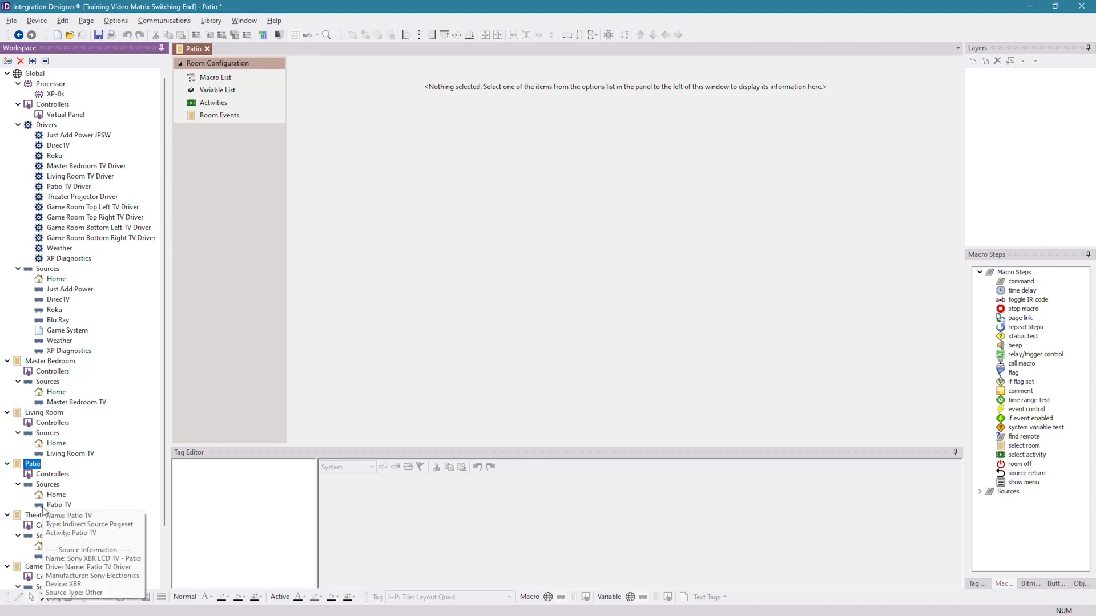
Step: Review the Theater and Game Room rooms and their sources in the workspace tree
left_click(36, 515)
scroll(112, 425, "down", 2)
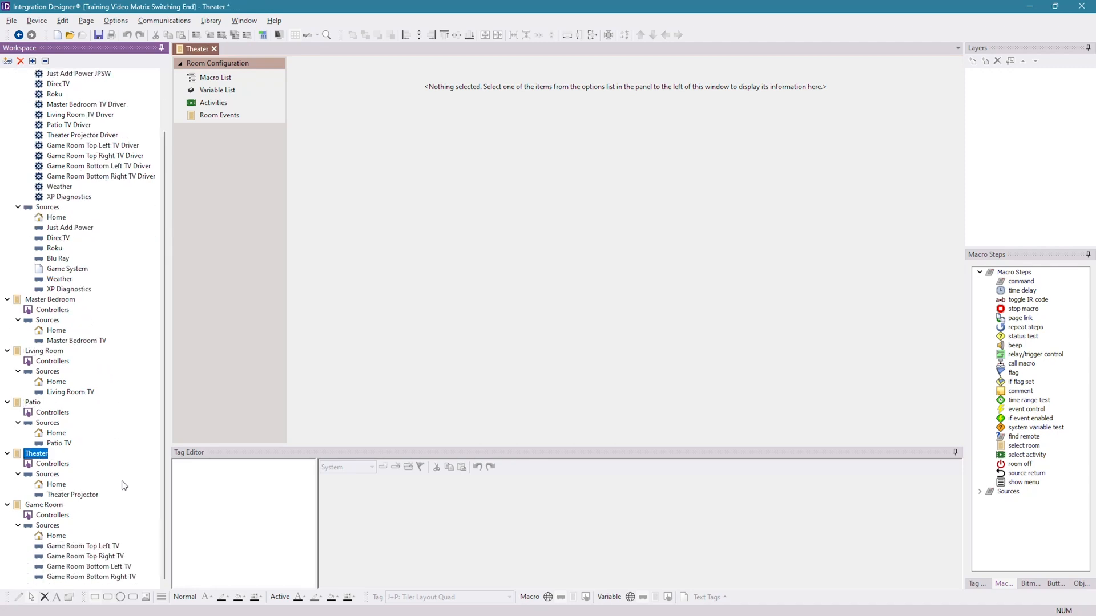
left_click(56, 506)
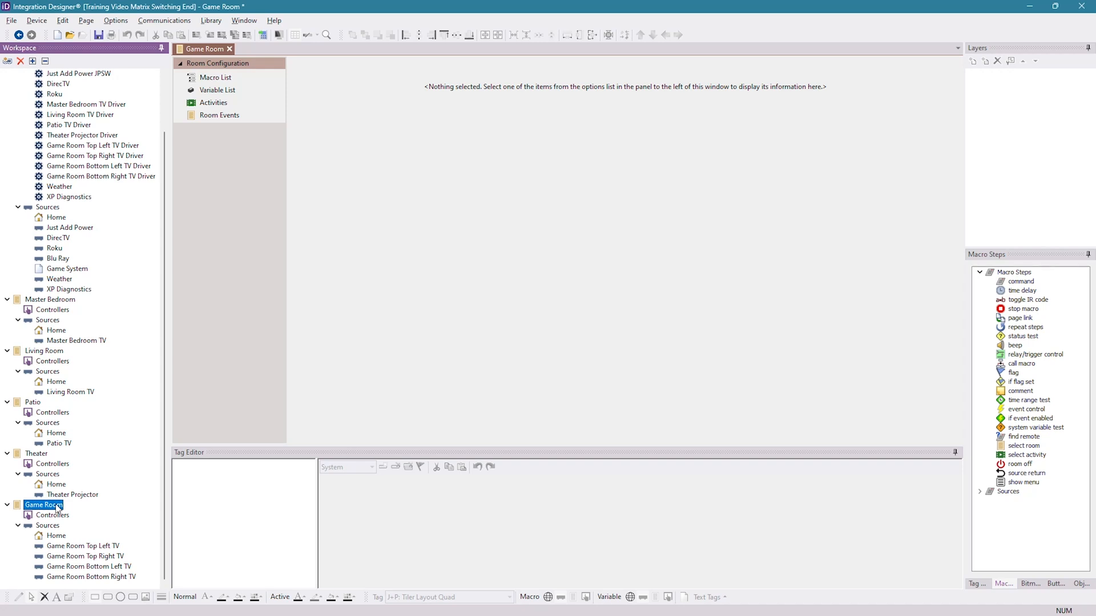
mouse_move(133, 566)
scroll(124, 473, "up", 2)
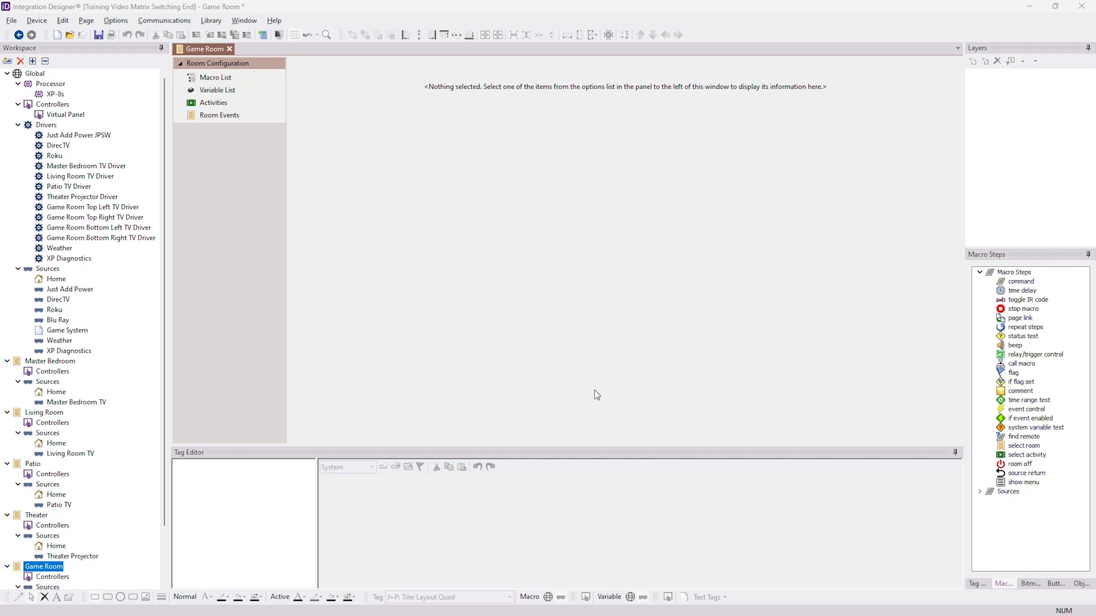
scroll(86, 376, "down", 2)
scroll(80, 411, "up", 2)
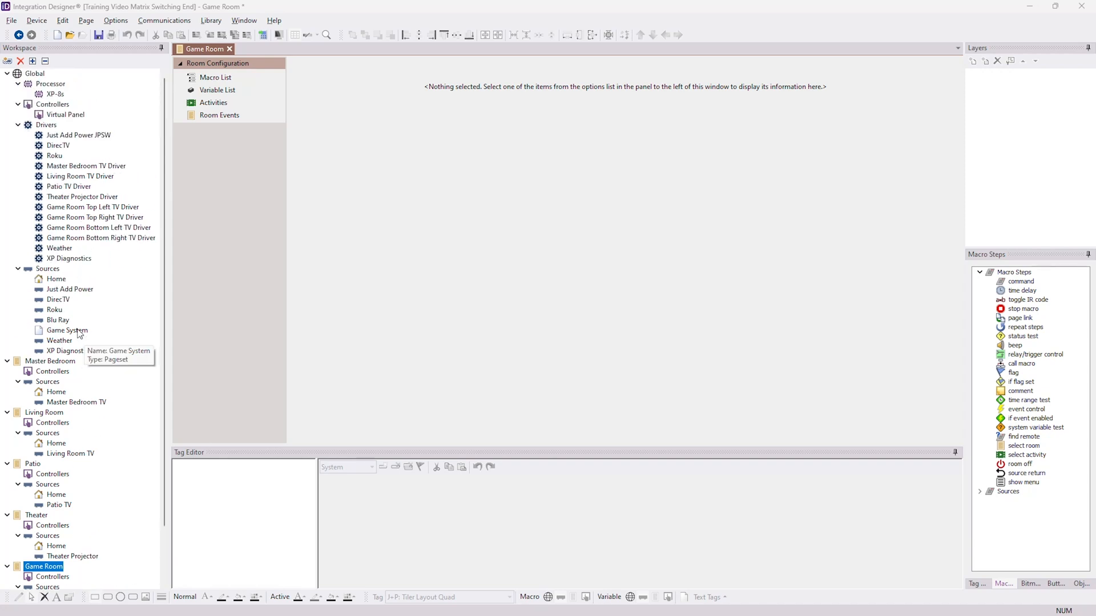
Step: Open the Just Add Power JPSW driver's properties and look up the Master Bedroom receiver's IP address in the Excel system report
double_click(87, 136)
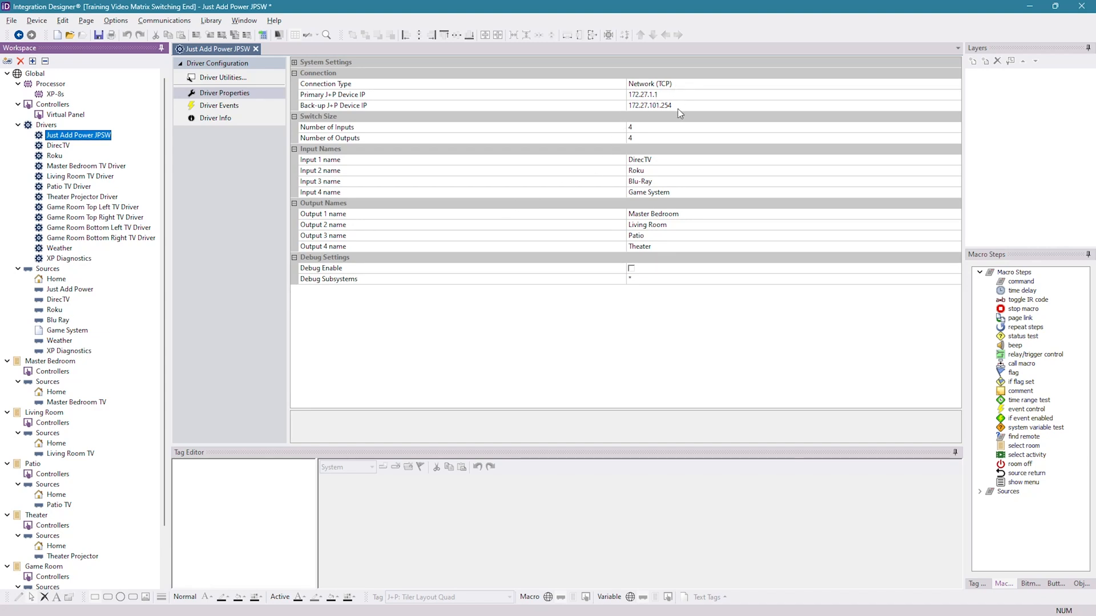
left_click(631, 96)
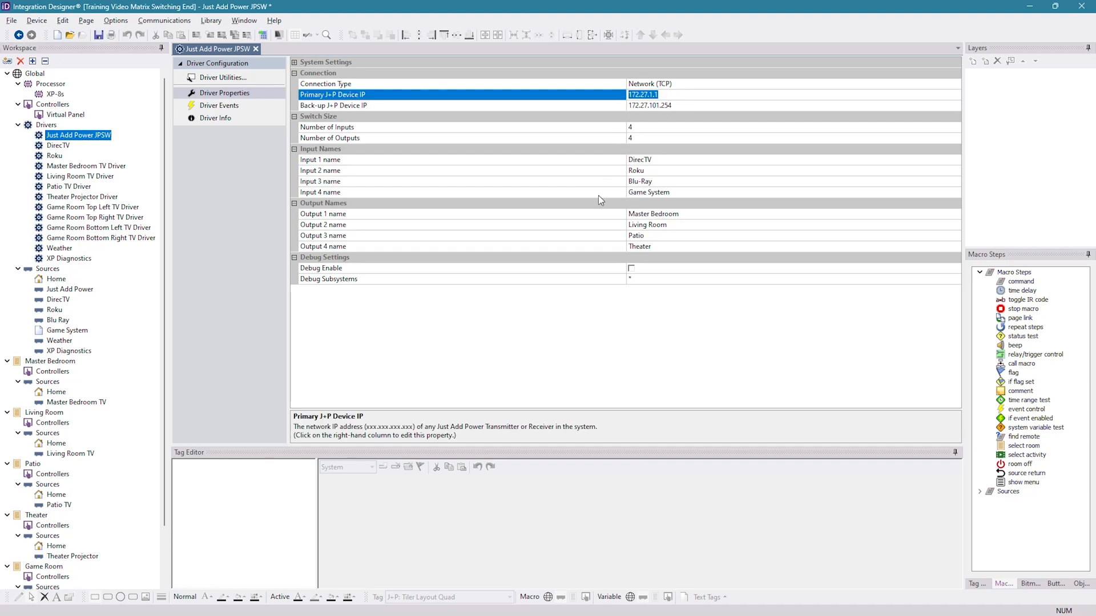
left_click(624, 603)
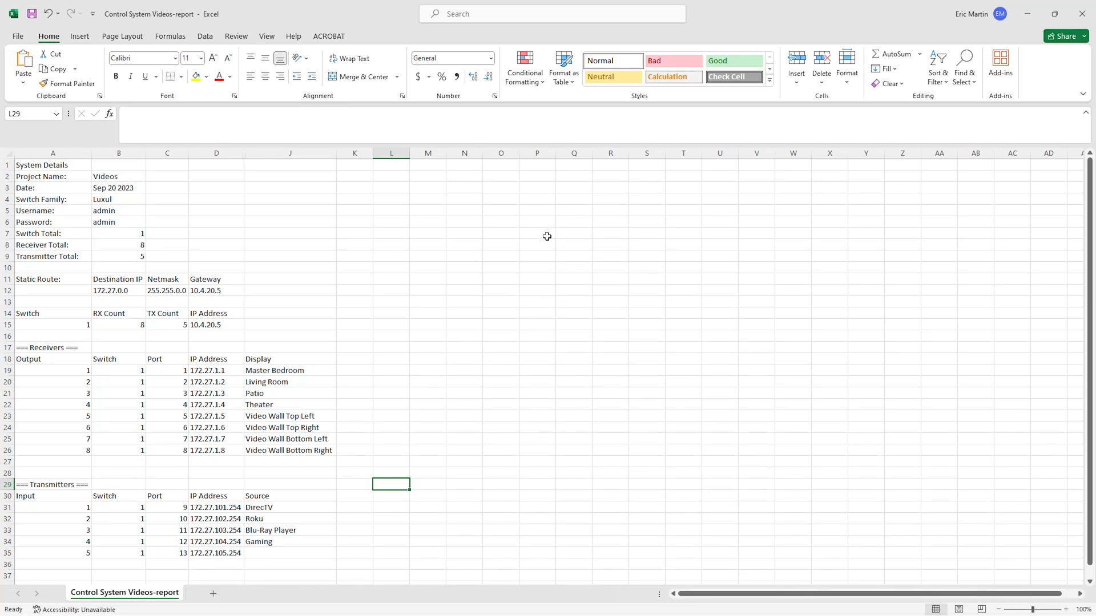
left_click_drag(276, 368, 291, 405)
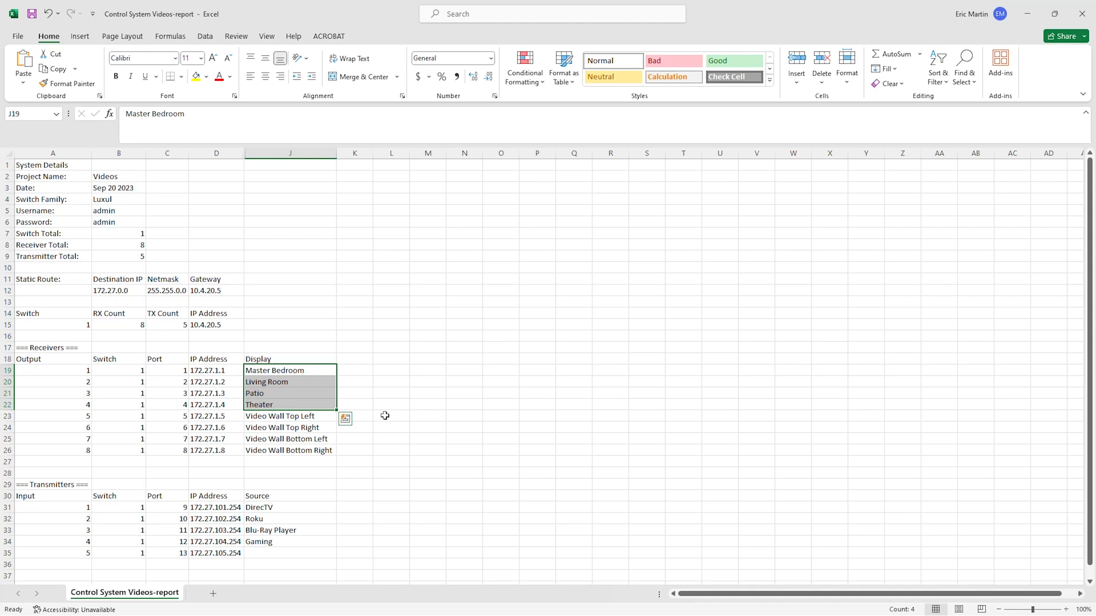
left_click(225, 371)
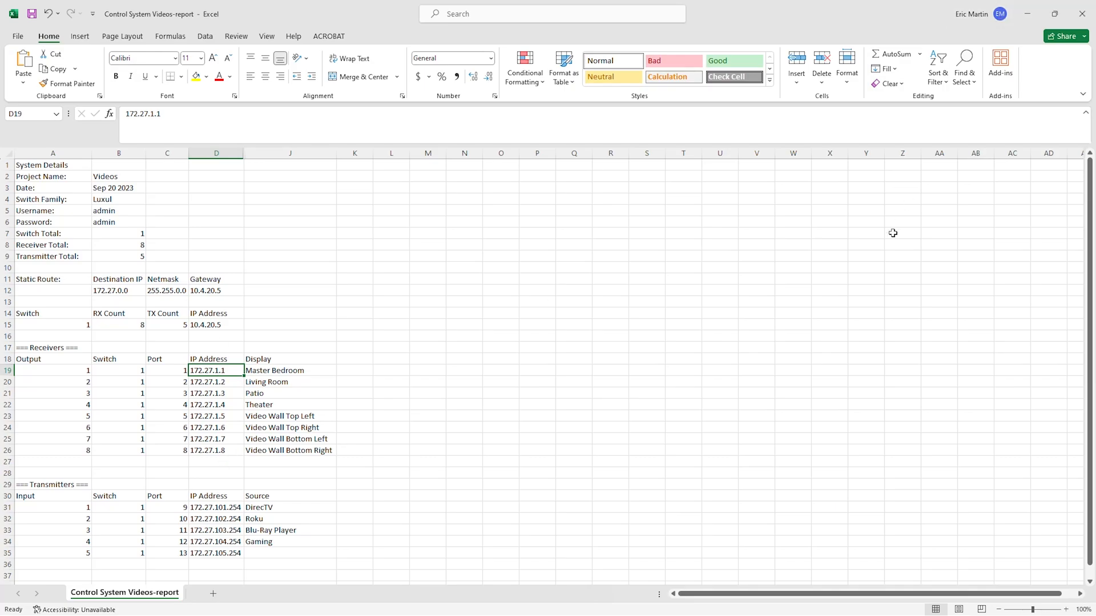
Step: Return to Integration Designer and check the JPSW driver's Primary J+P Device IP against the report's Master Bedroom receiver address
key("alt+Tab")
left_click(676, 106)
left_click(651, 94)
left_click(597, 95)
left_click(659, 95)
key("BackSpace")
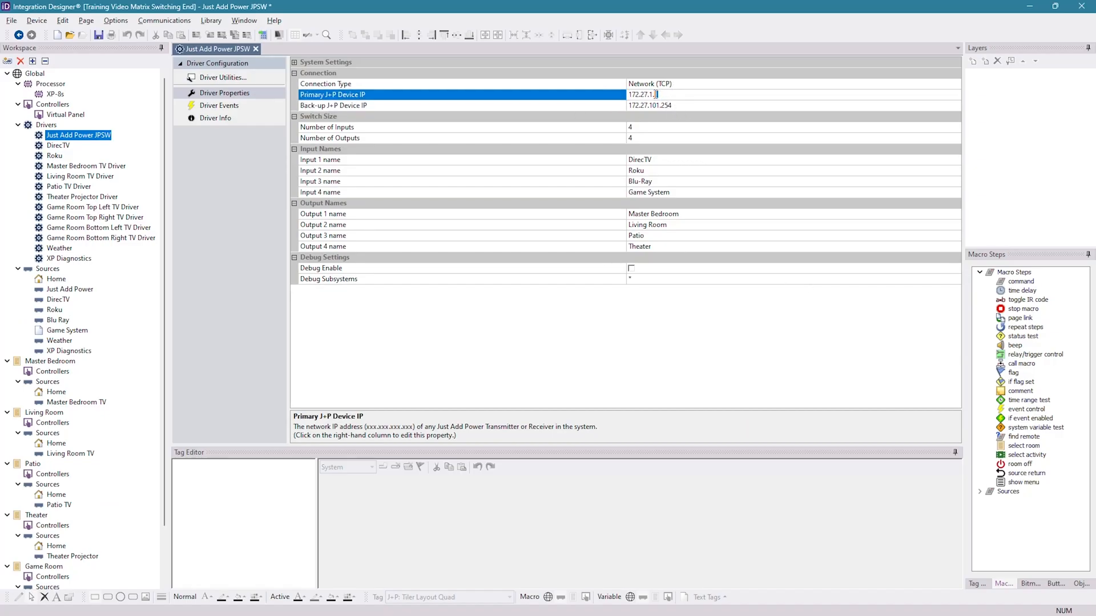
Step: Compare the driver's Back-up J+P Device IP with the DirecTV transmitter's address in the Excel report
left_click(605, 108)
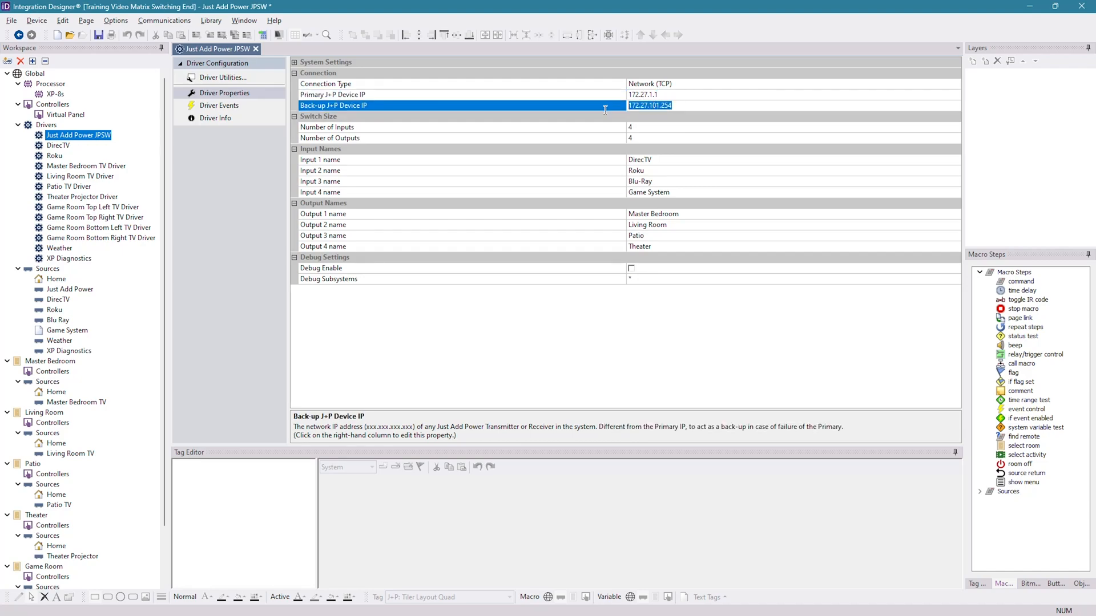
key("alt+Tab")
left_click(217, 506)
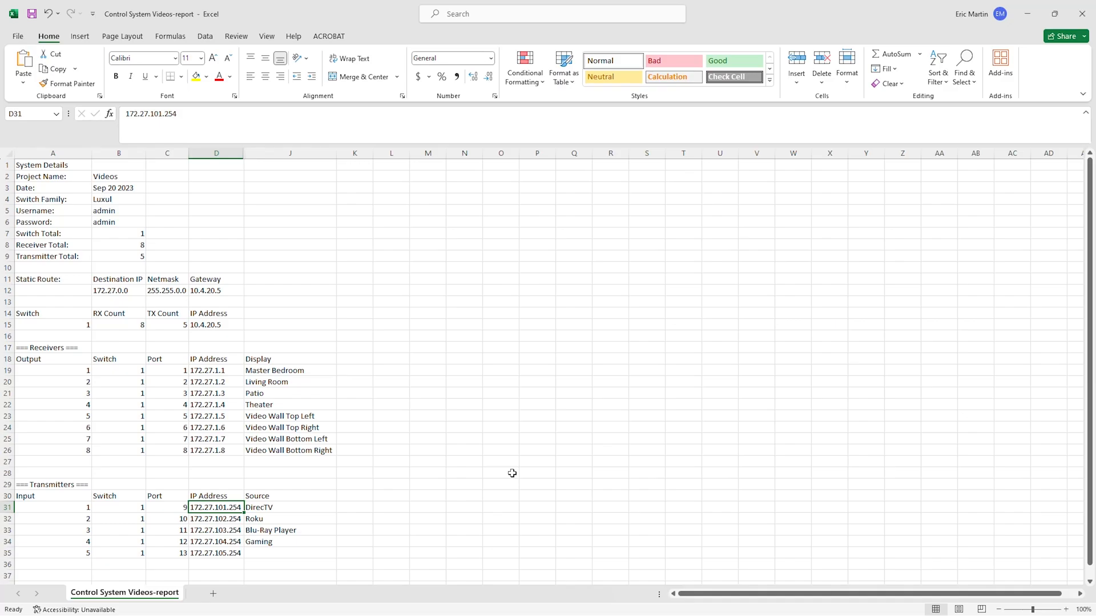
Step: Switch back to Integration Designer and set the JPSW driver's number of outputs to 8
key("alt+Tab")
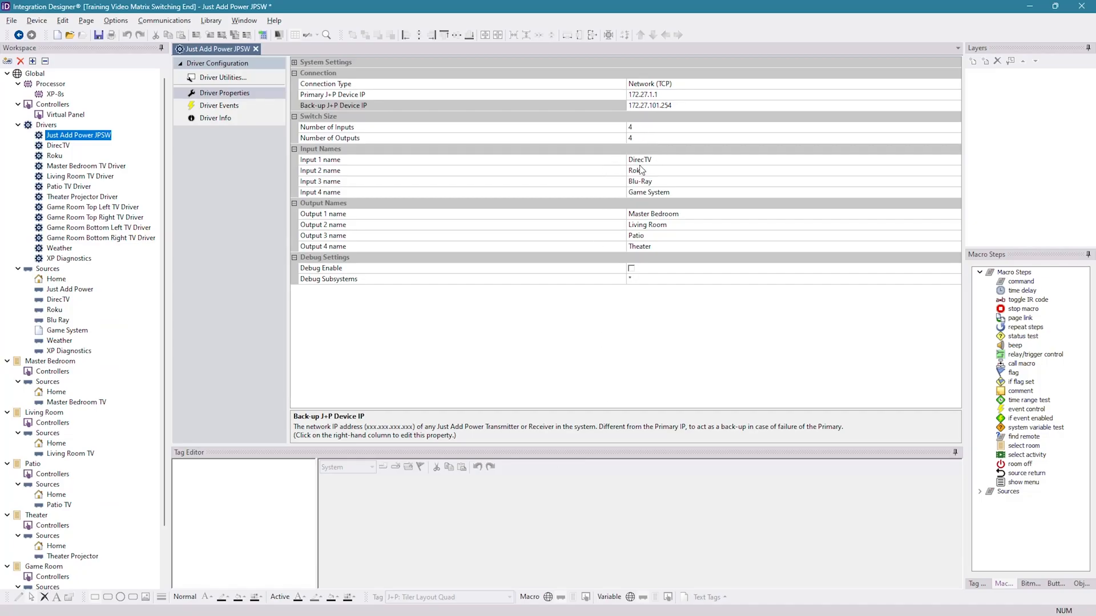
left_click(634, 138)
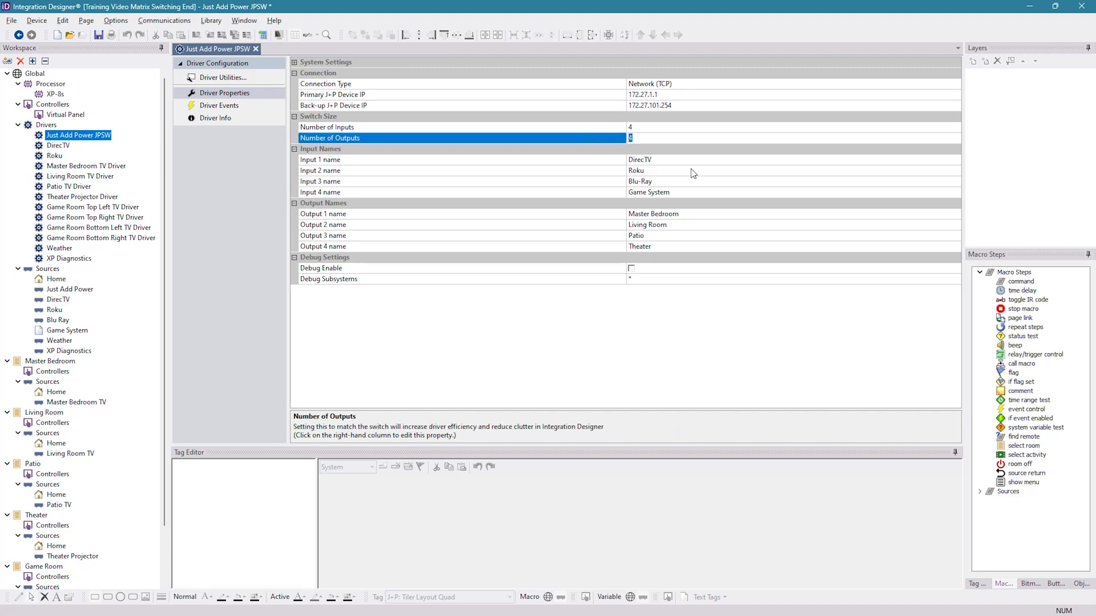
type("8")
left_click(664, 161)
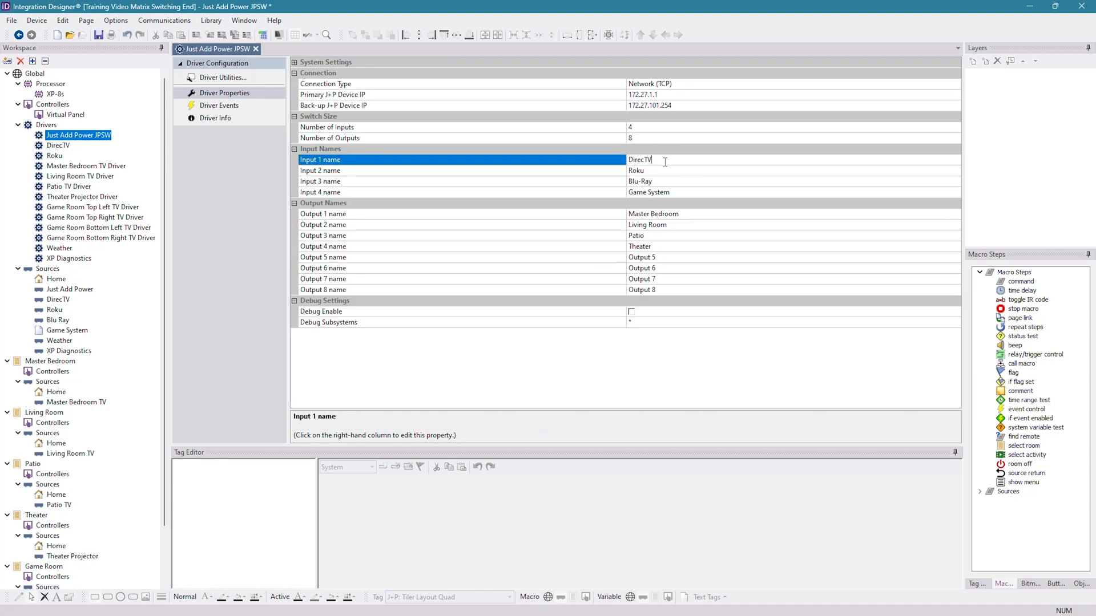
Step: Name outputs 5 to 8 Game Room TL, Game Room TR, Game Room BL and Game Room BR, and collapse the Debug Settings
left_click(656, 247)
left_click(657, 257)
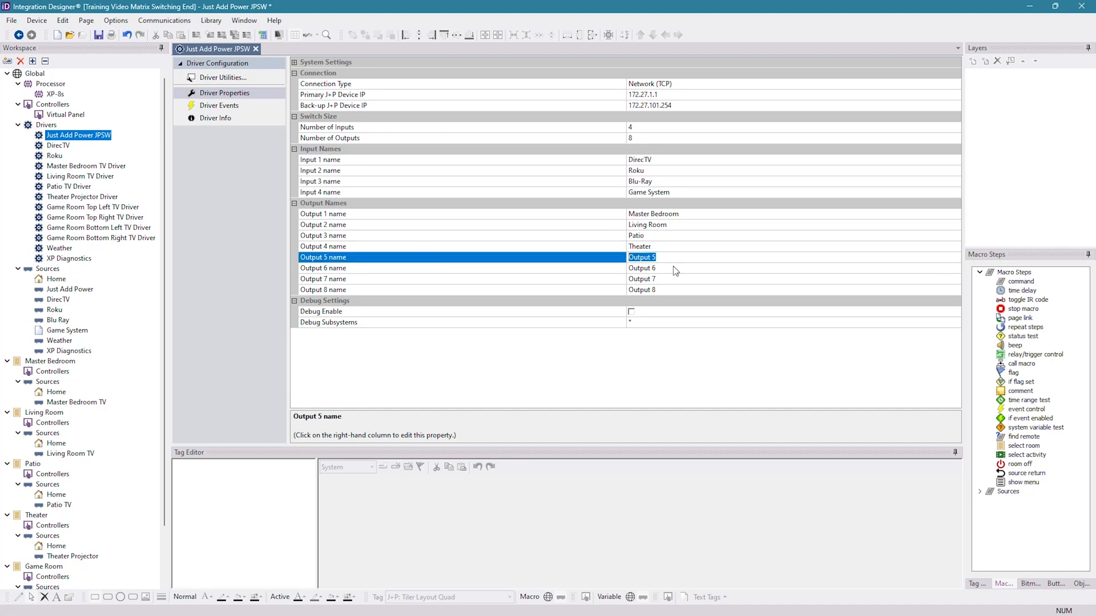
type("Game Room TL")
left_click(677, 269)
type("T")
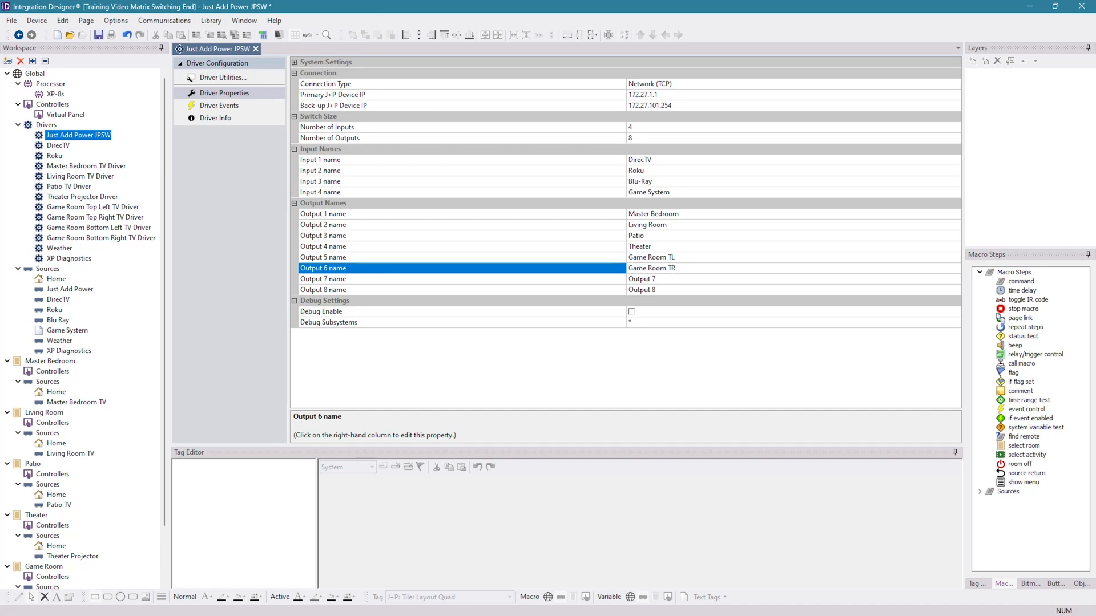
left_click(679, 279)
type("Game Room BL")
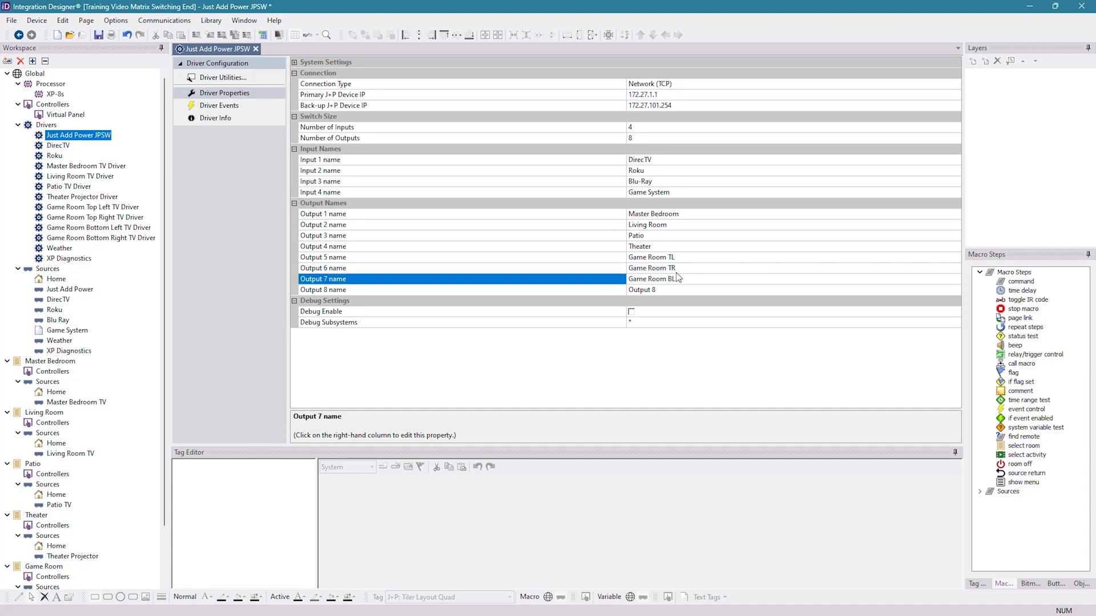
key("Down")
type("Game Roo")
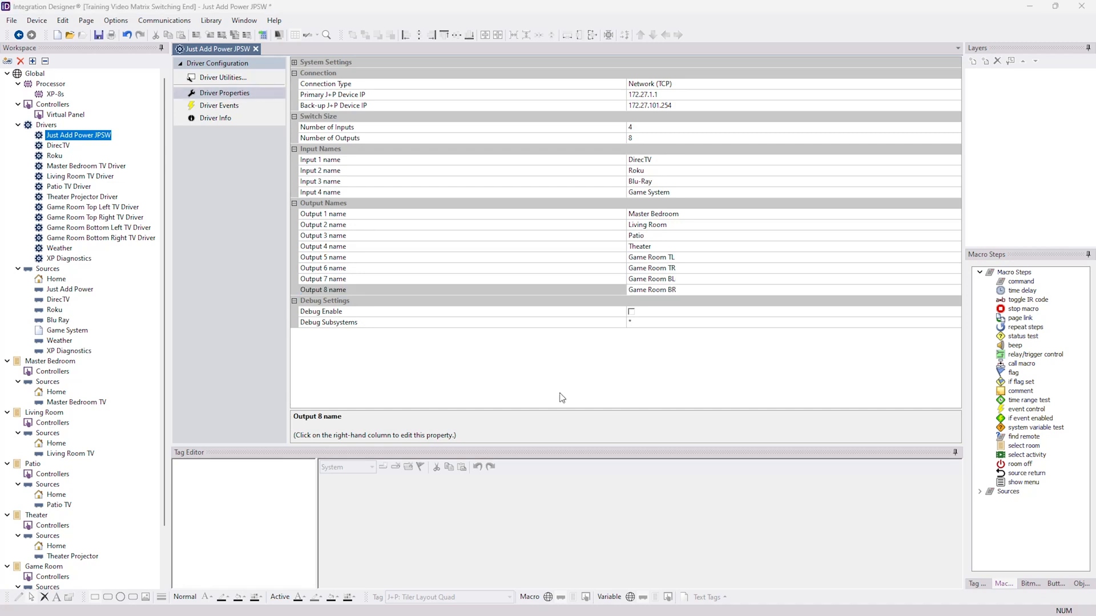
left_click(295, 301)
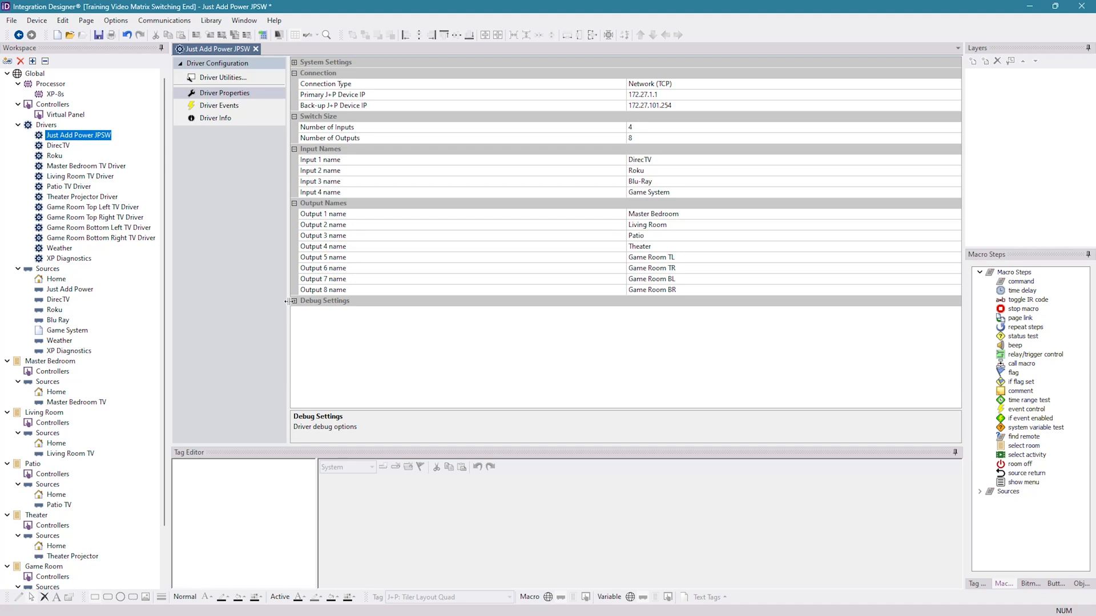
Step: Switch to the Just Add Power support site in Chrome and open the RTI section under Control Systems
key("alt+Tab")
key("Tab")
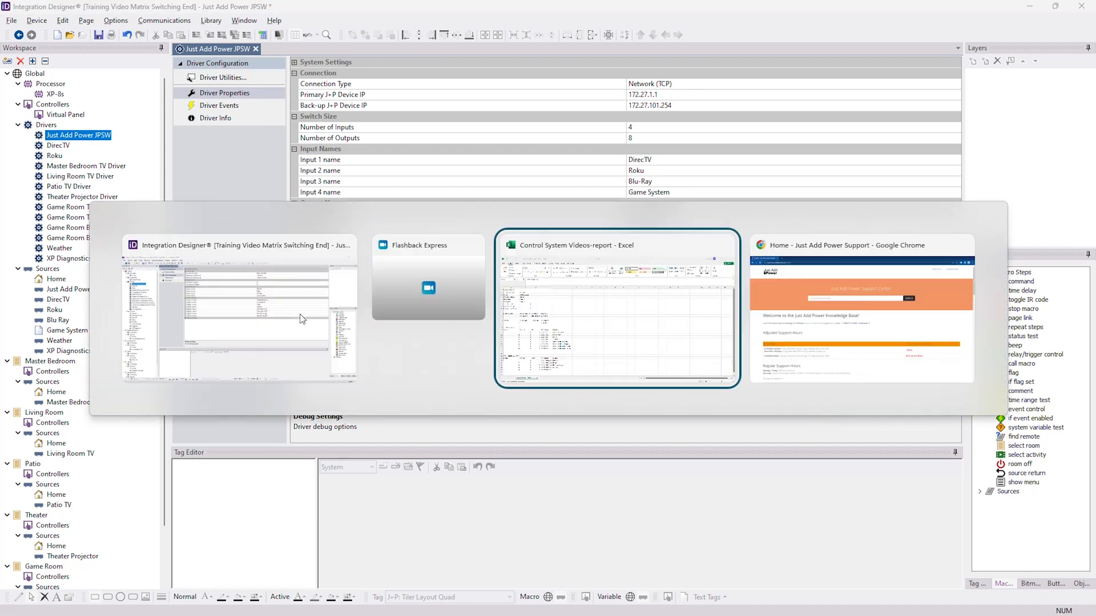
key("alt+Tab")
key("alt+Tab")
key("Tab")
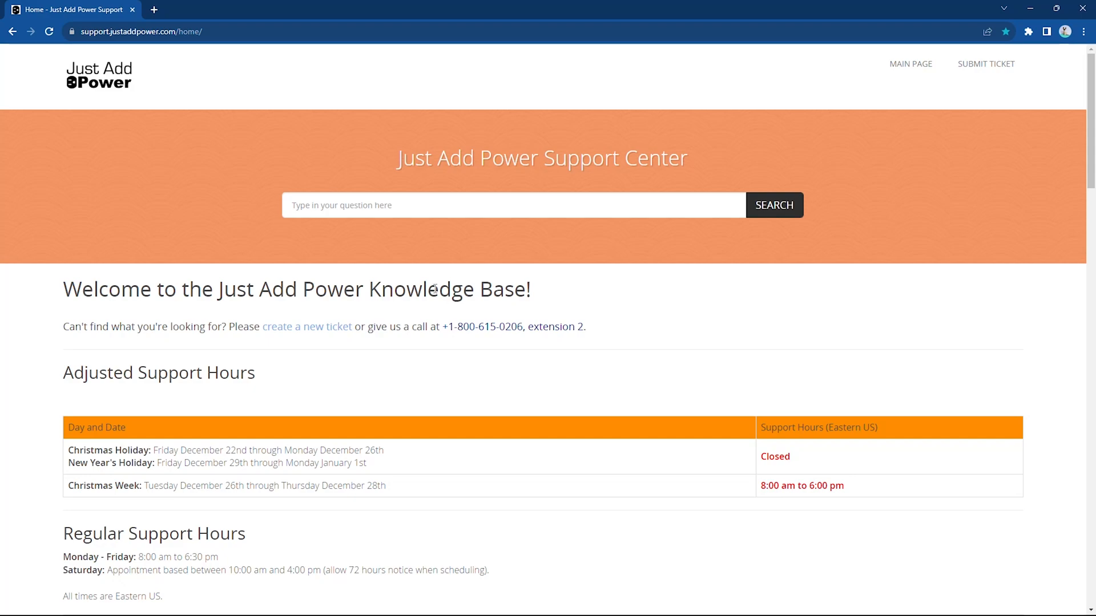
scroll(435, 302, "down", 6)
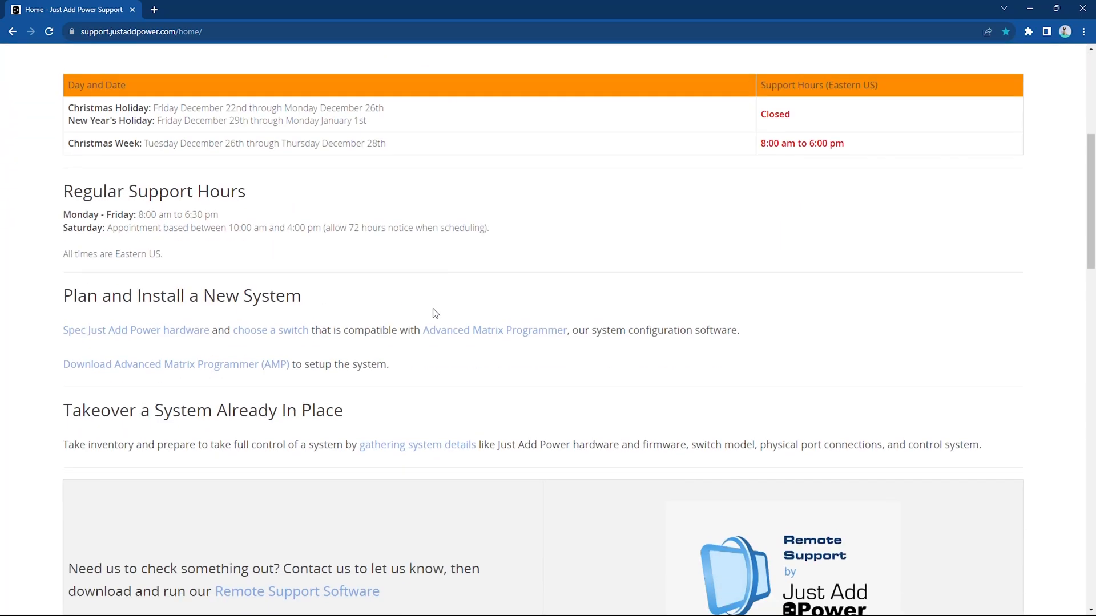
scroll(434, 313, "down", 14)
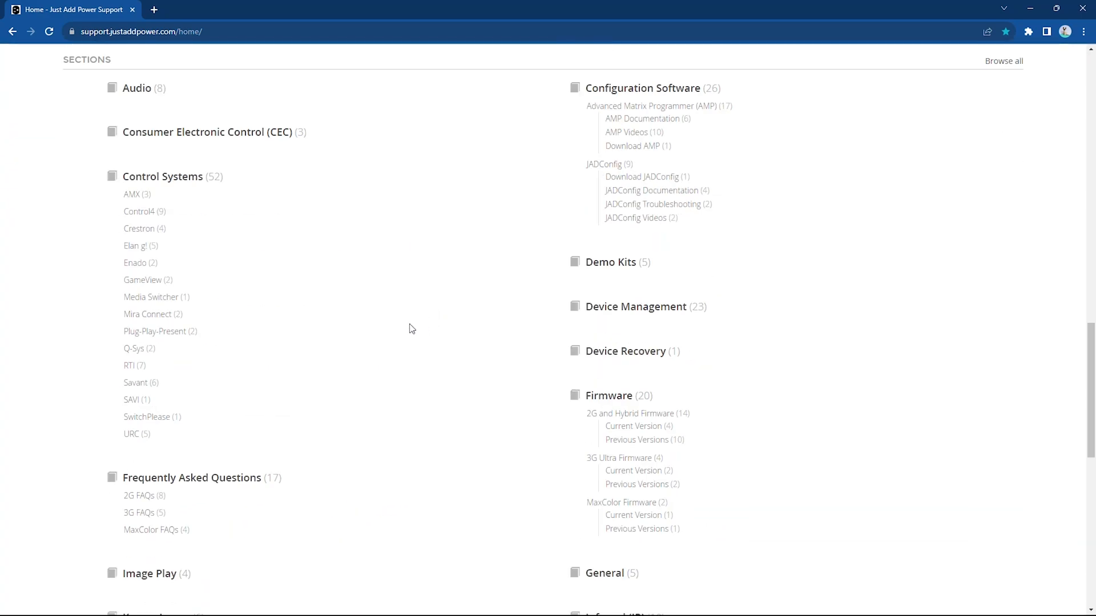
scroll(401, 328, "down", 1)
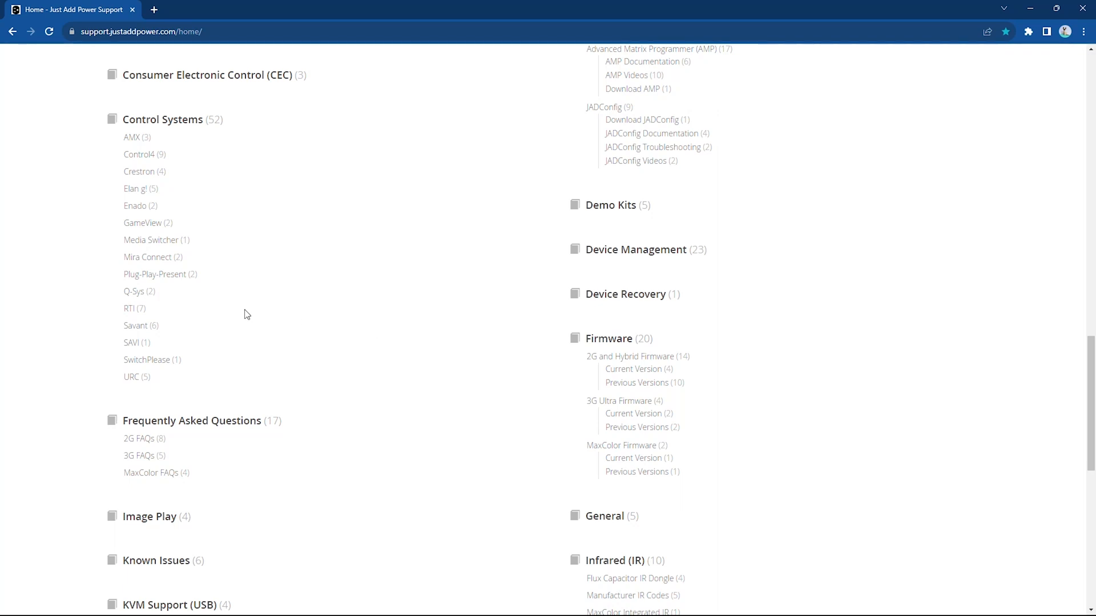
left_click(137, 311)
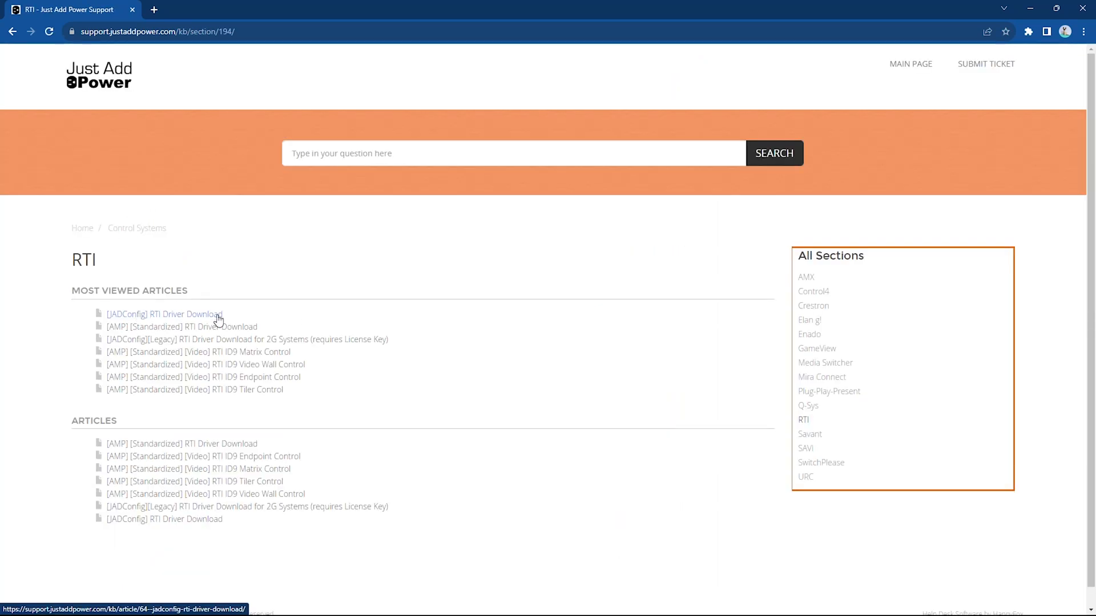
Step: Open the "[AMP] [Standardized] RTI Driver Download" article and download the RTI AMP VLAN Driver
scroll(288, 259, "down", 1)
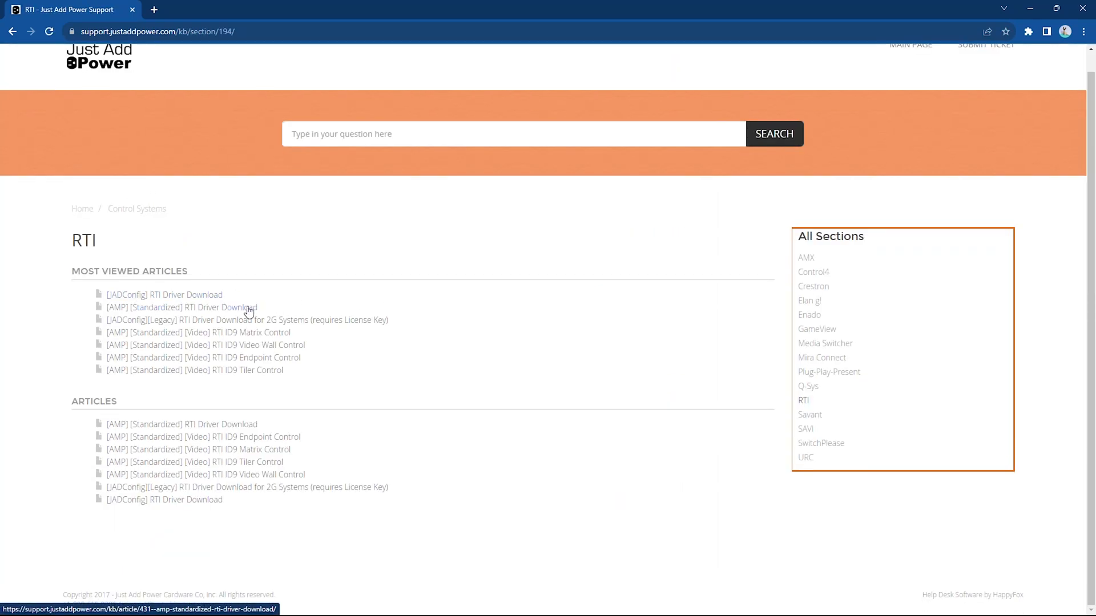
left_click(199, 308)
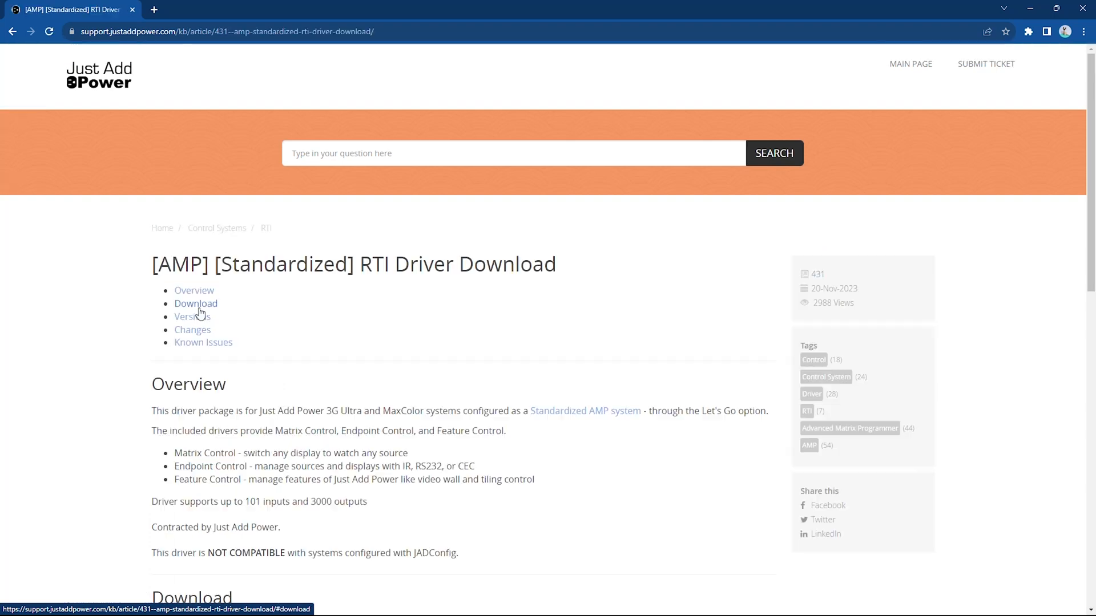
scroll(472, 289, "down", 8)
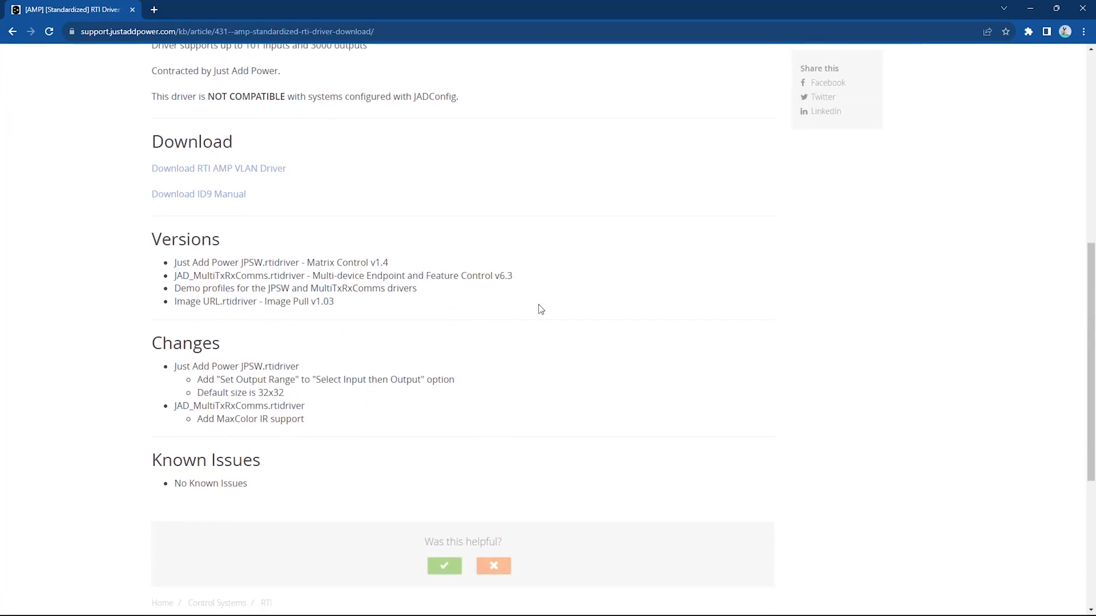
scroll(541, 309, "up", 4)
left_click(254, 403)
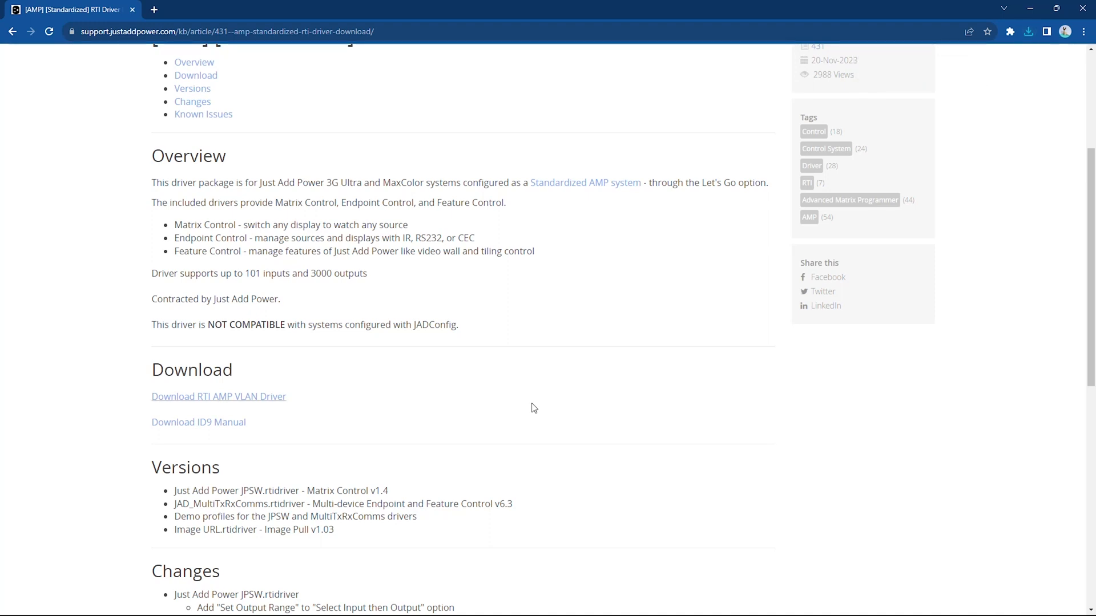
Step: In File Explorer's Control Drivers folder, open RTI_JustAddDrivers_MultiTxRxComms_6.3 and select JAD_MultiTxRxComms.rtidriver
key("alt+Tab")
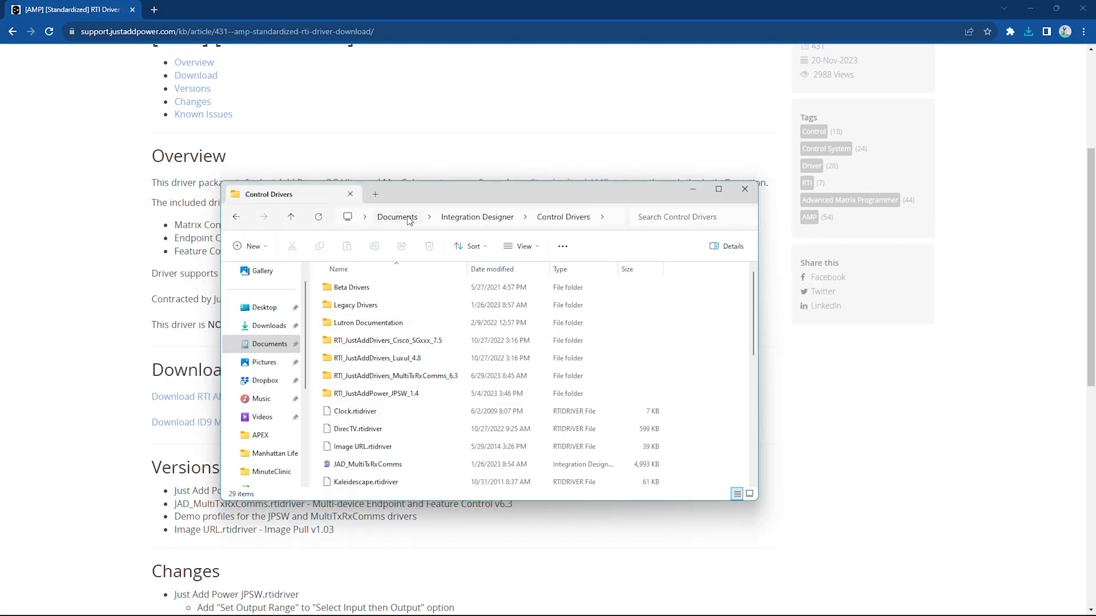
left_click(407, 395)
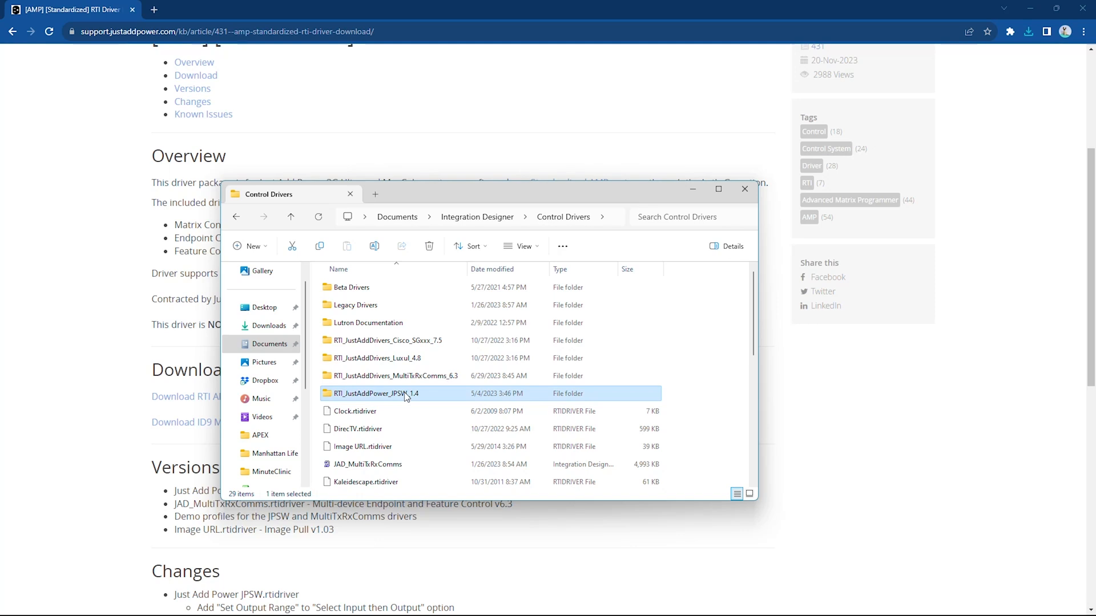
double_click(436, 377)
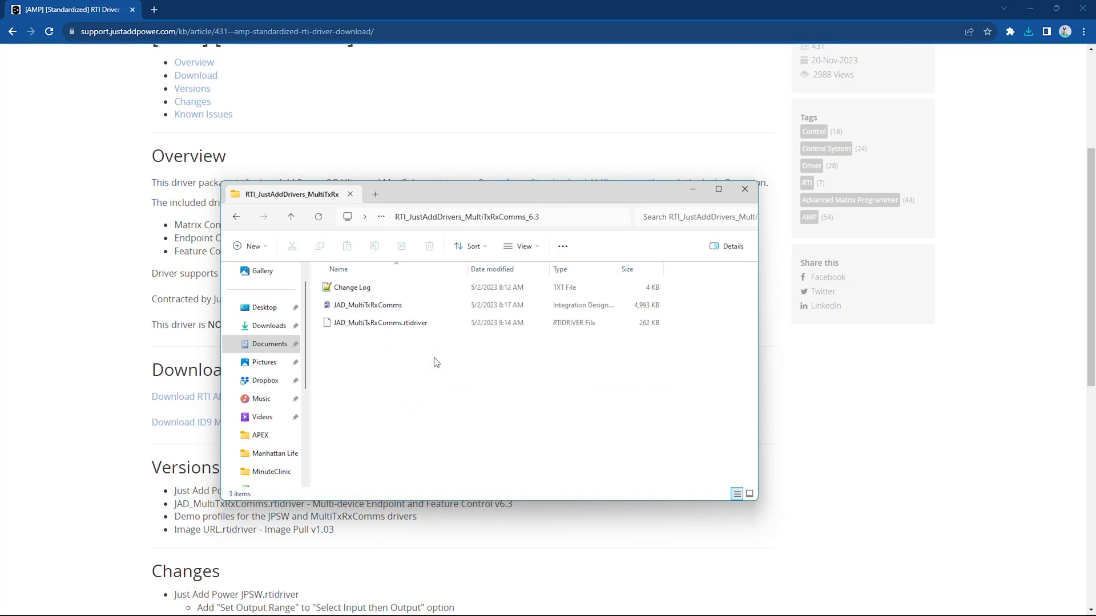
left_click(423, 325)
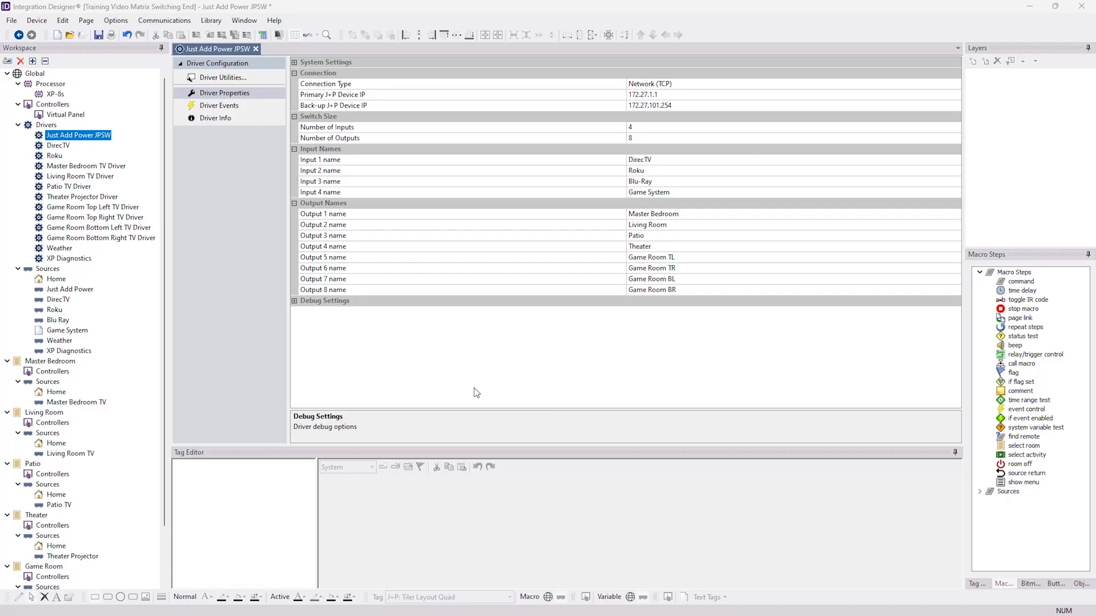
Step: Start adding a workspace item and select the version 6.3 JAD SOIP / Console / CEC driver from the USER driver library
left_click(36, 20)
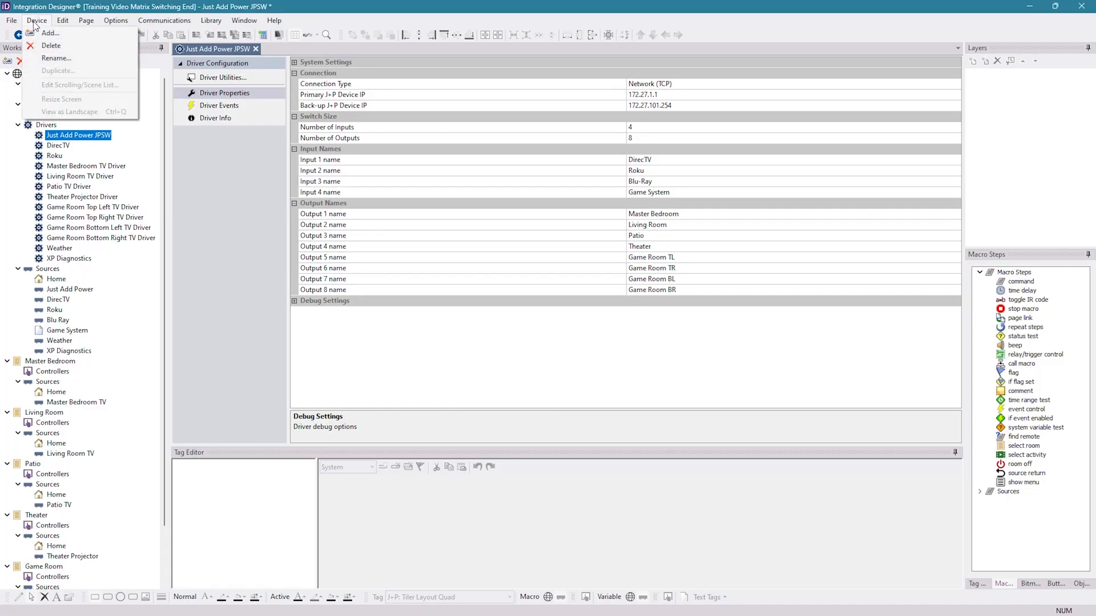
left_click(50, 33)
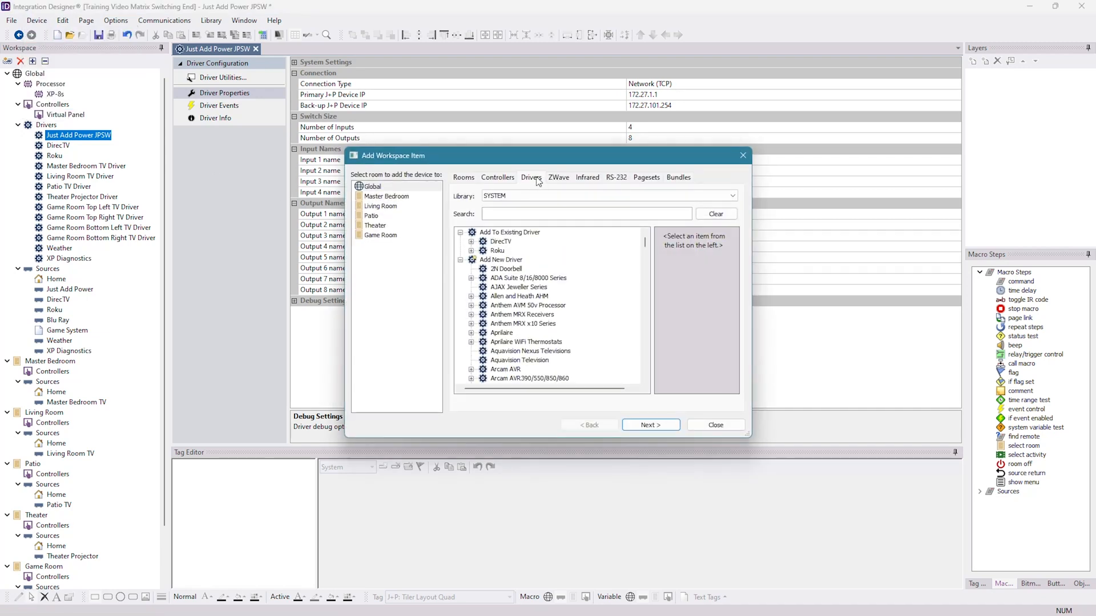
left_click(552, 200)
left_click(532, 211)
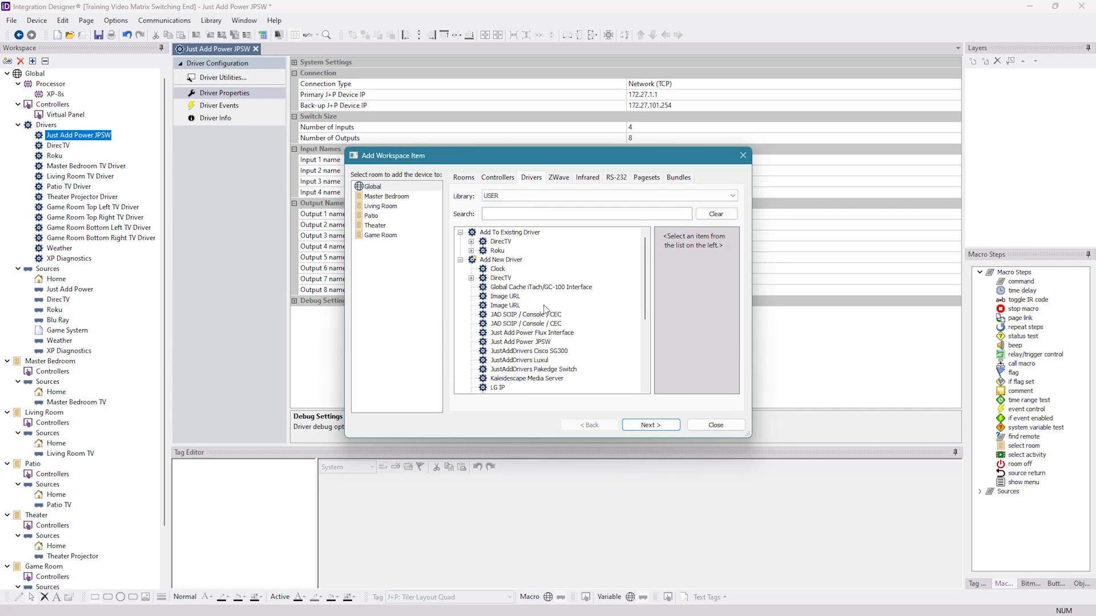
left_click(528, 323)
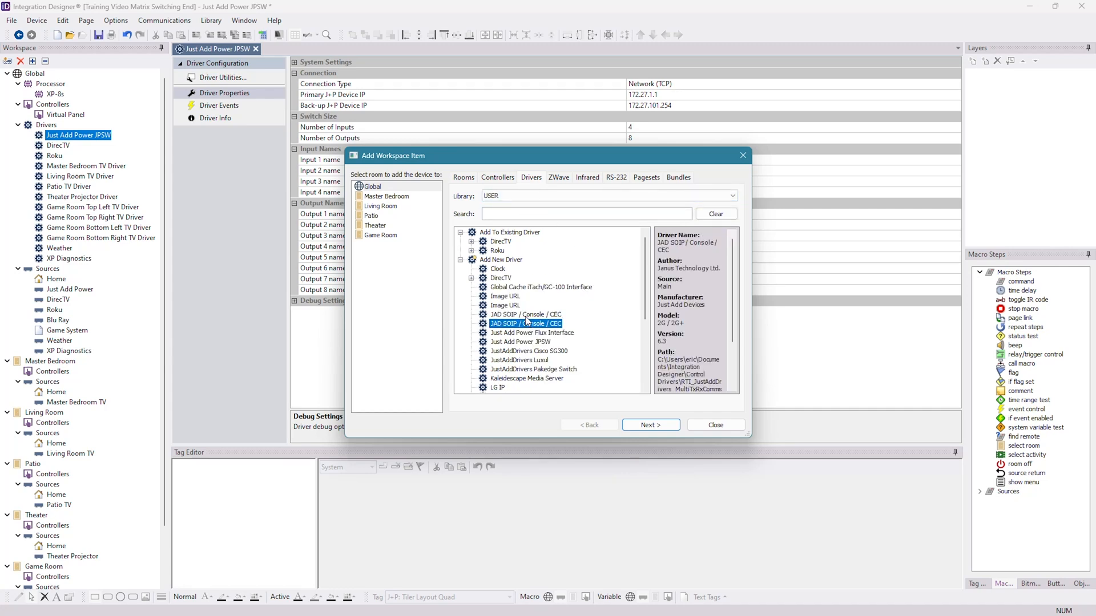
left_click(528, 315)
left_click(532, 324)
Step: Add the selected driver to the Global room with the device name Just Add Power Video Wall Controller and close the dialog
left_click(372, 187)
left_click(651, 424)
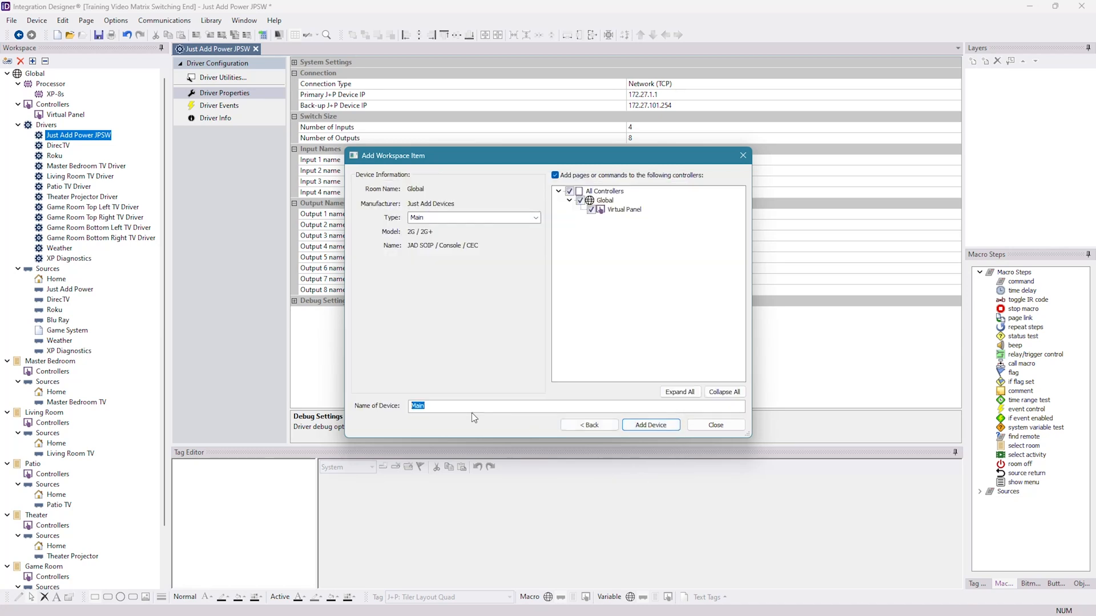
type("Just Add Power Video Wall Controller")
left_click(667, 426)
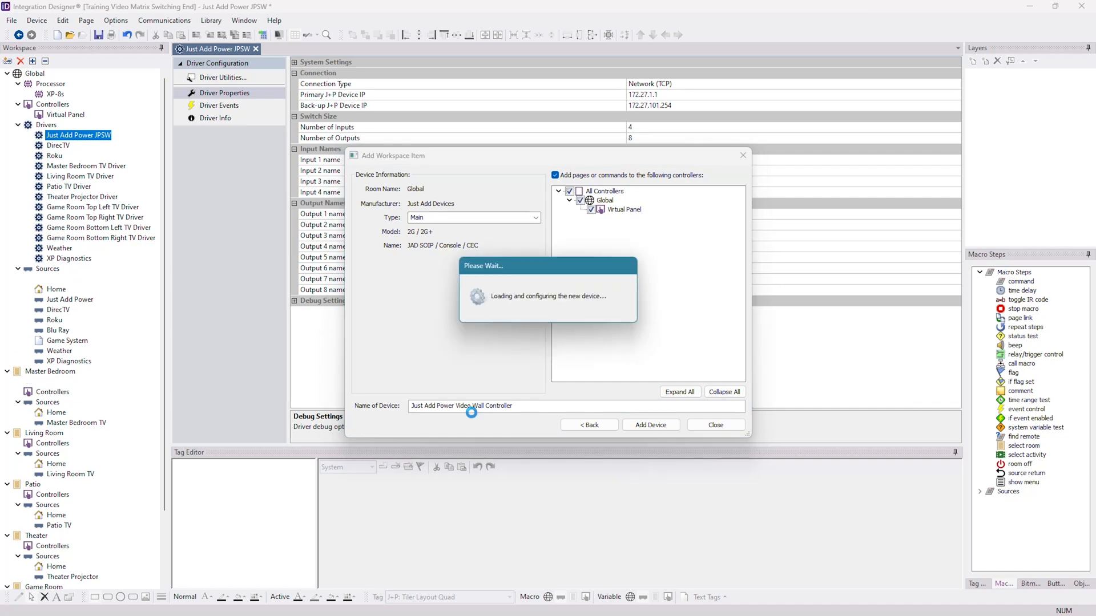
left_click(716, 426)
Step: Move the JAD SOIP / Console / CEC driver directly below Just Add Power JPSW in the workspace's driver list
left_click(110, 372)
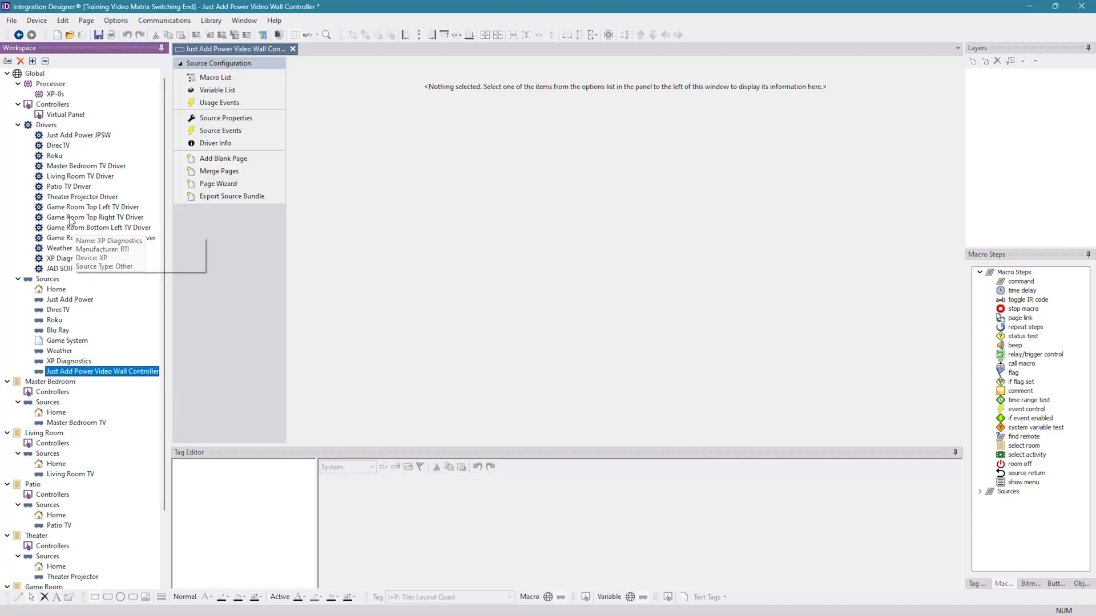
left_click(85, 270)
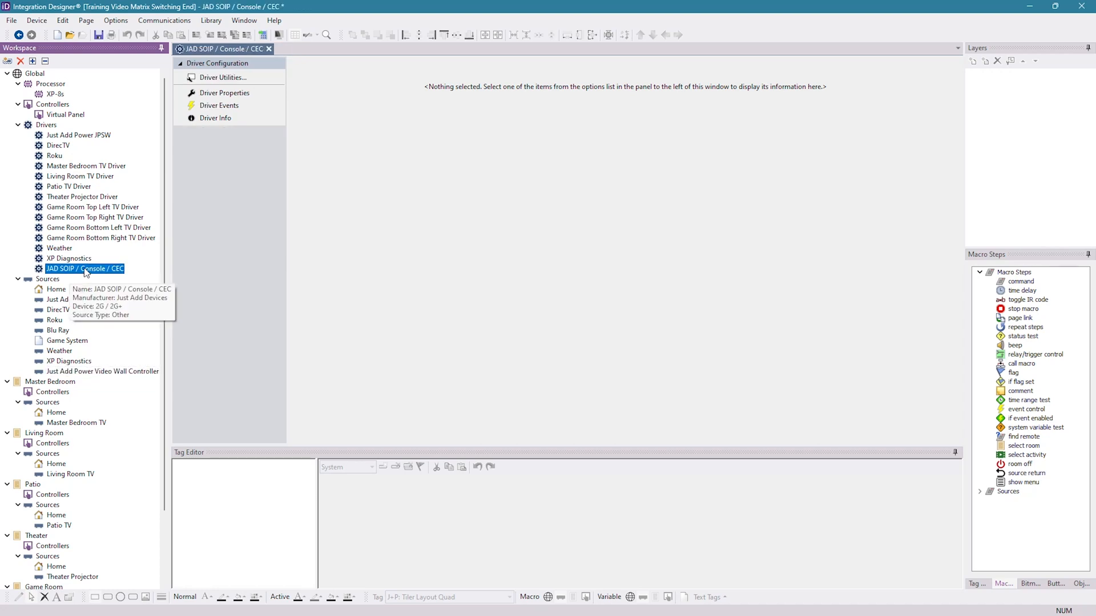
left_click_drag(85, 269, 65, 146)
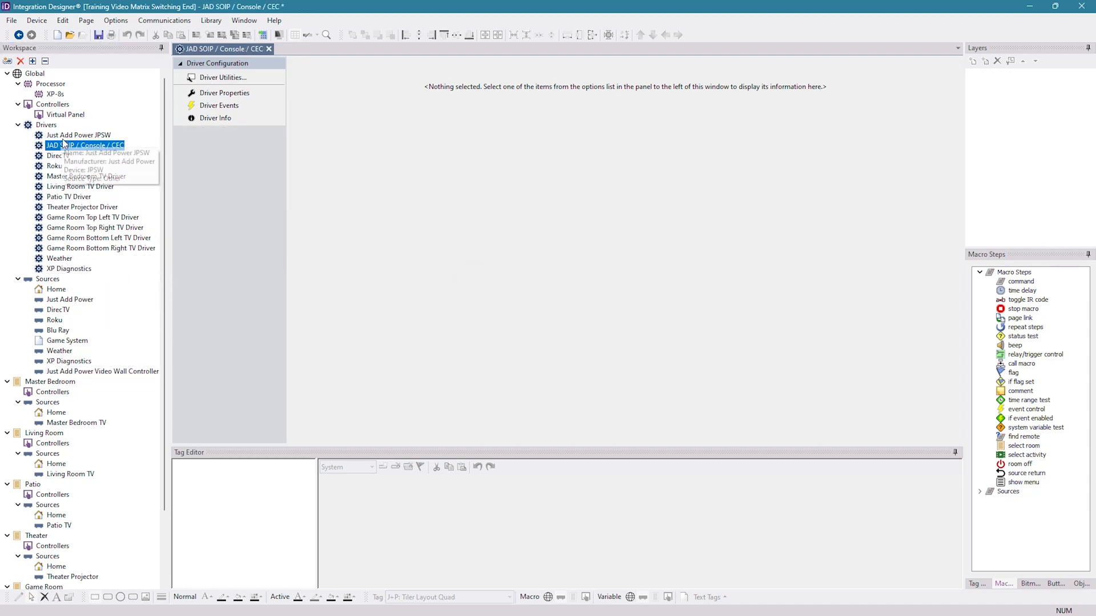
Step: Open the JAD SOIP / Console / CEC driver's properties and choose AMP VLAN as the Config Software
left_click(234, 97)
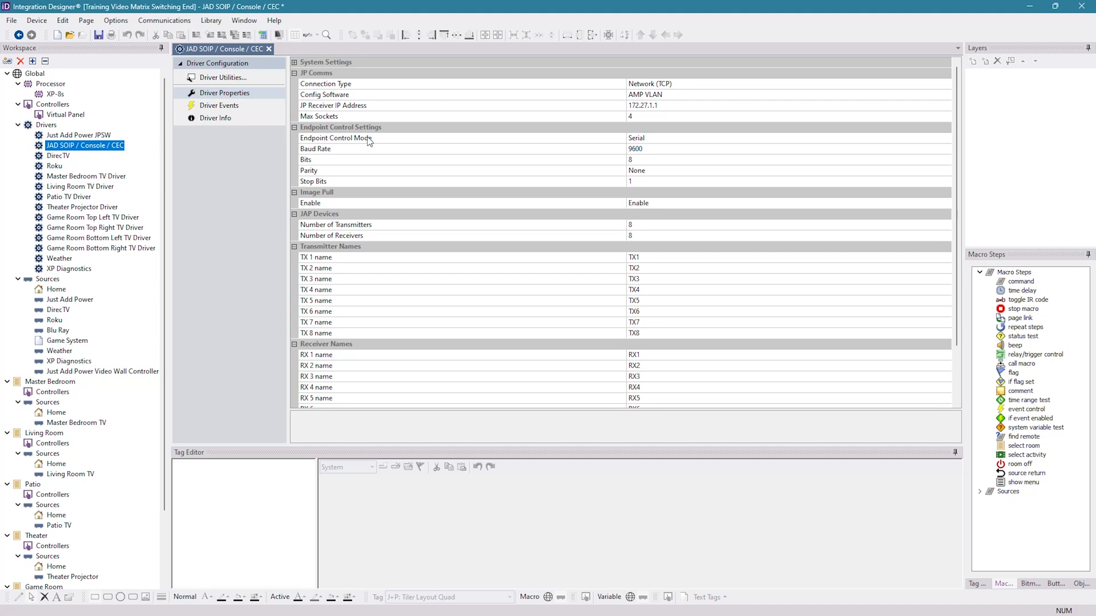
left_click(650, 94)
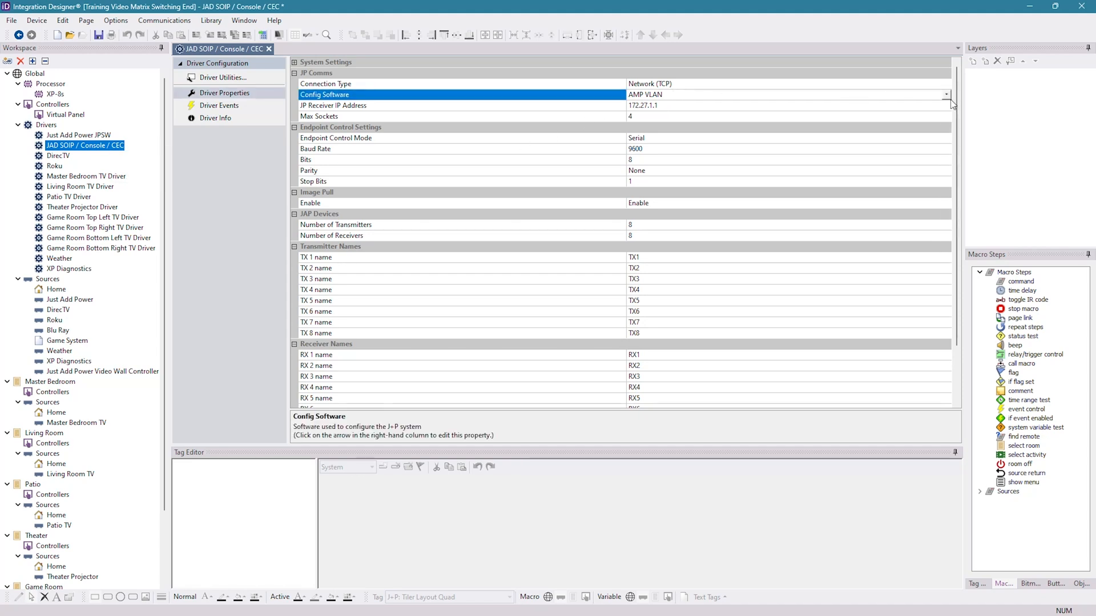
left_click(651, 95)
left_click(657, 115)
Step: Select the JP Receiver IP Address property and switch to the Control System Videos-report workbook in Excel
left_click(656, 106)
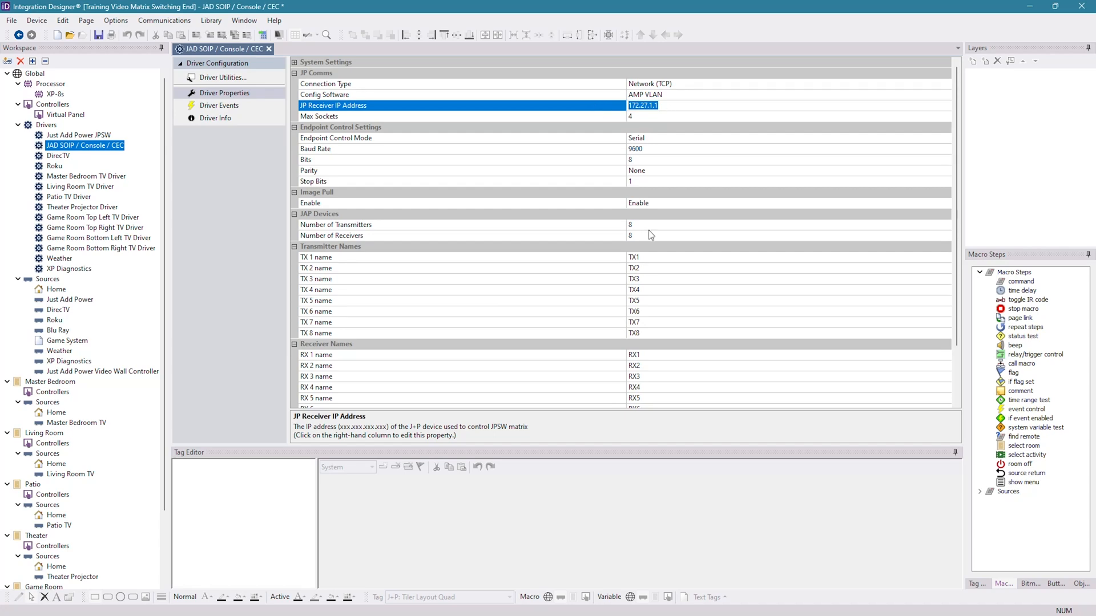
key("alt+Tab")
key("alt+Tab")
key("alt+Tab")
key("alt+Tab")
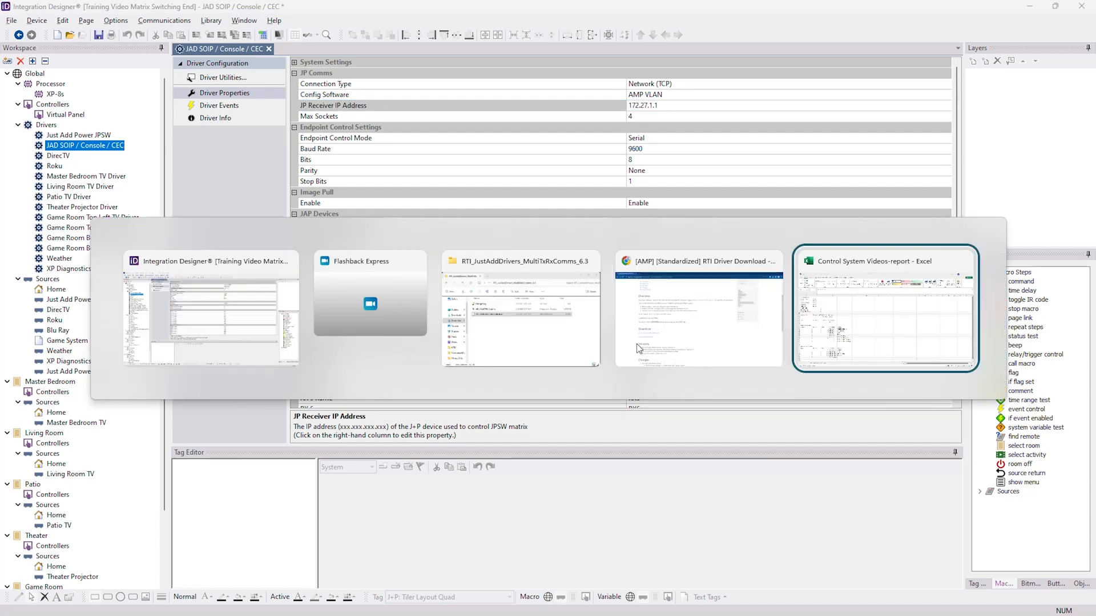
left_click(231, 374)
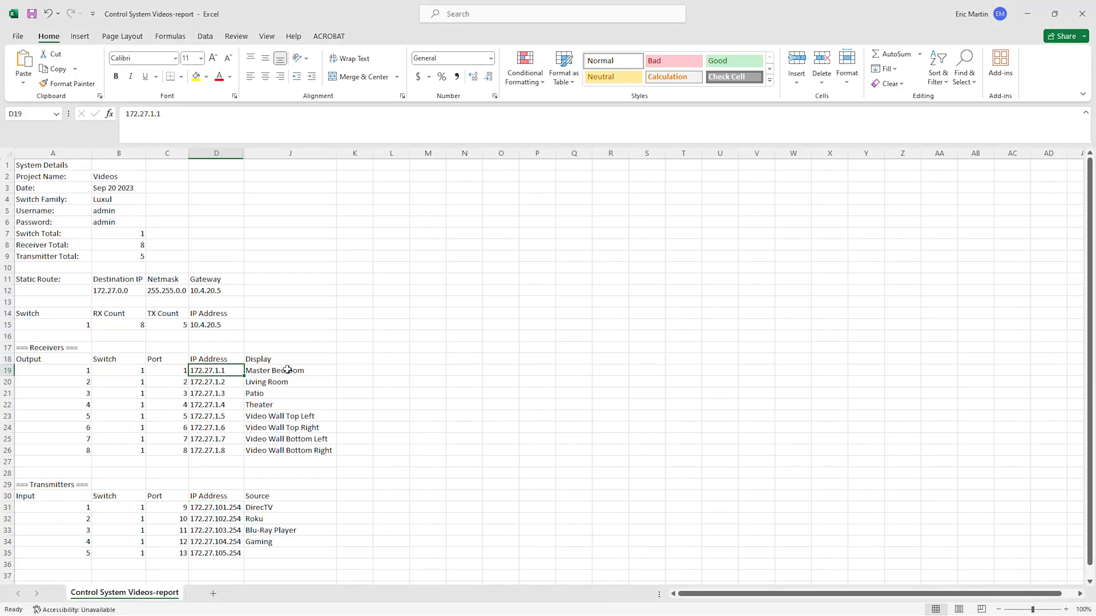
Step: Copy the Video Wall Top Left receiver's IP address and set JP Receiver IP Address to 172.27.1.5 in Integration Designer
left_click(287, 371)
left_click(263, 418)
left_click_drag(278, 417, 218, 419)
left_click(235, 418)
key("ctrl+c")
key("alt+Tab")
left_click(671, 105)
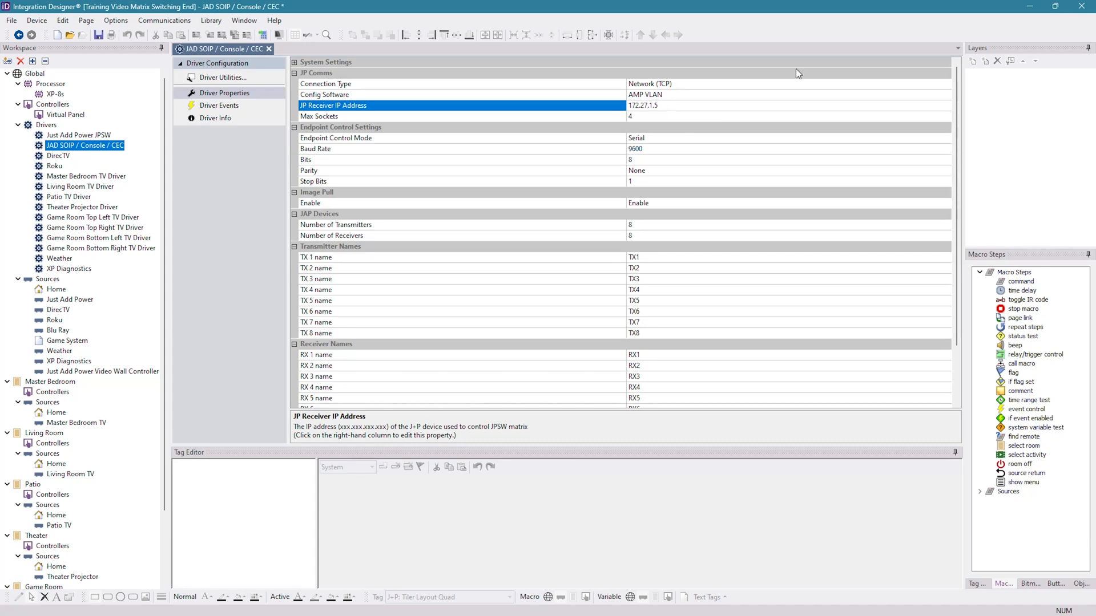
Step: Try 16 for Max Sockets, review the available socket options, and set the value back to 4
left_click(754, 117)
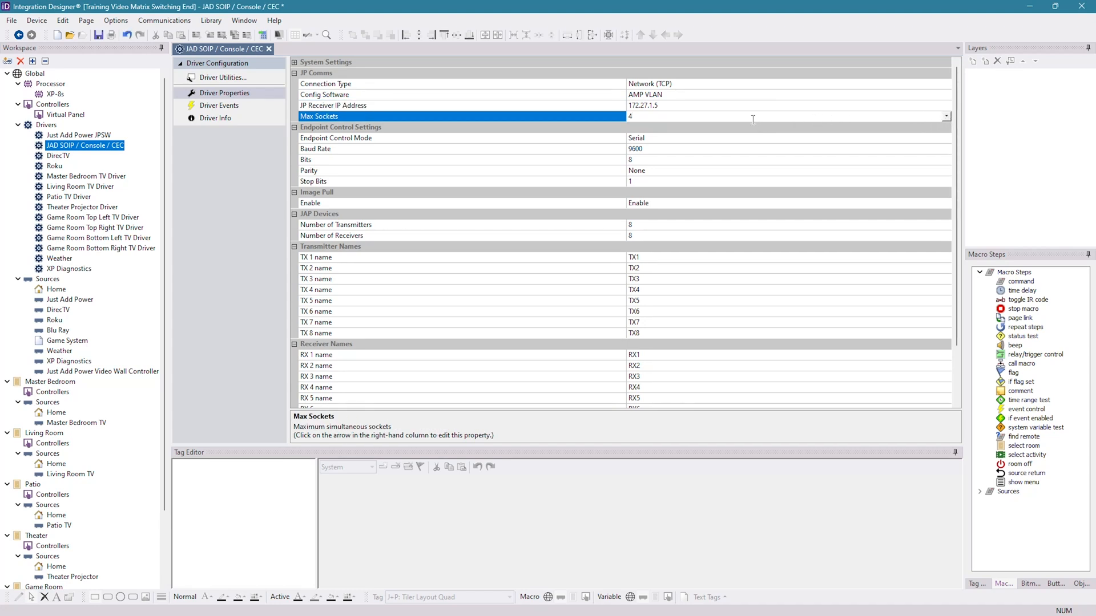
left_click(946, 117)
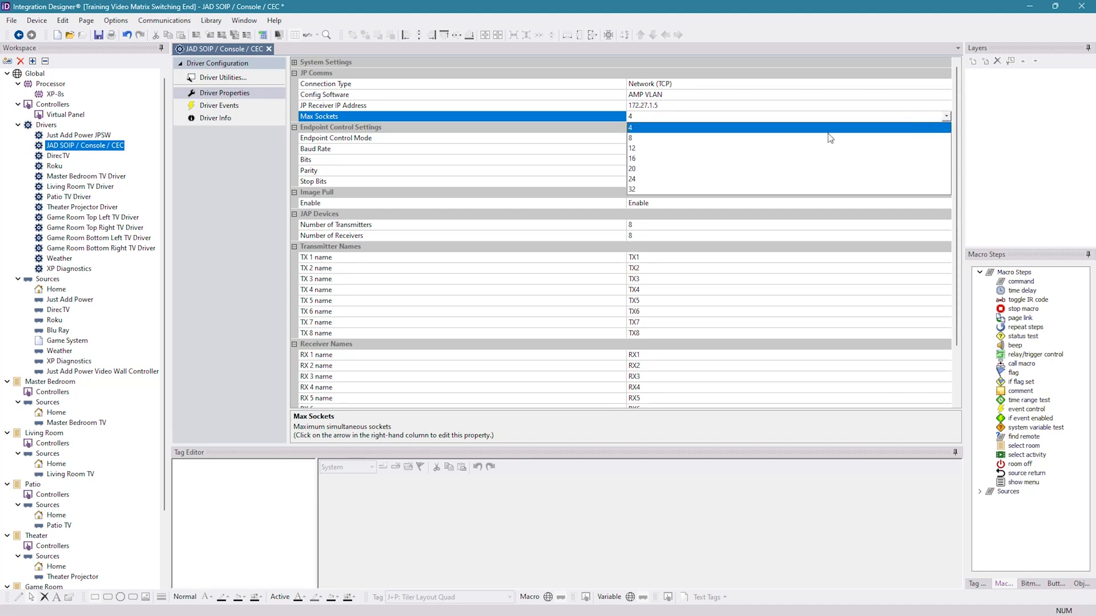
left_click(639, 159)
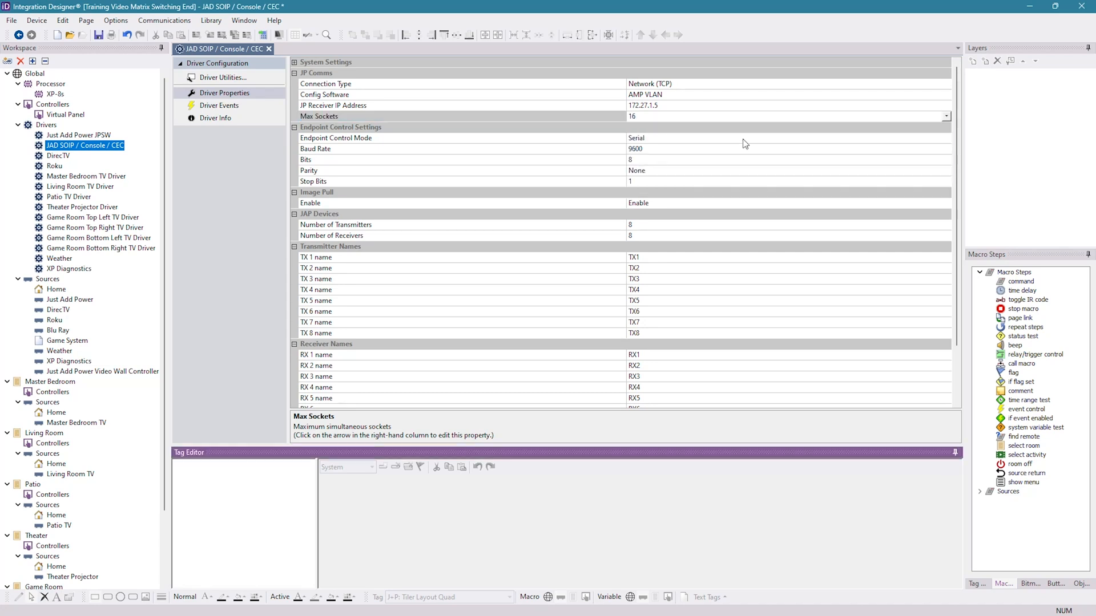
left_click(946, 116)
left_click(639, 126)
left_click(947, 117)
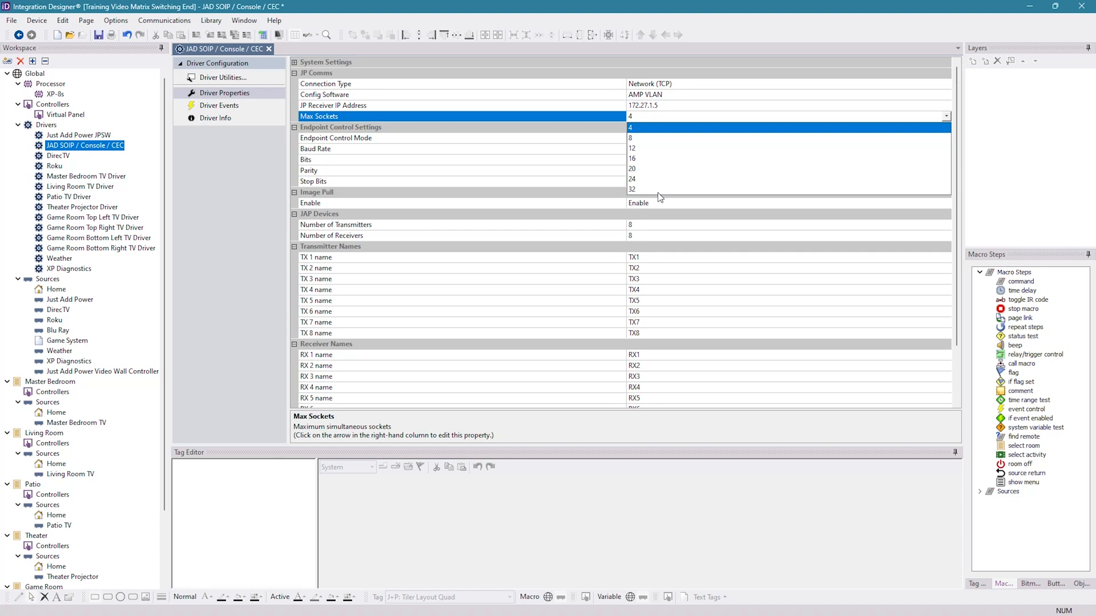
left_click(652, 127)
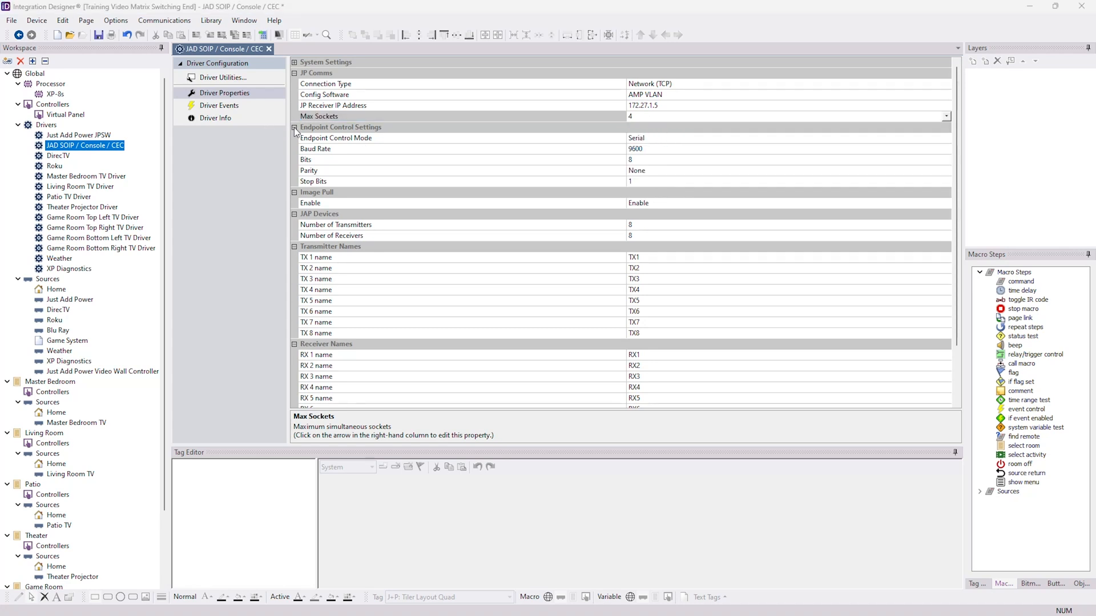
Step: Collapse the Endpoint Control Settings and Image Pull groups, and set Number of Transmitters to 4
left_click(295, 128)
left_click(294, 138)
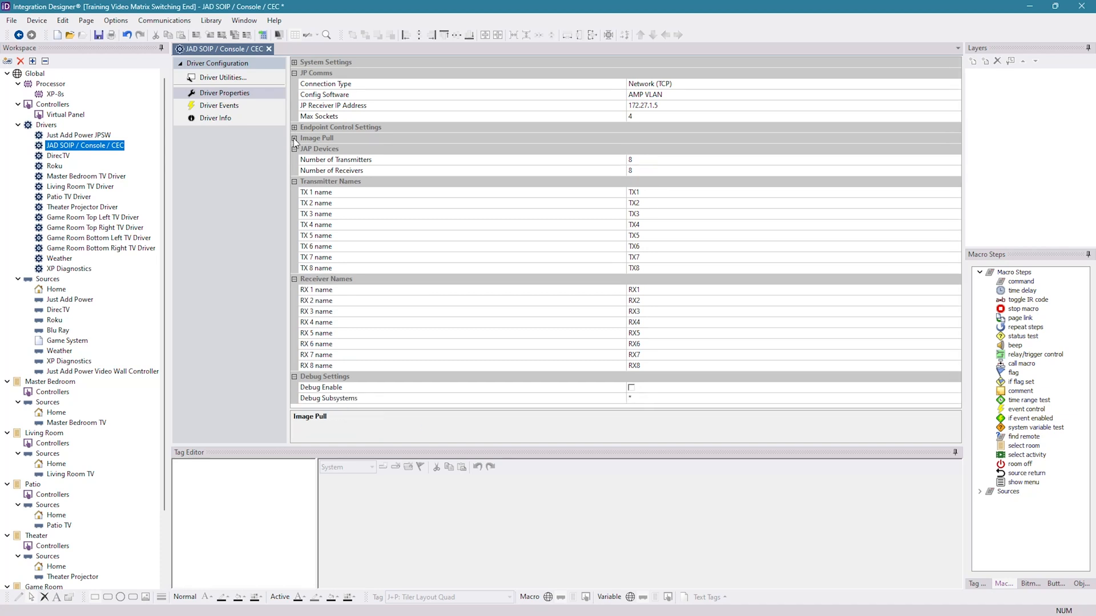
left_click(641, 161)
type("4")
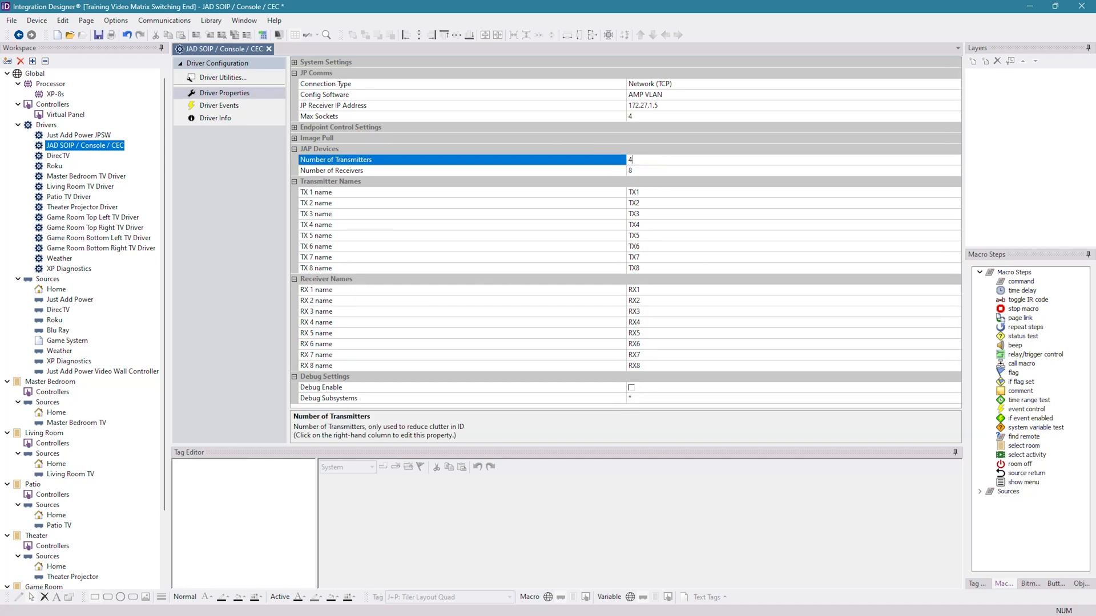
key("Return")
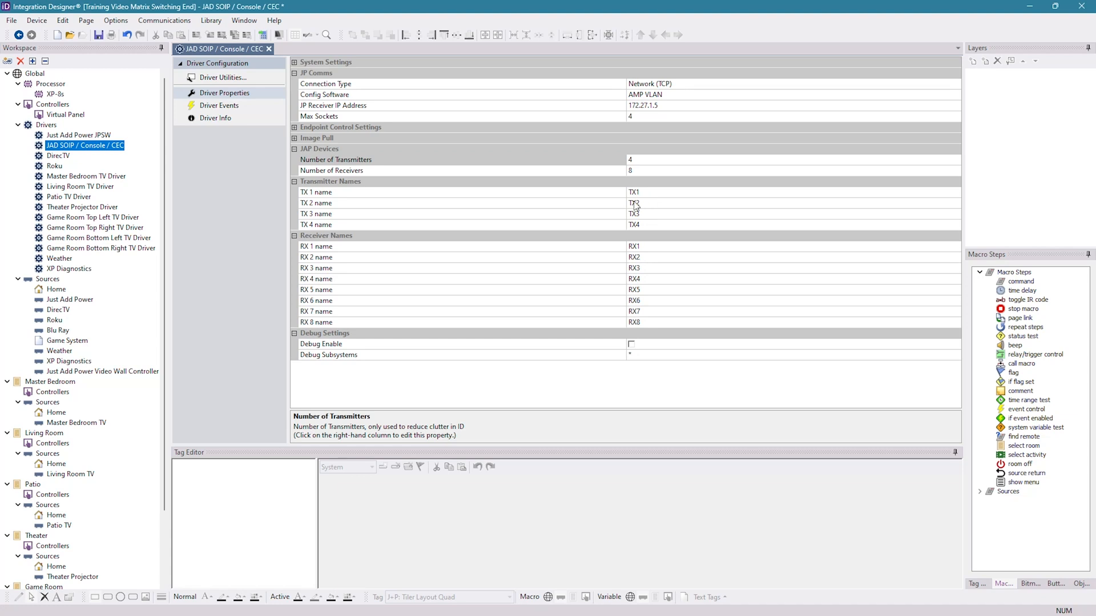
left_click(638, 170)
Step: Arrange Integration Designer and the Control System Videos-report workbook side by side for entering the device names
left_click(645, 192)
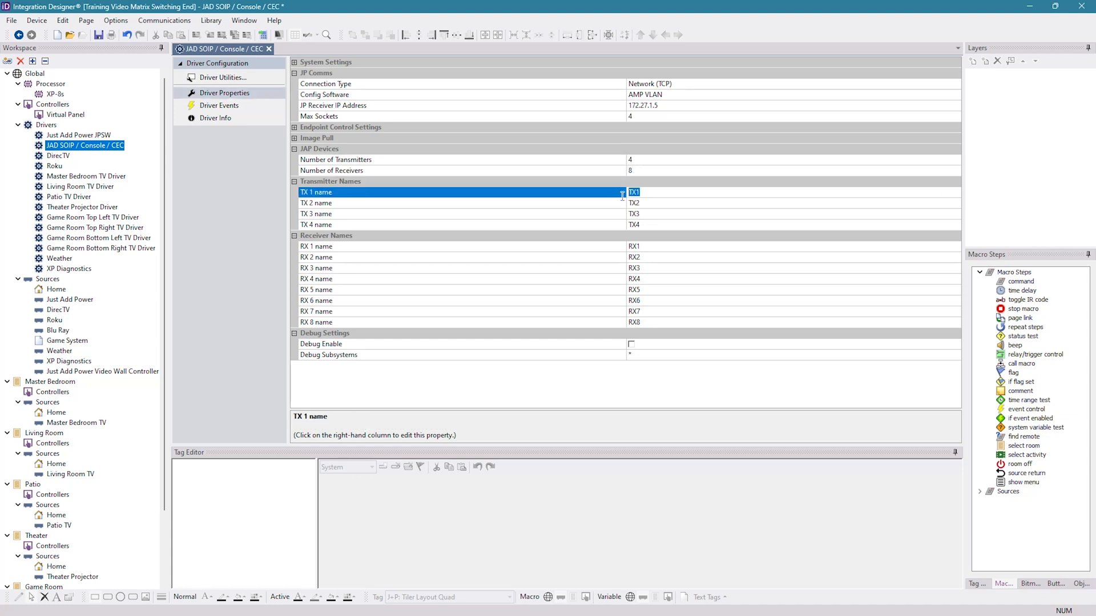
key("alt+Tab")
left_click(534, 329)
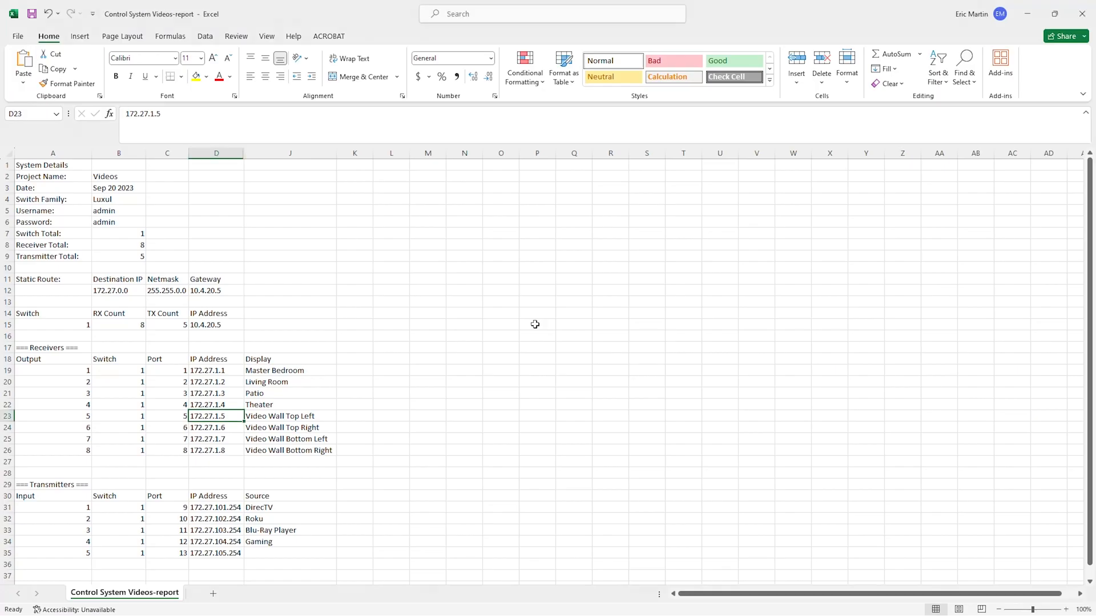
left_click_drag(816, 13, 1095, 132)
left_click(142, 237)
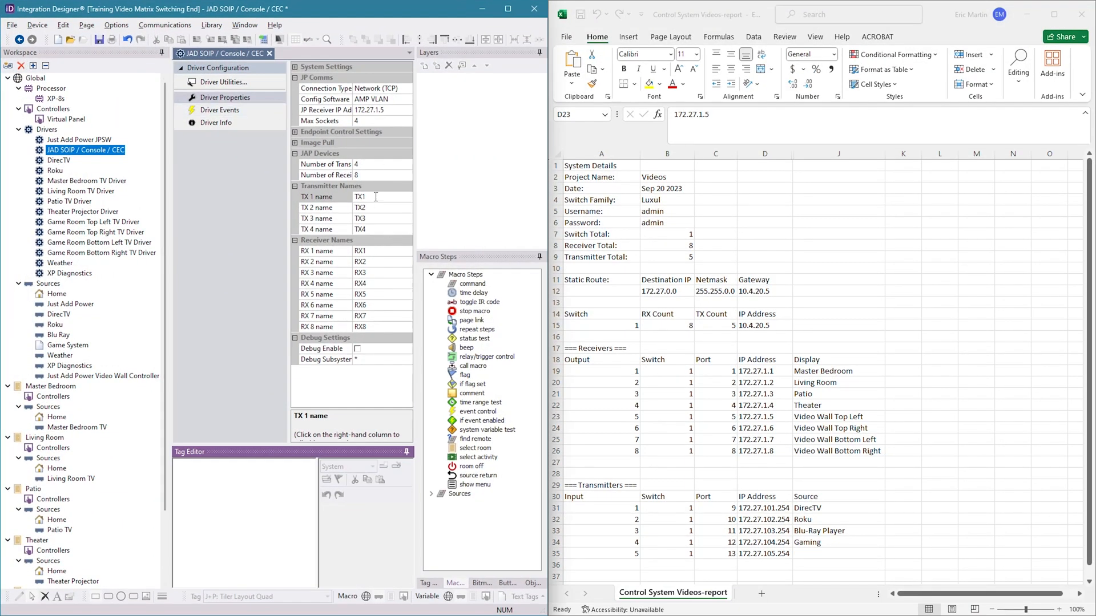
Step: Name transmitters TX 1 to TX 4 DirecTV, Roku, Blu-Ray and Gaming
left_click(330, 197)
type("DirecTG")
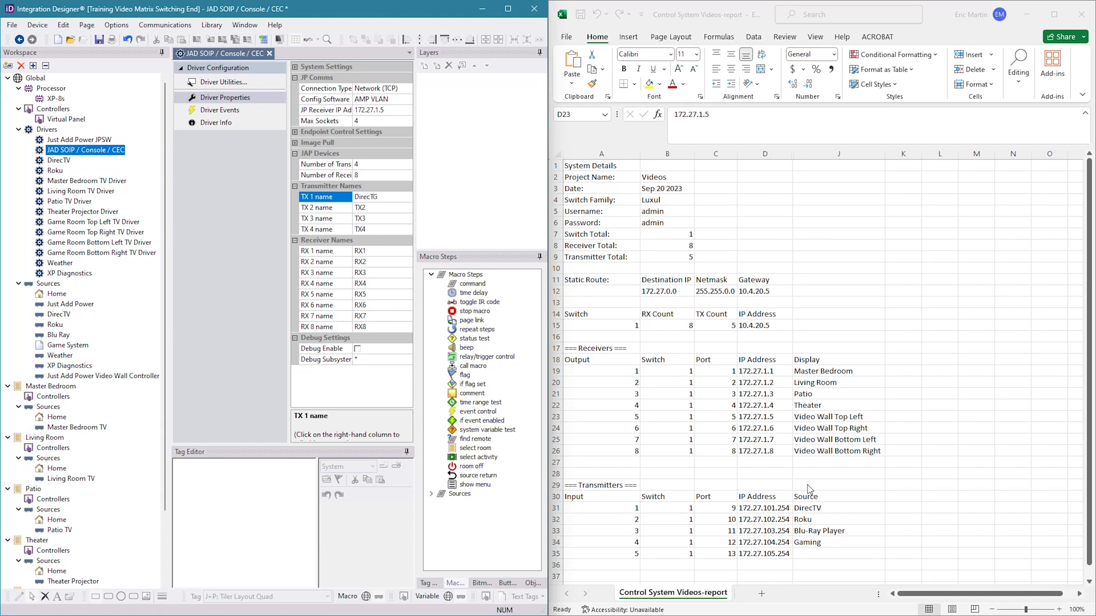
key("BackSpace")
type("V")
key("Tab")
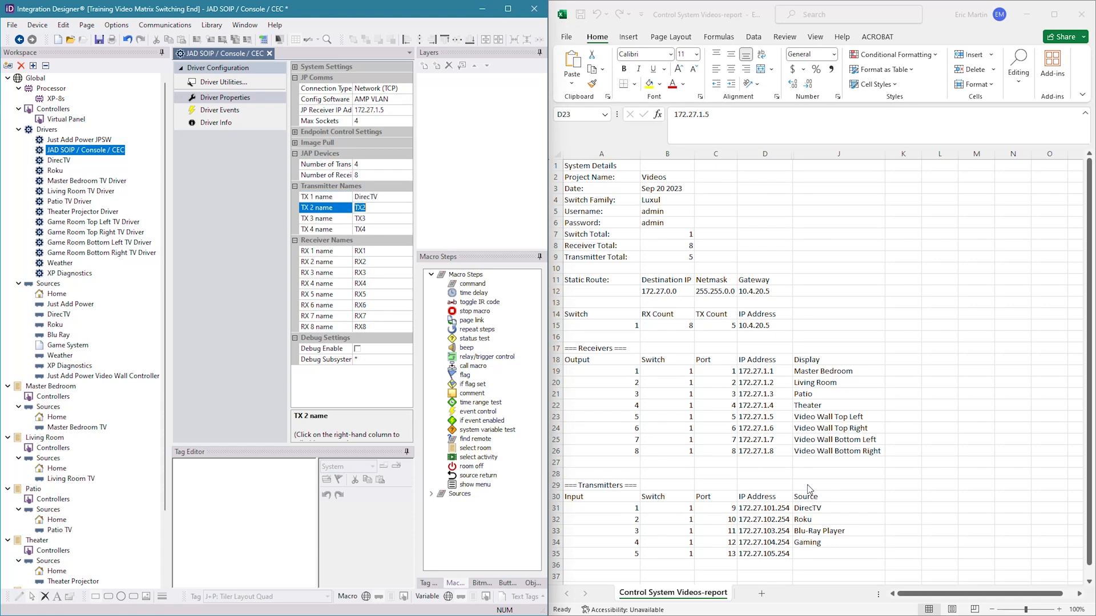
type("Roku")
key("Tab")
type("Blu")
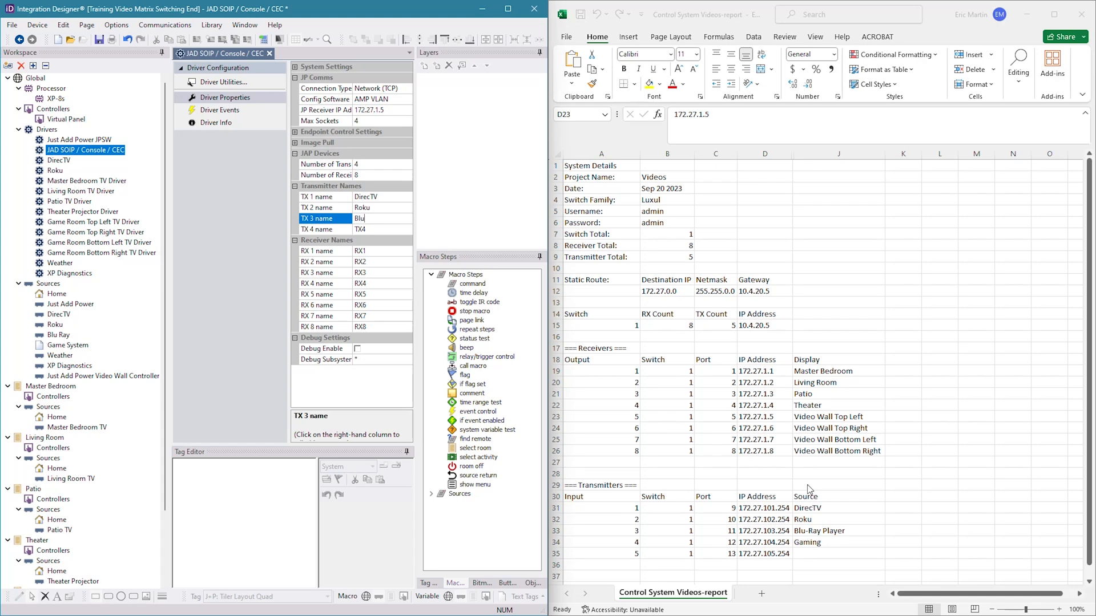
type("-Ray")
key("Tab")
type("Gaming")
key("Return")
key("Tab")
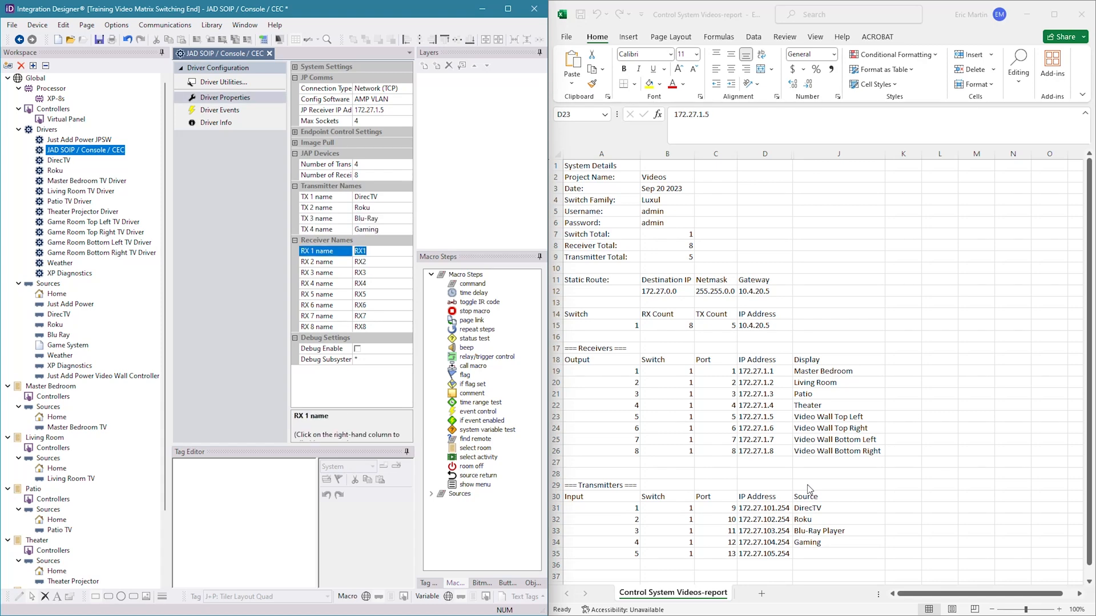
Step: Name receivers RX 1 to RX 4 Master Bedroom, Living Room, Patio and Theater
type("Master Bedroom")
key("Tab")
type("Living Room")
key("Tab")
type("Patio")
key("Return")
key("Tab")
type("Theater")
key("Tab")
Step: Name receivers RX 5 to RX 8 Video Wall Top Left, Video Wall Top Right, Video Wall Bottom Left and Video Wall Bottom Right
type("Video Wall Top Left")
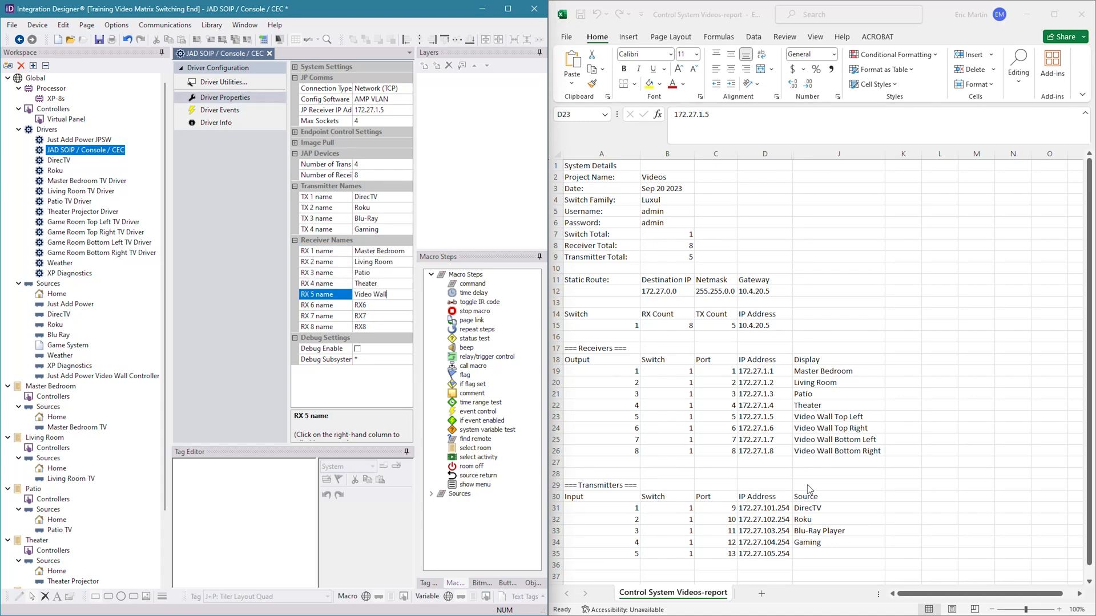
key("Tab")
type("Video Wall Top Right")
key("Tab")
type("Video Wall Bottom Left")
key("Tab")
type("Vidfero")
key("BackSpace")
key("BackSpace")
key("BackSpace")
key("BackSpace")
key("BackSpace")
type("eo Wall Bo")
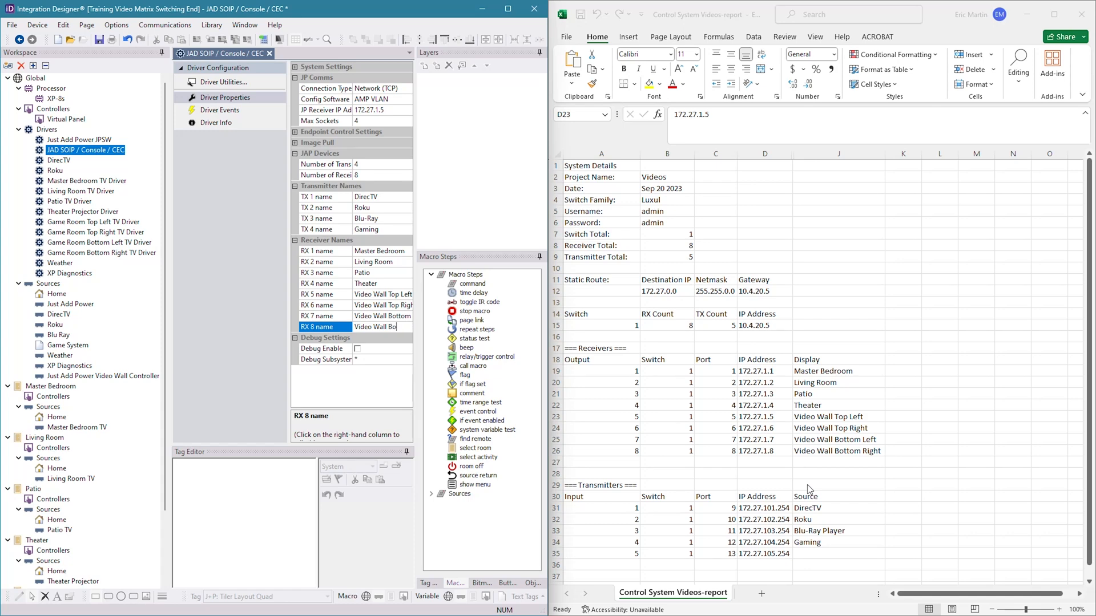
type("ttom Right")
key("Return")
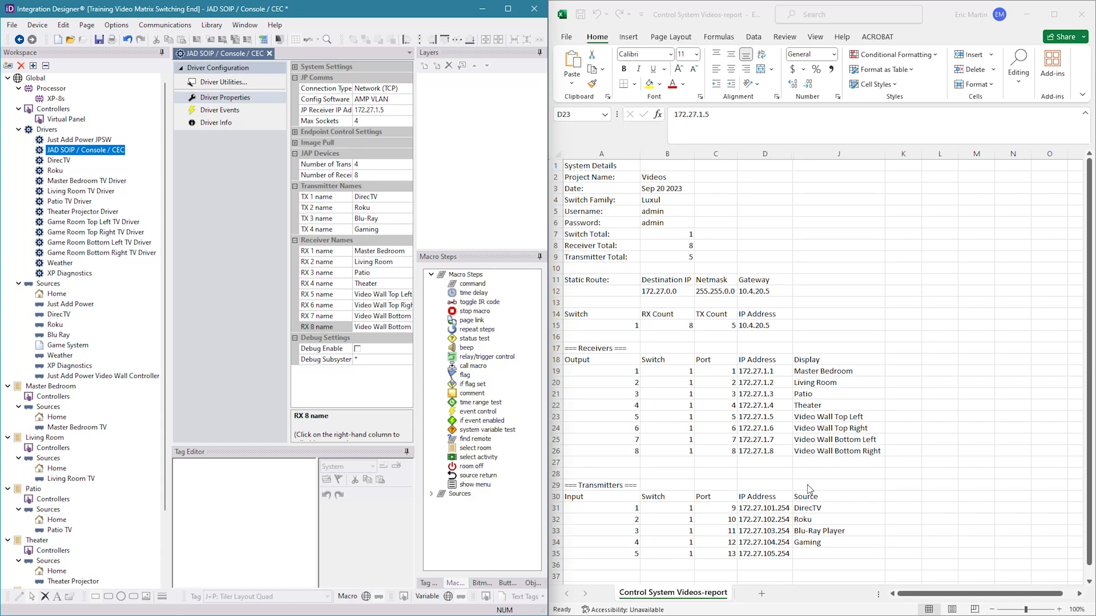
Step: Maximize Integration Designer and open the Just Add Power JPSW driver's properties at the Output 1 name
left_click(508, 10)
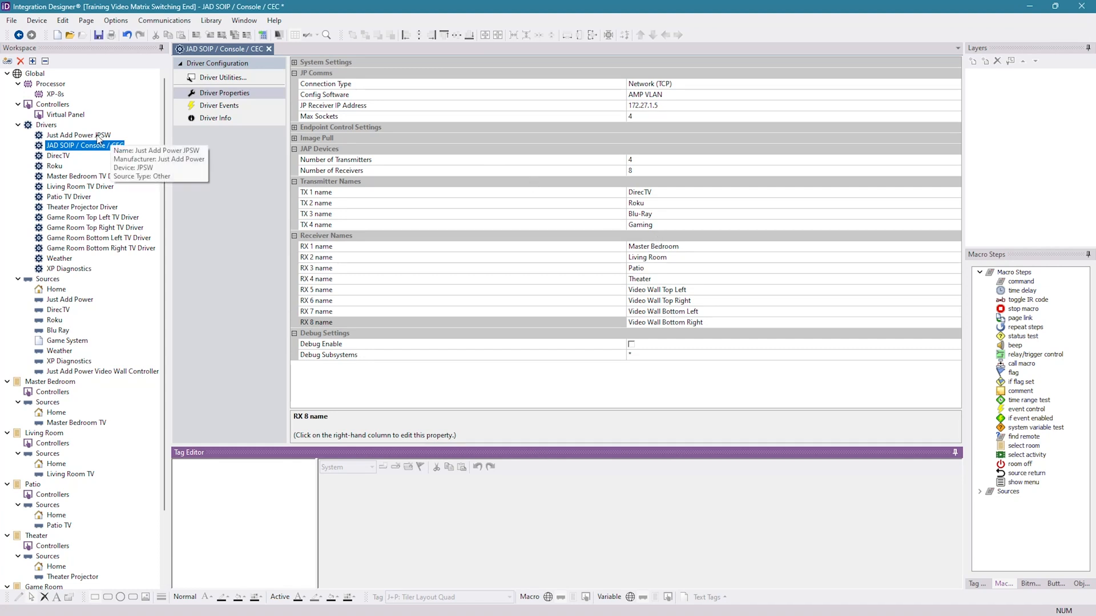
left_click(99, 137)
left_click(667, 216)
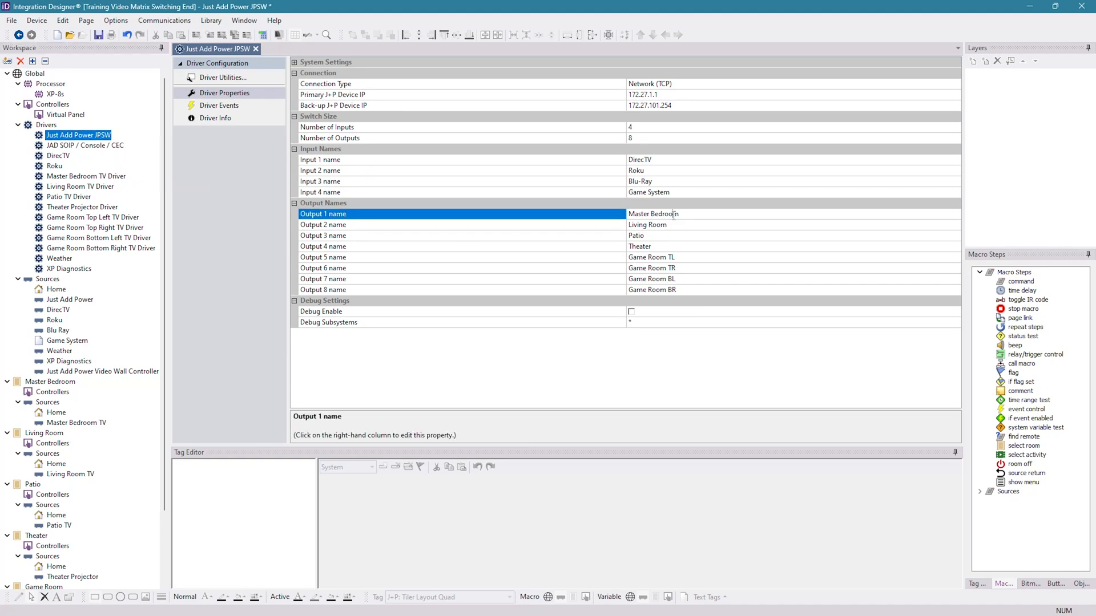
Step: Open the JAD SOIP / Console / CEC driver's properties and then the Game Room's activity list
left_click(687, 215)
left_click(116, 145)
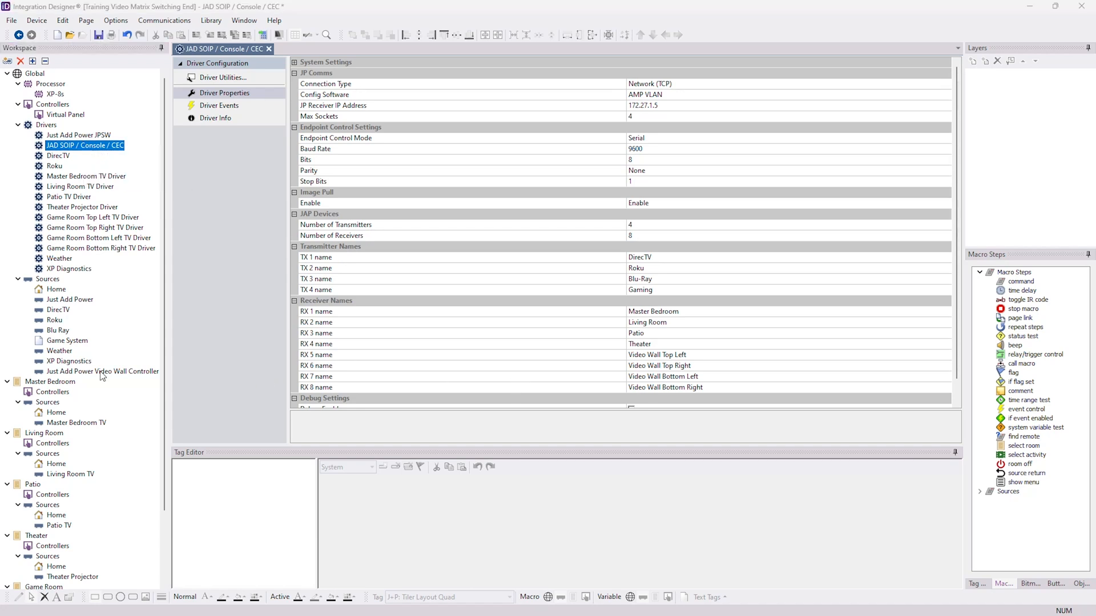
scroll(77, 351, "down", 3)
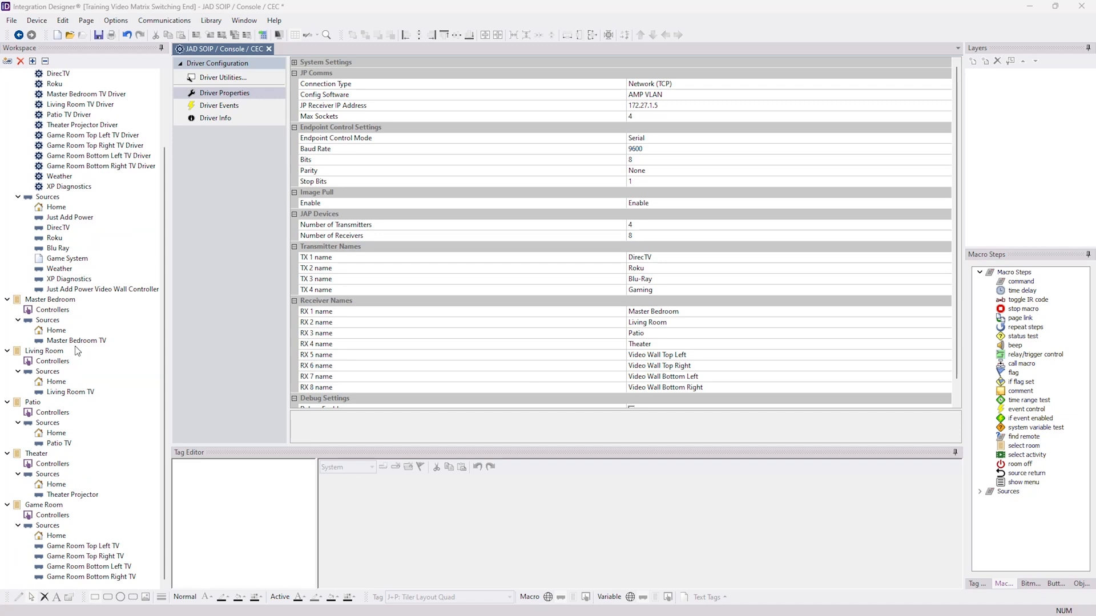
left_click(50, 507)
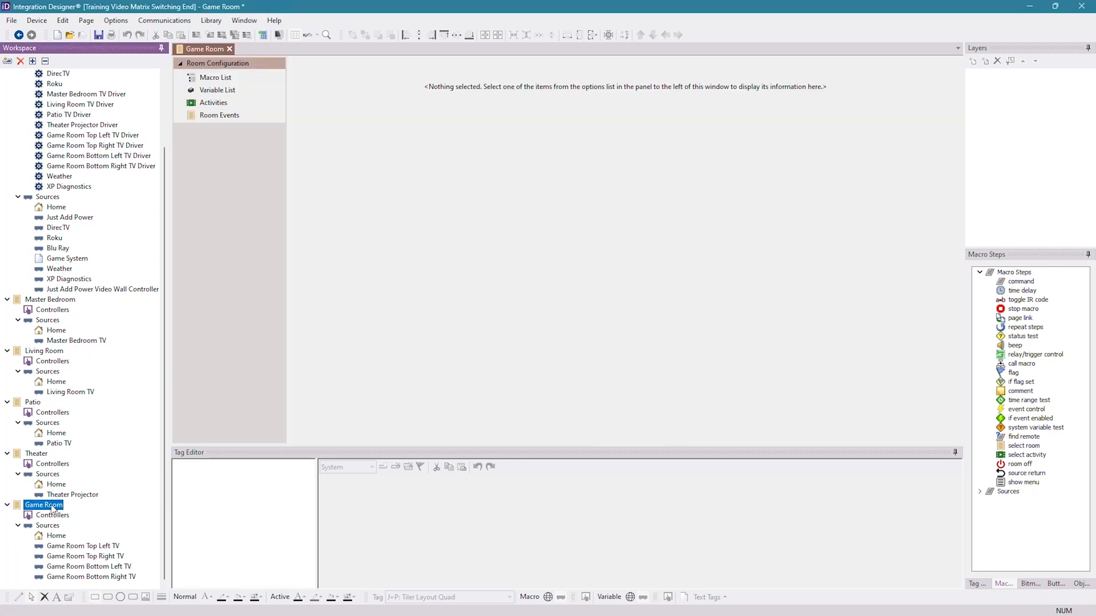
left_click(252, 105)
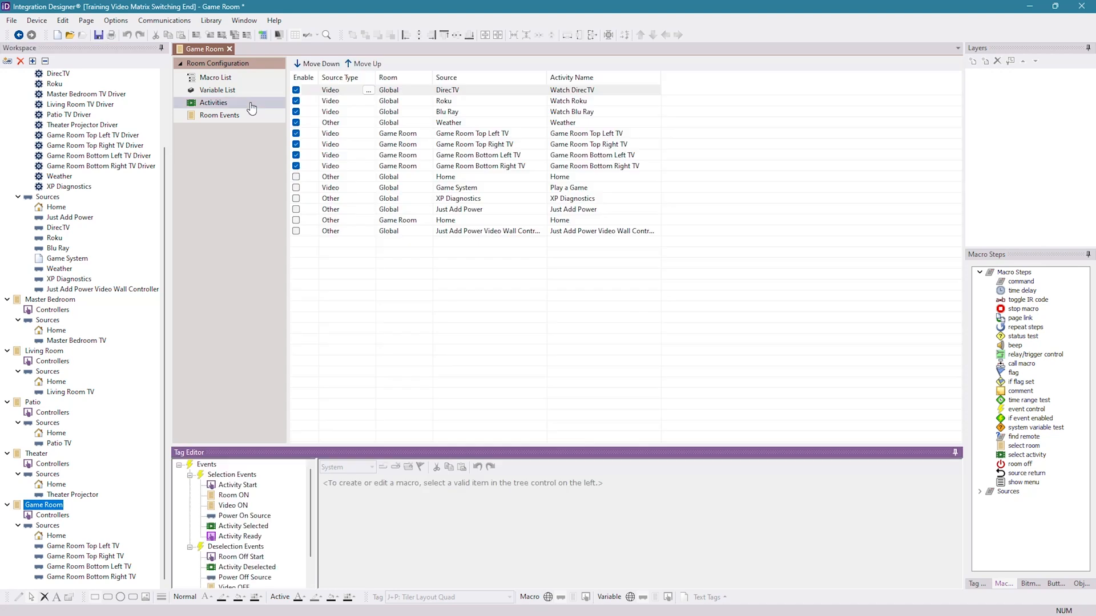
Step: Disable the four Game Room TV activities and Weather for the Game Room, and enable the Game System activity
left_click(478, 135)
left_click(297, 134)
left_click(296, 134)
left_click(296, 134)
left_click(296, 133)
left_click(295, 188)
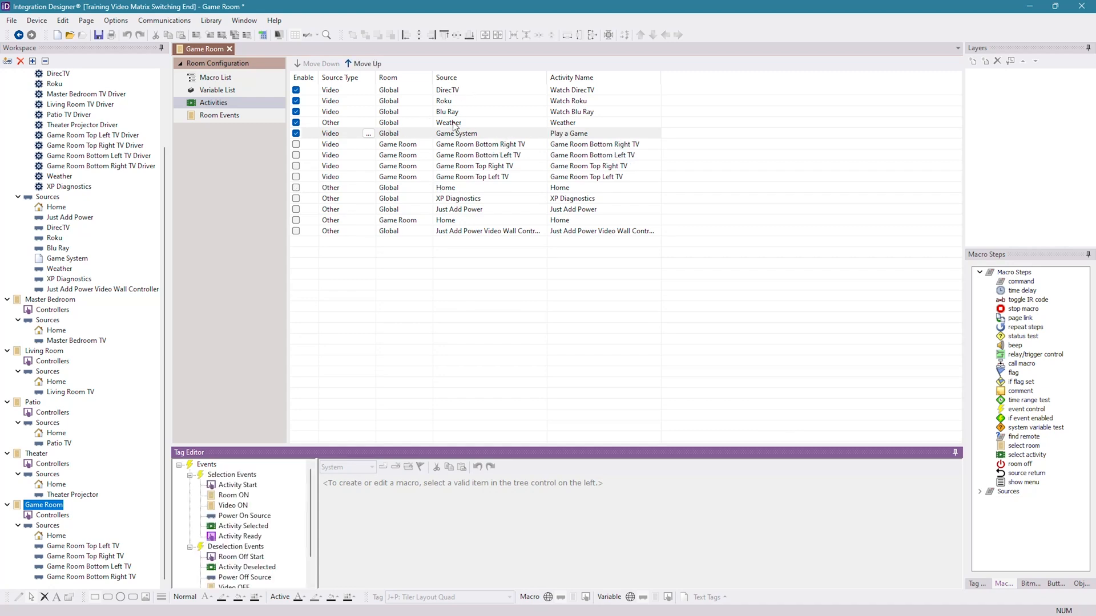
left_click(451, 101)
left_click(464, 112)
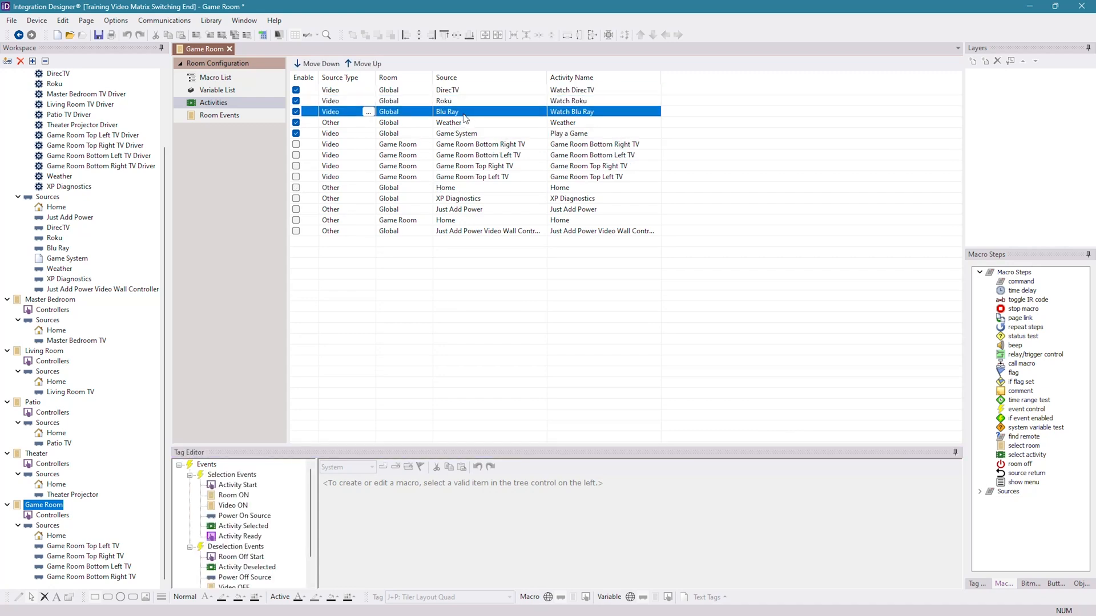
left_click(296, 123)
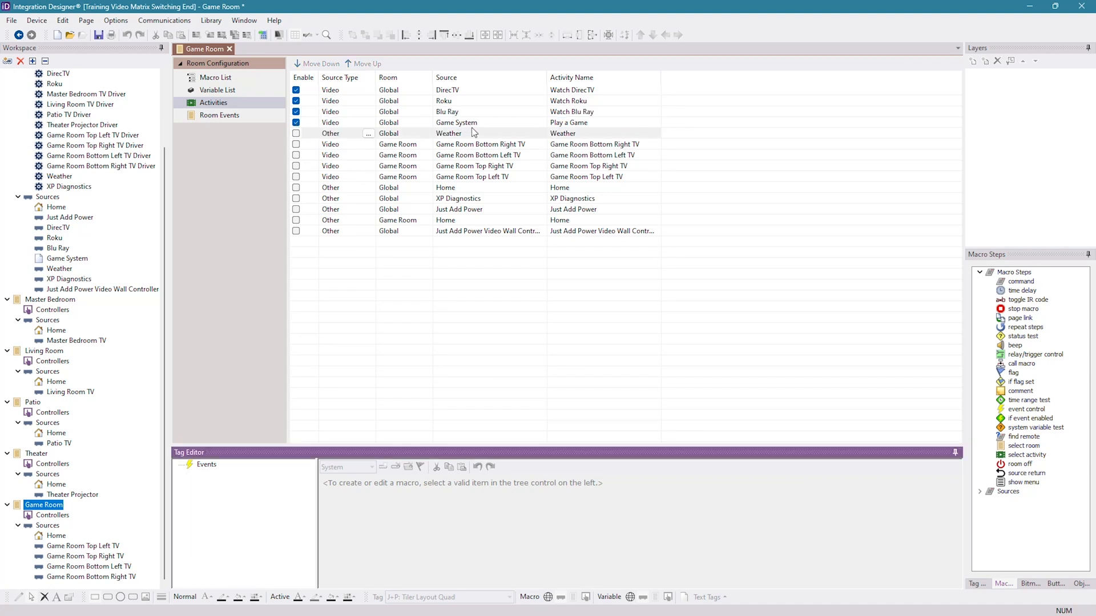
Step: Add a Just Add Power JPSW command to DirecTV's Activity Selected macro, using Select Input then Output \ Select Input with DirecTV
left_click(473, 90)
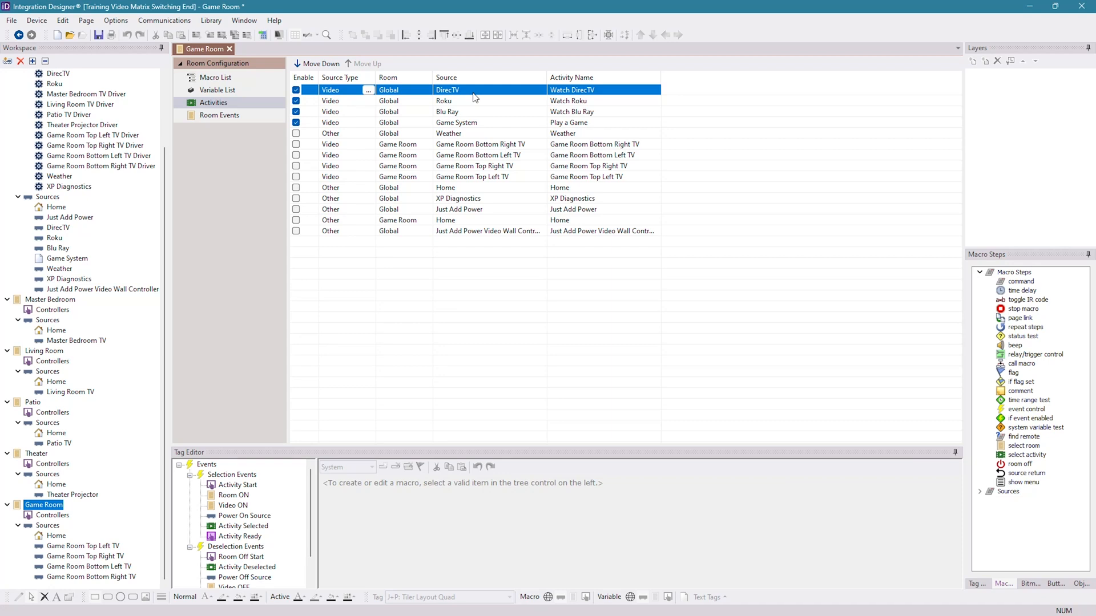
left_click(252, 528)
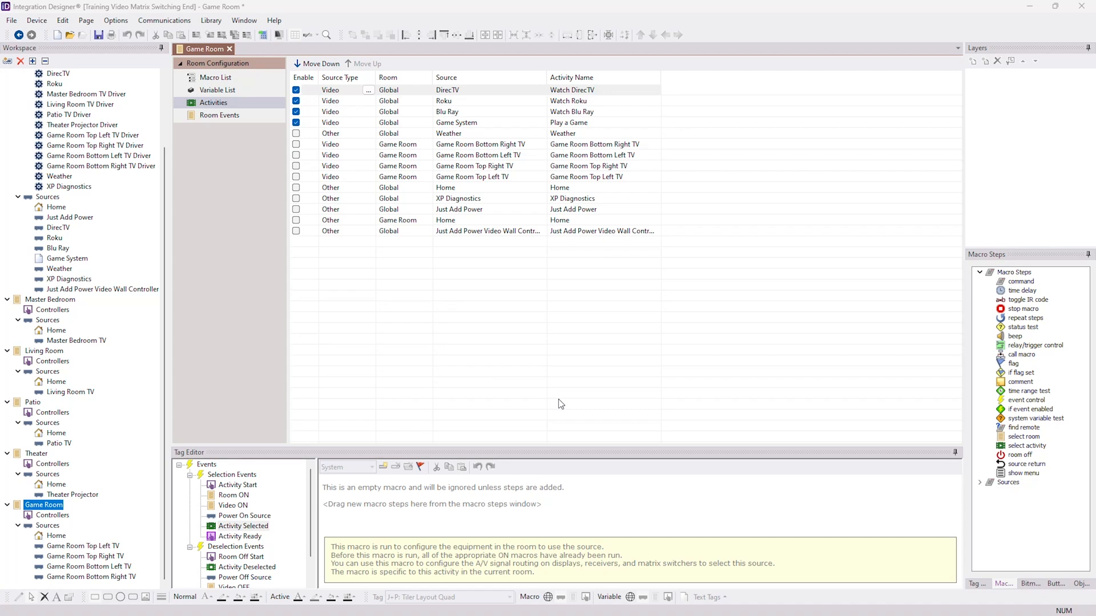
left_click(1020, 282)
left_click_drag(1021, 284, 508, 490)
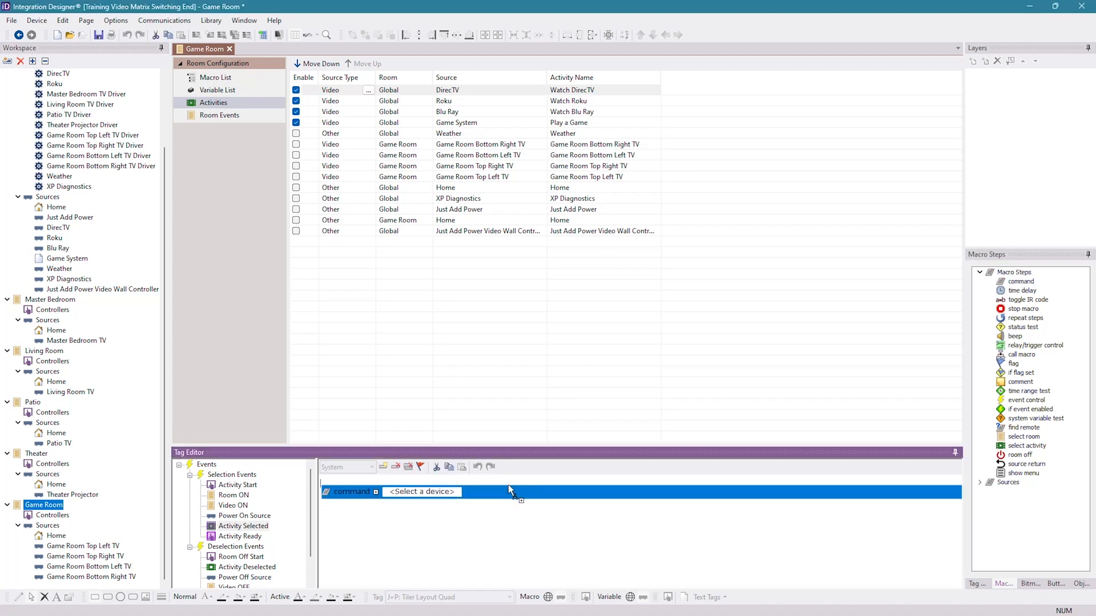
left_click(431, 485)
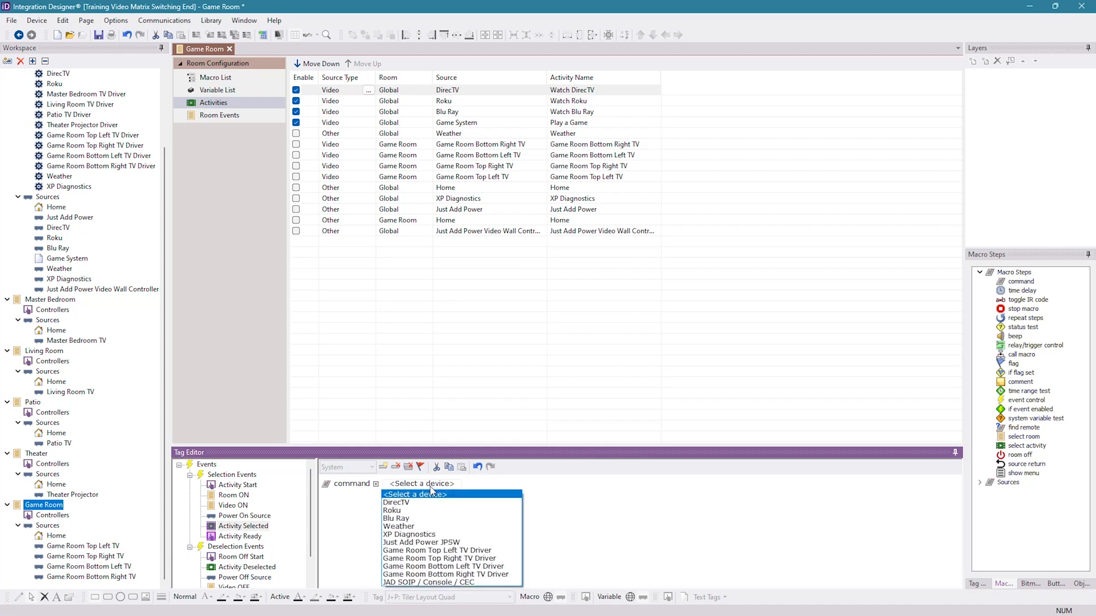
left_click(438, 542)
left_click(529, 486)
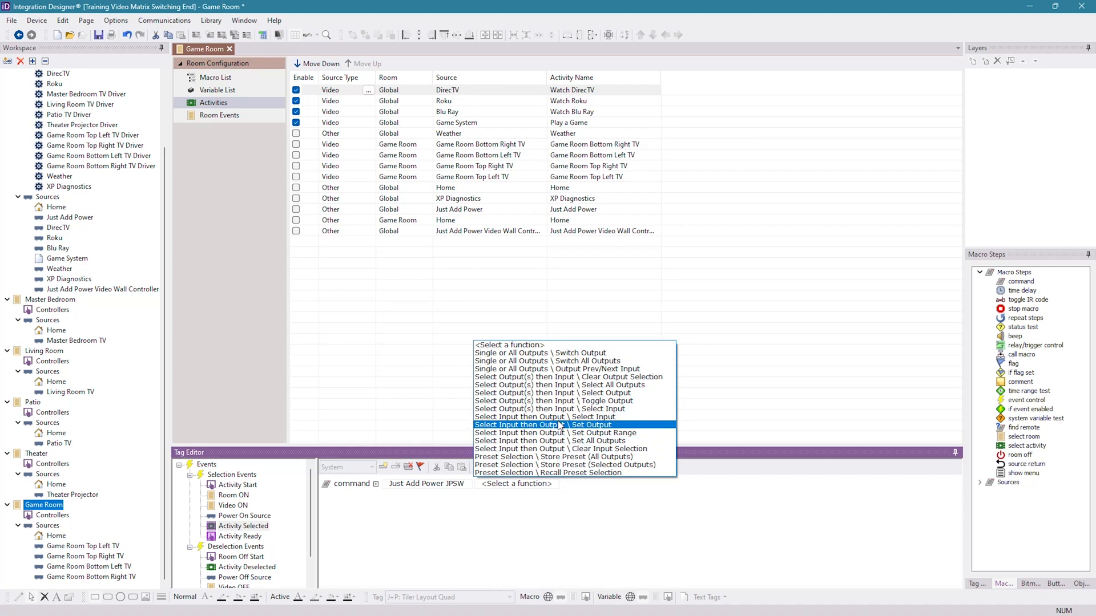
left_click(583, 422)
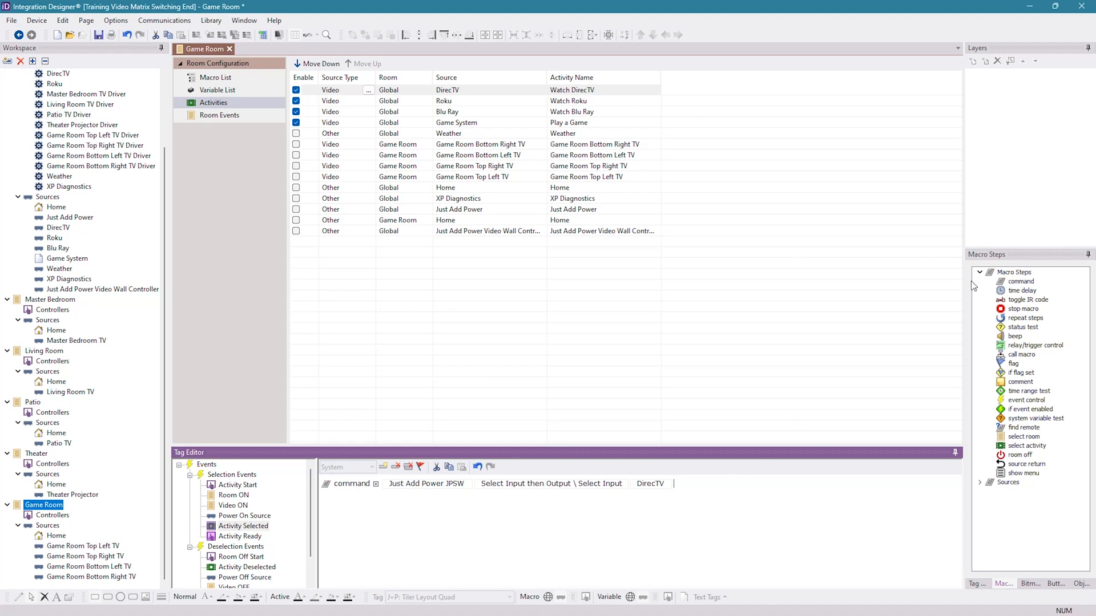
left_click_drag(633, 504, 471, 504)
left_click(446, 501)
left_click(447, 557)
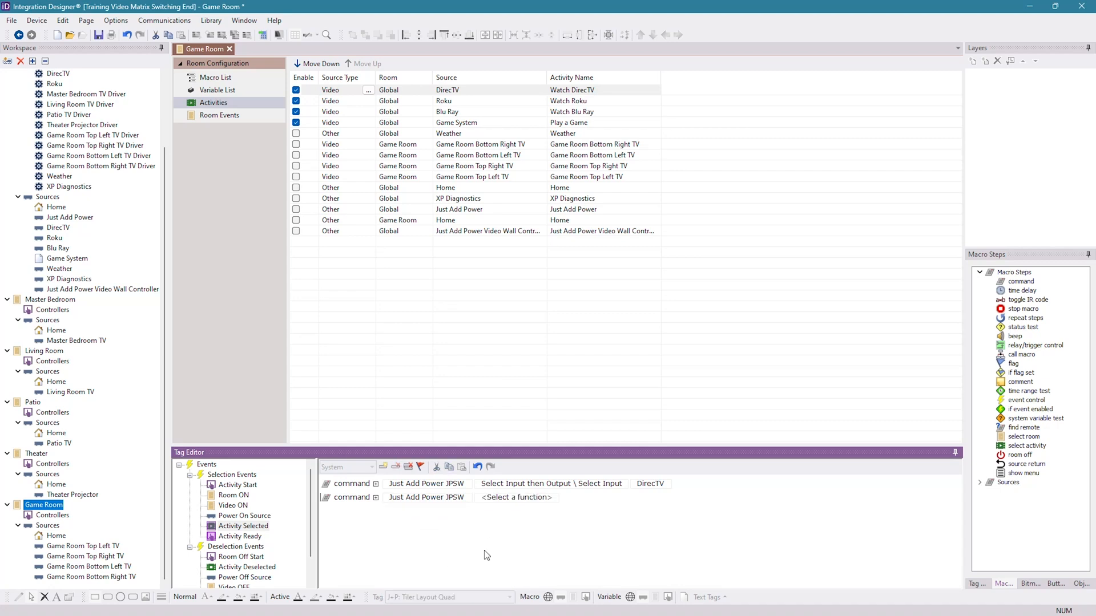
left_click(535, 498)
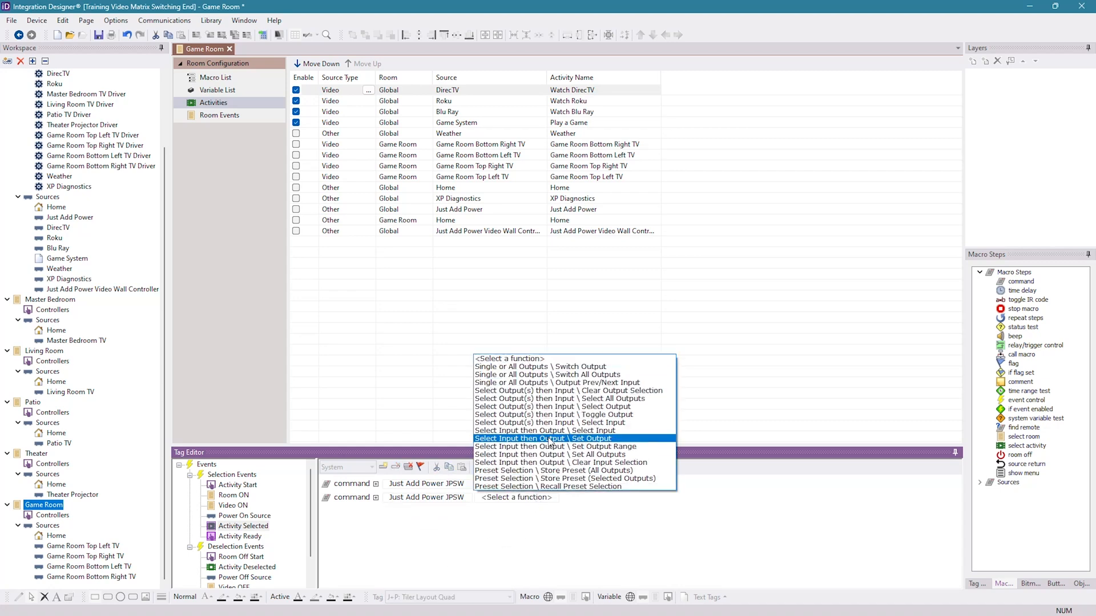
left_click(599, 440)
left_click(660, 498)
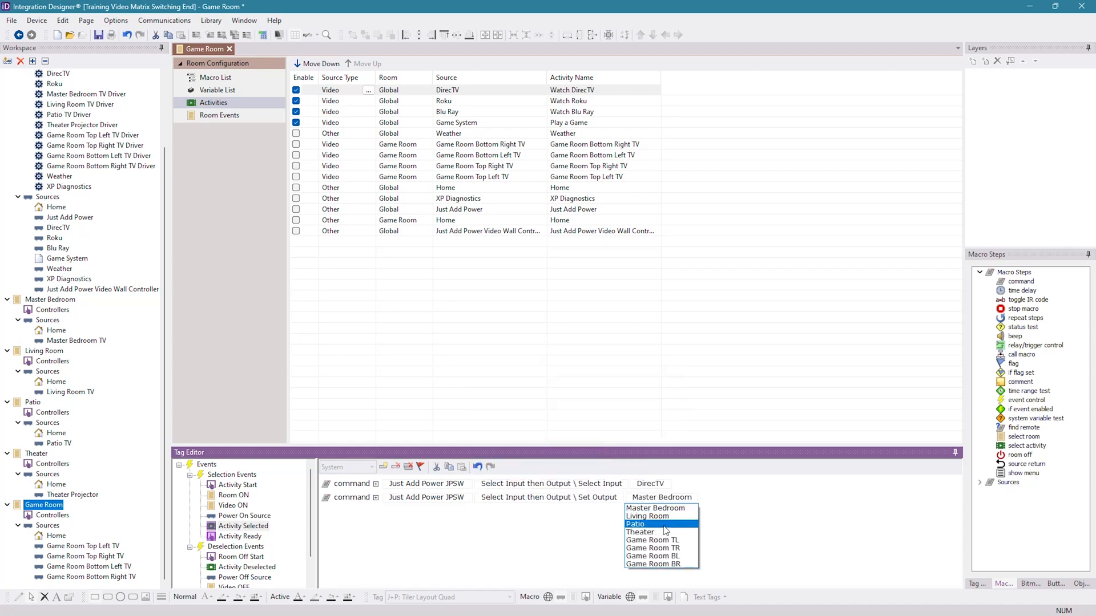
left_click(671, 541)
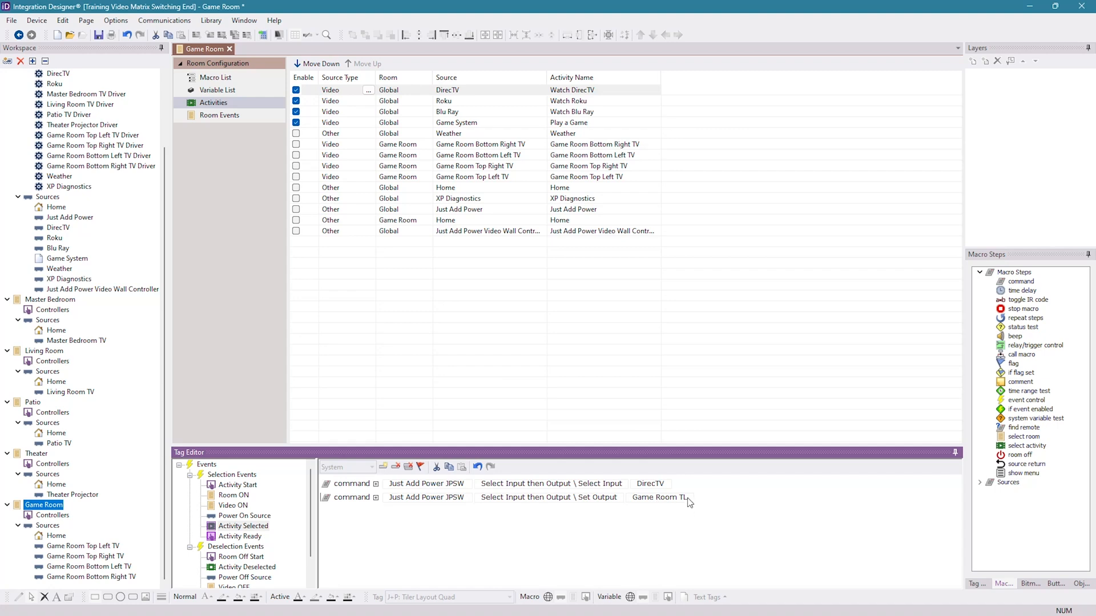
left_click(406, 470)
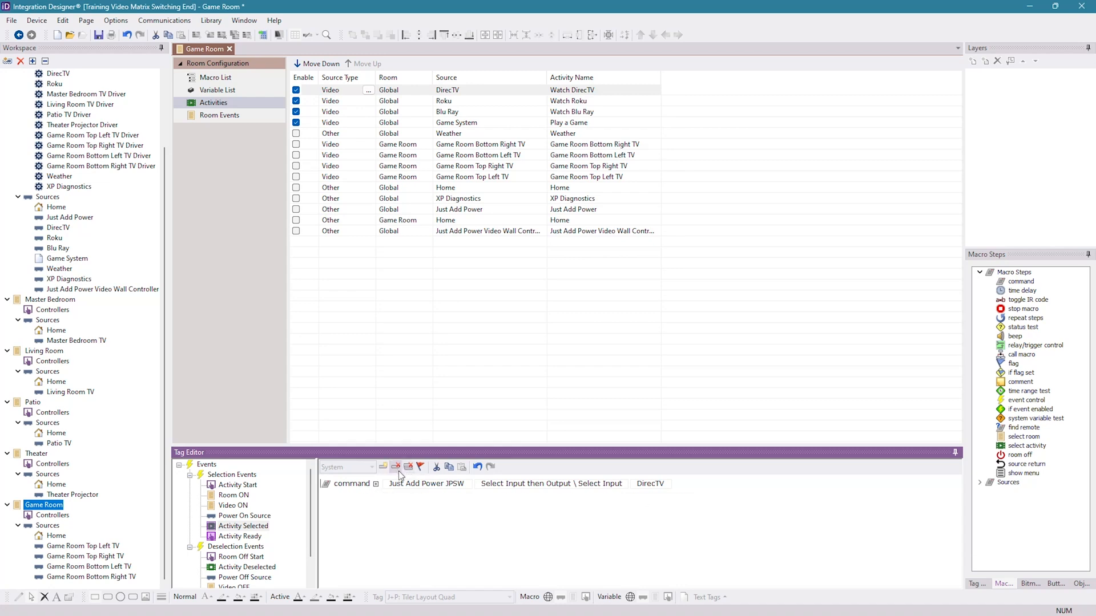
Step: Add a second Just Add Power JPSW command to the macro with the function Select Input then Output \ Set Output Range
left_click_drag(1021, 282, 522, 485)
left_click(426, 497)
left_click(461, 556)
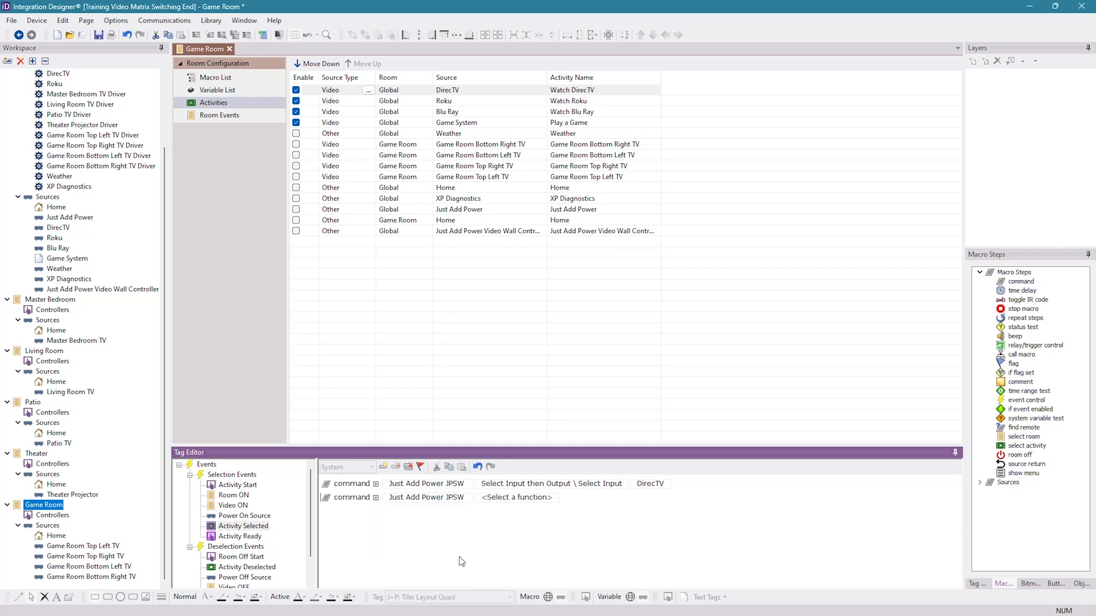
left_click(531, 497)
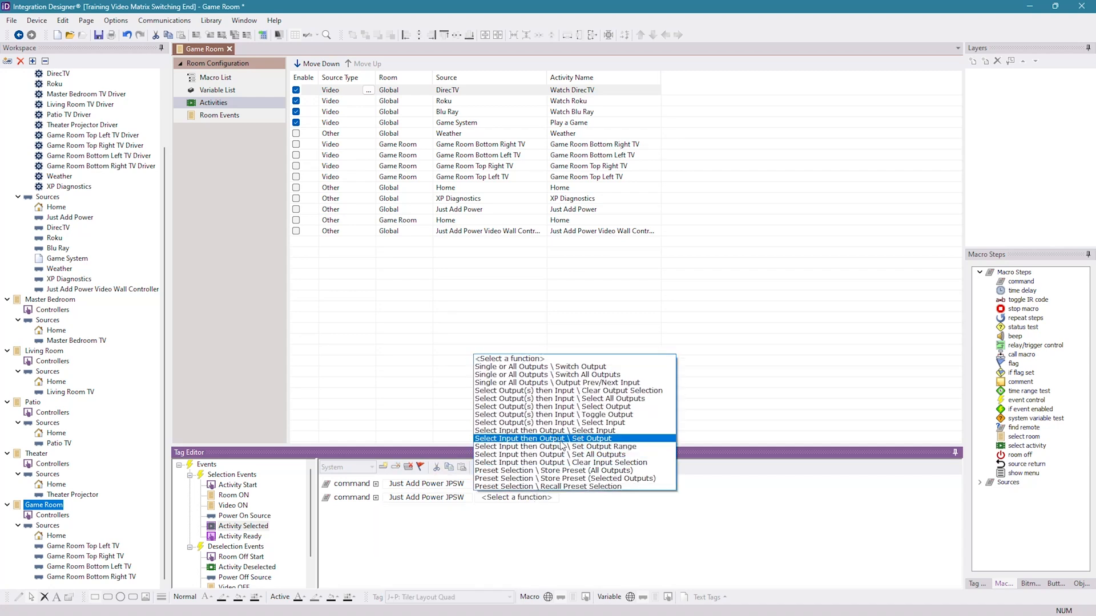
left_click(602, 449)
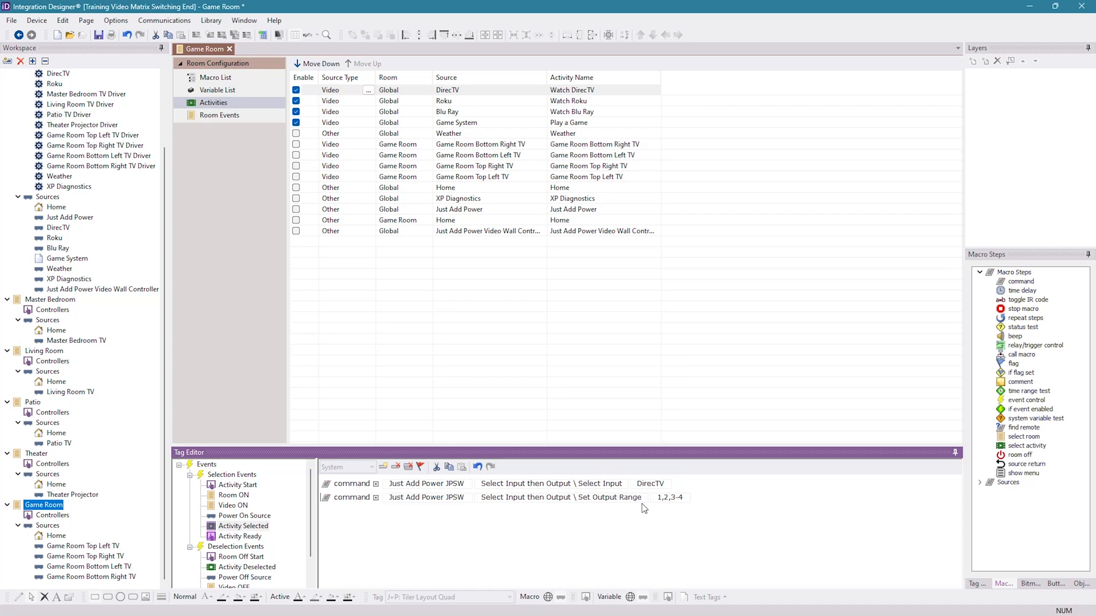
Step: Check the video wall receivers' output numbers in the Excel report and set the command's output range to 5-8 in Integration Designer
left_click(649, 502)
key("alt+Tab")
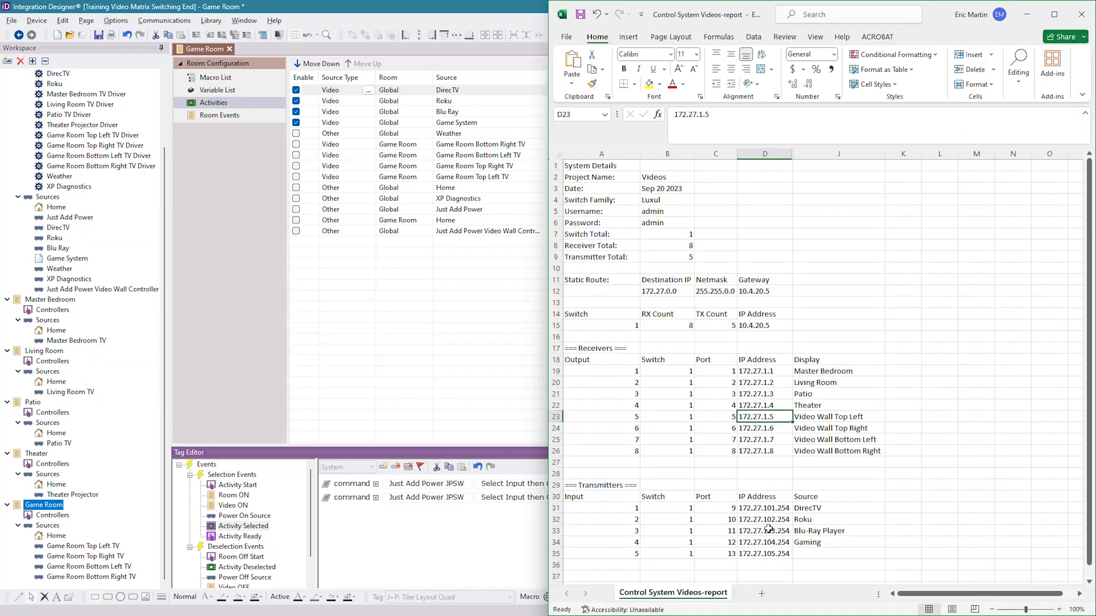
left_click_drag(827, 418, 830, 455)
left_click_drag(583, 360, 592, 448)
left_click_drag(632, 418, 864, 451)
left_click_drag(618, 415, 629, 459)
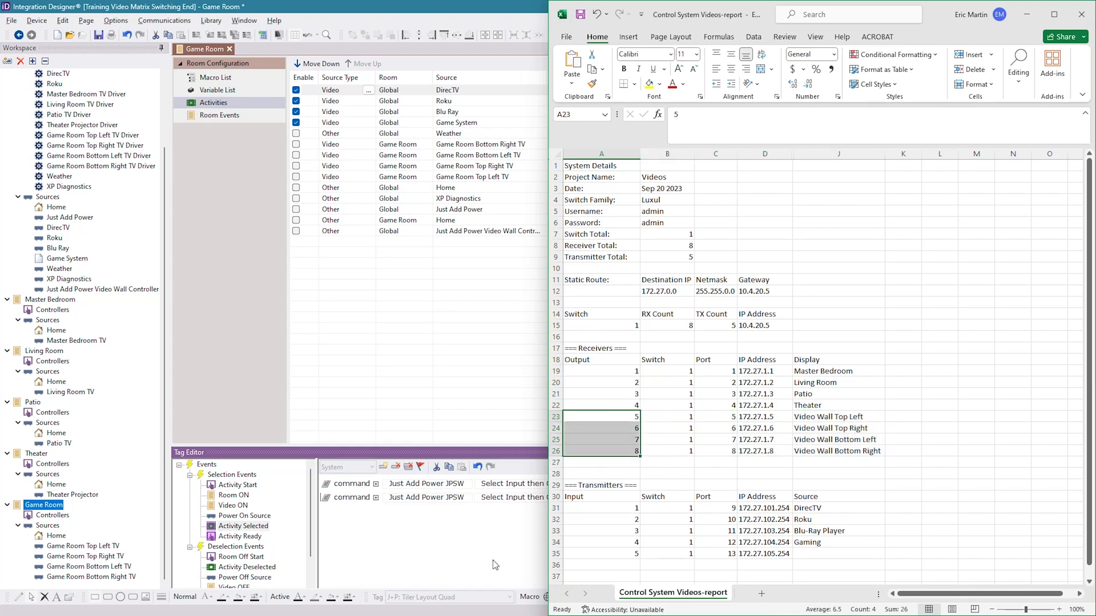
left_click(485, 551)
left_click(688, 498)
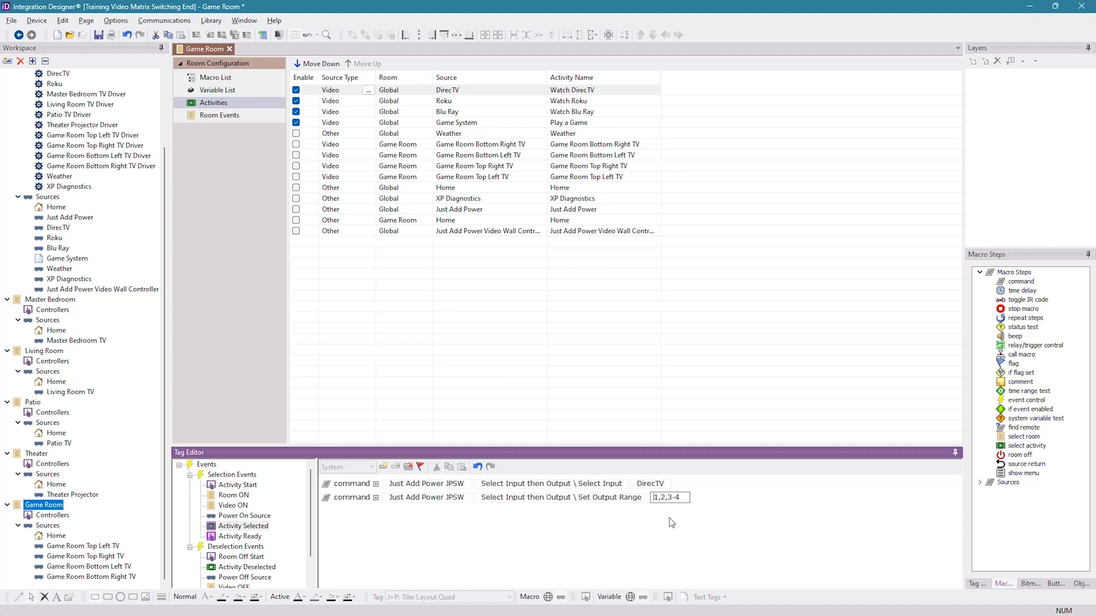
left_click_drag(681, 498, 604, 508)
type("5-8")
left_click(619, 532)
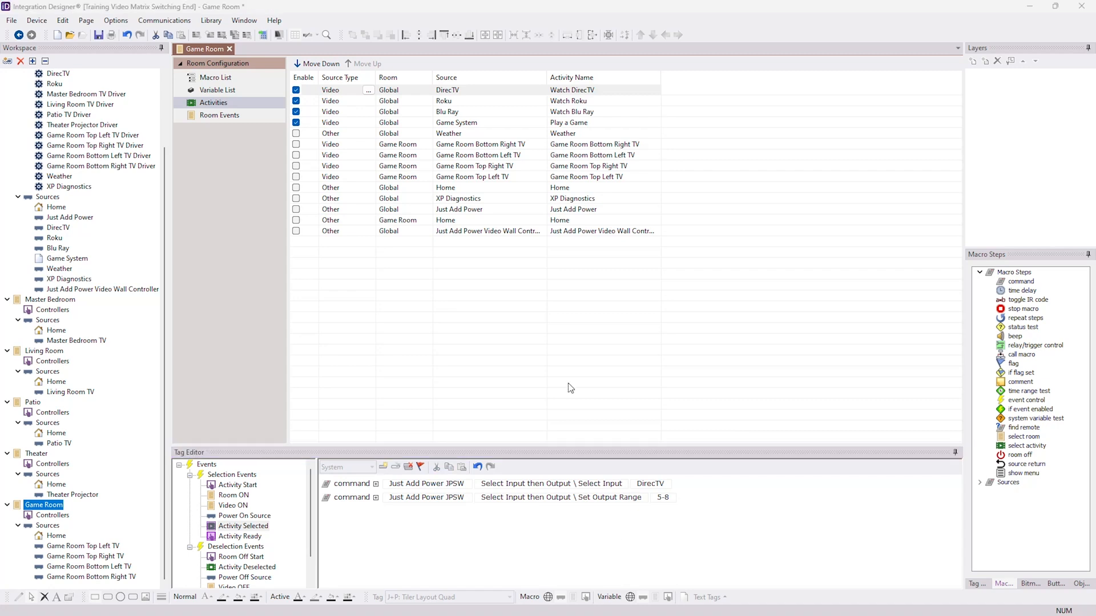
Step: Add a JAD SOIP / Console / CEC command with Video Wall Control \ Set Full Wall and open its receiver range for editing
left_click_drag(1020, 282, 474, 528)
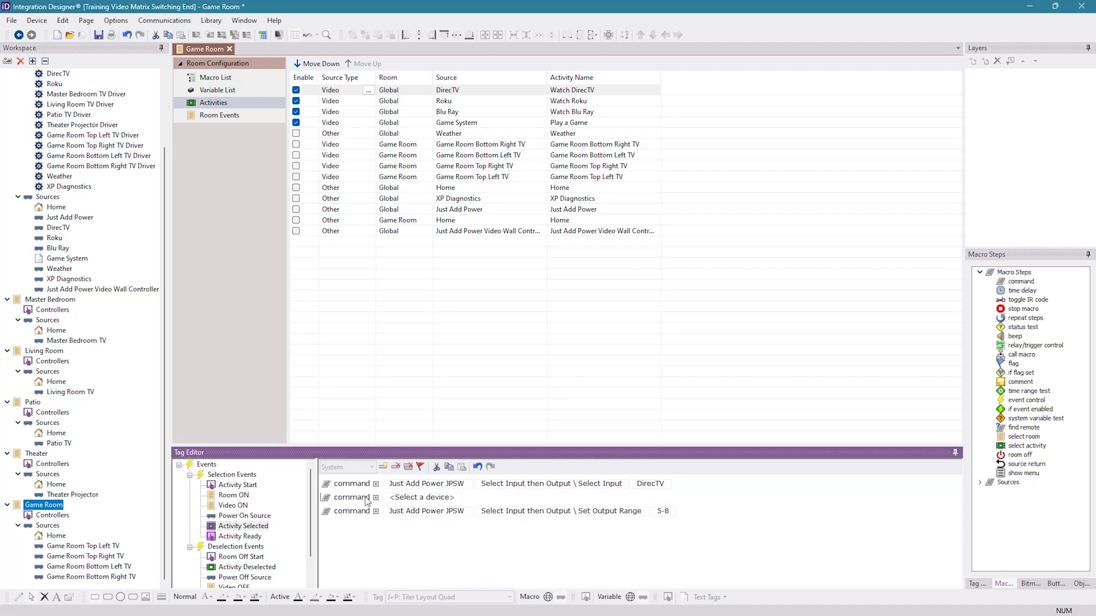
left_click(436, 512)
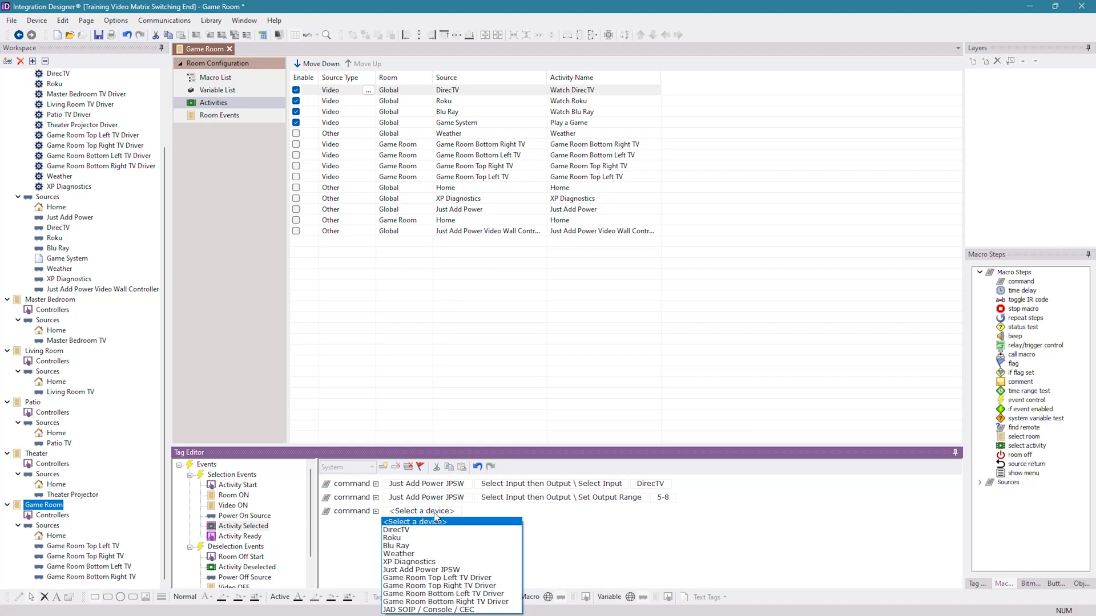
left_click(484, 610)
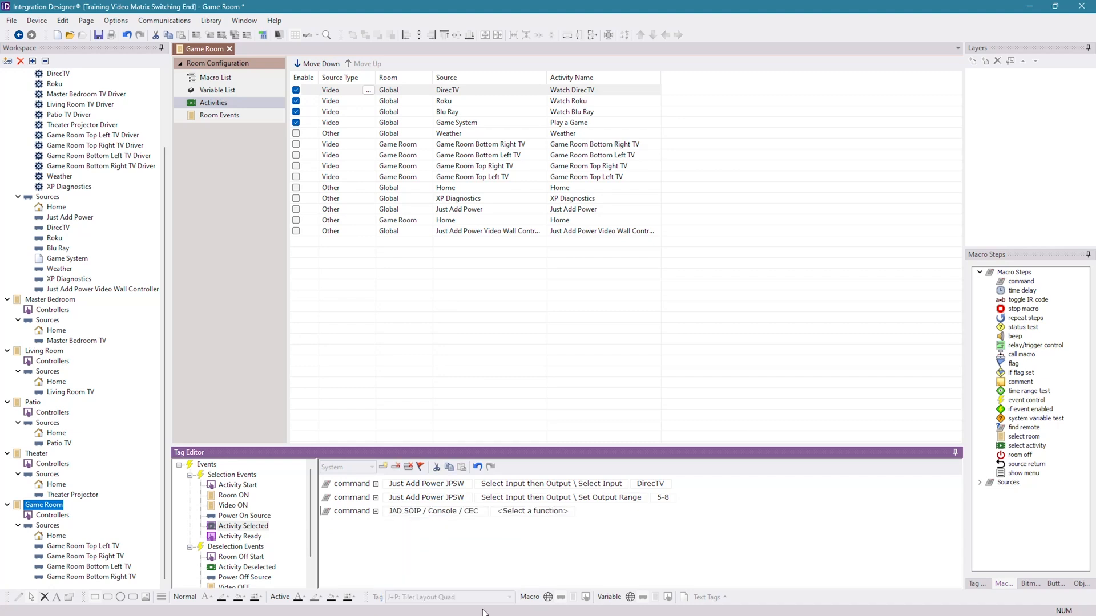
left_click(540, 513)
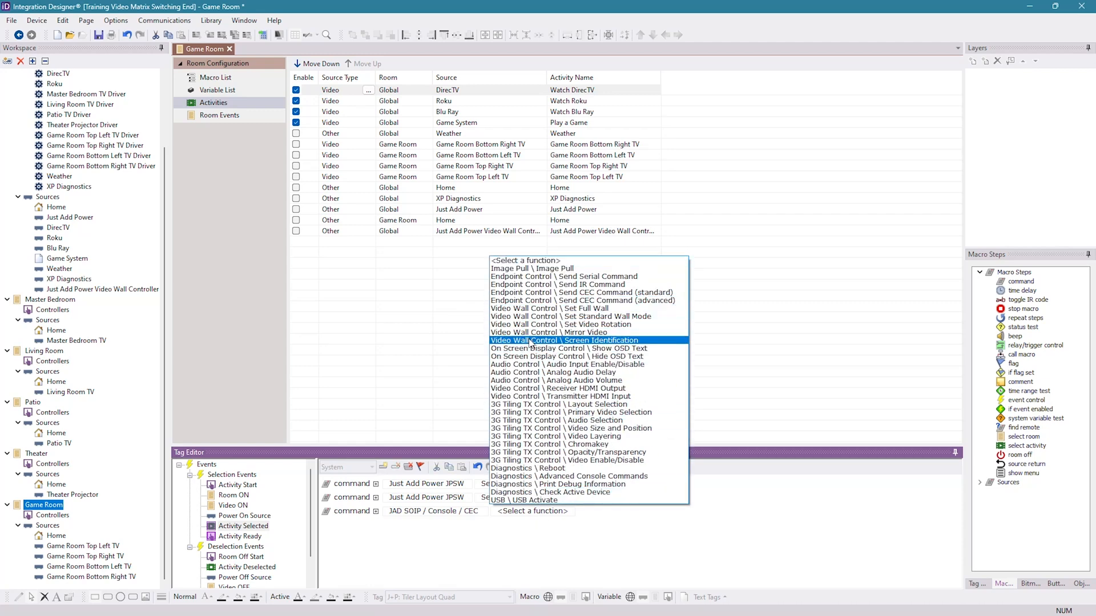
left_click(529, 311)
left_click(645, 515)
left_click_drag(662, 512, 641, 511)
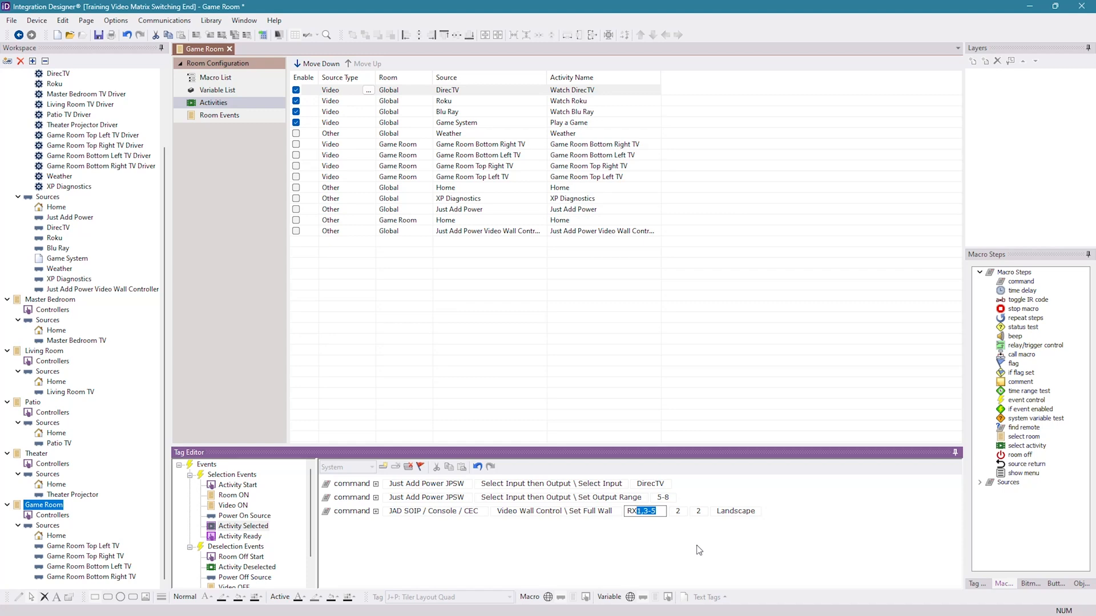
Step: Switch to the Excel report and examine the order of the video wall receivers from Top Left to Bottom Right
key("alt+Tab")
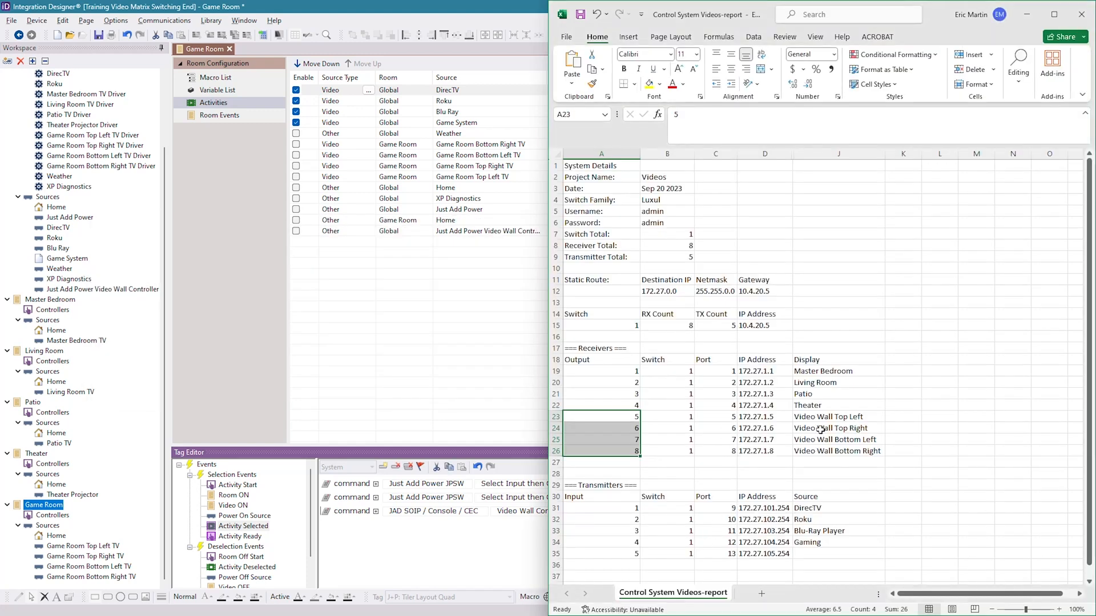
left_click(867, 418)
key("Down")
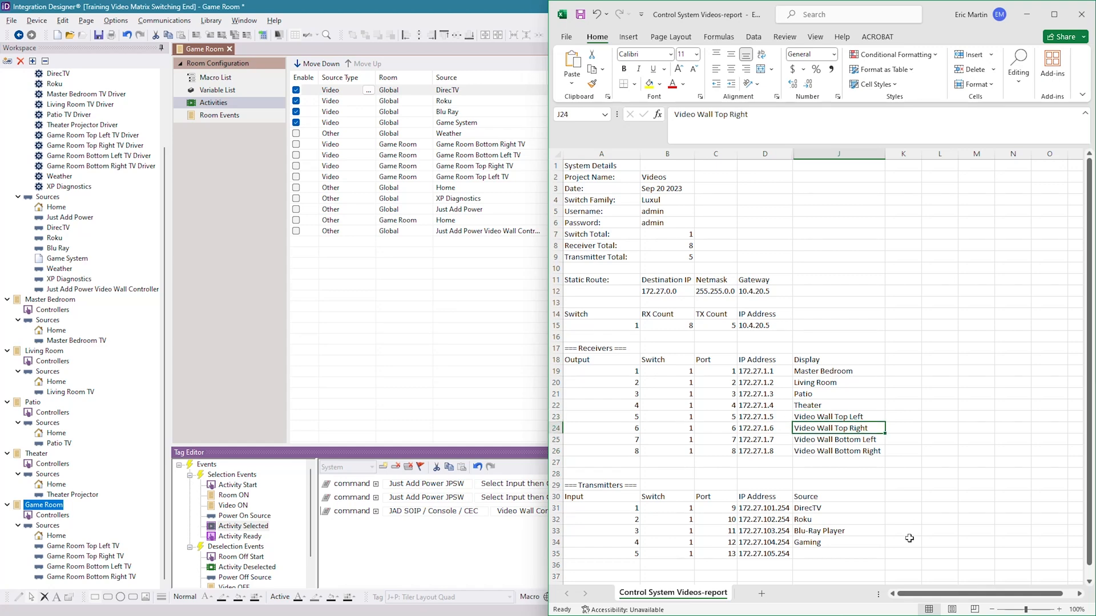
key("Down")
key("Down")
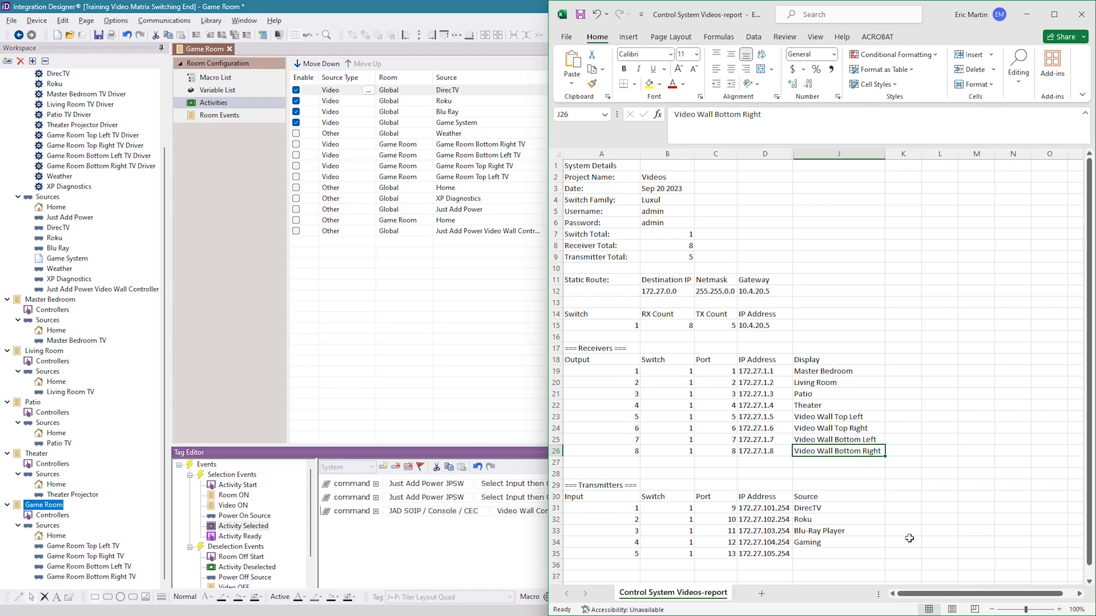
key("Up")
key("Up")
key("Up")
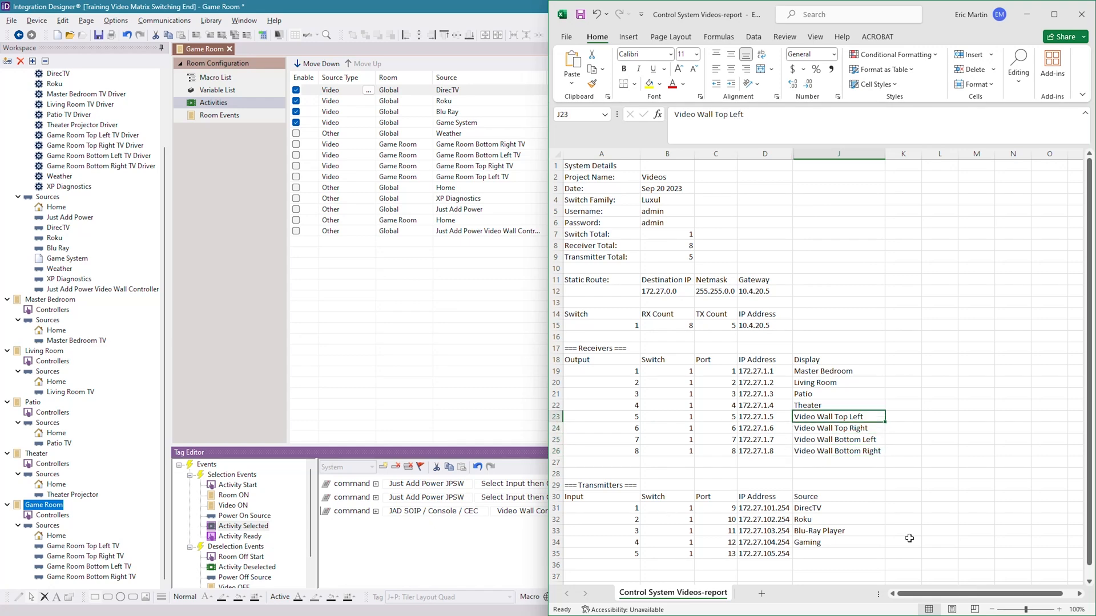
key("Down")
key("Down")
key("Down")
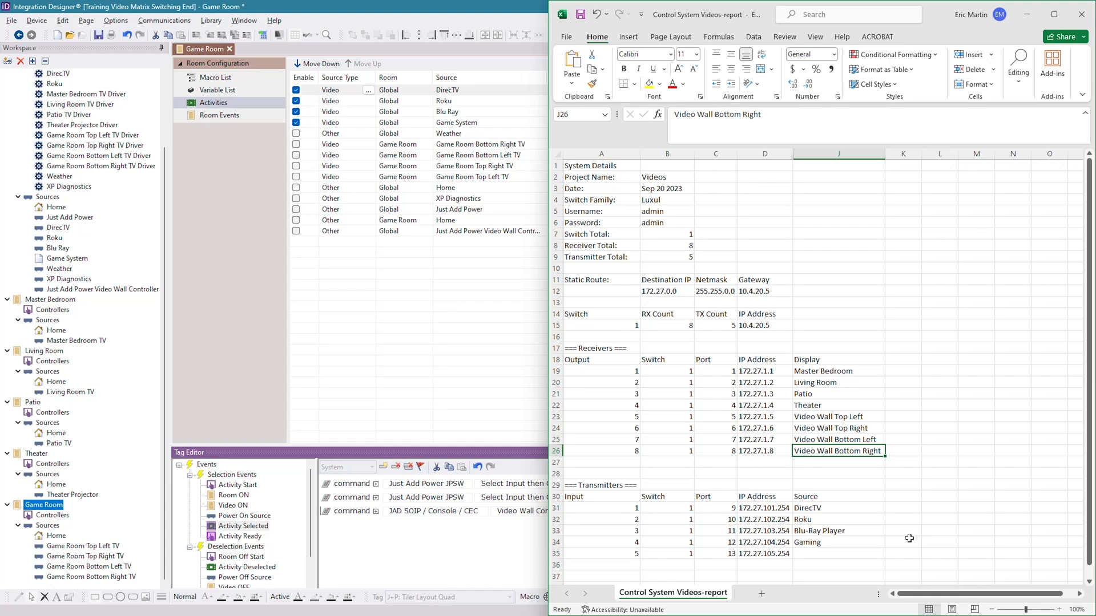
Step: Return to Integration Designer, set the Set Full Wall command's receiver range to RX5-8, and open its wall dimensions for editing
left_click(519, 523)
left_click(659, 511)
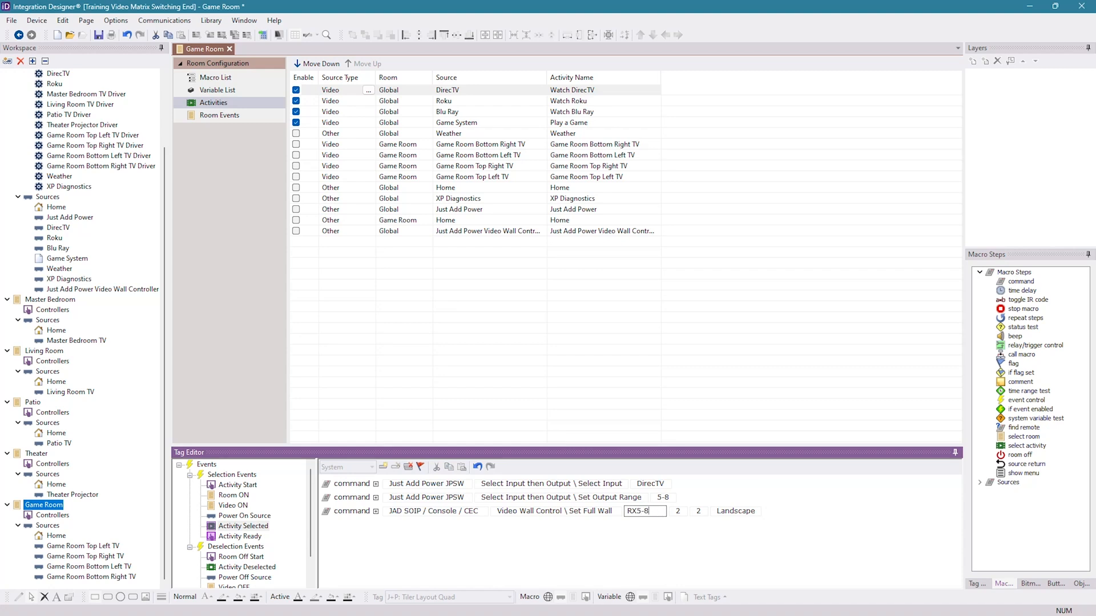
left_click(679, 511)
left_click(688, 512)
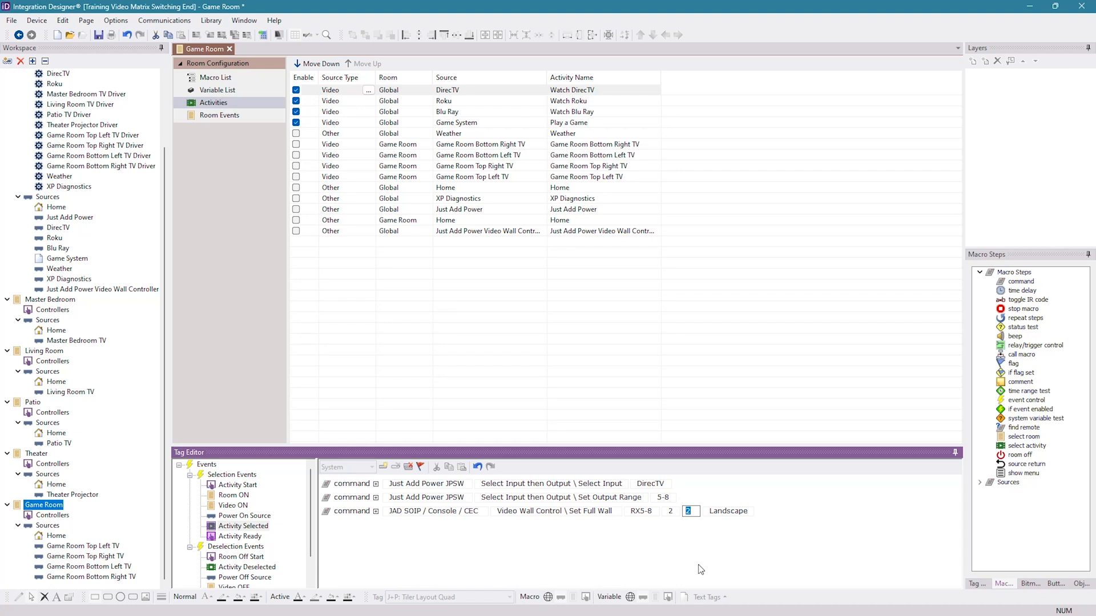
Step: Try a value of 4 for both wall dimensions in the Set Full Wall command
left_click(671, 511)
left_click(692, 511)
left_click(702, 546)
left_click(676, 511)
left_click_drag(675, 513, 648, 515)
type("4")
key("Return")
left_click(696, 512)
type("4")
Step: Set both wall dimensions of the Set Full Wall command to 2 and its orientation to Landscape
left_click(653, 512)
left_click_drag(653, 512, 680, 512)
left_click(671, 511)
type("2")
left_click(694, 513)
type("2")
left_click(740, 513)
left_click(741, 515)
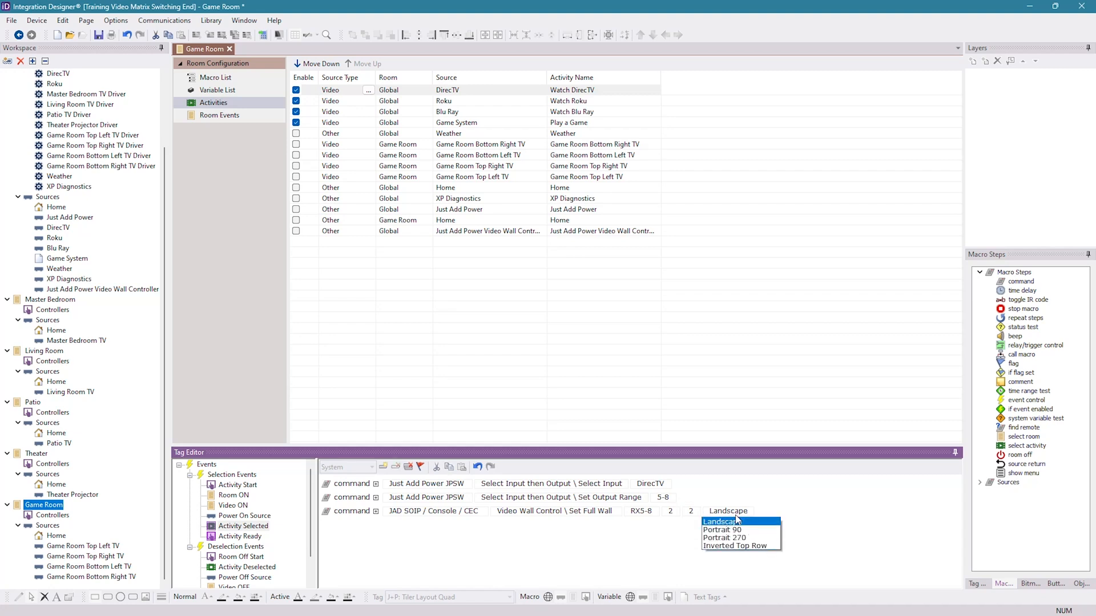
left_click(763, 524)
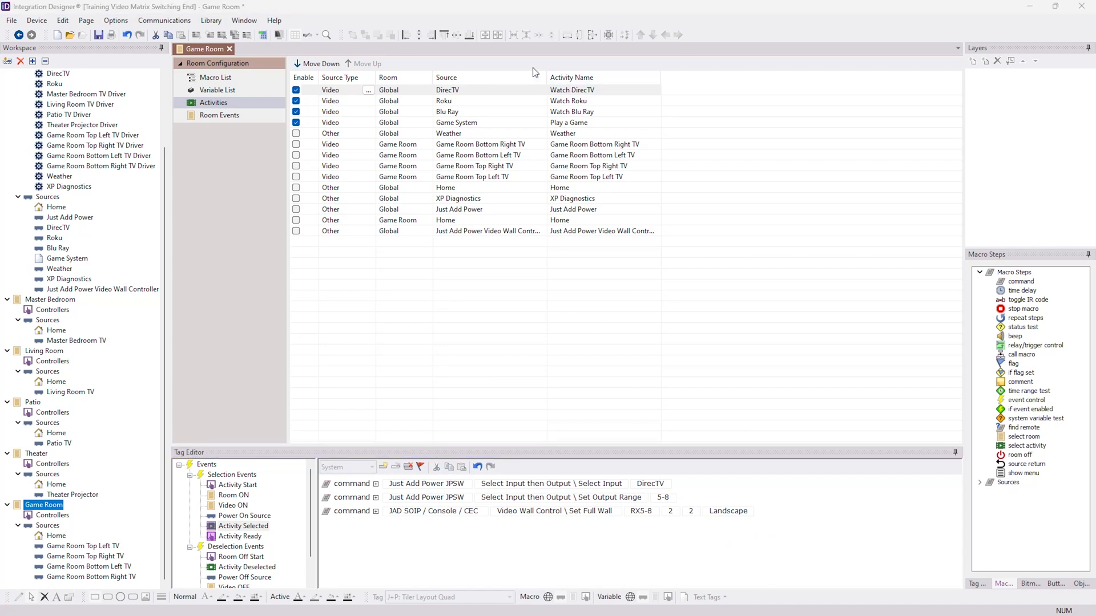
Step: Copy the DirecTV activity's macro steps into the Activity Selected macro of the Game Room's Roku activity
left_click(490, 91)
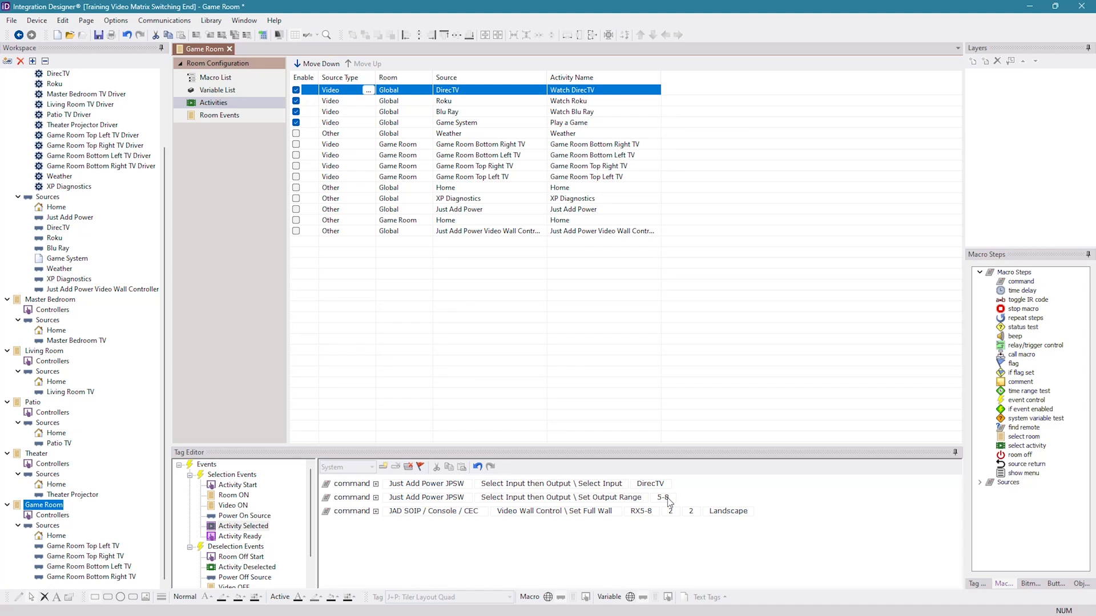
left_click(643, 516)
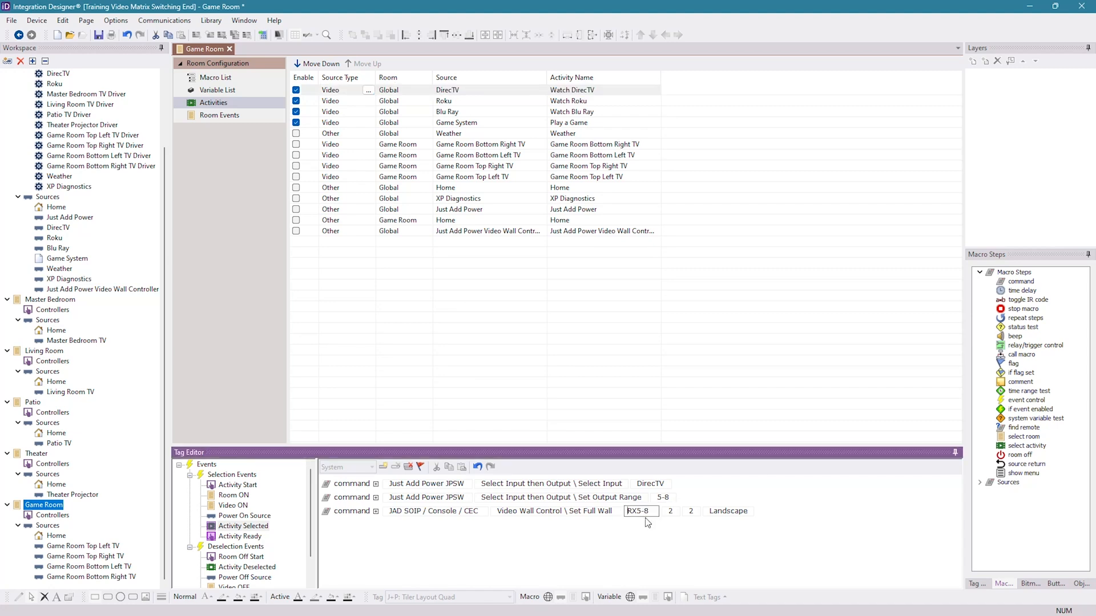
left_click(648, 521)
left_click(451, 469)
left_click(456, 102)
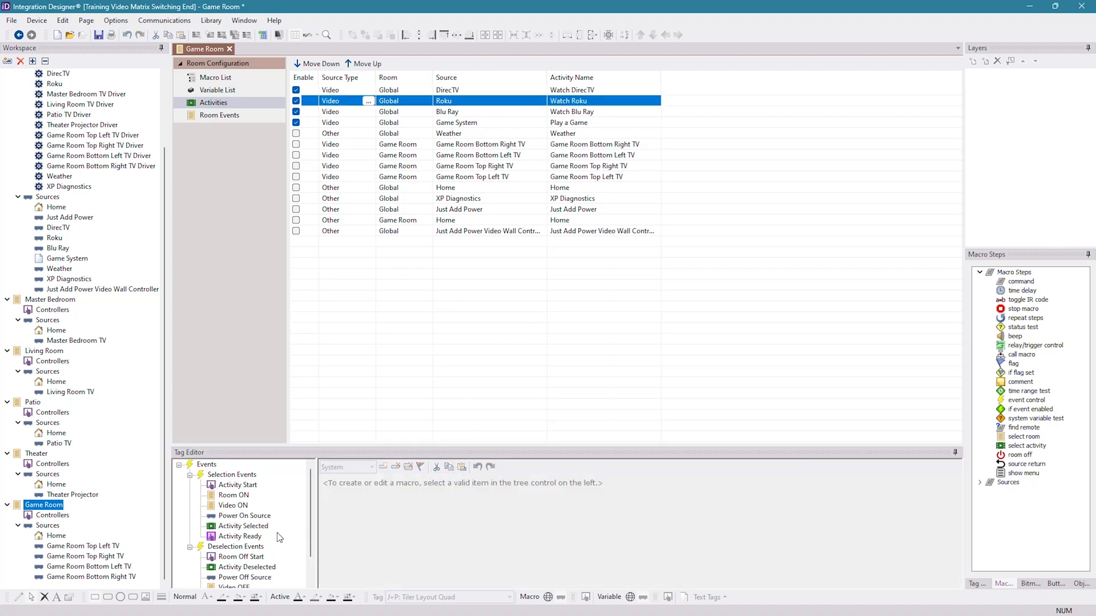
left_click(243, 526)
left_click(461, 468)
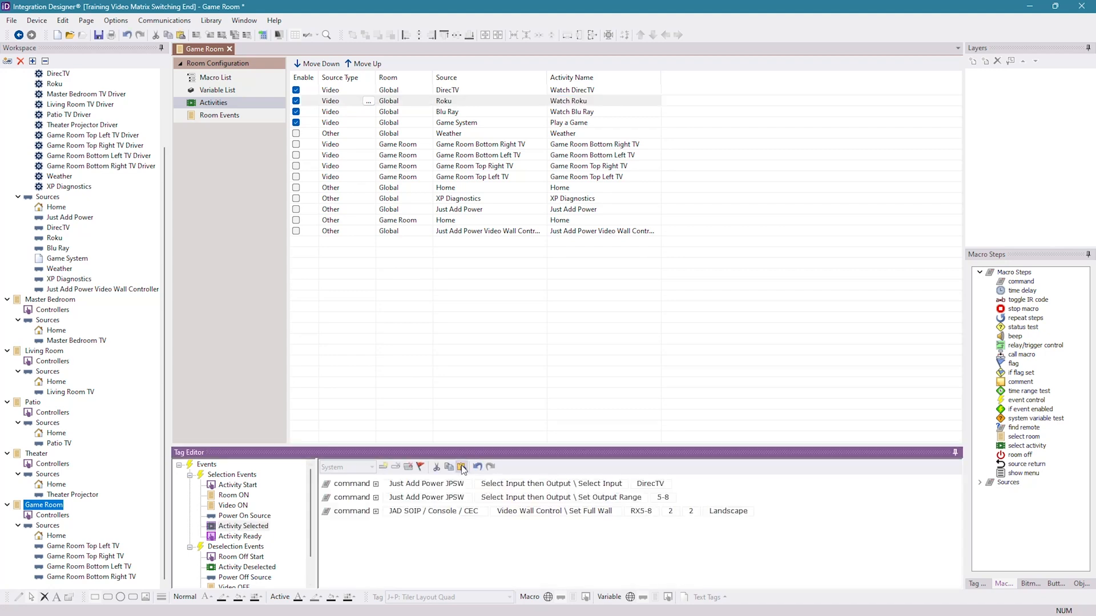
Step: Change the Select Input command in the Roku activity's macro to the Roku input
left_click(660, 487)
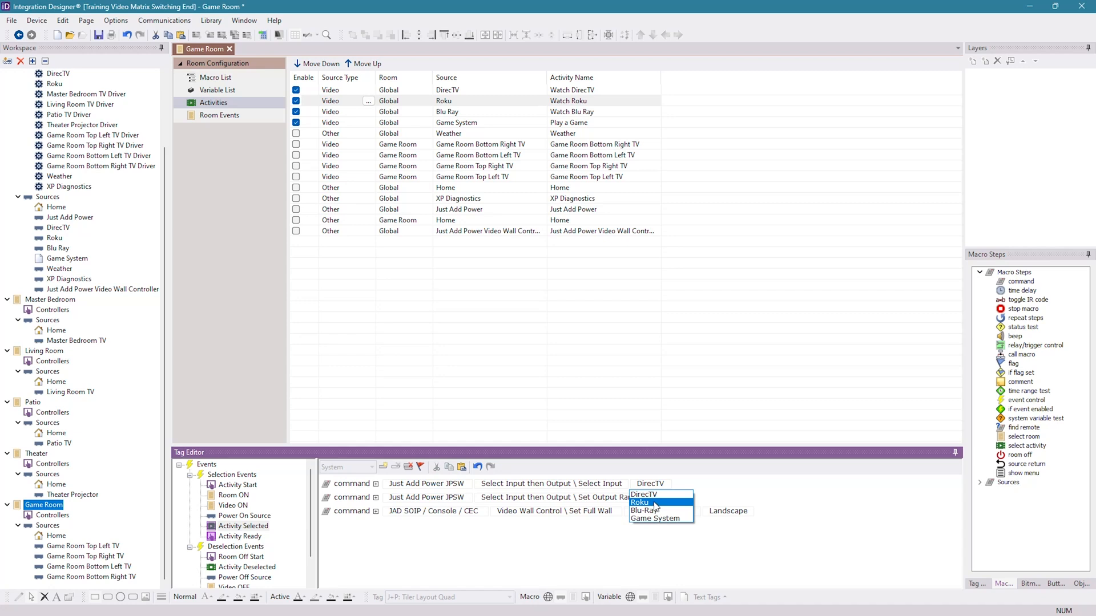
left_click(656, 504)
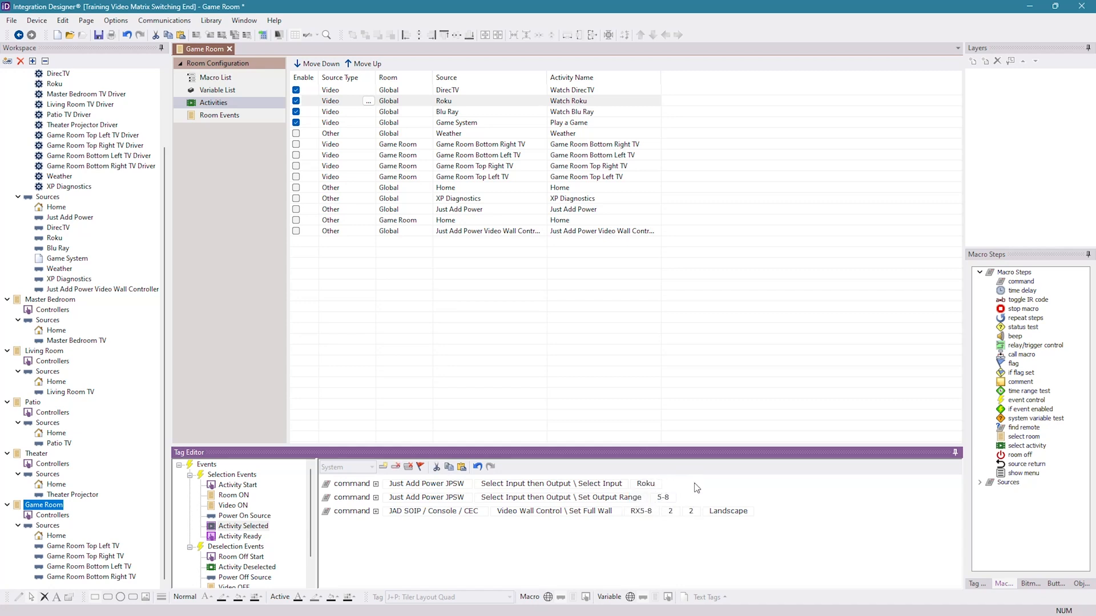
left_click(671, 497)
left_click(651, 541)
Step: Paste the copied steps into the Blu Ray and Game System Activity Selected macros, and set the latter's input to Game System
left_click(471, 112)
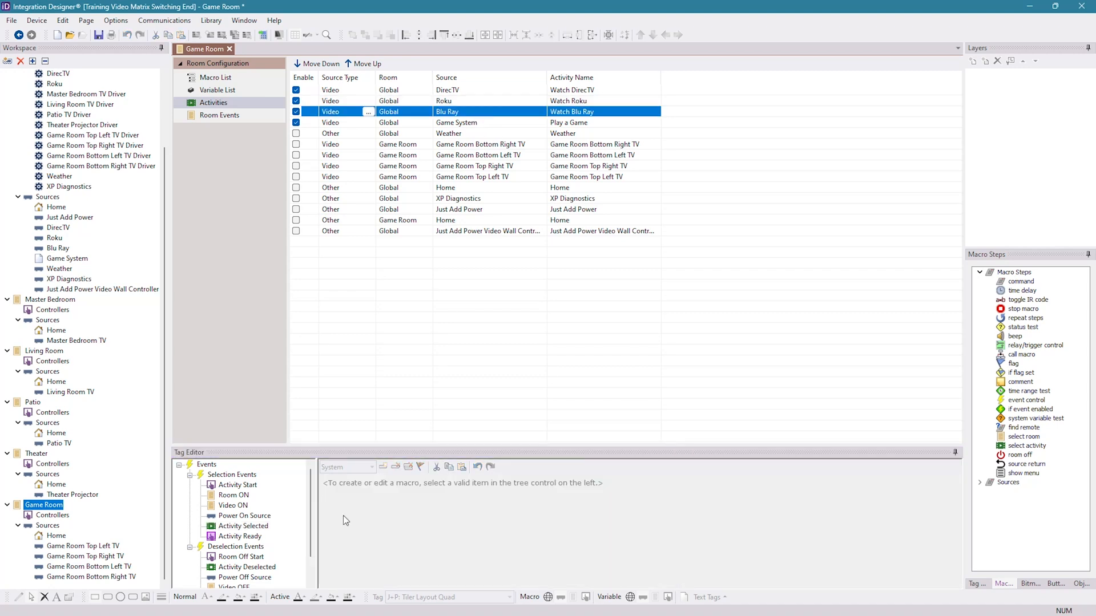
left_click(462, 467)
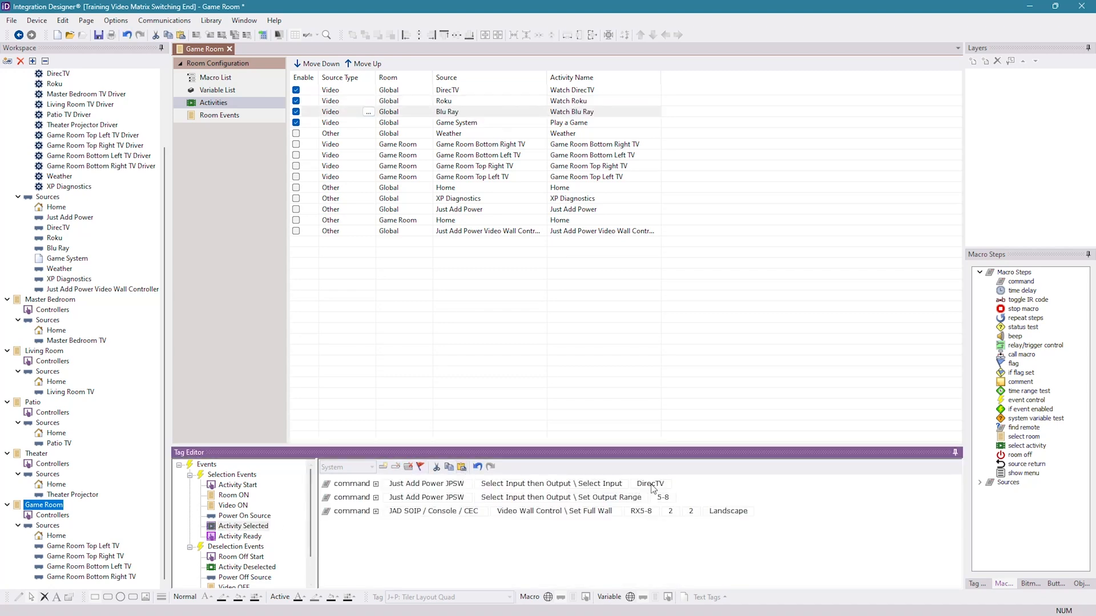
left_click(454, 123)
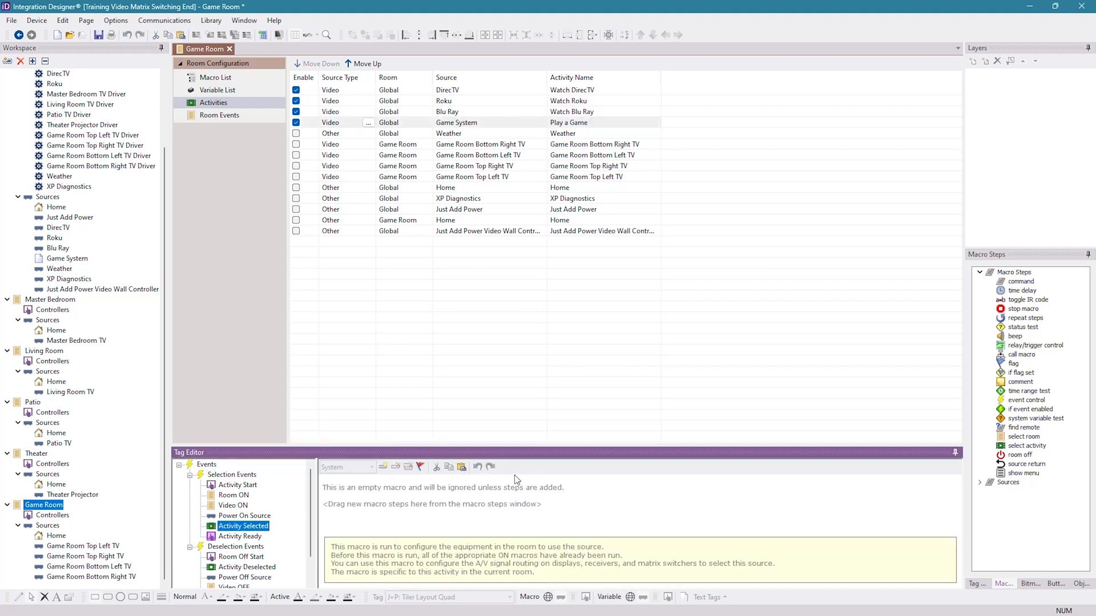
left_click(462, 466)
left_click(650, 483)
left_click(669, 519)
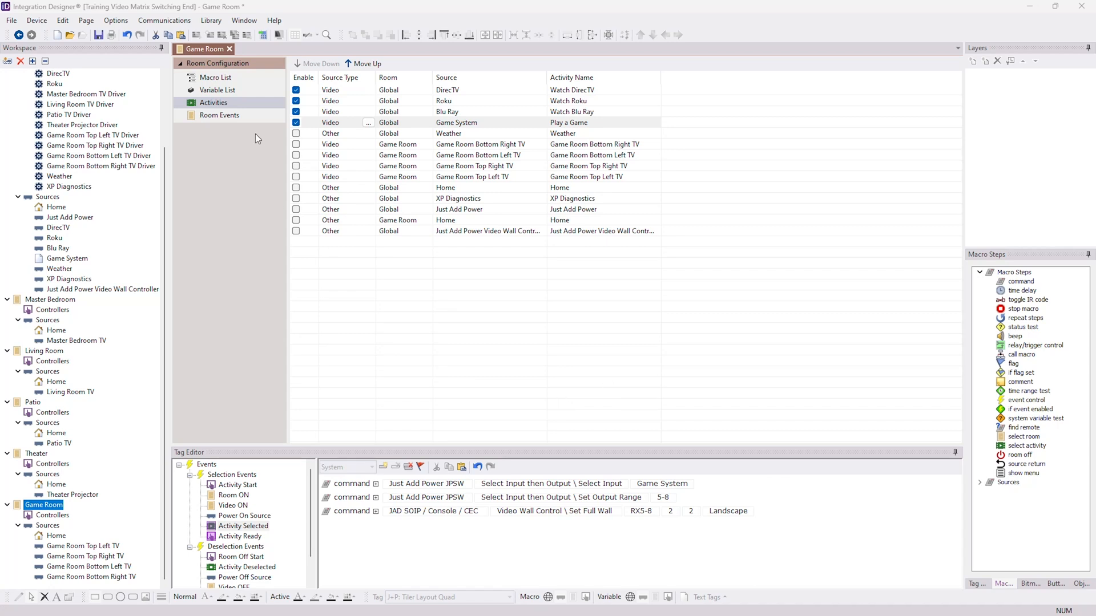
Step: Start adding a workspace item to the Global room and choose the Just Add Power 2x2 Video Wall bundle
left_click(37, 20)
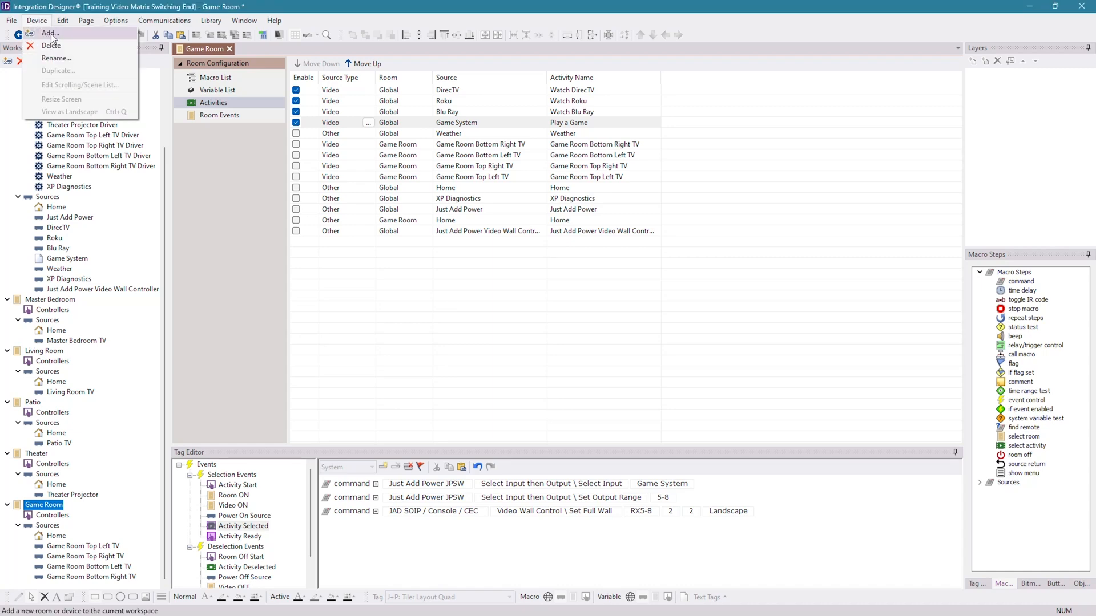
left_click(50, 33)
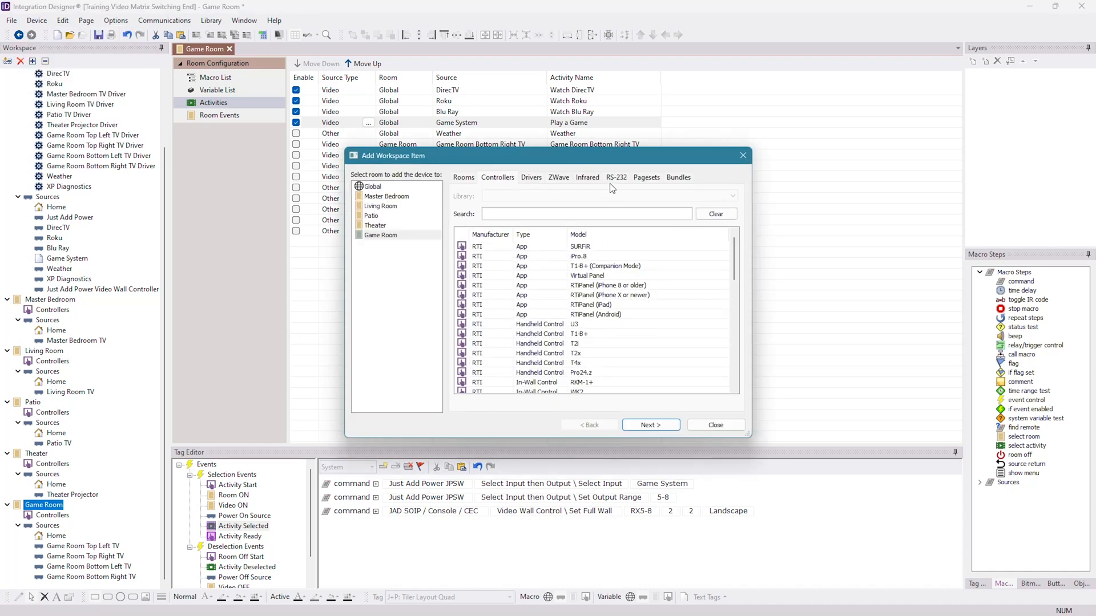
left_click(645, 178)
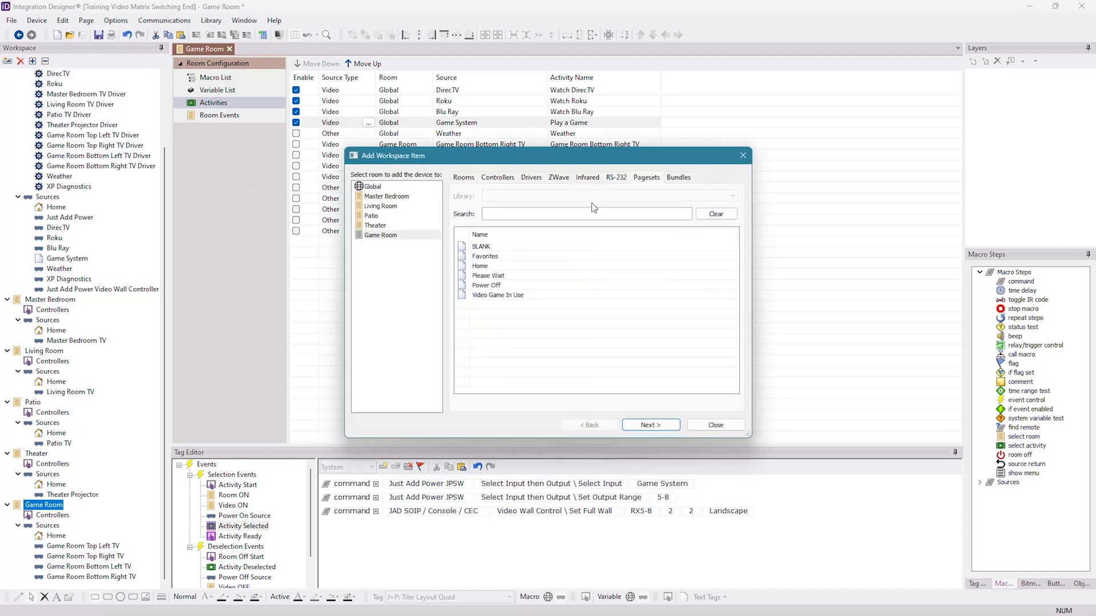
left_click(378, 235)
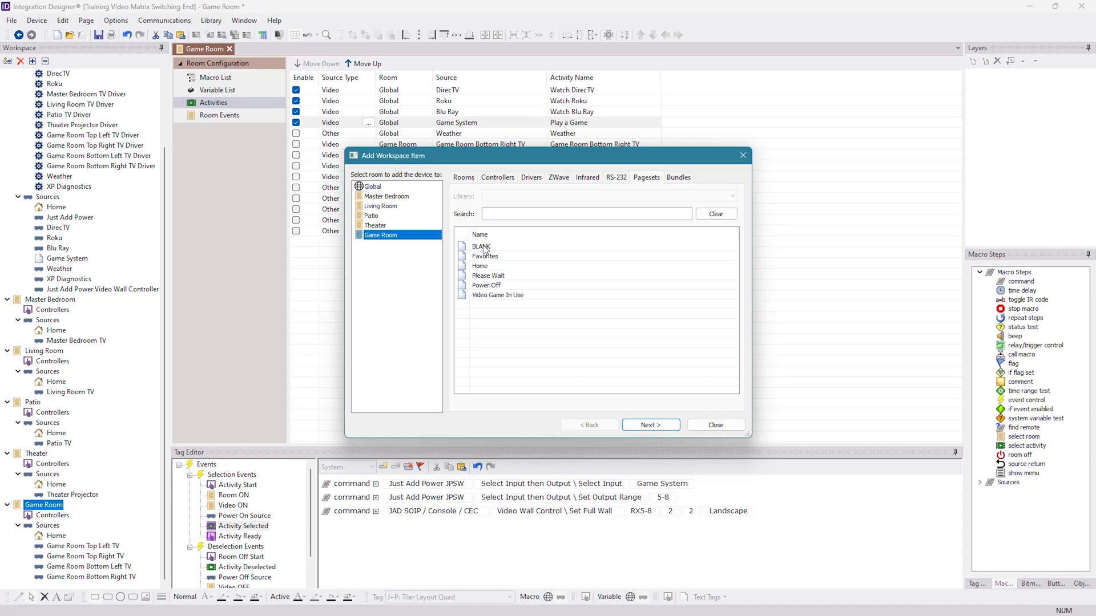
left_click(379, 188)
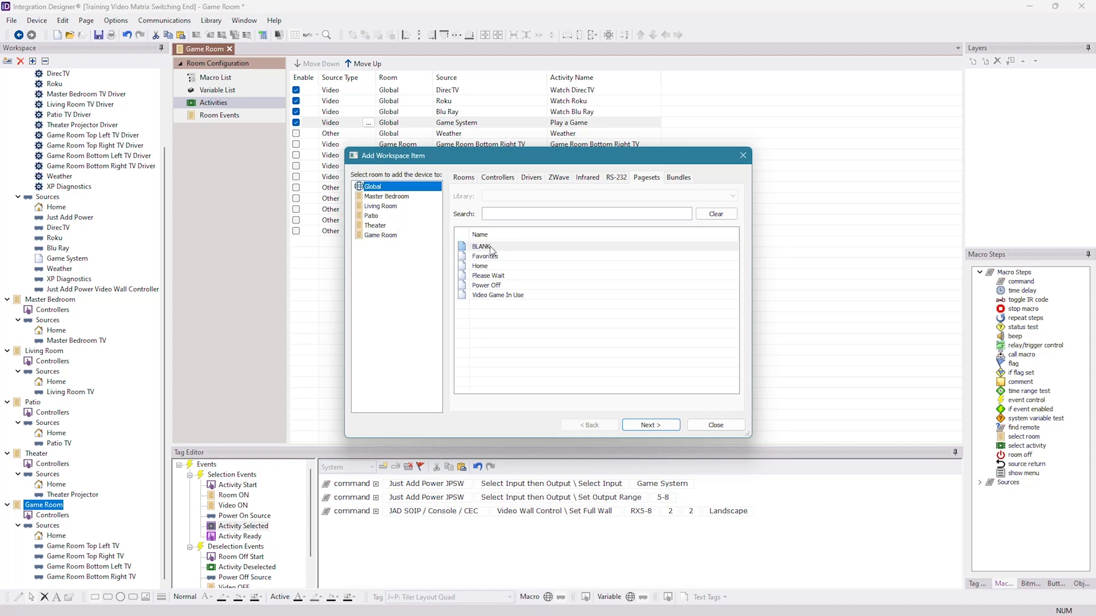
left_click(490, 247)
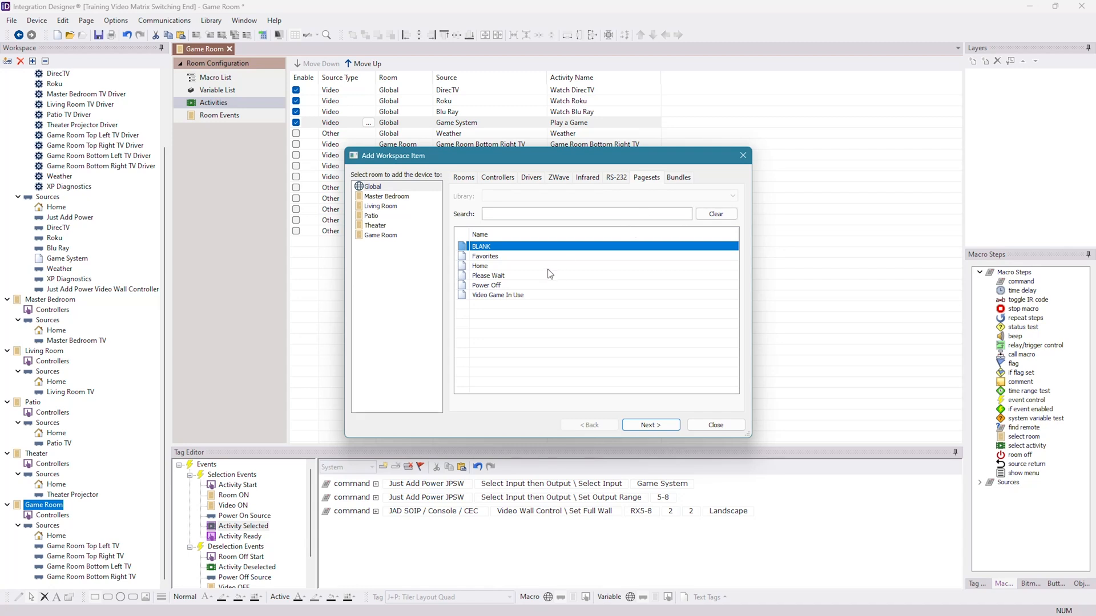
left_click(680, 179)
left_click(524, 248)
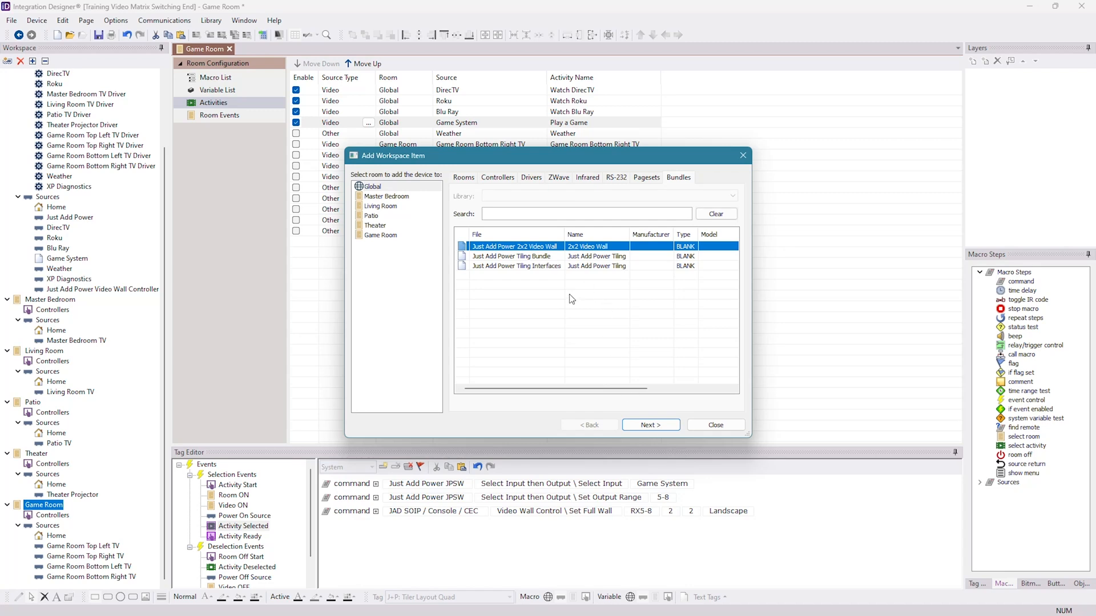
Step: Name the bundle's device Game Room Video Wall and add it to the workspace with the Virtual Panel controller included
left_click(654, 425)
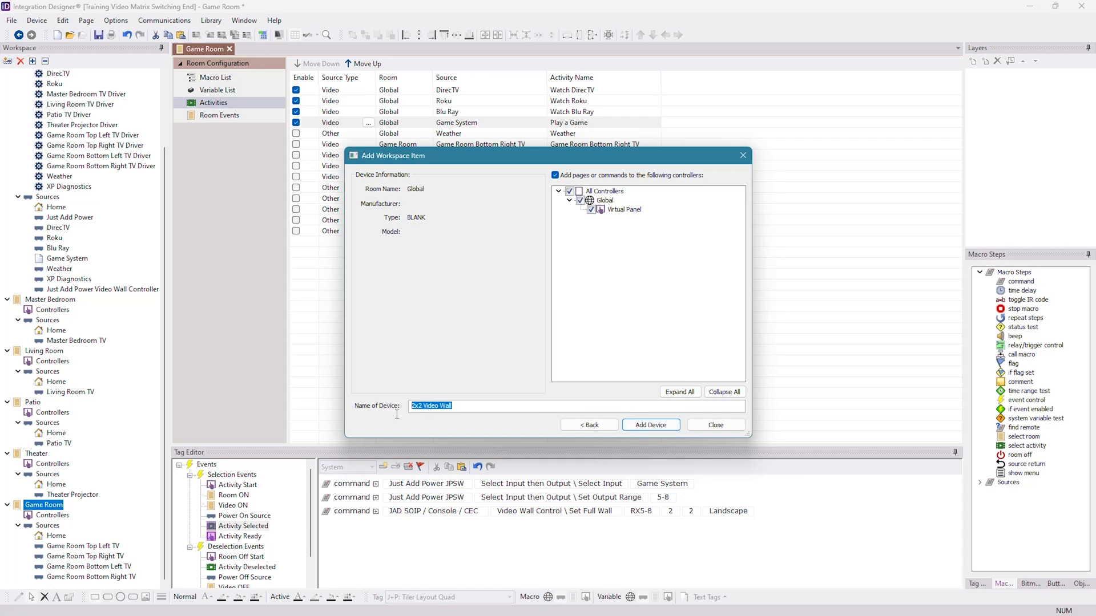
type("Game Roomo  V")
left_click(631, 425)
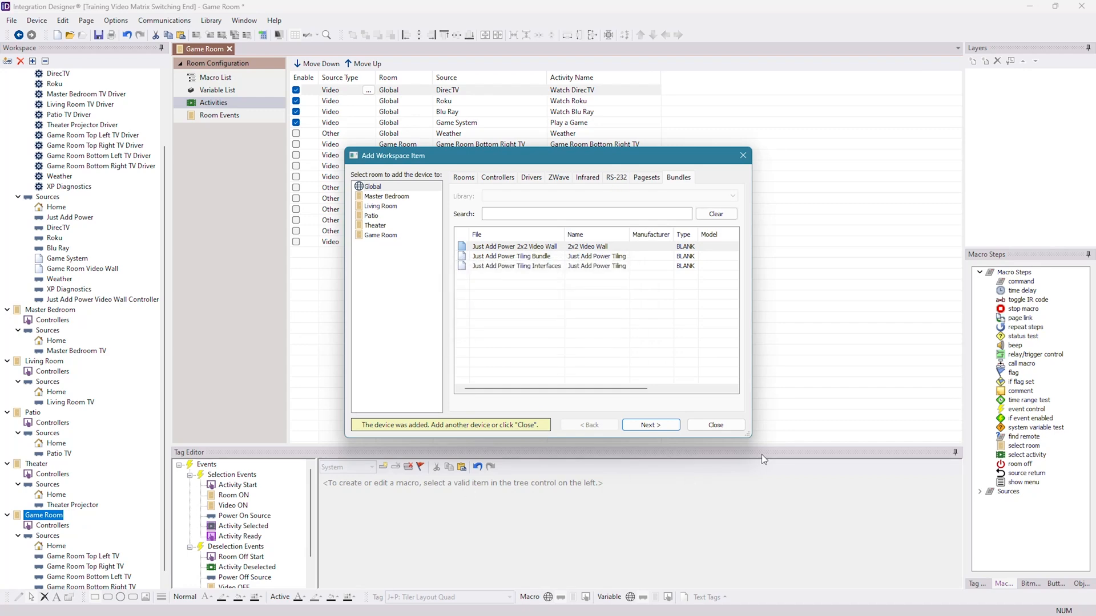
left_click(713, 426)
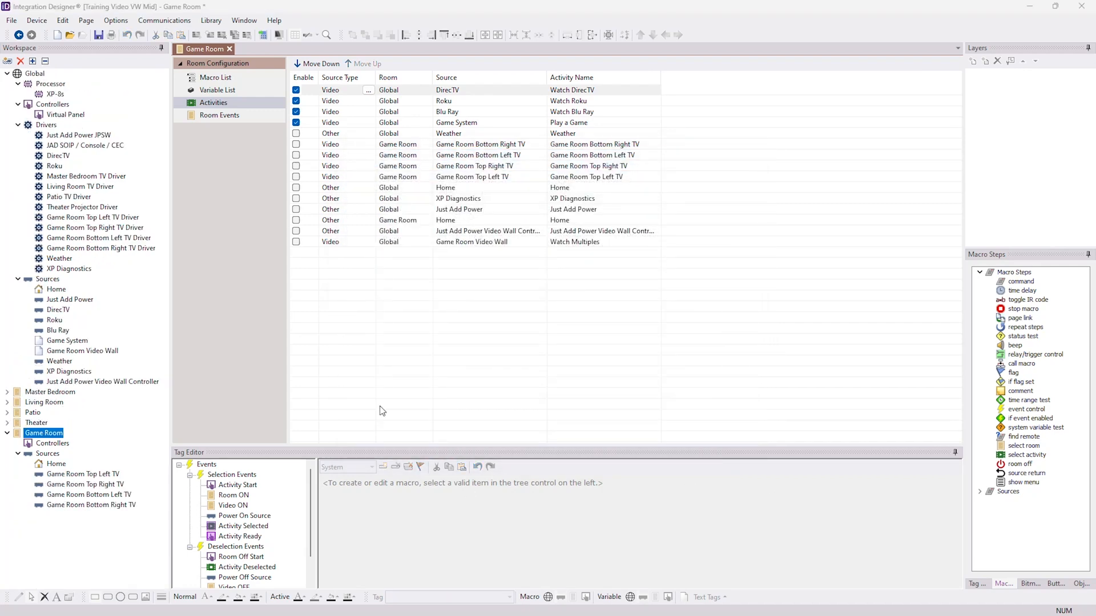
Step: Enable the Game Room Video Wall source's Watch Multiples activity in the Game Room
left_click(512, 244)
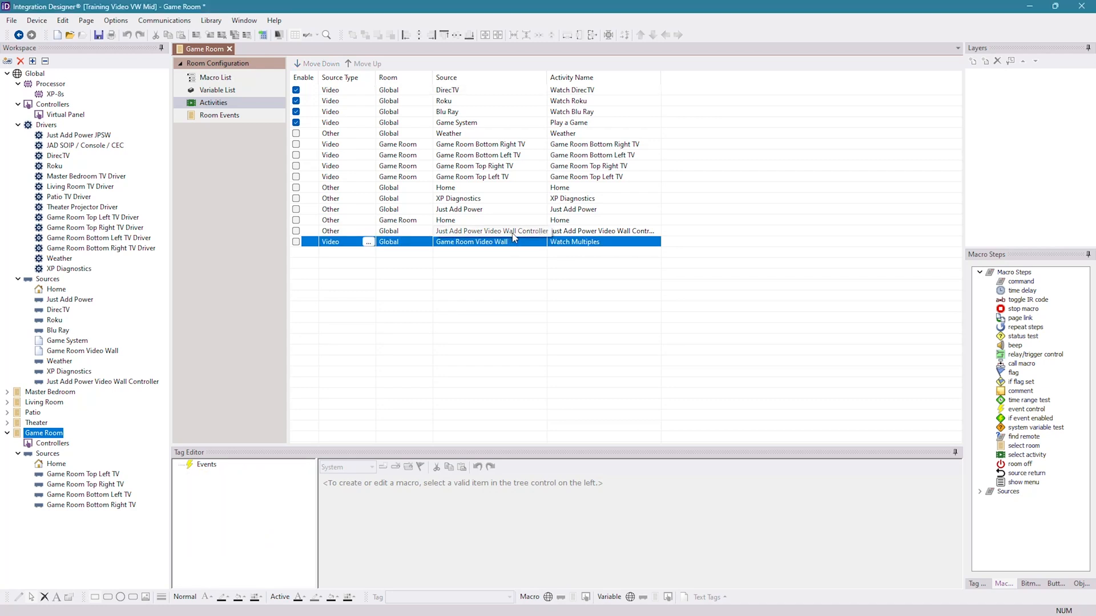
left_click(296, 242)
left_click(501, 136)
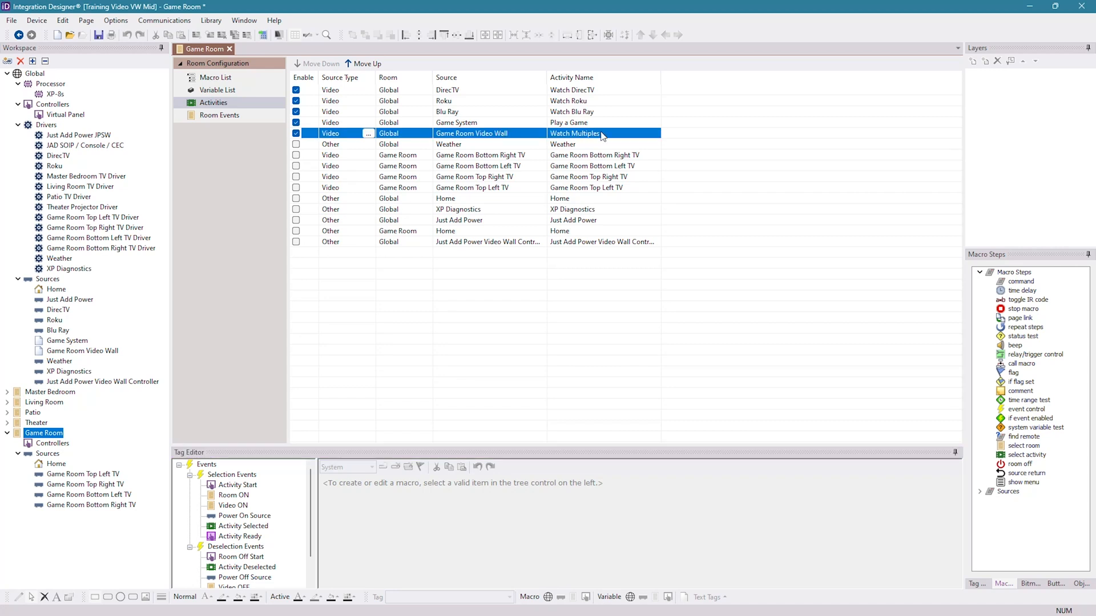
left_click(594, 91)
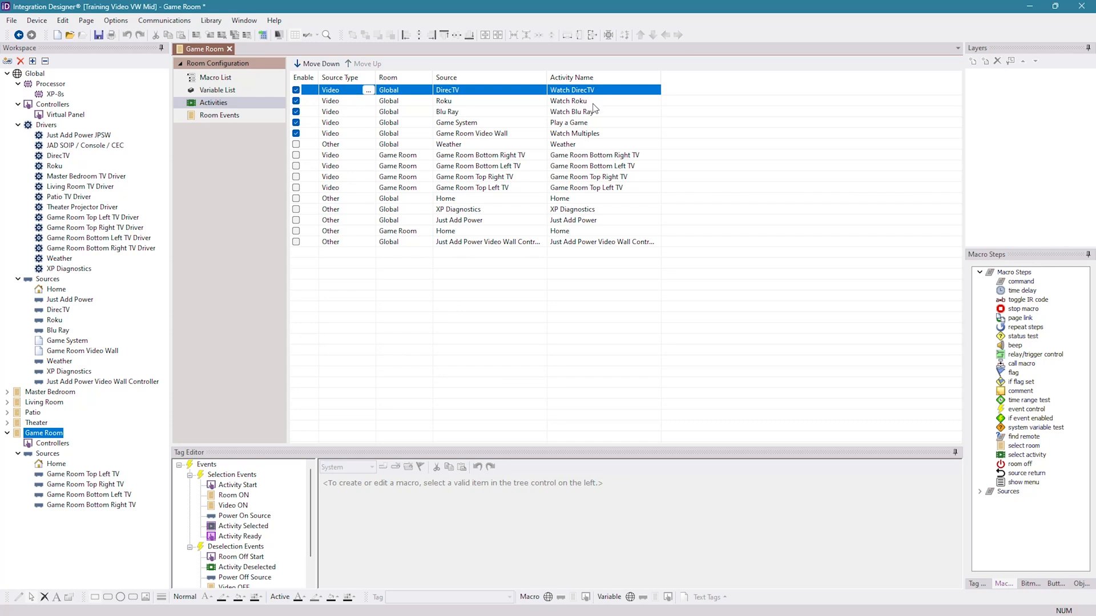
key("Down")
left_click(596, 116)
left_click(596, 123)
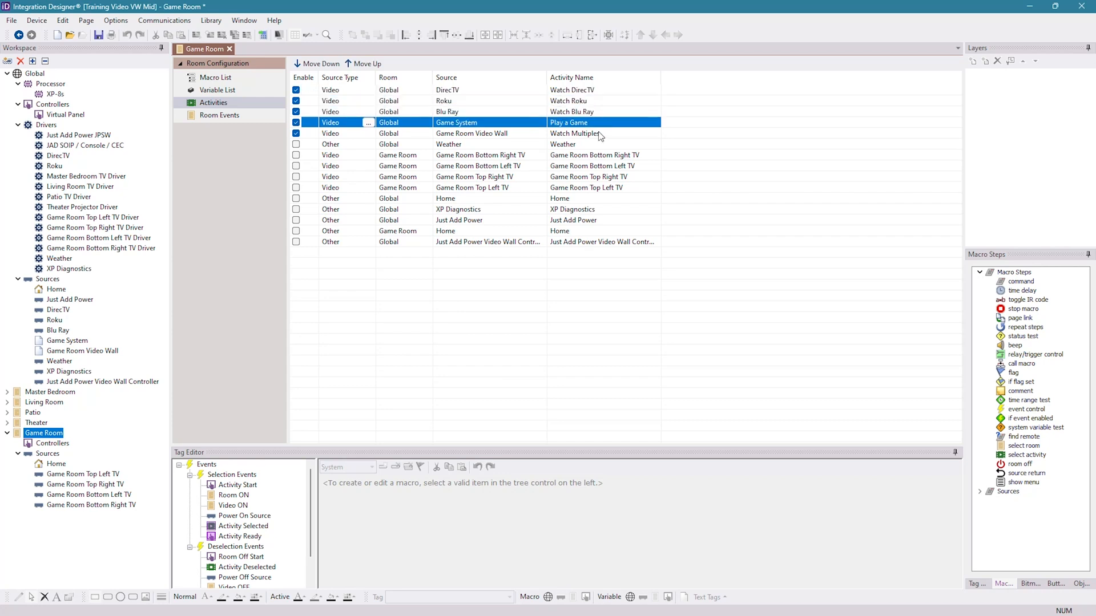
Step: Add a JAD SOIP / Console / CEC command with Video Wall Control \ Set Standard Wall Mode to Watch Multiples' Activity Selected macro
left_click(599, 135)
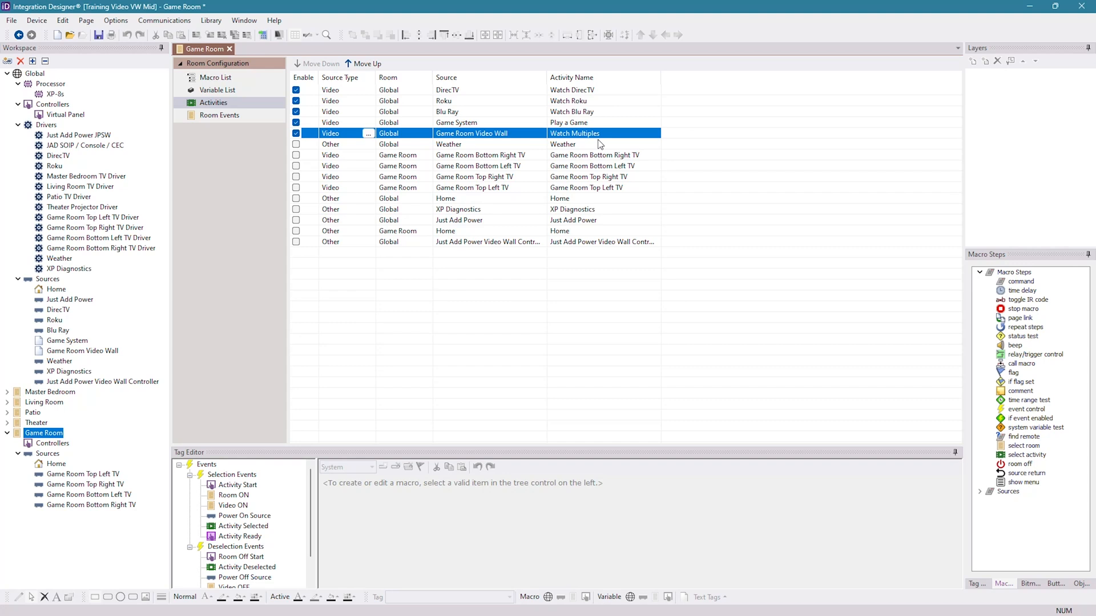
left_click(250, 526)
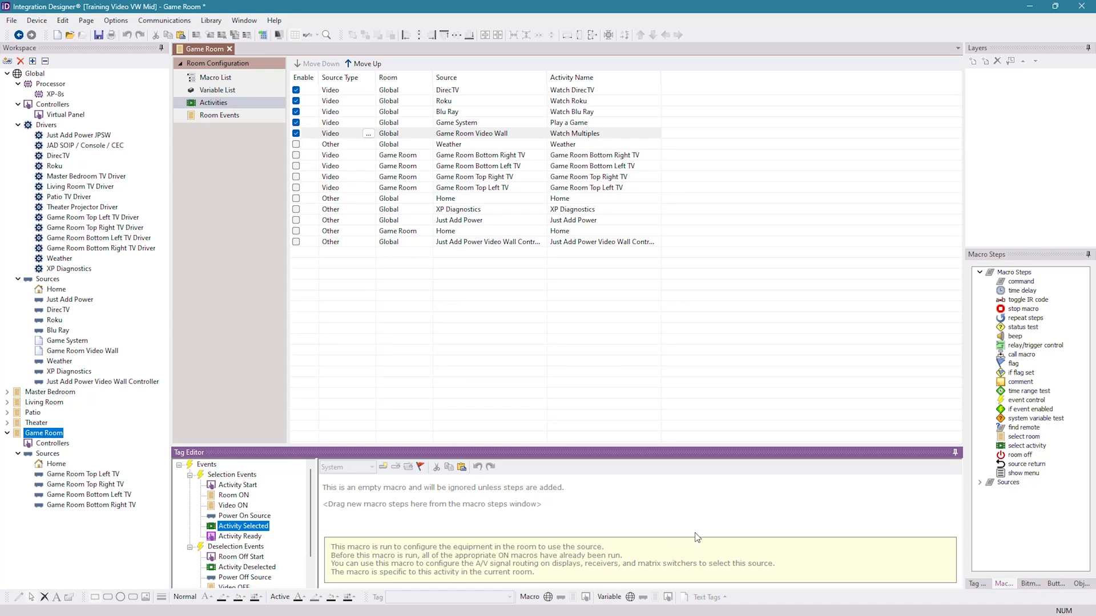
left_click_drag(1025, 286, 446, 488)
left_click(444, 484)
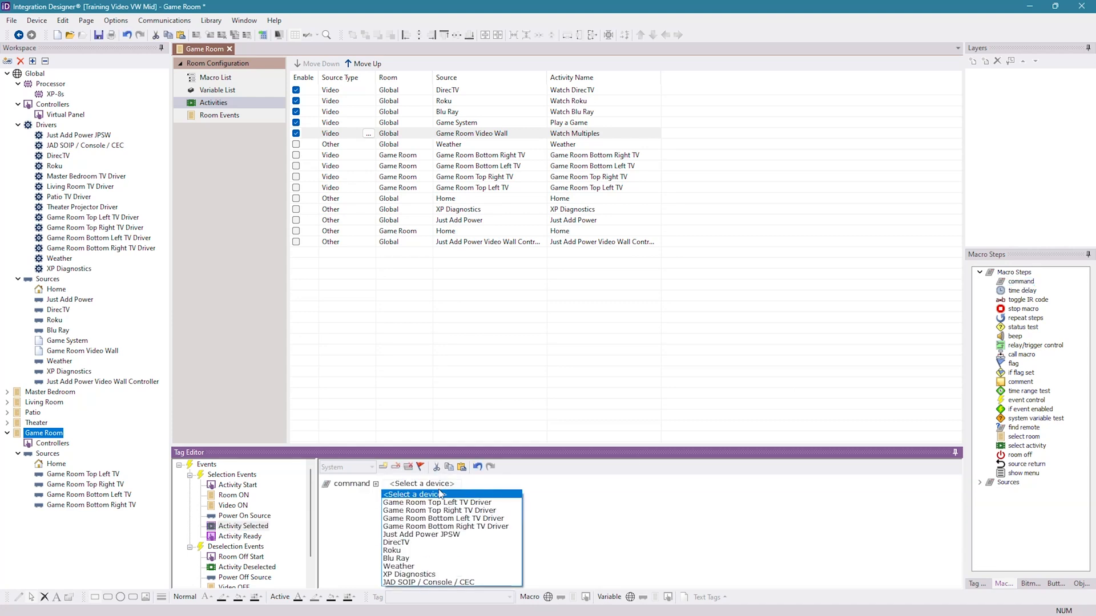
left_click(453, 582)
left_click(542, 486)
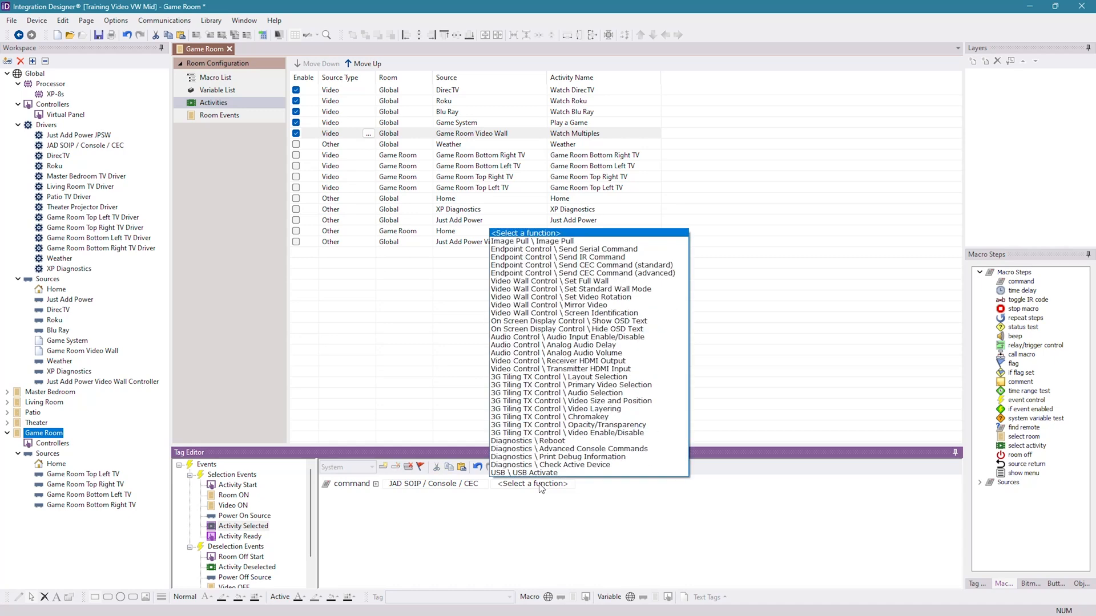
left_click(596, 290)
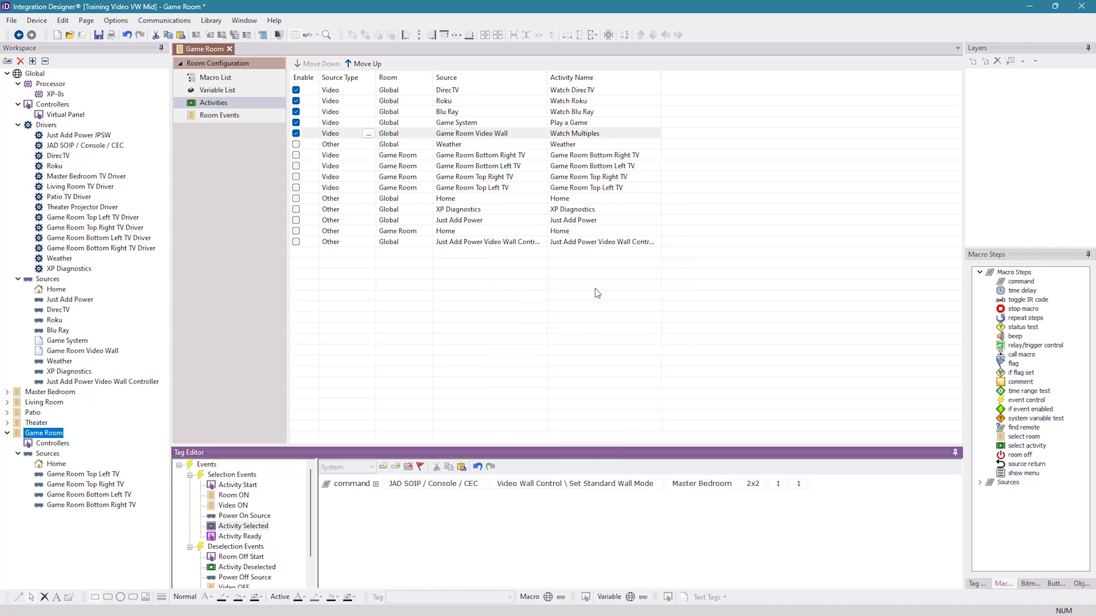
Step: Set the Watch Multiples wall mode command to Video Wall Top Left with a 1x1 wall at position 1, 1
left_click(707, 484)
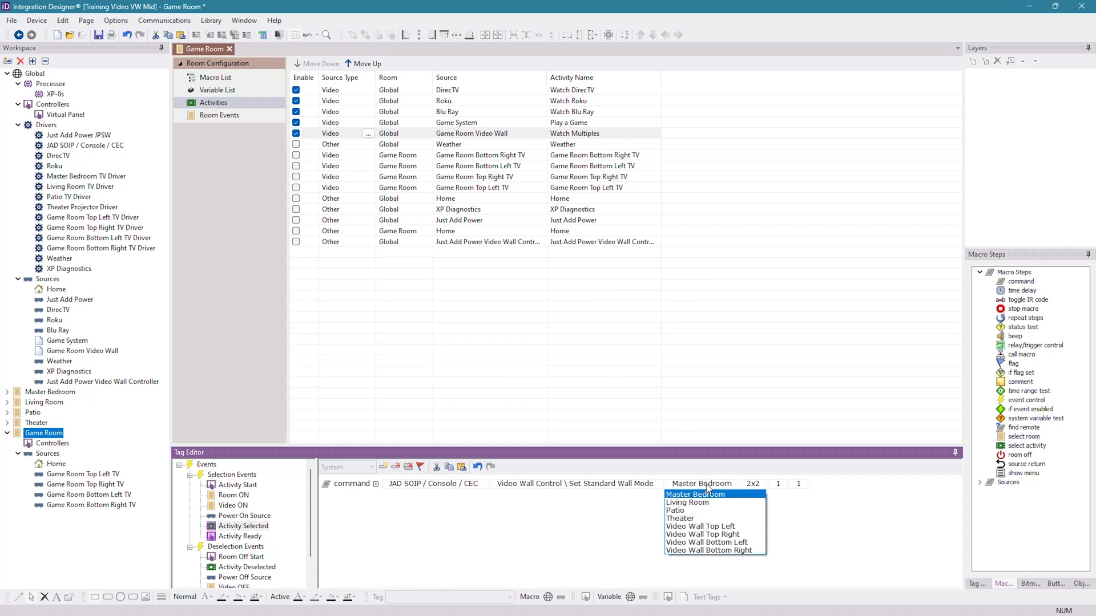
left_click(720, 528)
left_click(765, 484)
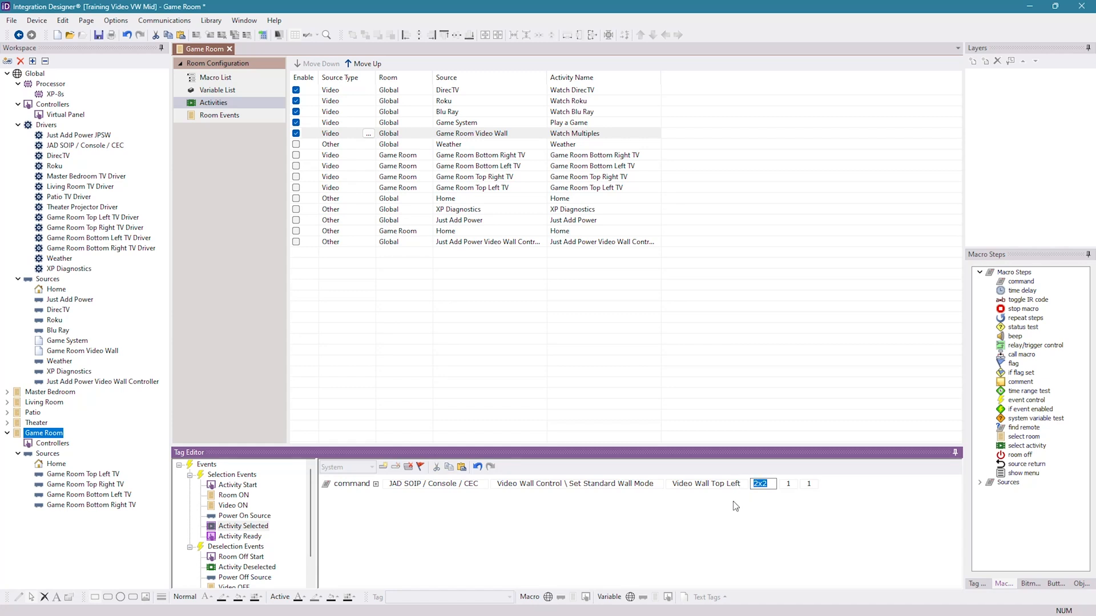
type("1")
left_click(788, 484)
left_click(810, 484)
left_click(771, 486)
Step: Duplicate the Set Standard Wall Mode command three times within the Activity Selected macro
left_click(449, 467)
left_click(462, 467)
left_click(462, 467)
left_click(462, 467)
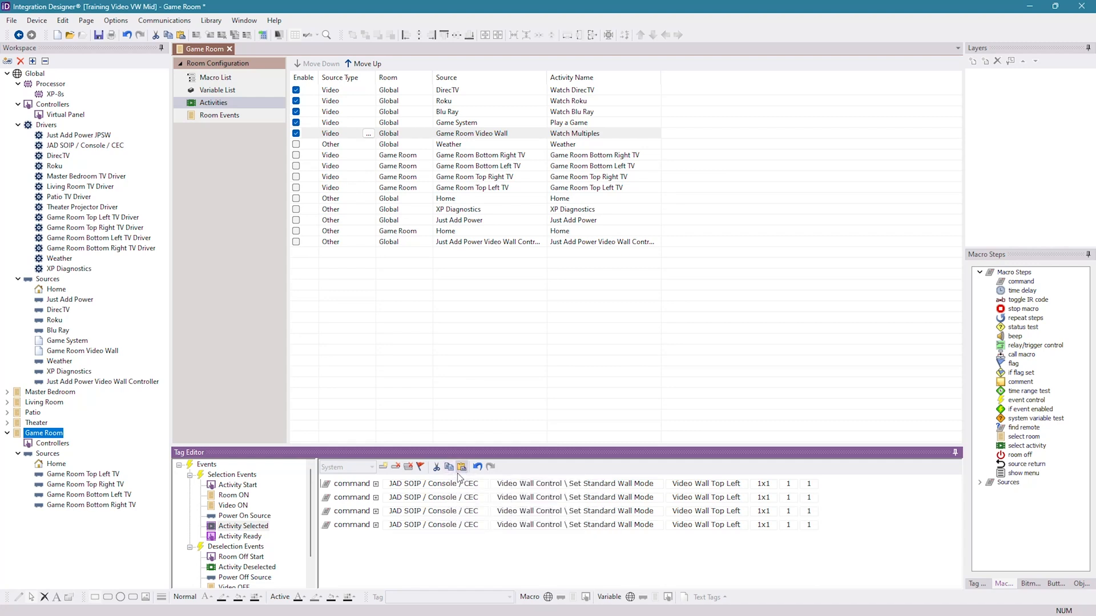
Step: Assign the three copied wall mode commands to Video Wall Top Right, Video Wall Bottom Left and Video Wall Bottom Right
left_click(710, 500)
left_click(735, 528)
left_click(735, 512)
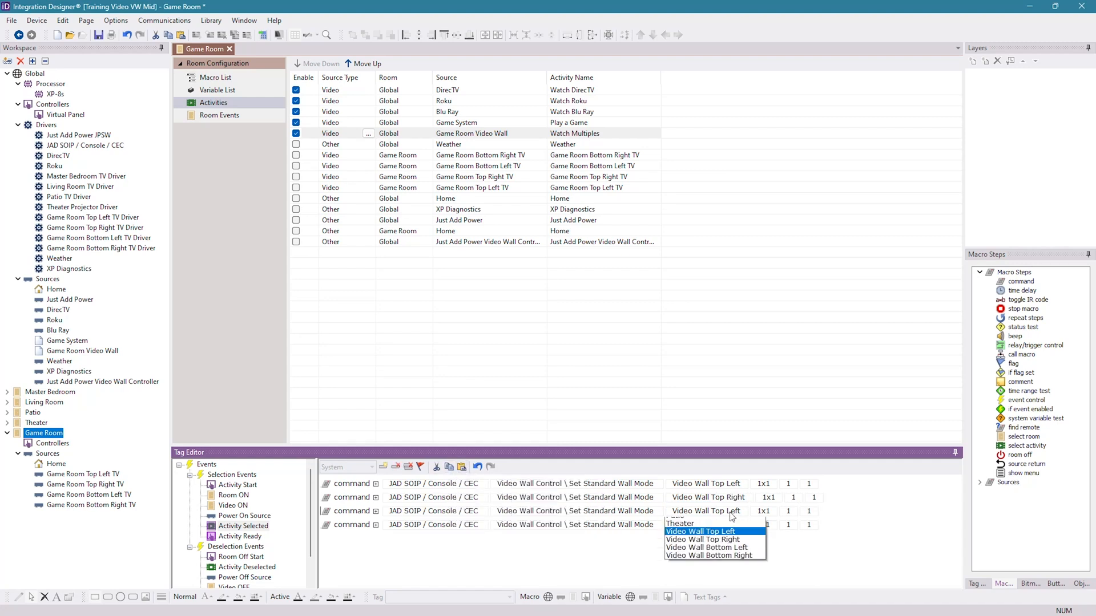
left_click(742, 570)
left_click(736, 524)
left_click(745, 591)
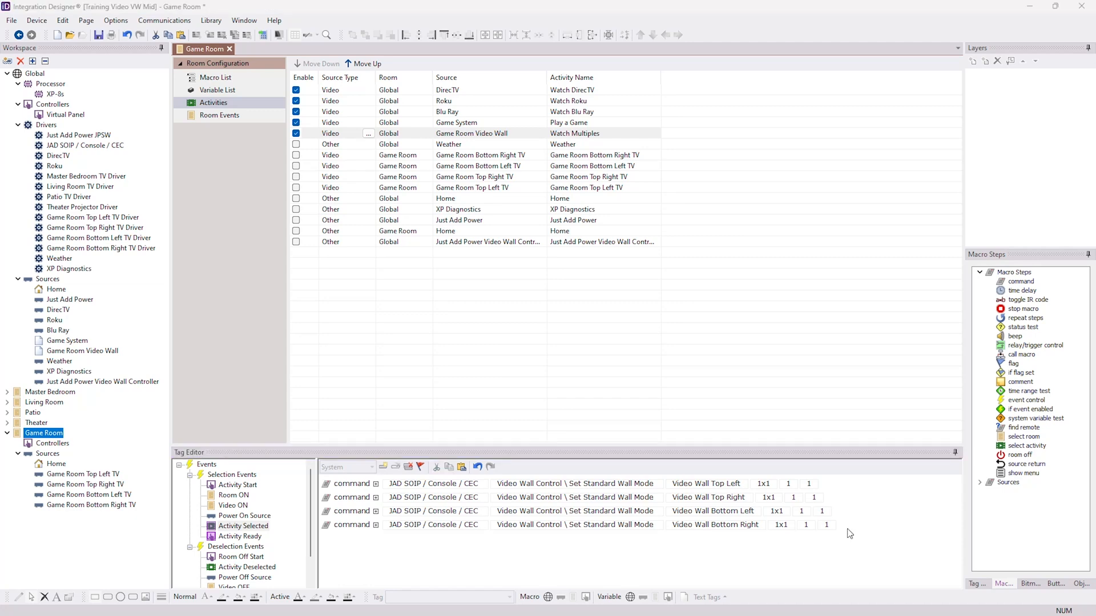
Step: Add a Just Add Power JPSW Switch Output command sending DirecTV to Game Room TL to Watch Multiples' Activity Selected macro
left_click(606, 91)
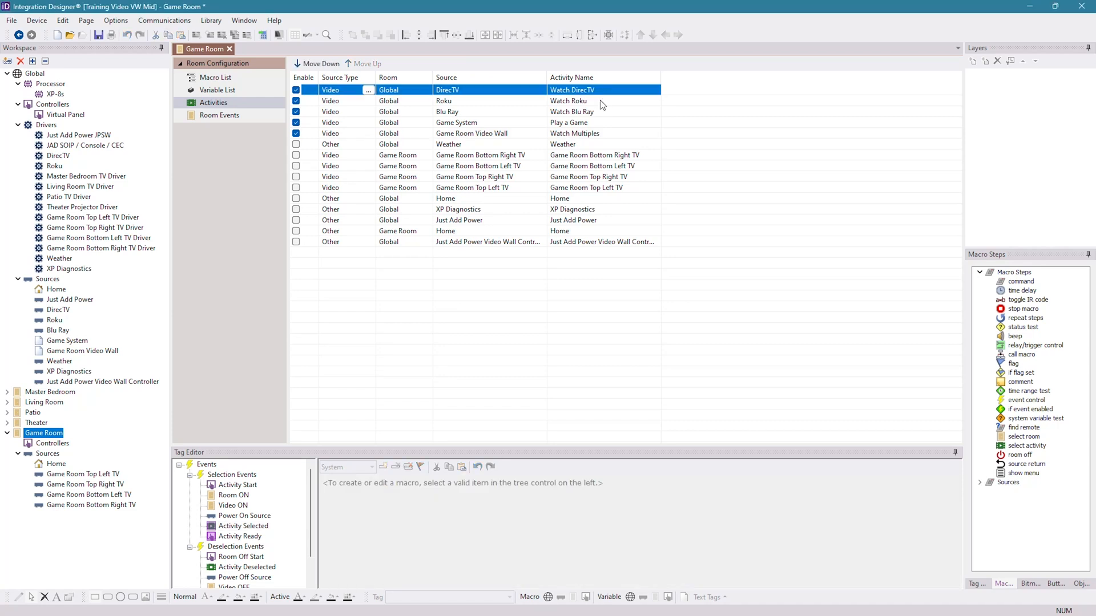
left_click(618, 134)
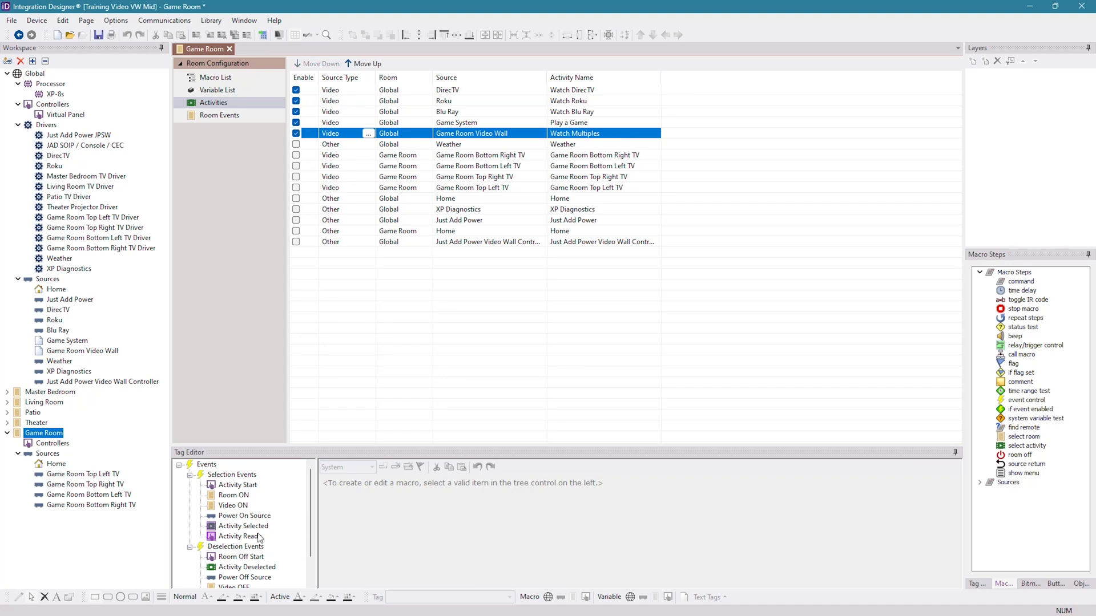
left_click(251, 527)
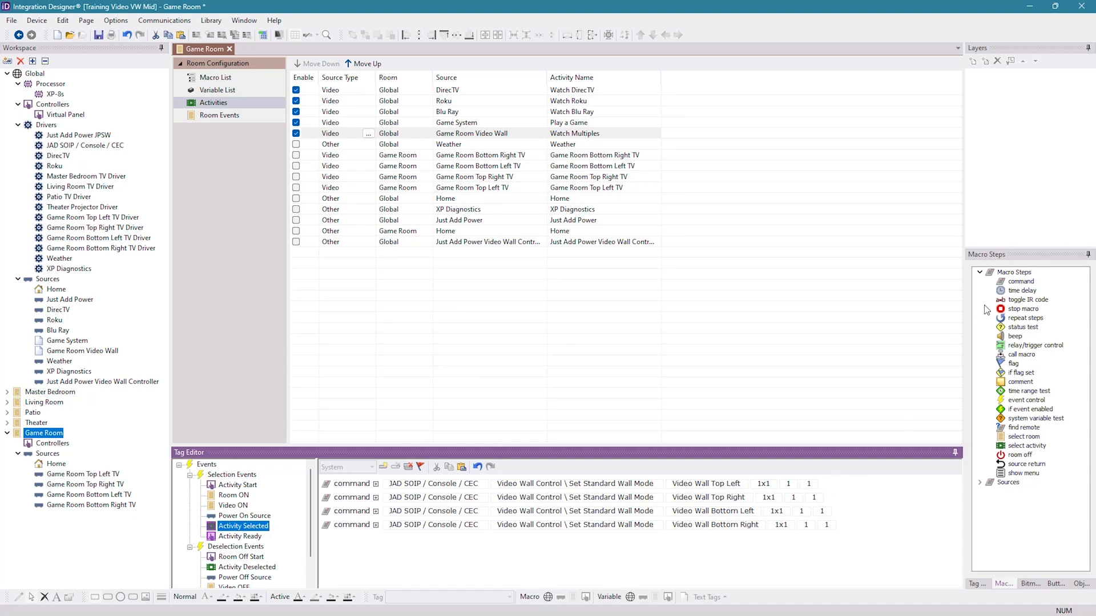
left_click_drag(1021, 283, 519, 539)
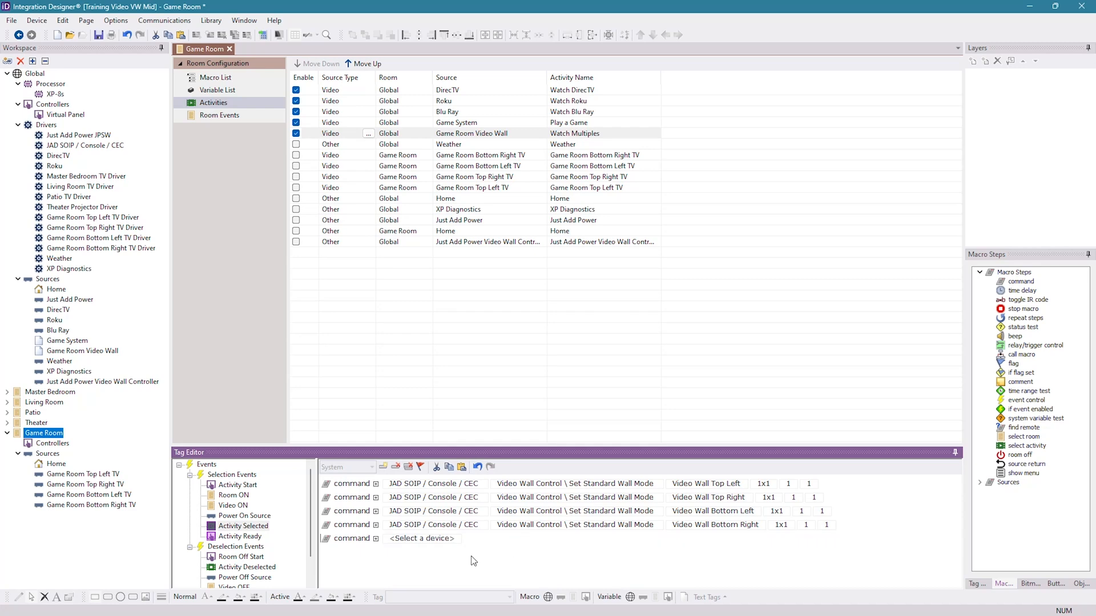
left_click(428, 539)
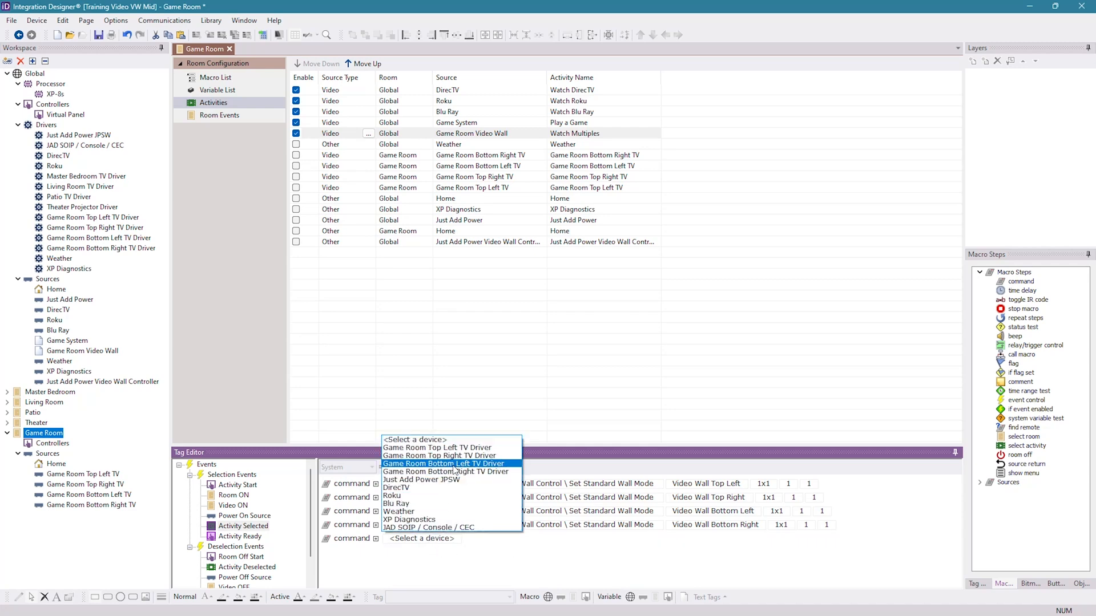
left_click(444, 479)
left_click(502, 541)
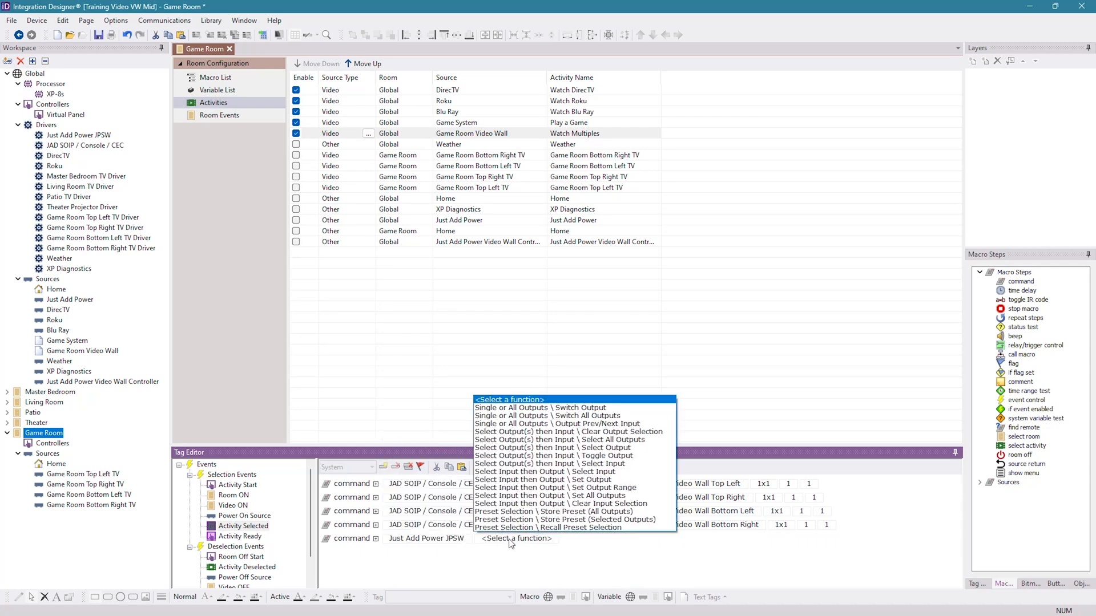
left_click(564, 408)
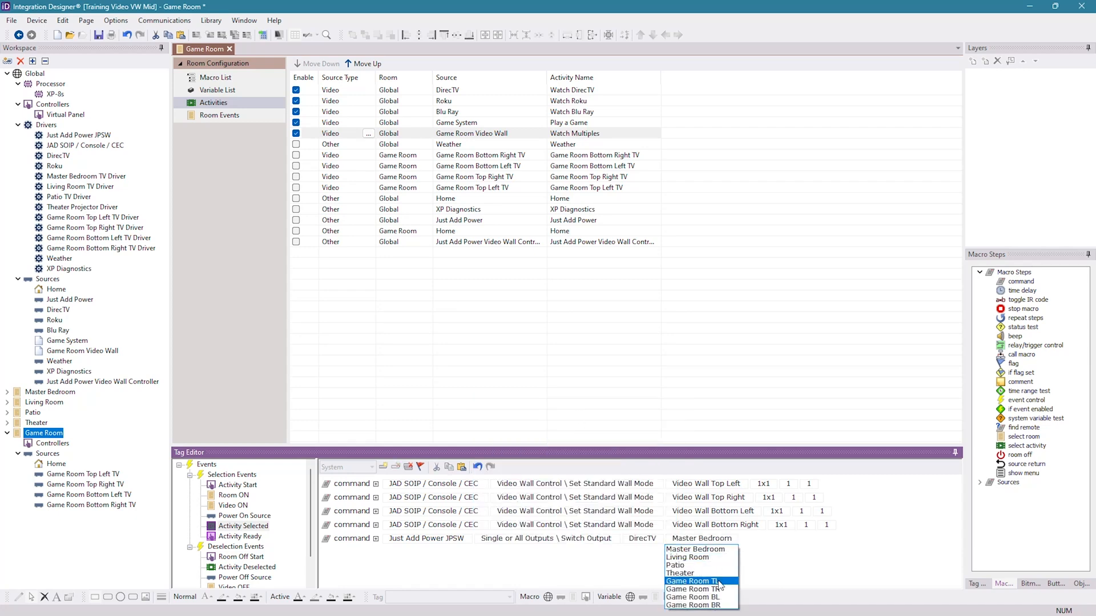
left_click(718, 582)
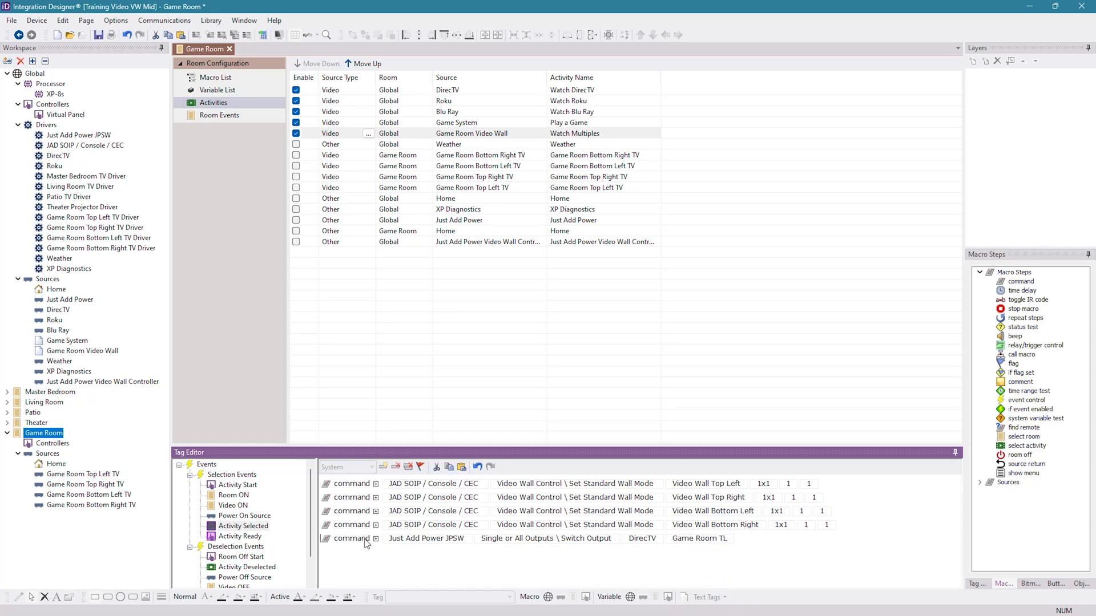
Step: Duplicate the Switch Output command and set the copy to send Roku to Game Room TR
left_click(462, 467)
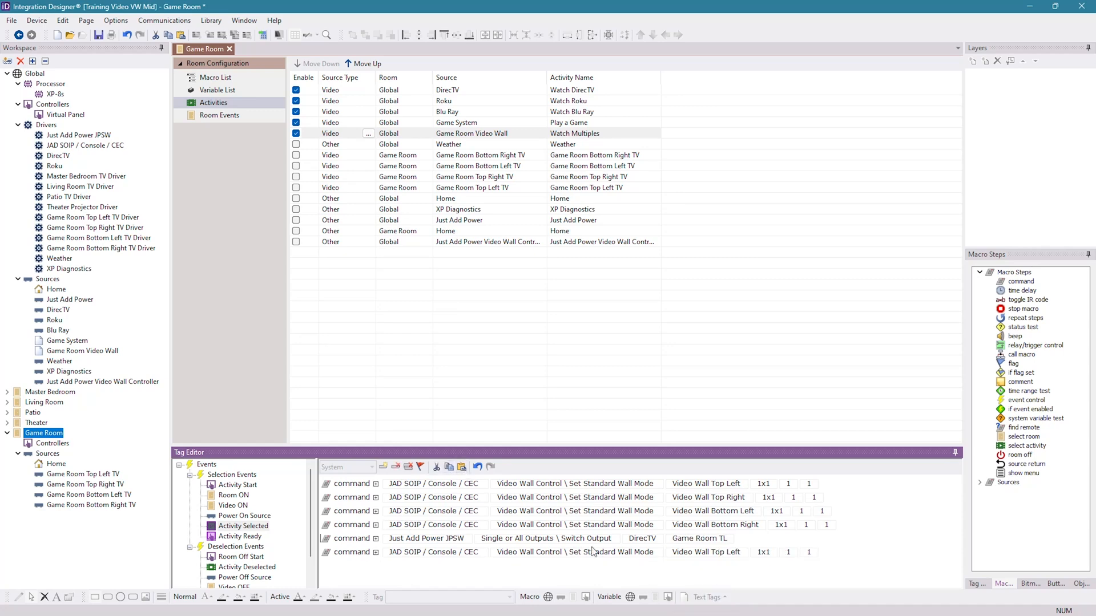
key("Delete")
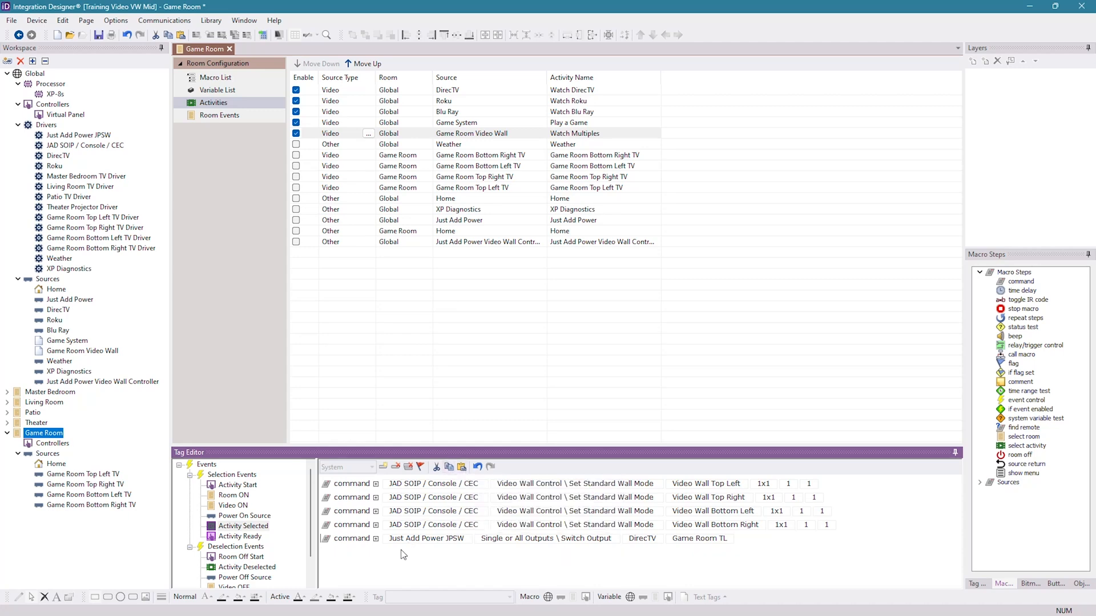
left_click(462, 467)
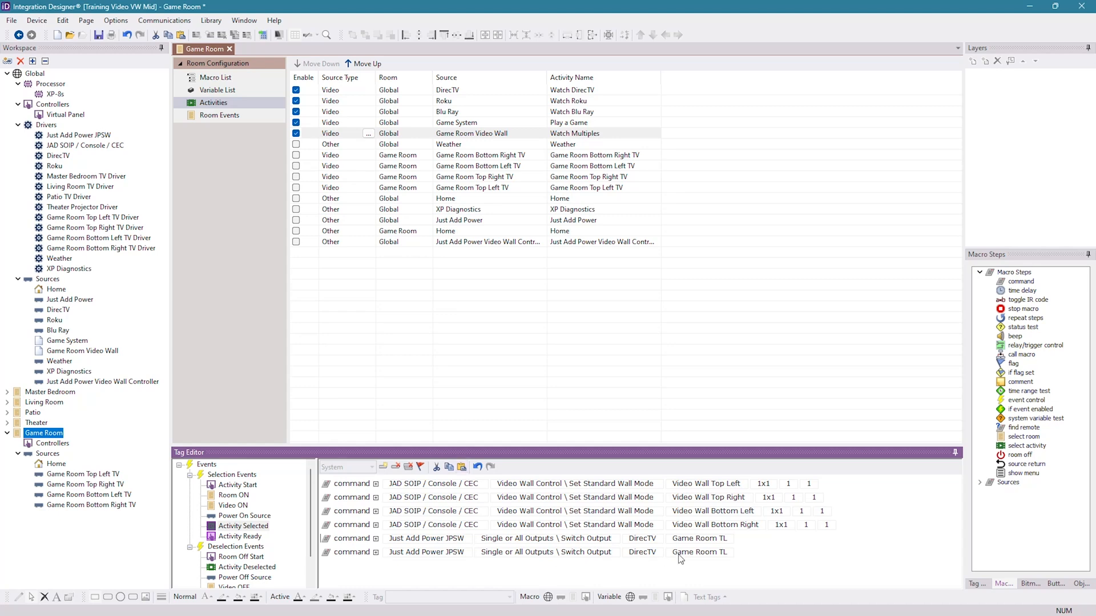
left_click(642, 553)
left_click(651, 573)
left_click(713, 553)
left_click(713, 528)
Step: Add another copy of the Switch Output command and set it to send Blu-Ray to Game Room BL
left_click(463, 468)
left_click(642, 566)
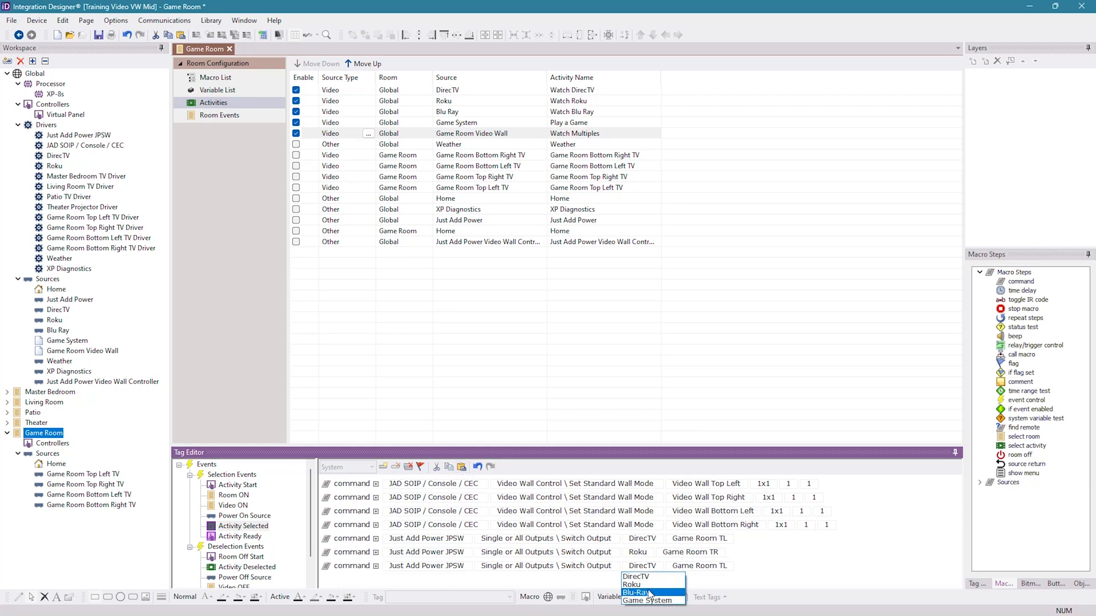
left_click(649, 594)
left_click(700, 567)
left_click(717, 552)
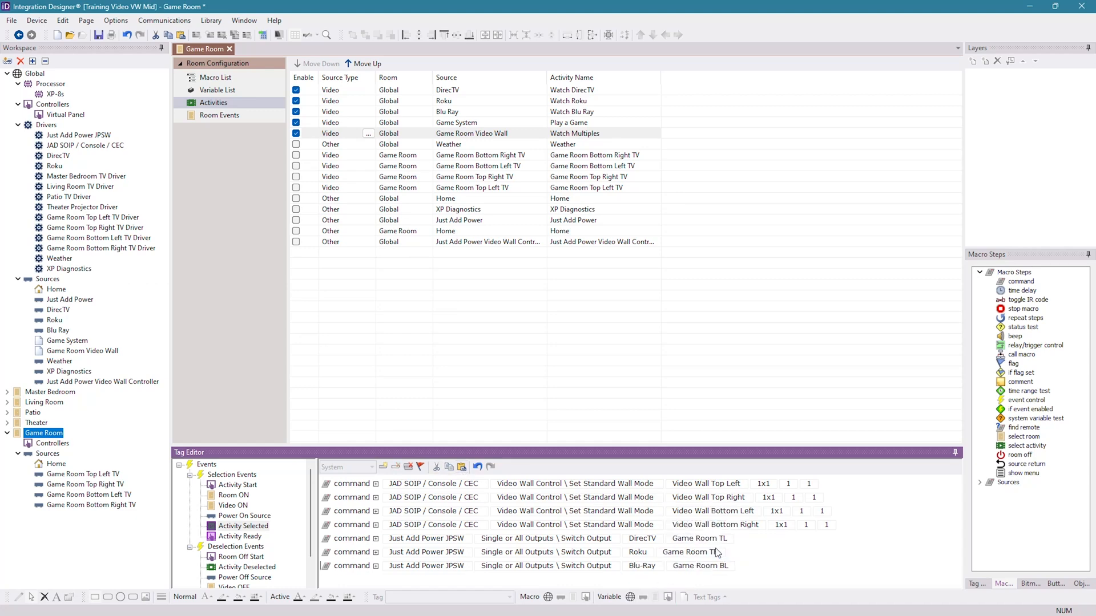
Step: Add a fourth Switch Output command that sends Game System to Game Room BR
left_click(461, 467)
left_click(642, 580)
left_click(648, 569)
left_click(716, 579)
left_click(735, 569)
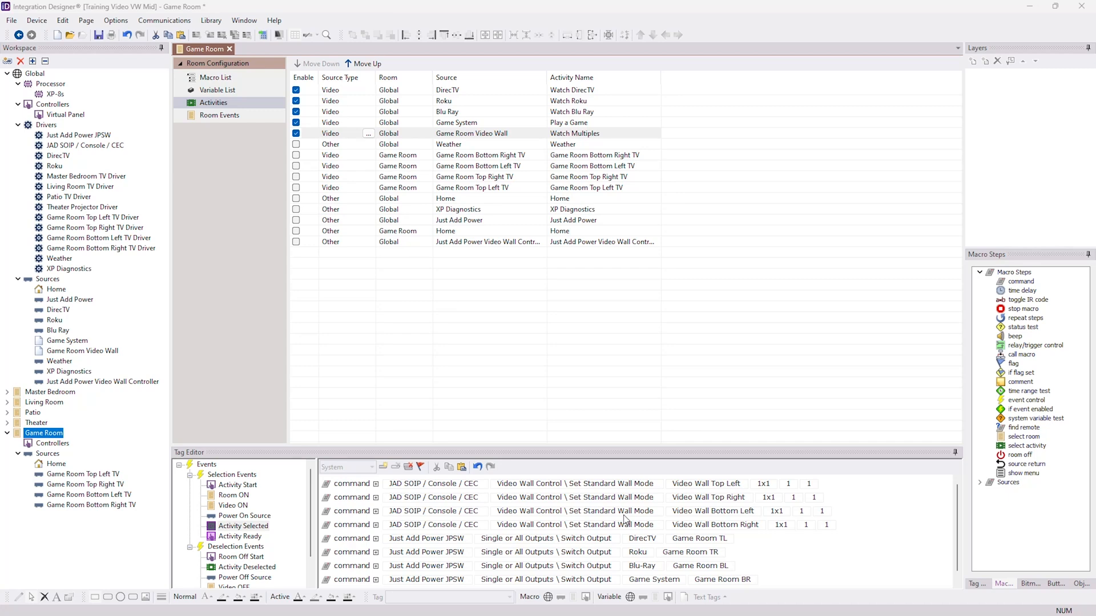
Step: Open the Game Room Video Wall source's page and the text editor of its source-watching status button
double_click(75, 354)
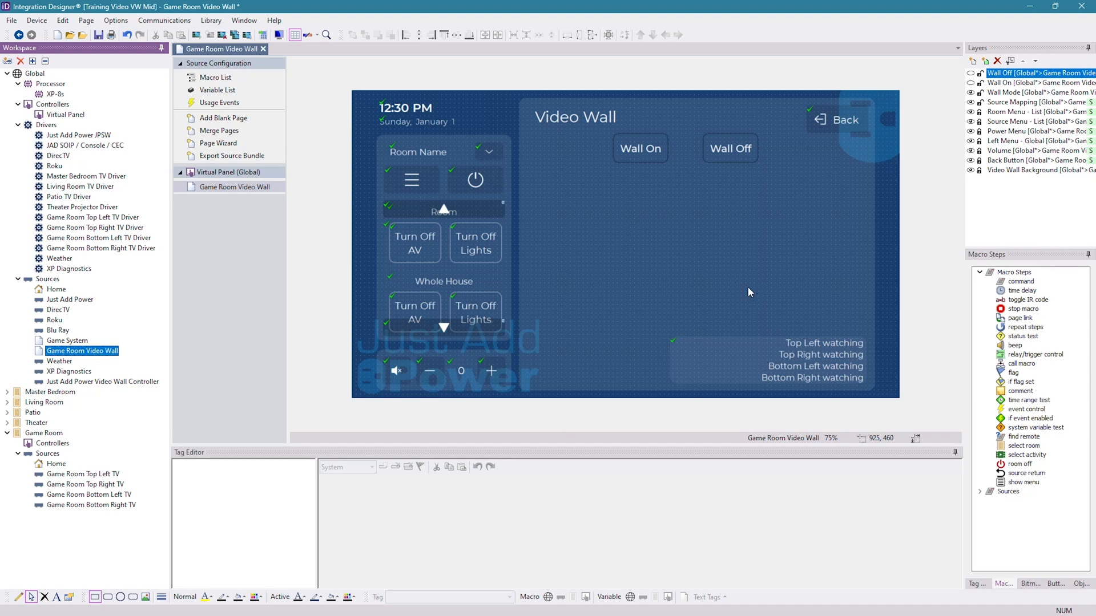
left_click(754, 357)
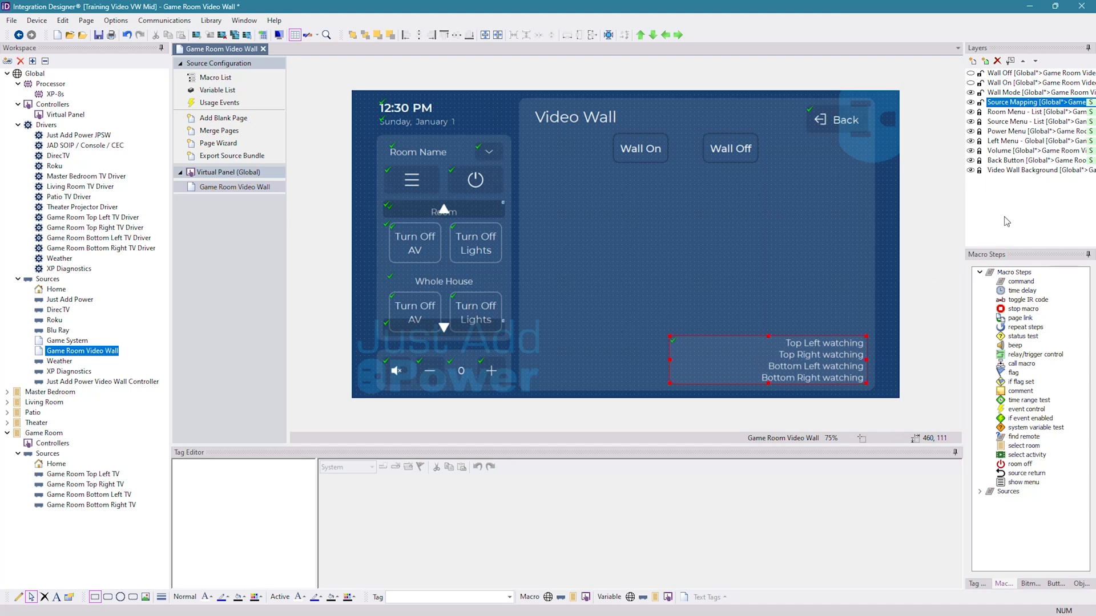
right_click(831, 365)
left_click(856, 377)
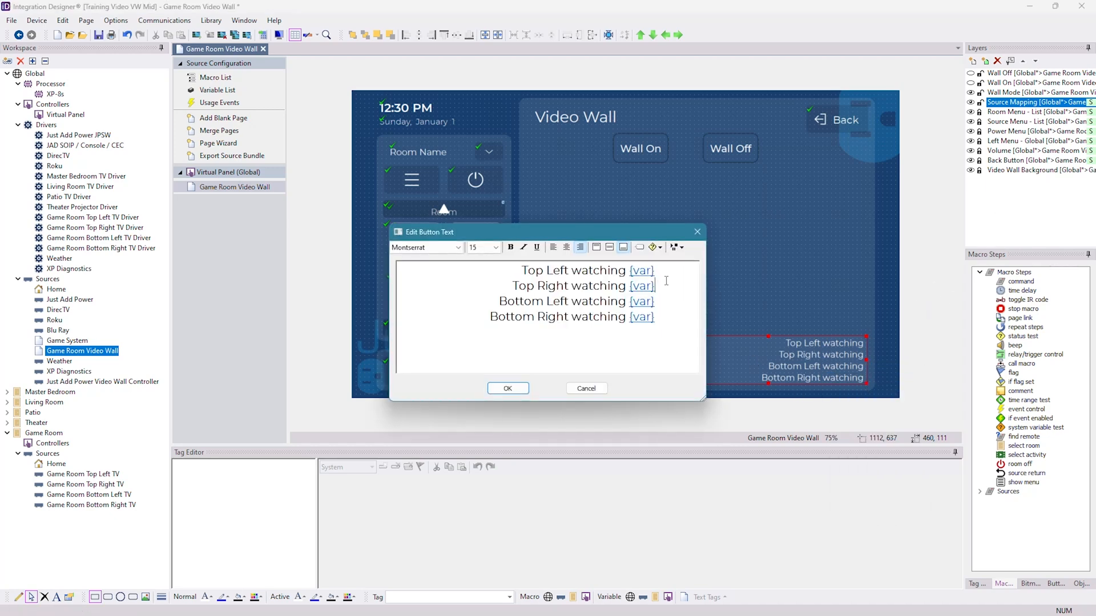
Step: Examine the variable behind the Top Left watching text and close the button text editor
left_click(635, 273)
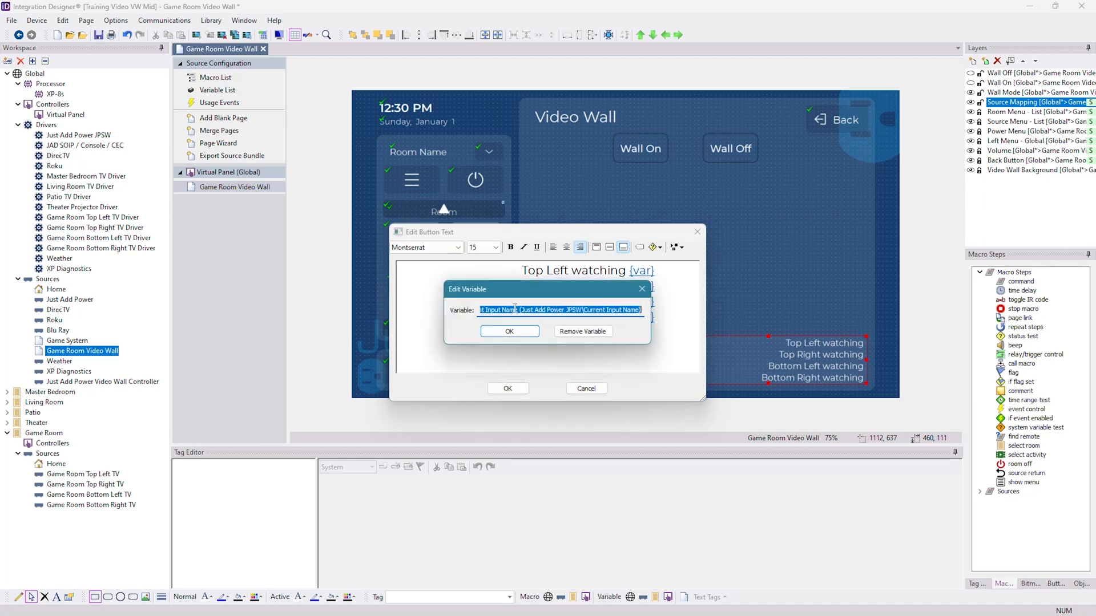
left_click_drag(569, 310, 436, 314)
left_click_drag(567, 310, 581, 308)
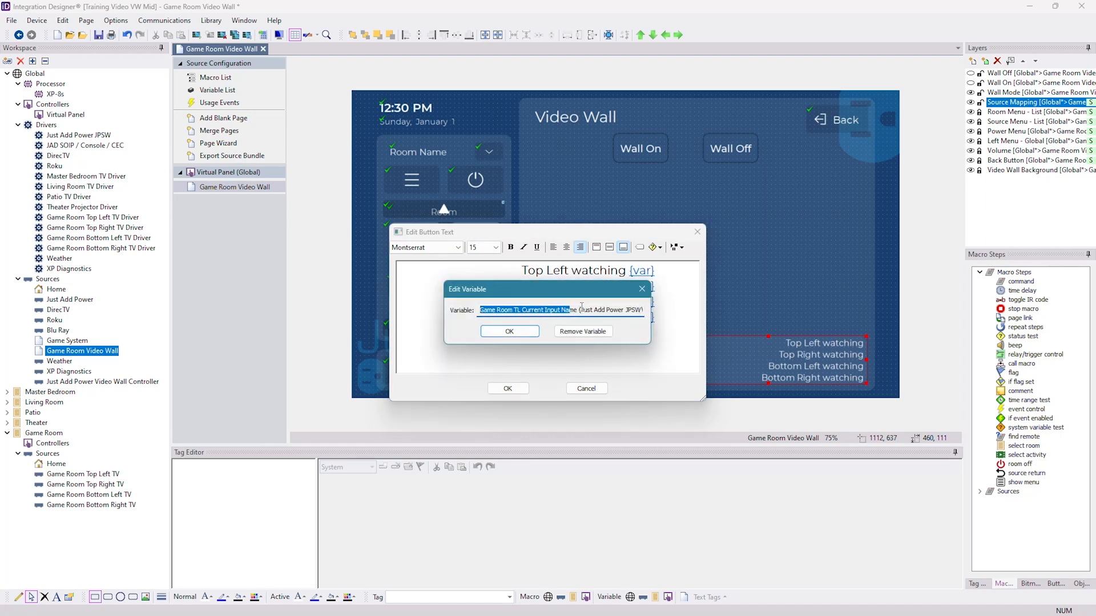
left_click_drag(600, 310, 664, 310)
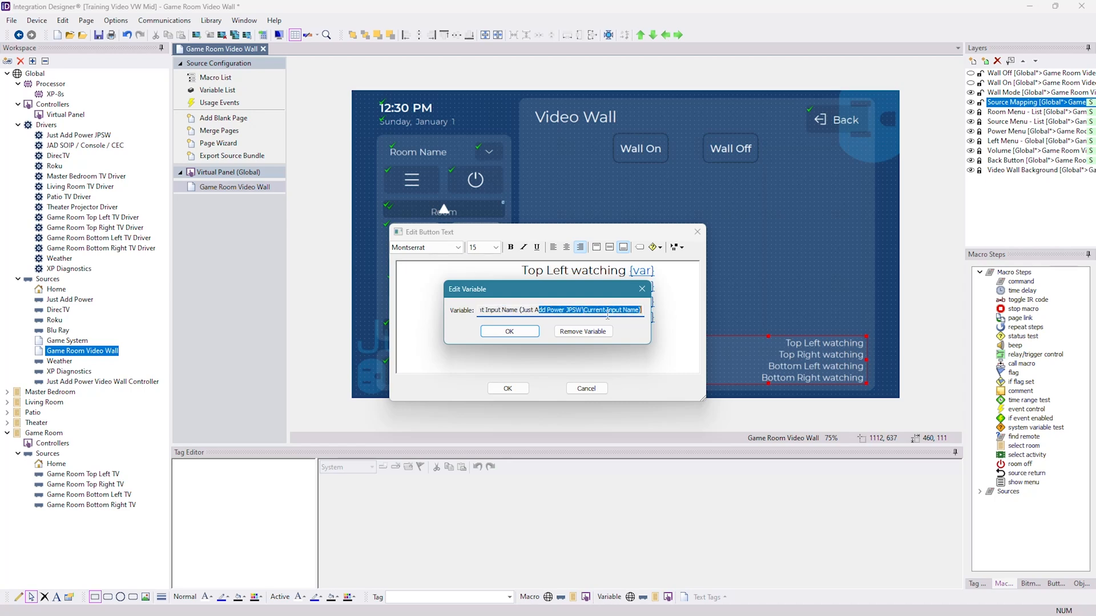
left_click(514, 332)
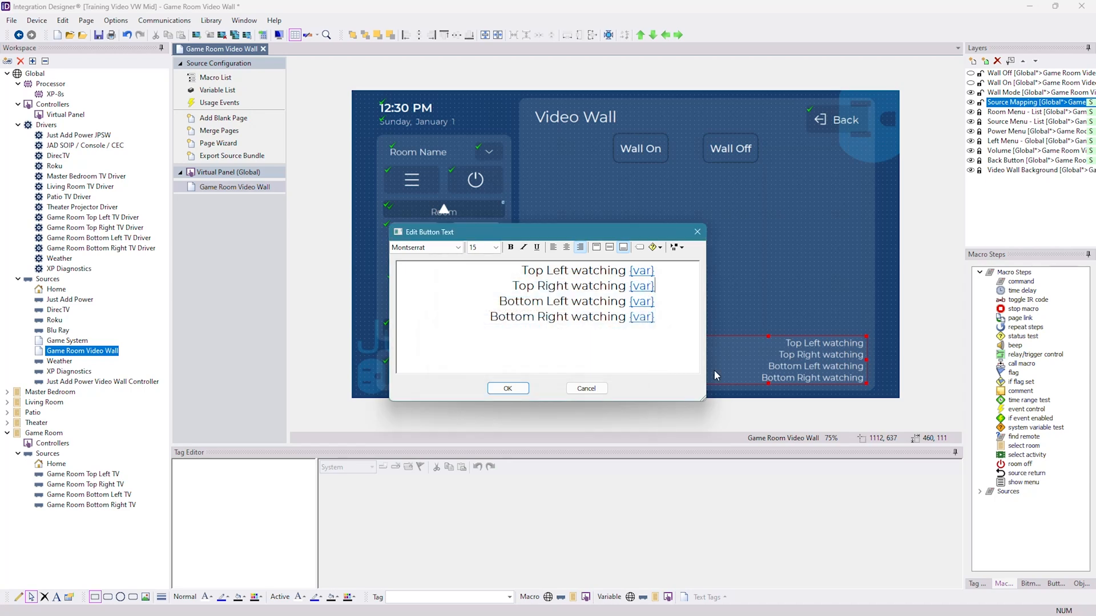
left_click(518, 391)
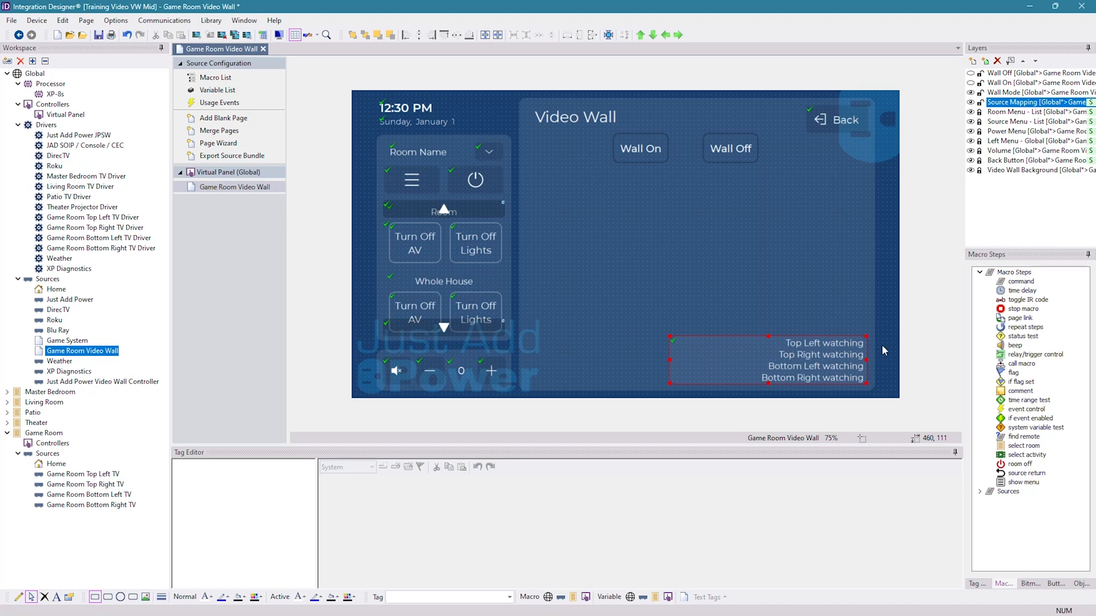
Step: Inspect the tags assigned to the Wall On and Wall Off buttons on the Video Wall page
left_click(828, 361)
left_click(645, 153)
left_click(731, 153)
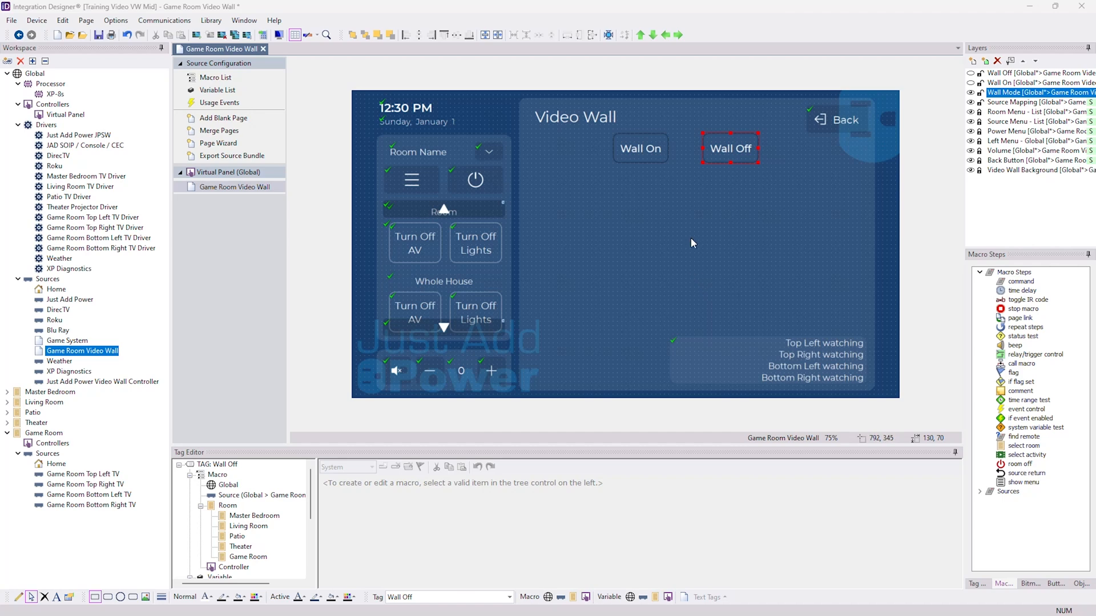
left_click(723, 153)
left_click(654, 151)
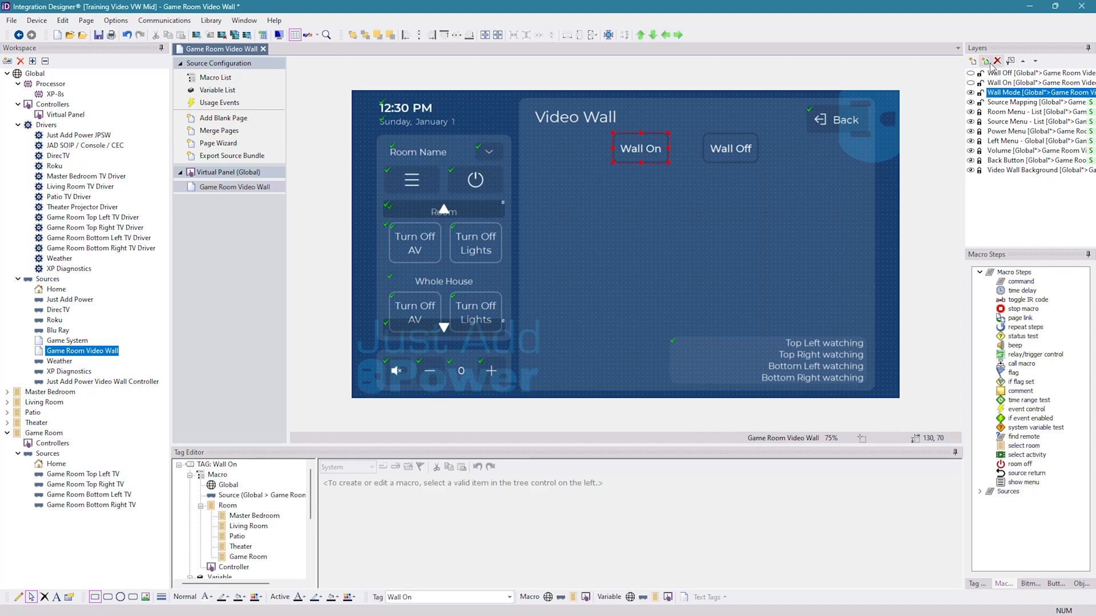
left_click(655, 207)
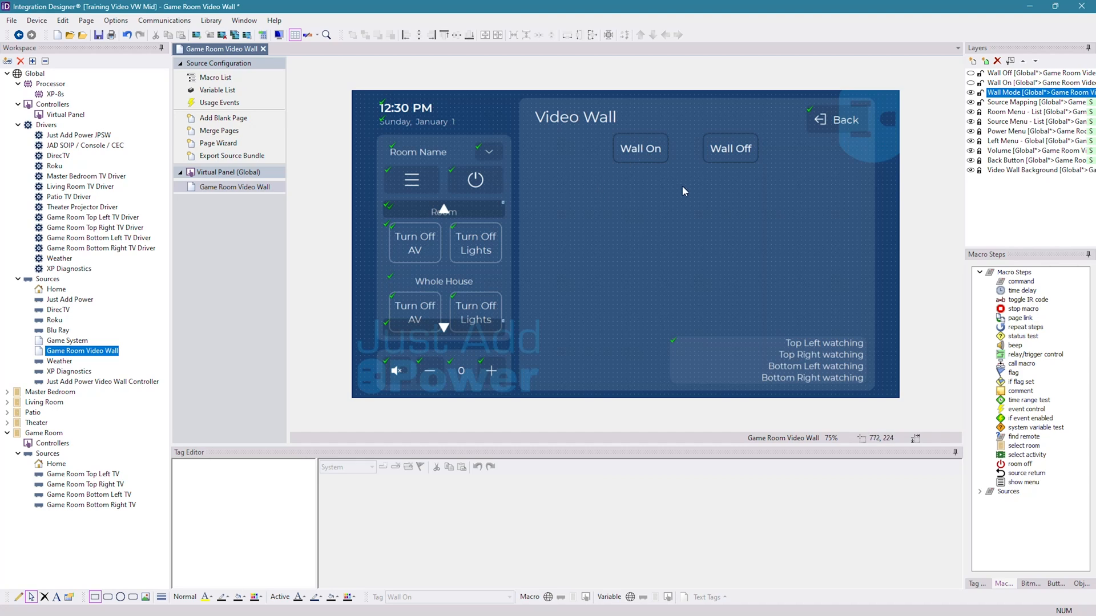
left_click(739, 150)
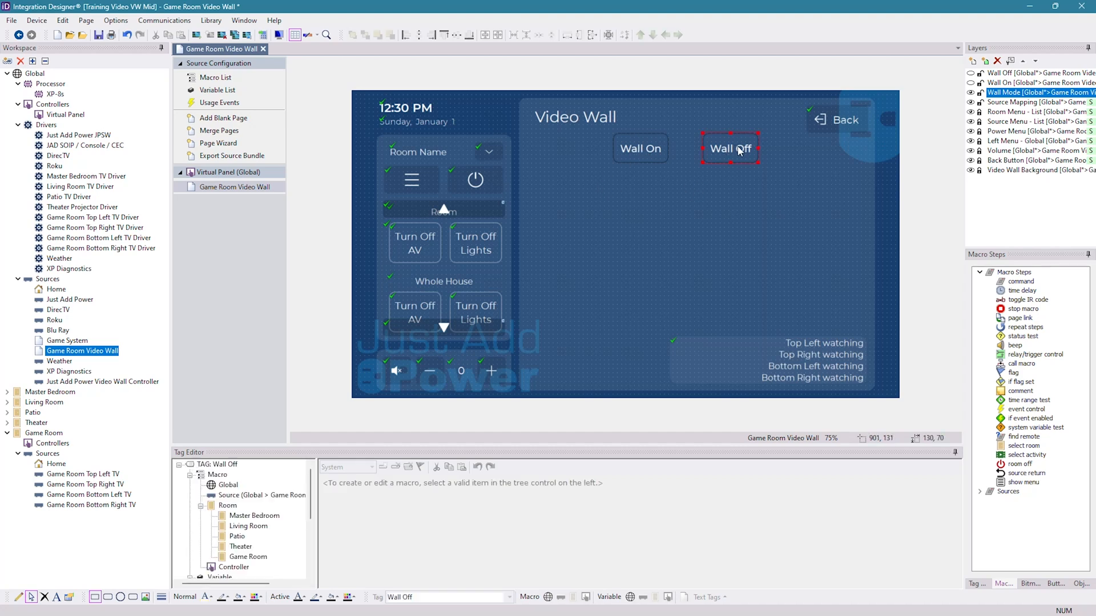
Step: Preview the Wall Off layer's controls, hide them, and display the Wall On layer instead
left_click(971, 73)
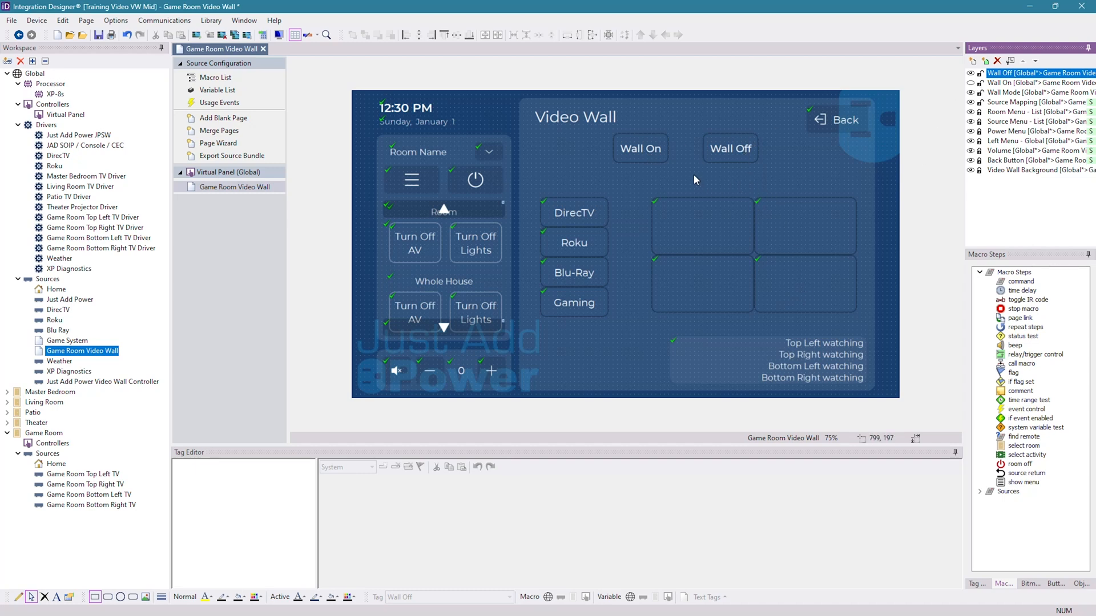
left_click(970, 73)
left_click(970, 83)
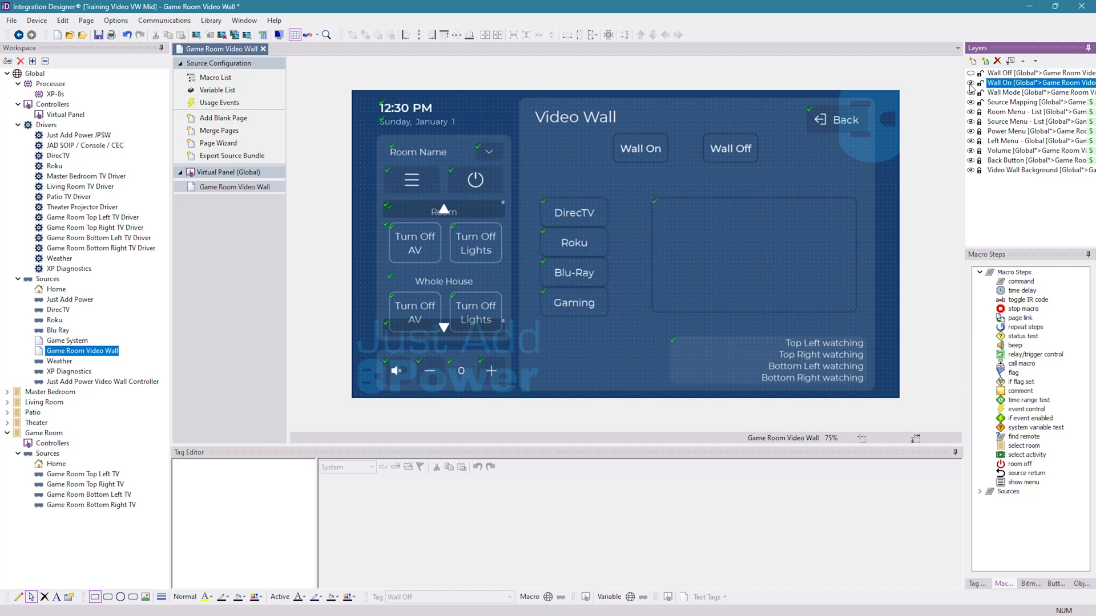
Step: Hide the Wall On layer and open the global macro of the Wall Off button's tag
left_click(640, 148)
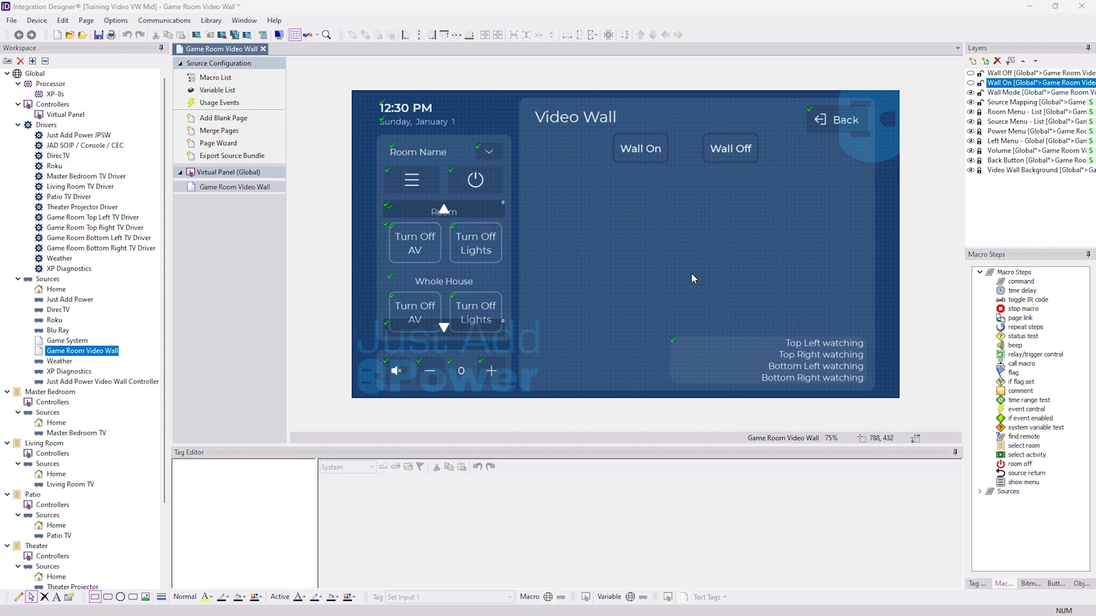
left_click(735, 164)
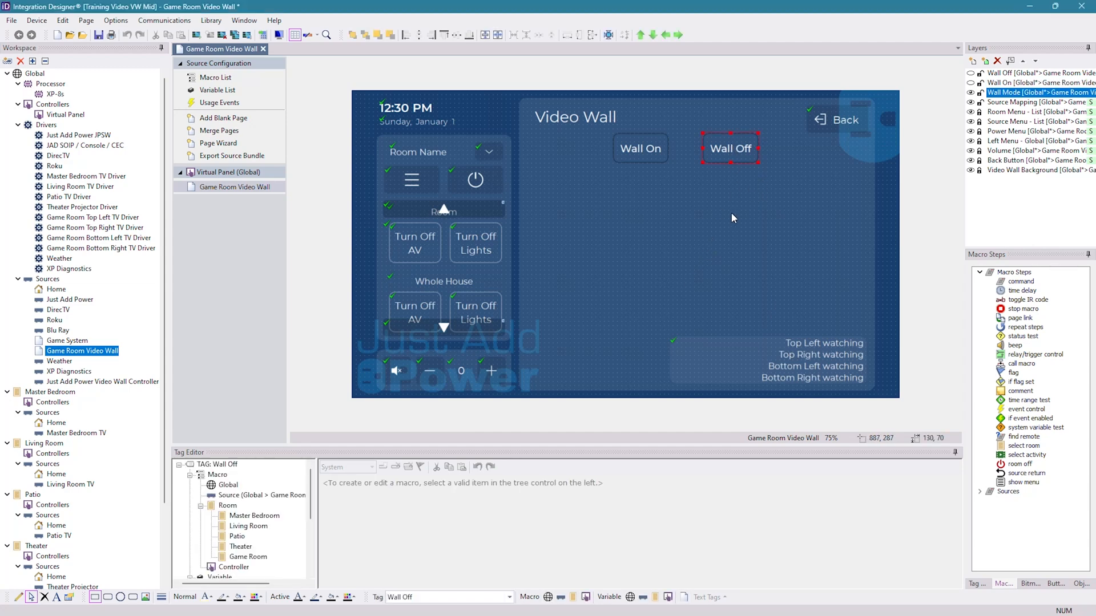
left_click(436, 597)
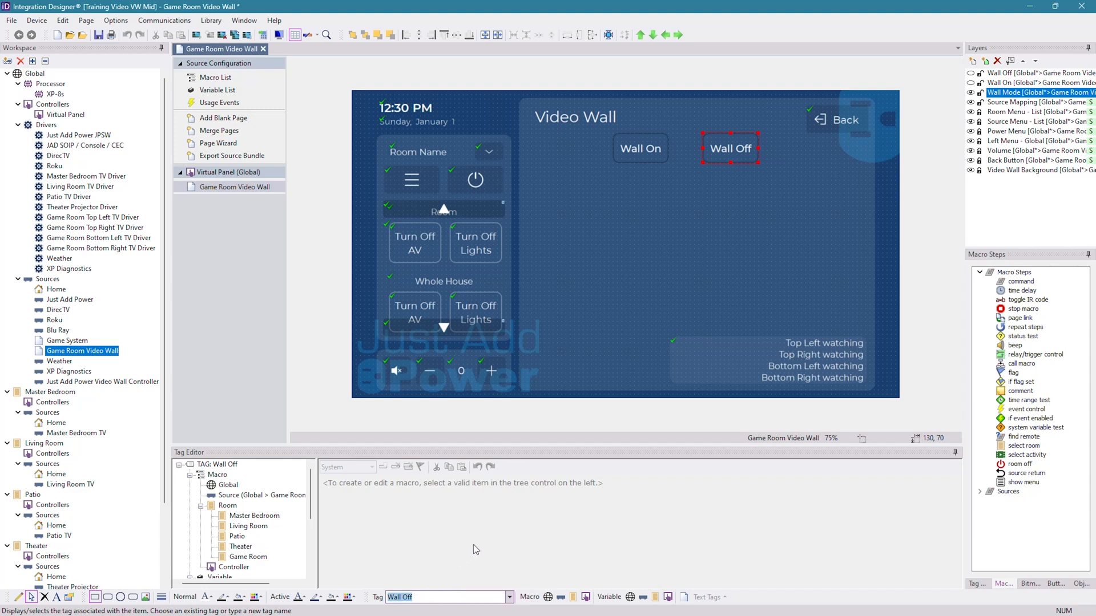
left_click(228, 485)
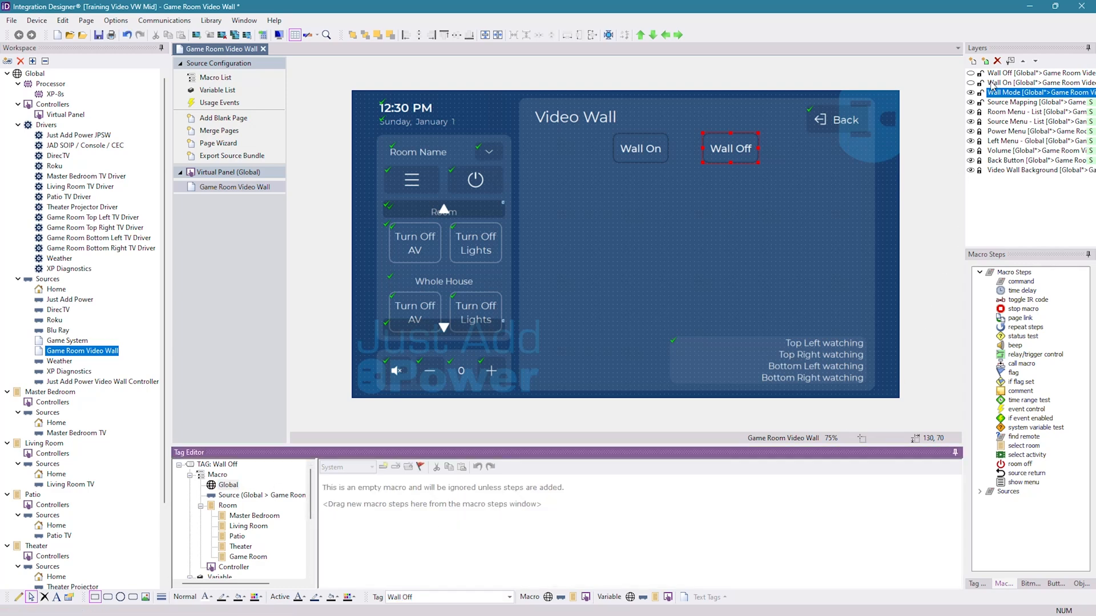
Step: Preview the Wall Off layer's controls, hide them again, and return to the Wall Off button's macro
left_click(1007, 75)
left_click(971, 74)
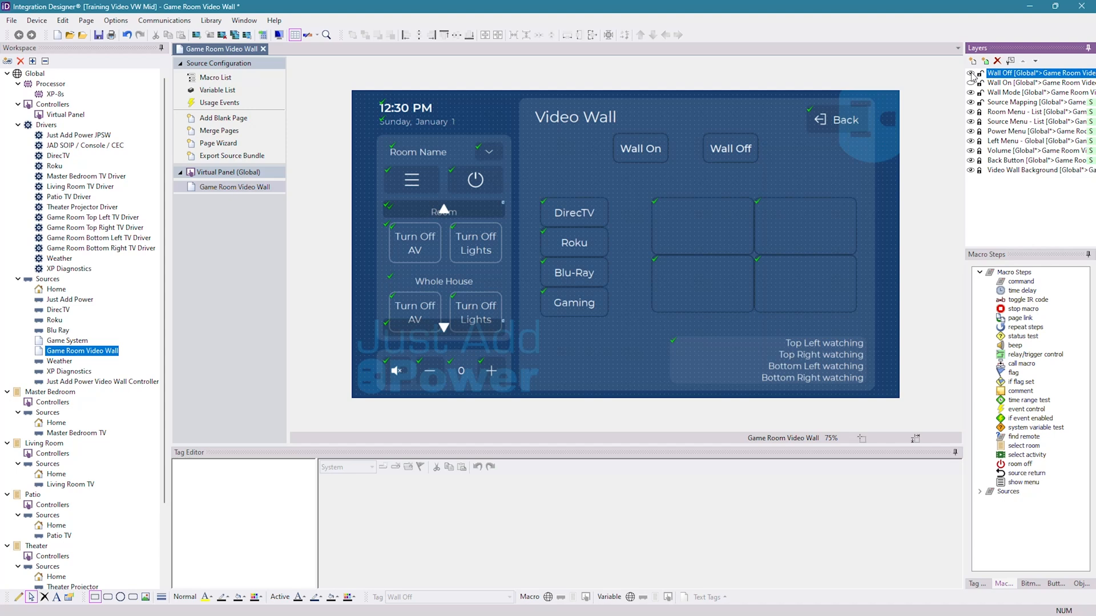
left_click(971, 74)
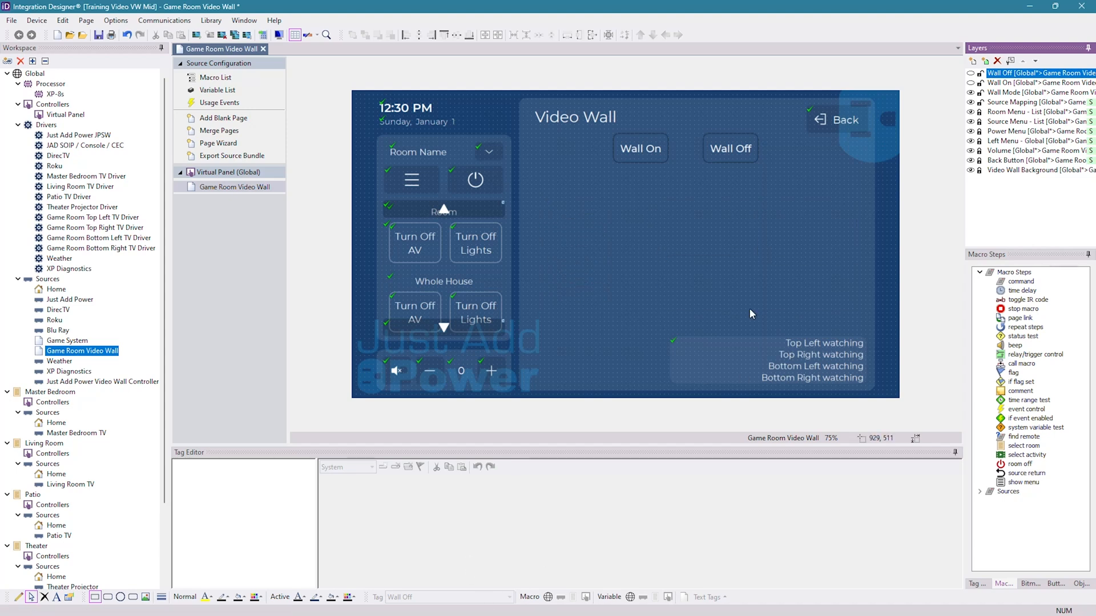
left_click(730, 148)
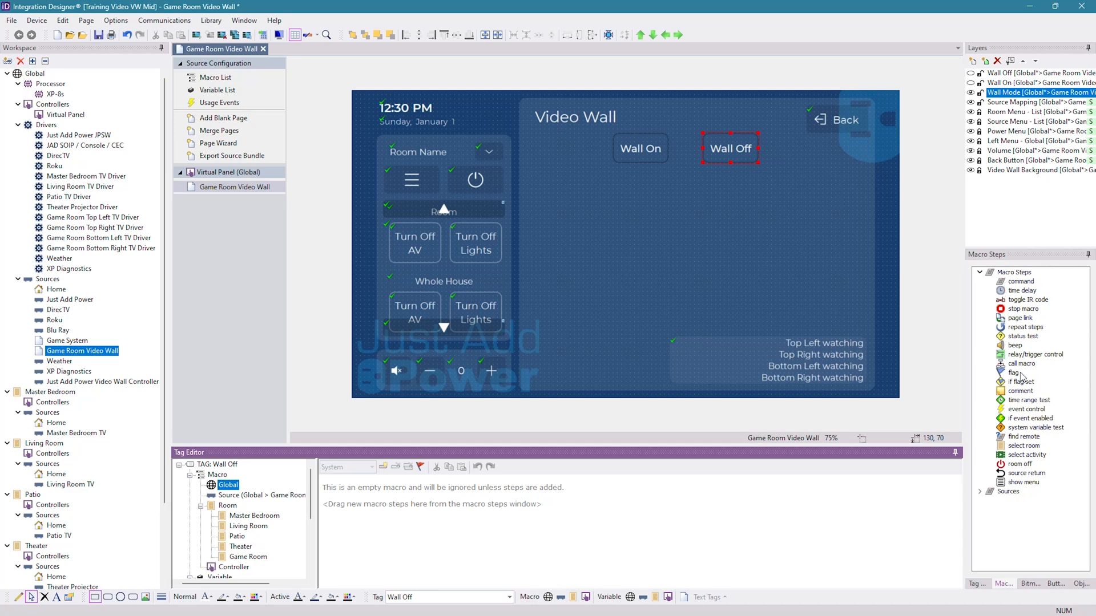
Step: In the XP-8s processor's properties, name flag 001 Wall Off and flag 002 Wall On
left_click(54, 94)
right_click(55, 94)
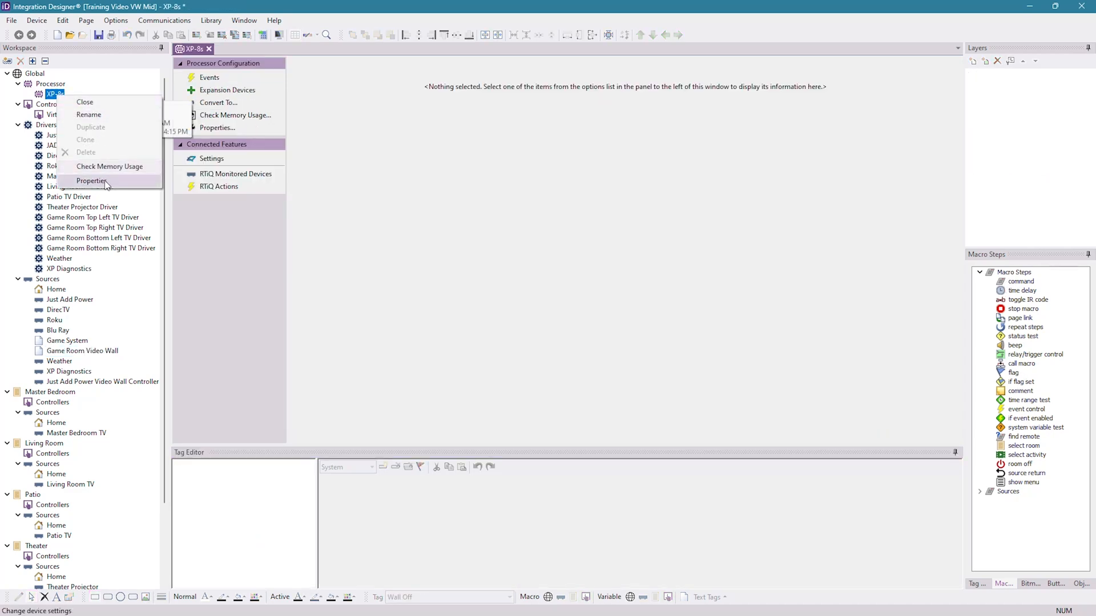
left_click(90, 178)
left_click(557, 214)
left_click(511, 255)
type("Wall Off")
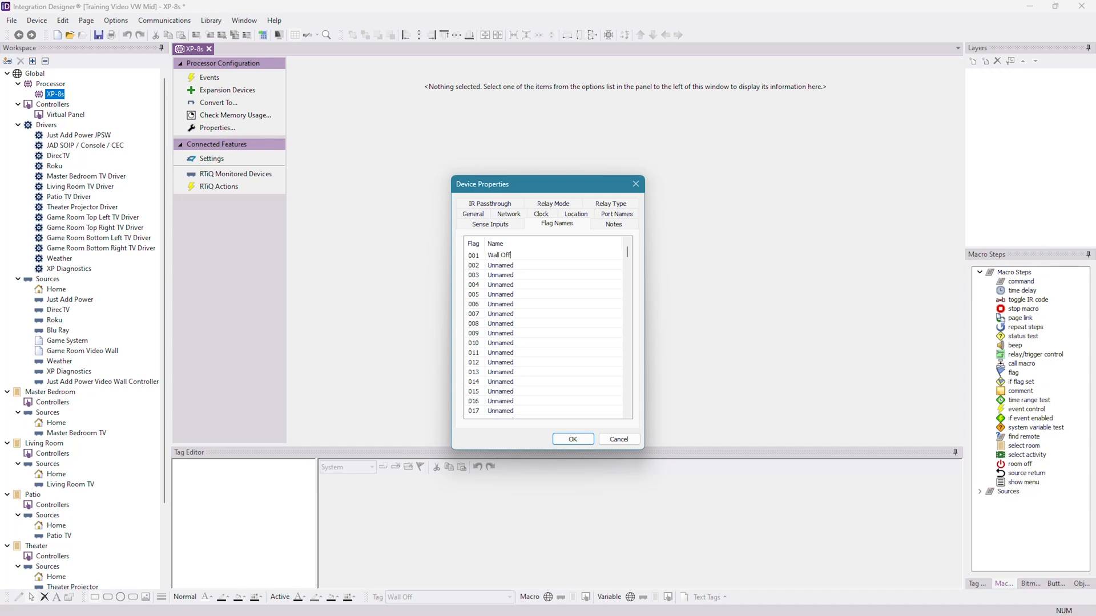
key("Return")
type("Wall On")
left_click(573, 439)
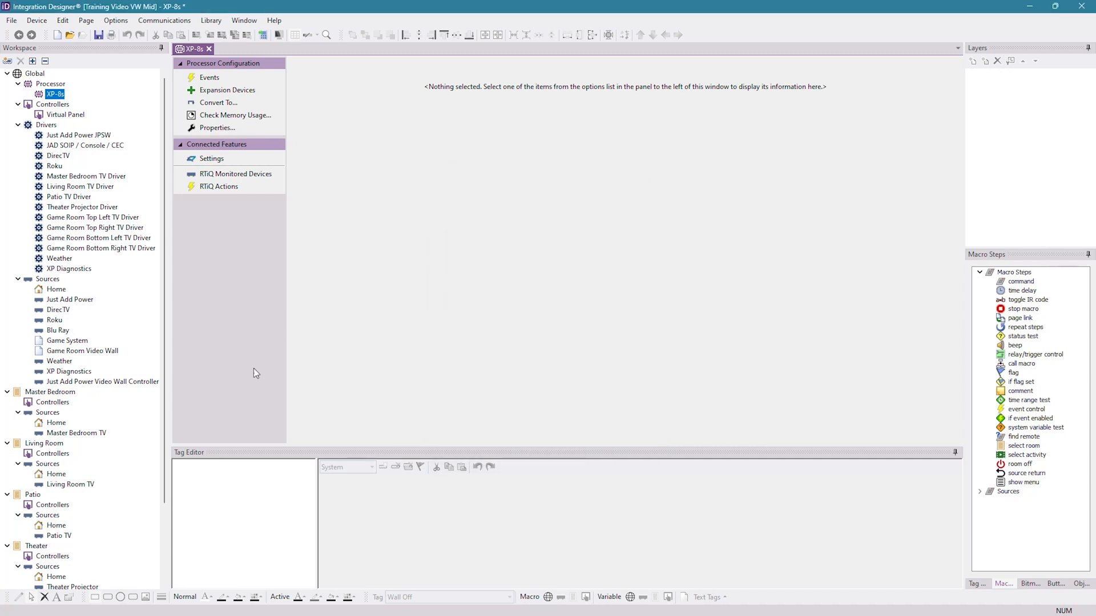
Step: On the Game Room Video Wall page, add a step to the Wall Off button's global macro that sets Flag [001] Wall Off
left_click(80, 351)
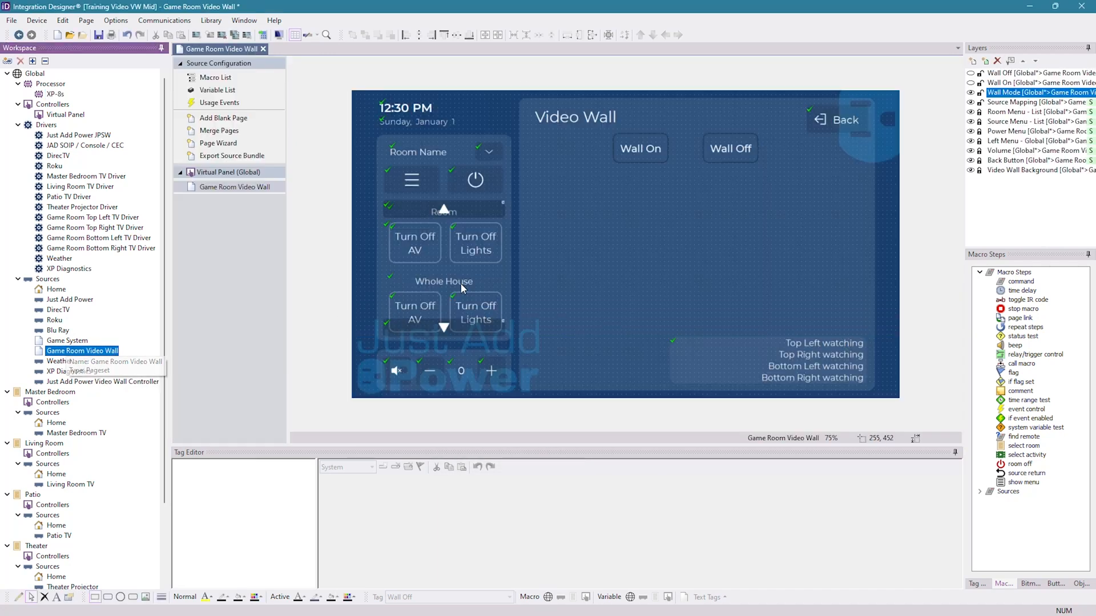
left_click(731, 157)
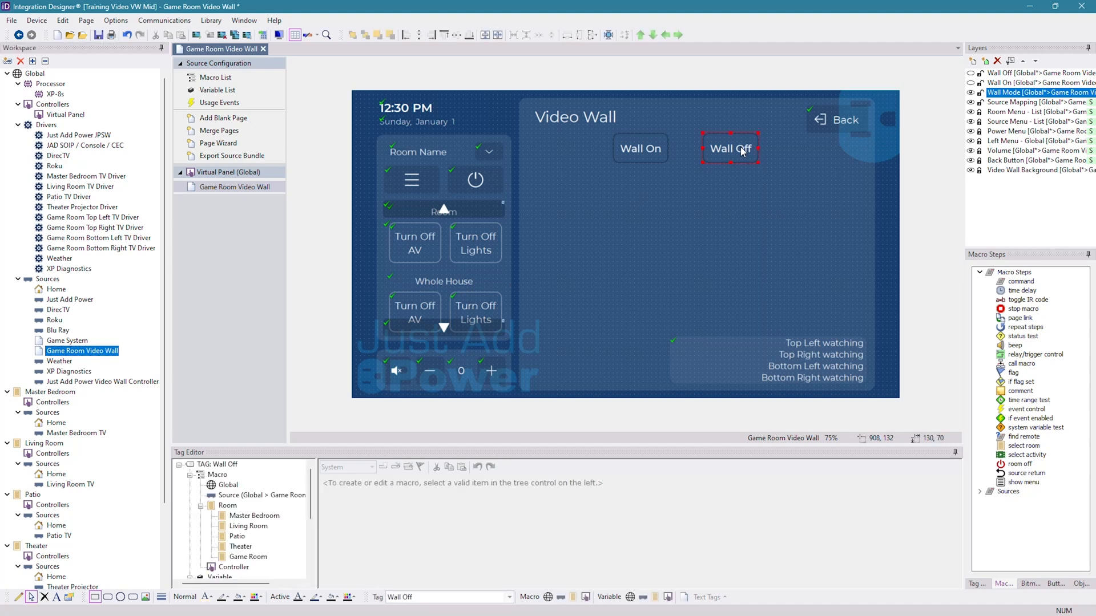
left_click(227, 486)
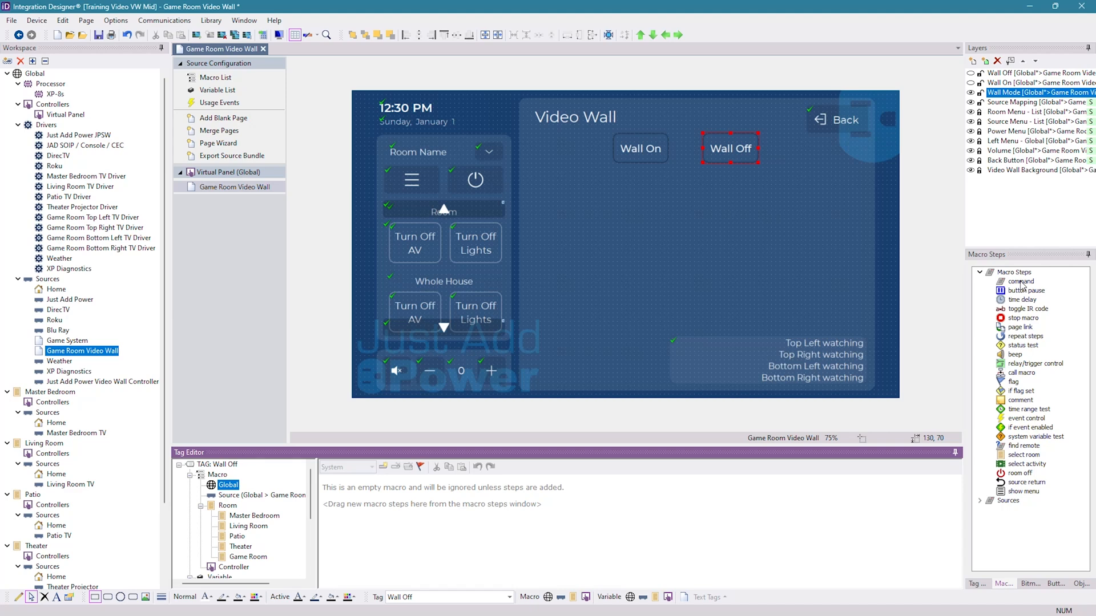
left_click_drag(1014, 384, 558, 516)
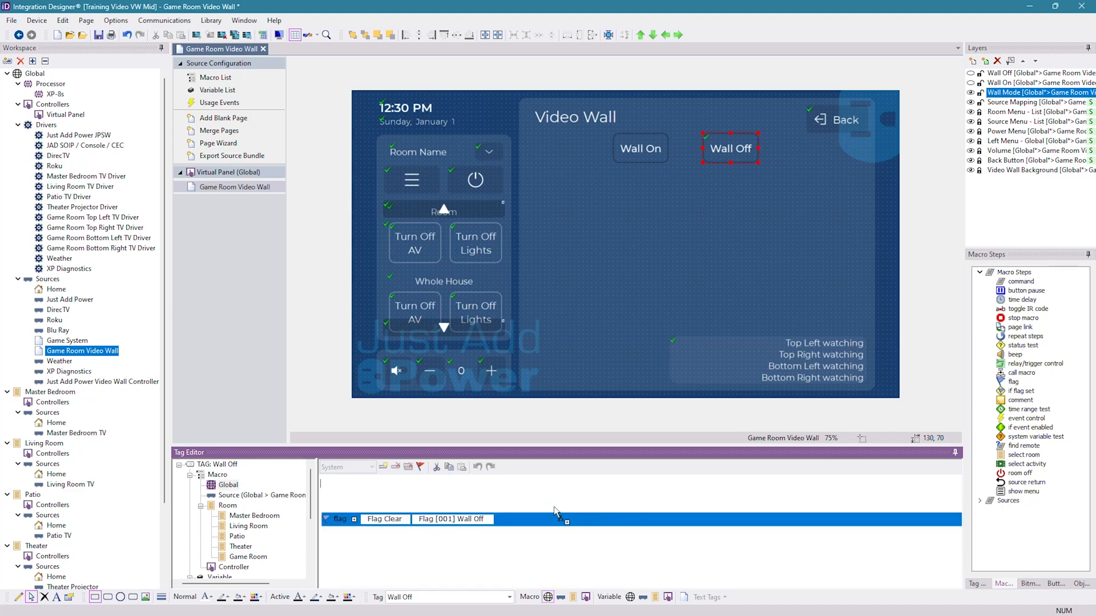
left_click(399, 488)
left_click(381, 506)
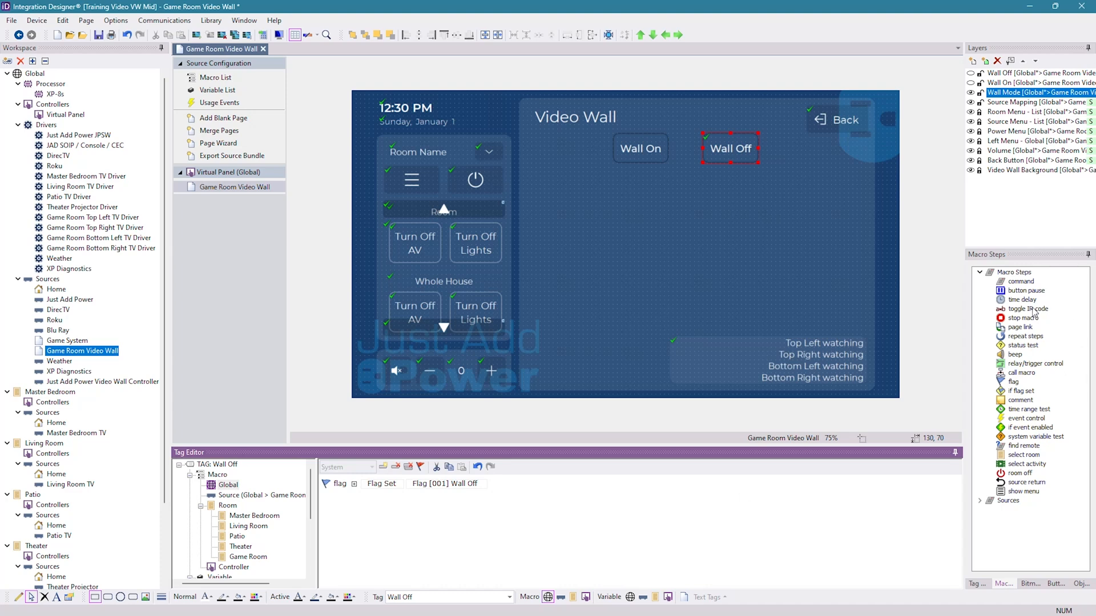
Step: Add a second flag step to the Wall Off button's macro that clears Flag [002] Wall On
left_click_drag(1013, 388, 523, 497)
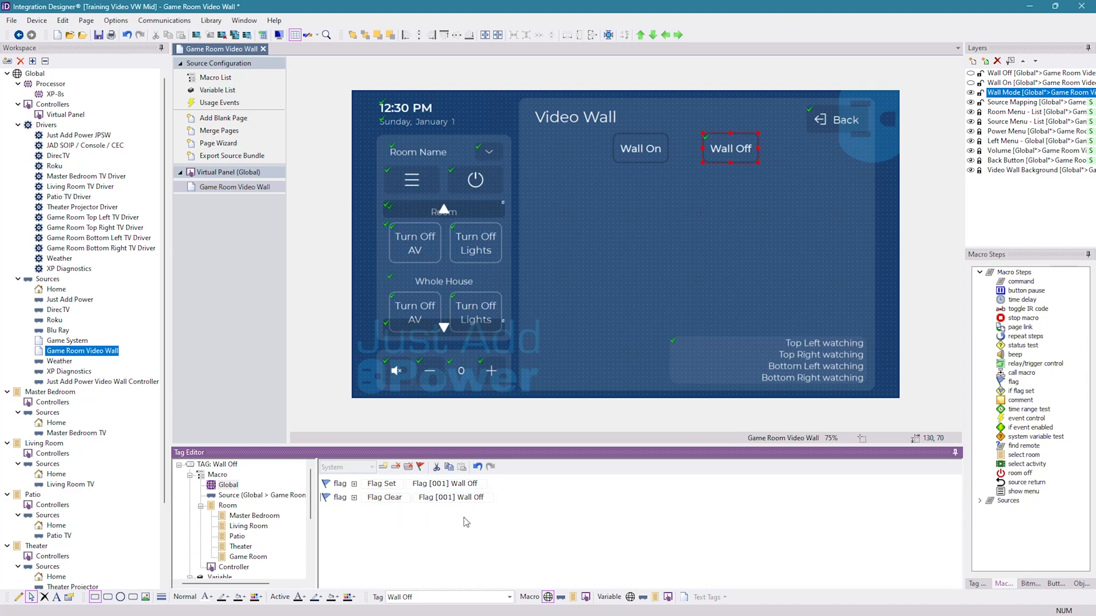
left_click(450, 498)
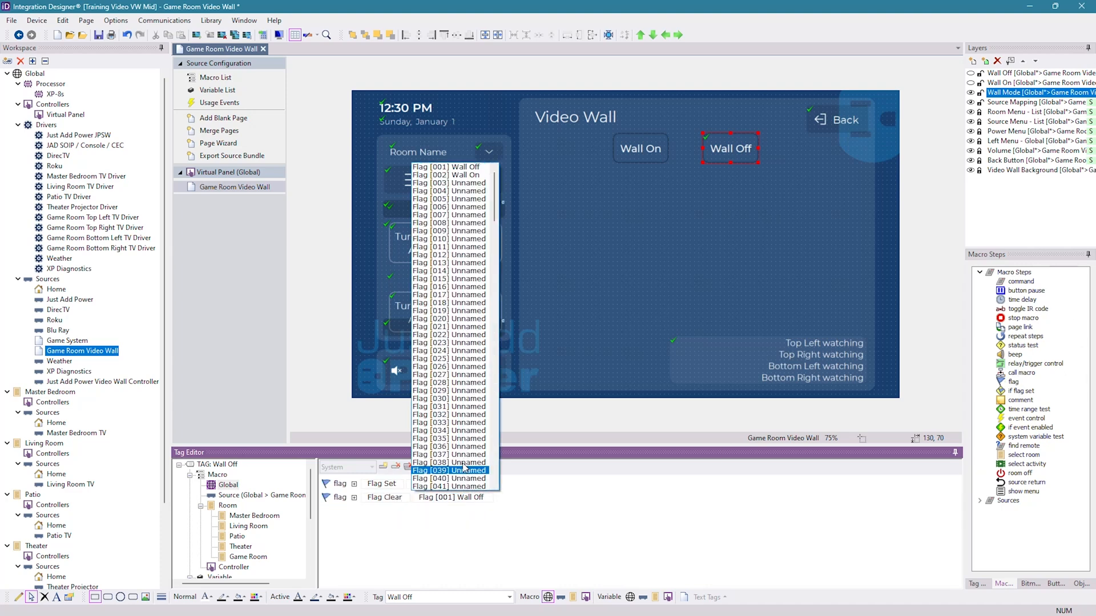
left_click(468, 177)
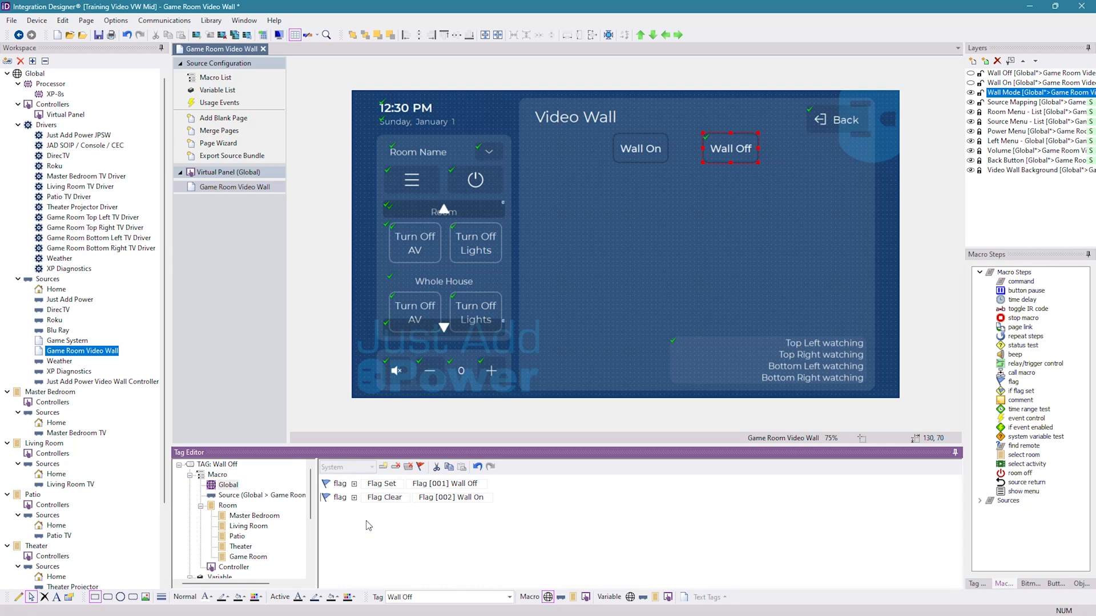
scroll(46, 502, "down", 3)
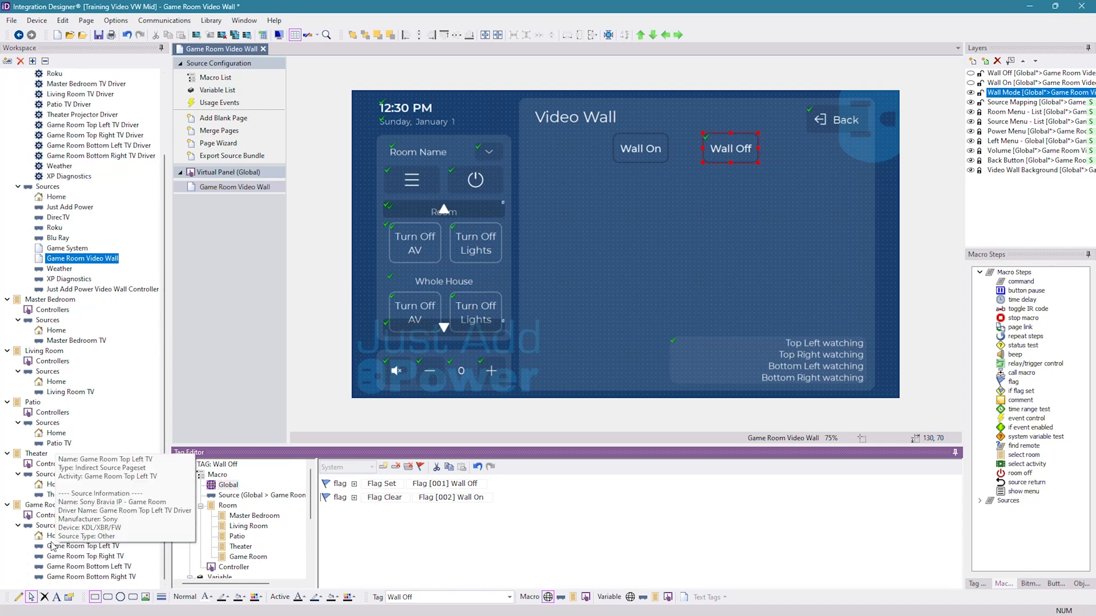
left_click(43, 505)
left_click(212, 103)
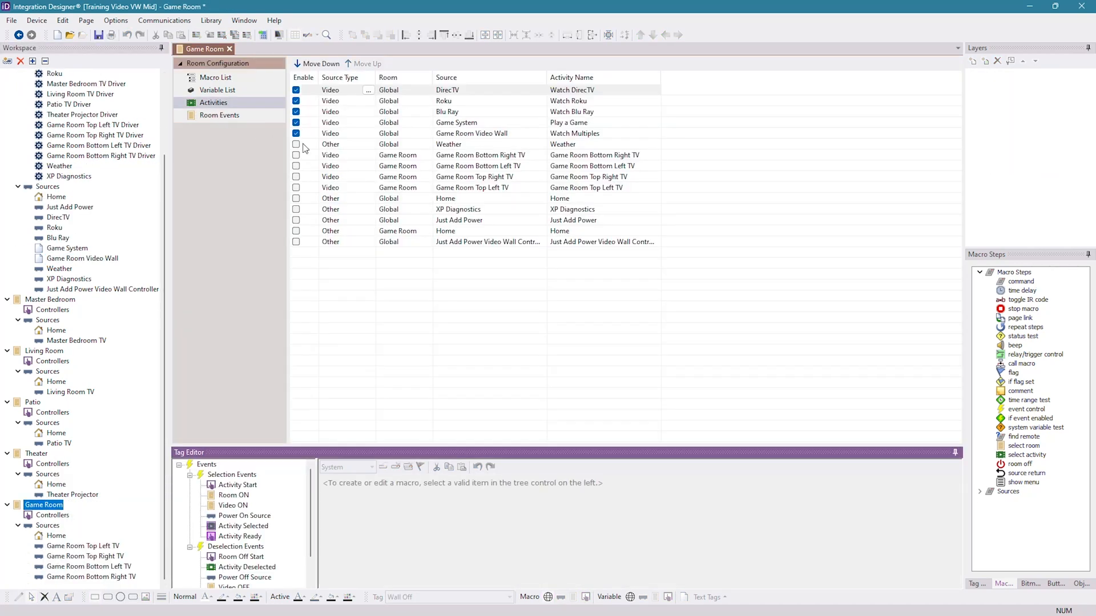
left_click(495, 134)
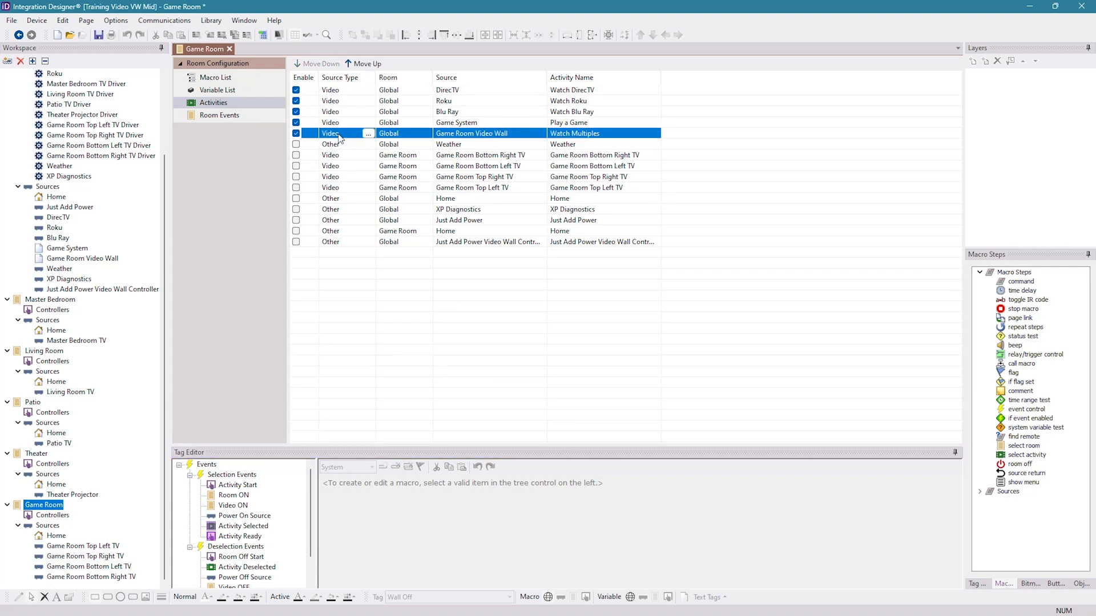
left_click(245, 526)
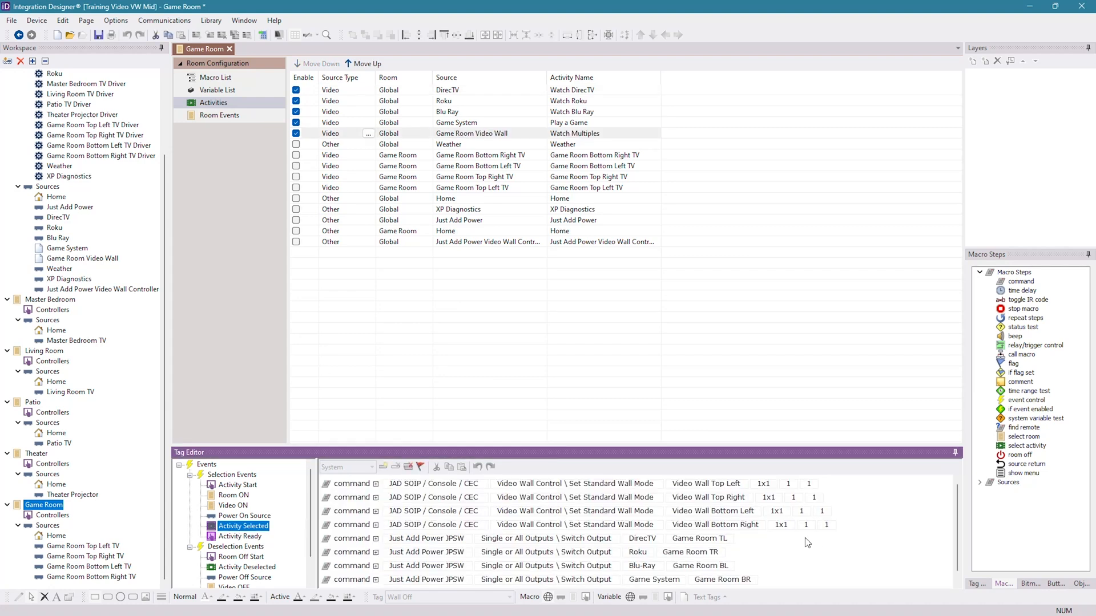
scroll(807, 542, "down", 1)
left_click_drag(1013, 366, 748, 569)
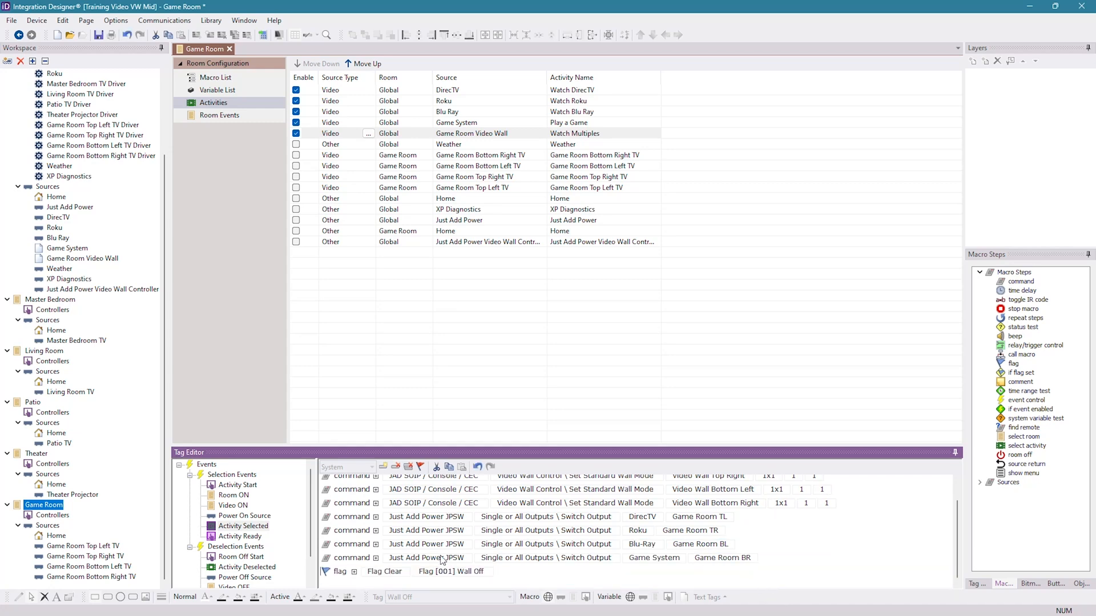
left_click(400, 572)
left_click(379, 582)
Step: Append a Flag Clear step for Flag [002] Wall On to the Watch Multiples Activity Selected macro
left_click_drag(1013, 364, 482, 581)
left_click(473, 572)
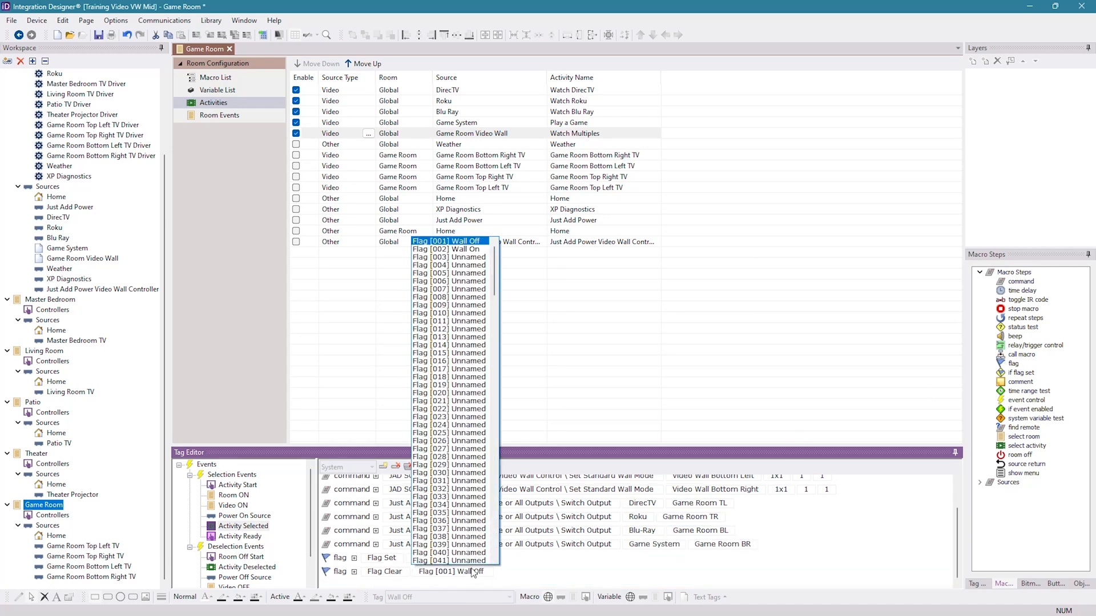
left_click(464, 249)
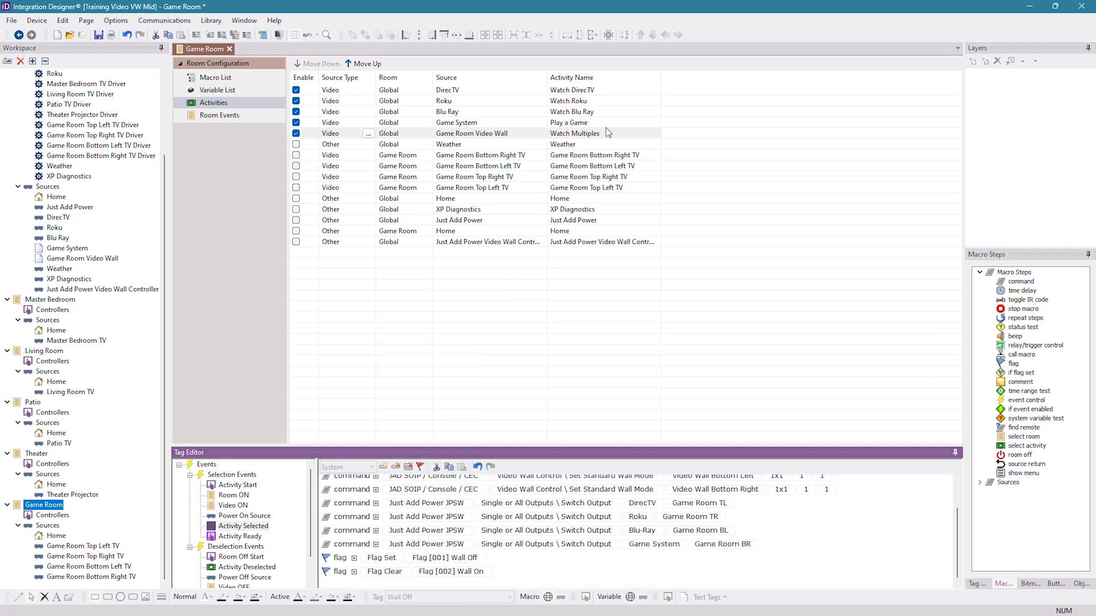
Step: Return to the Game Room Video Wall page, review the Wall Off button's macro, and display the Wall Off layer
left_click(583, 596)
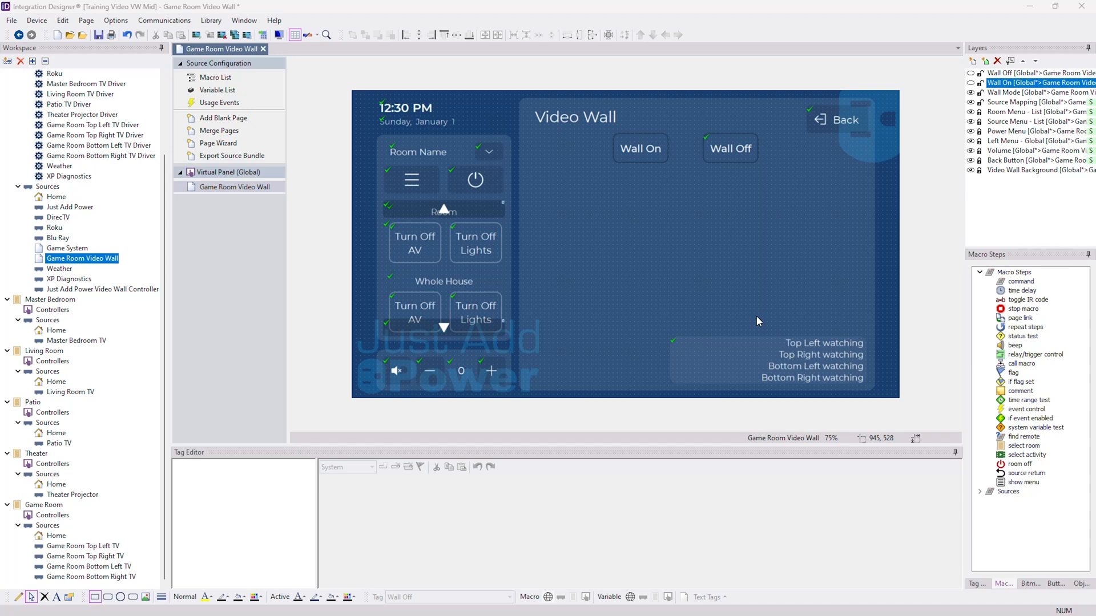
left_click(746, 150)
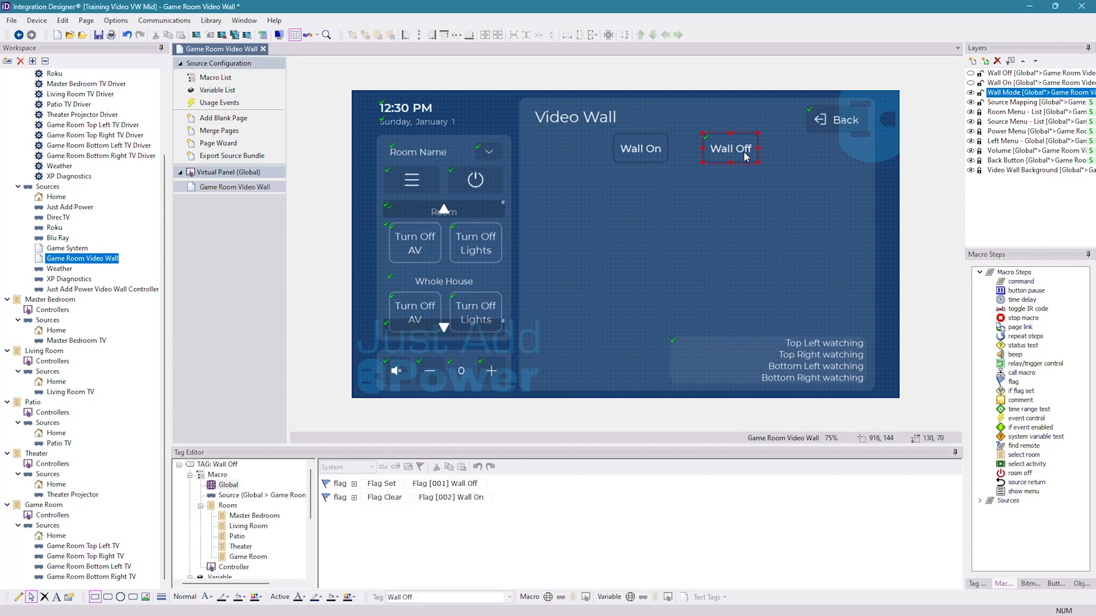
left_click(970, 74)
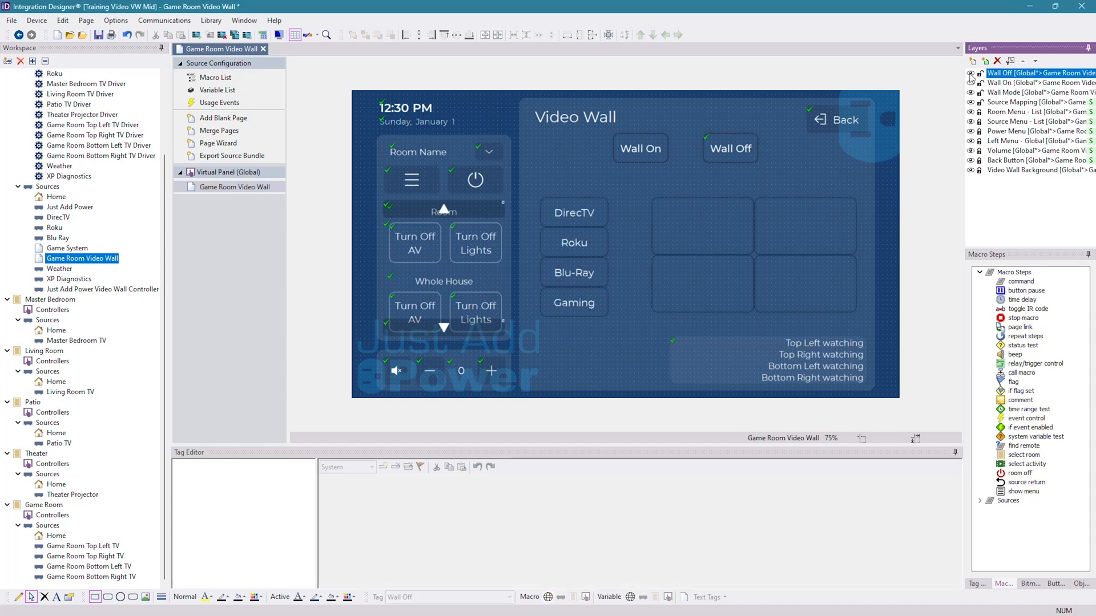
left_click(970, 74)
left_click(971, 74)
Step: Set the Wall Off layer's visibility variable to Flag 1: Wall Off from the XP Macro Flags driver
right_click(1003, 74)
left_click(1013, 120)
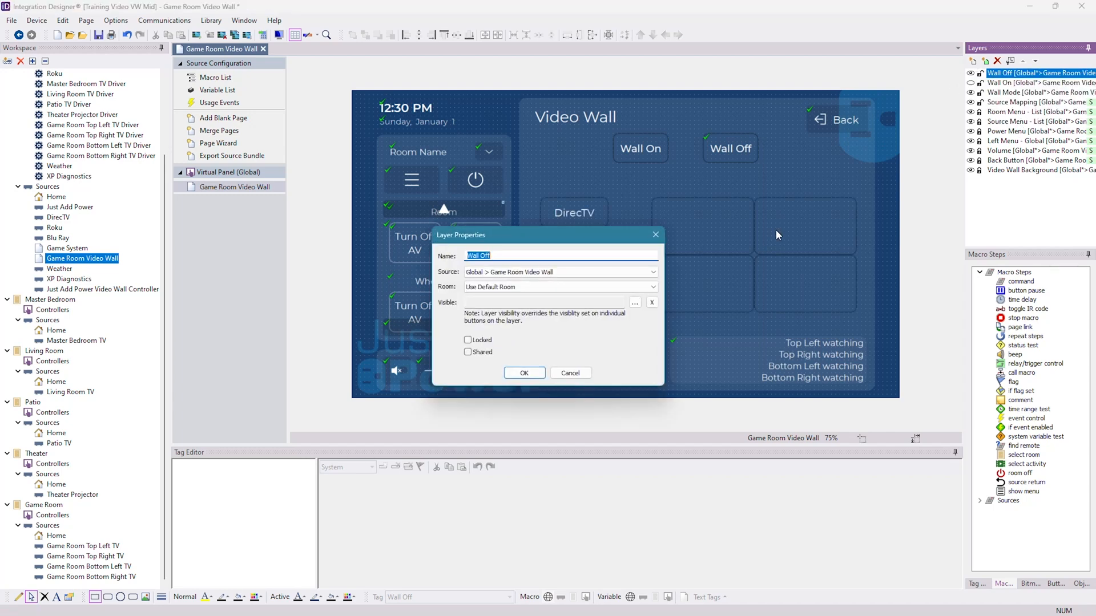
left_click(635, 305)
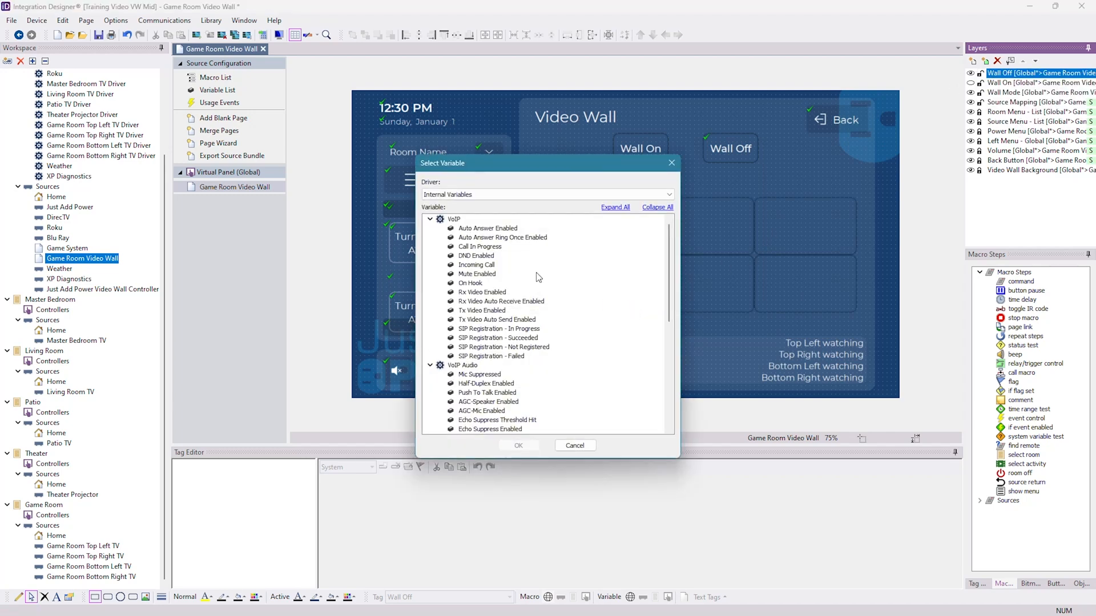
left_click(448, 194)
left_click(445, 212)
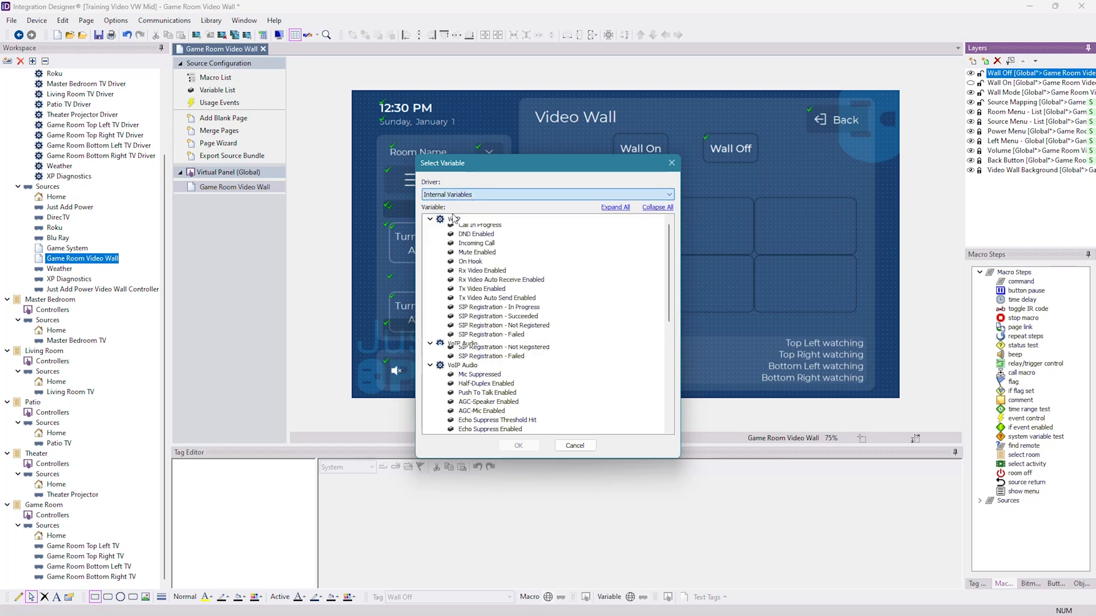
left_click(477, 220)
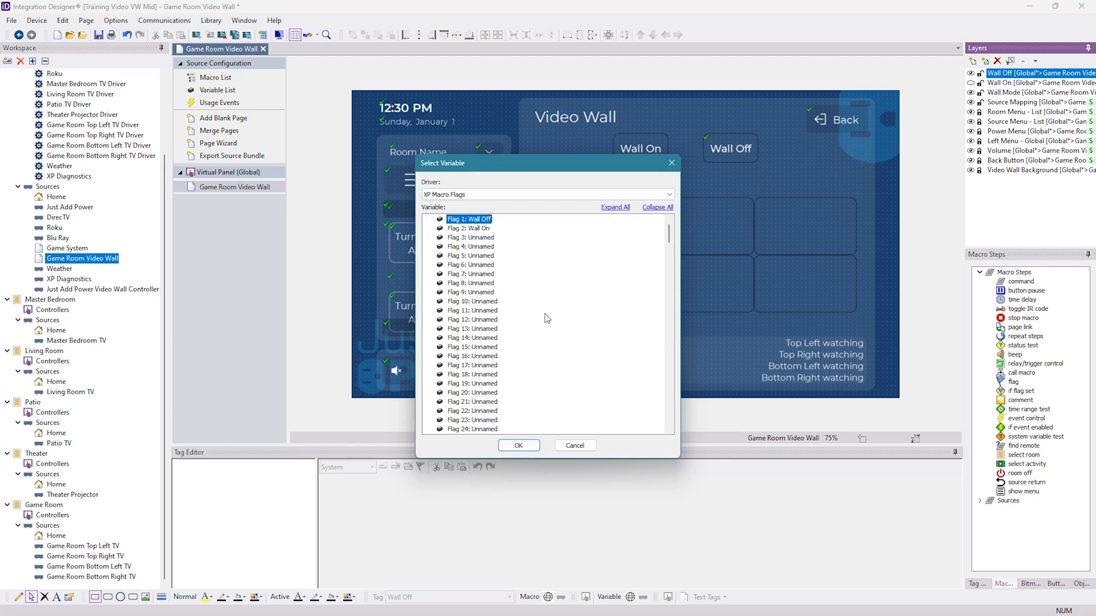
left_click(526, 446)
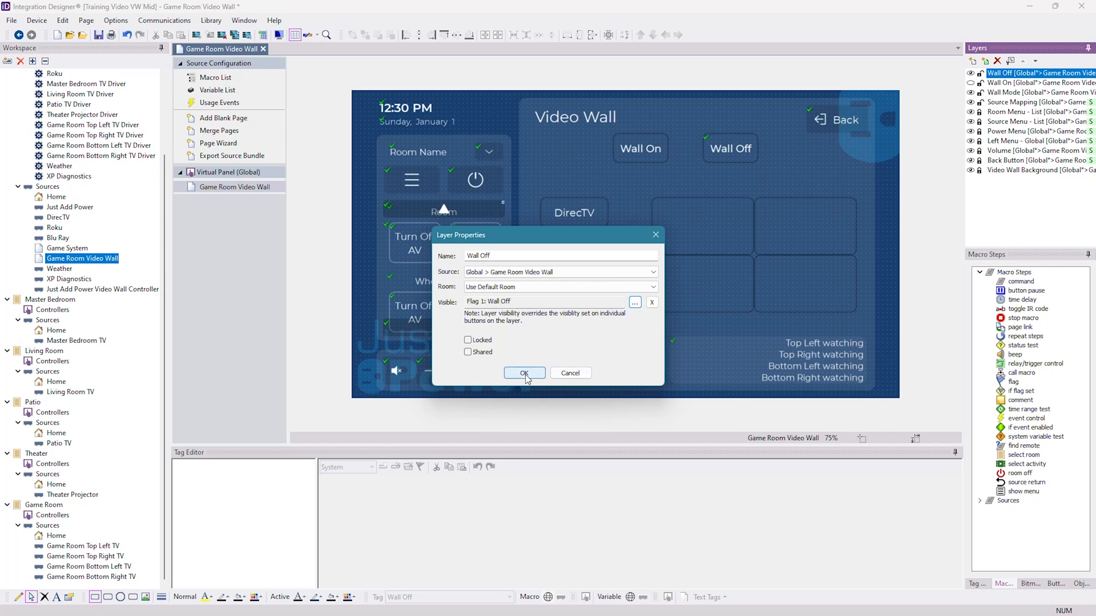
left_click(523, 373)
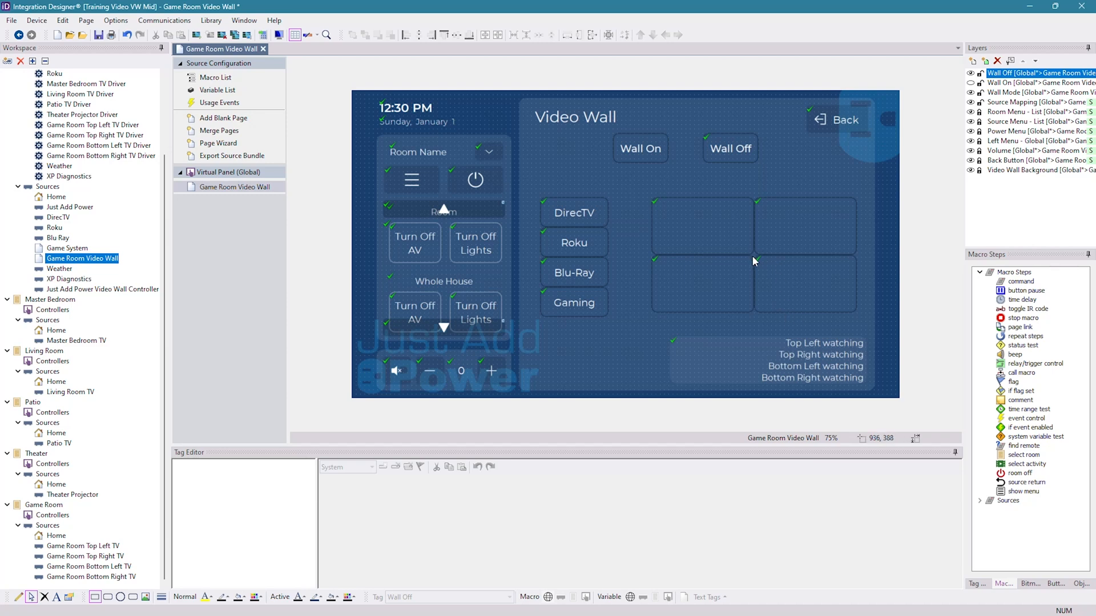
Step: Inspect the two upper quadrant buttons on the Wall Off layer
left_click(722, 224)
left_click(783, 228)
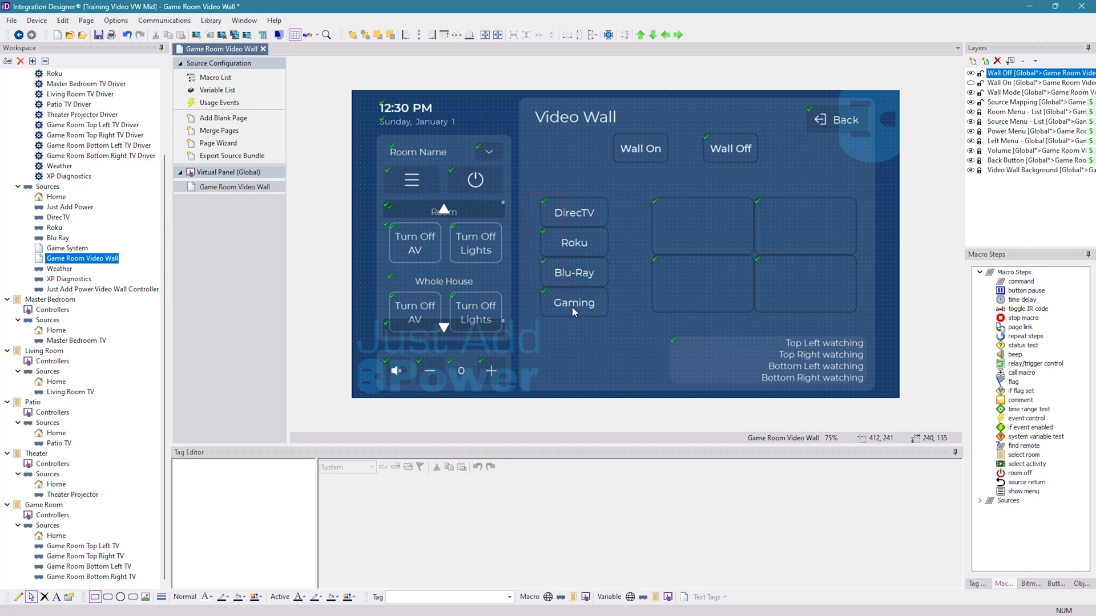
Step: Assign the Select Input 1 tag to the DirecTV button on the Wall Off layer
left_click_drag(565, 297, 599, 324)
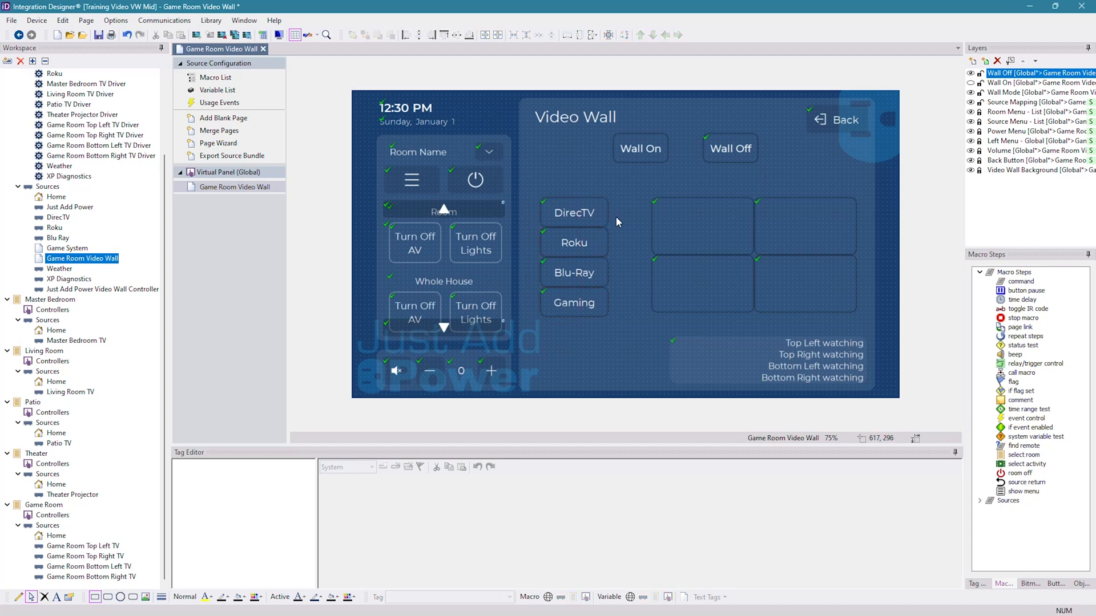
left_click(589, 211)
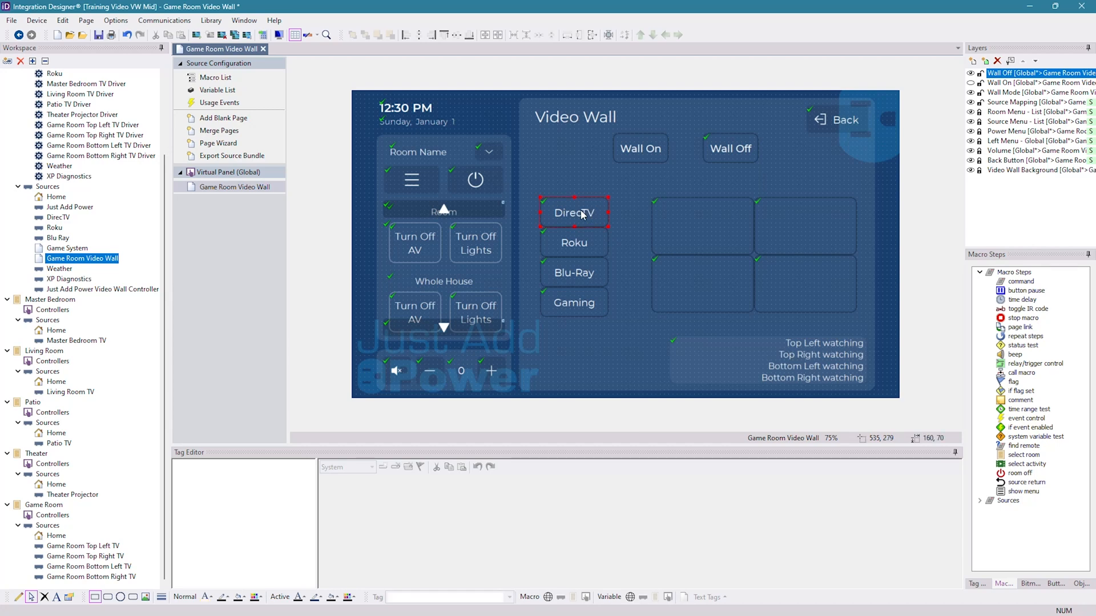
left_click(783, 227)
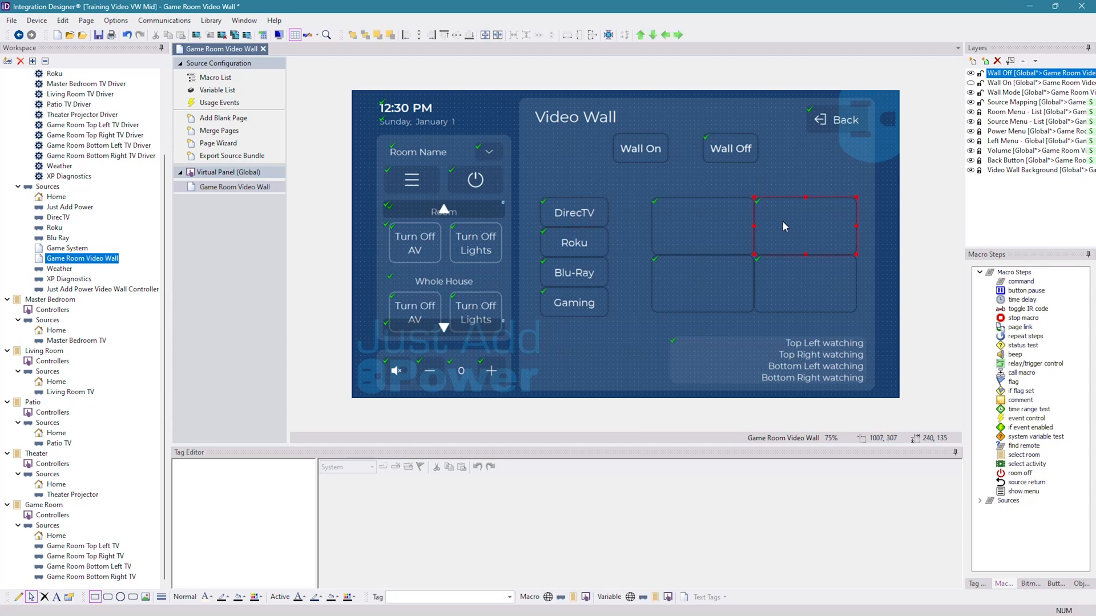
left_click(576, 213)
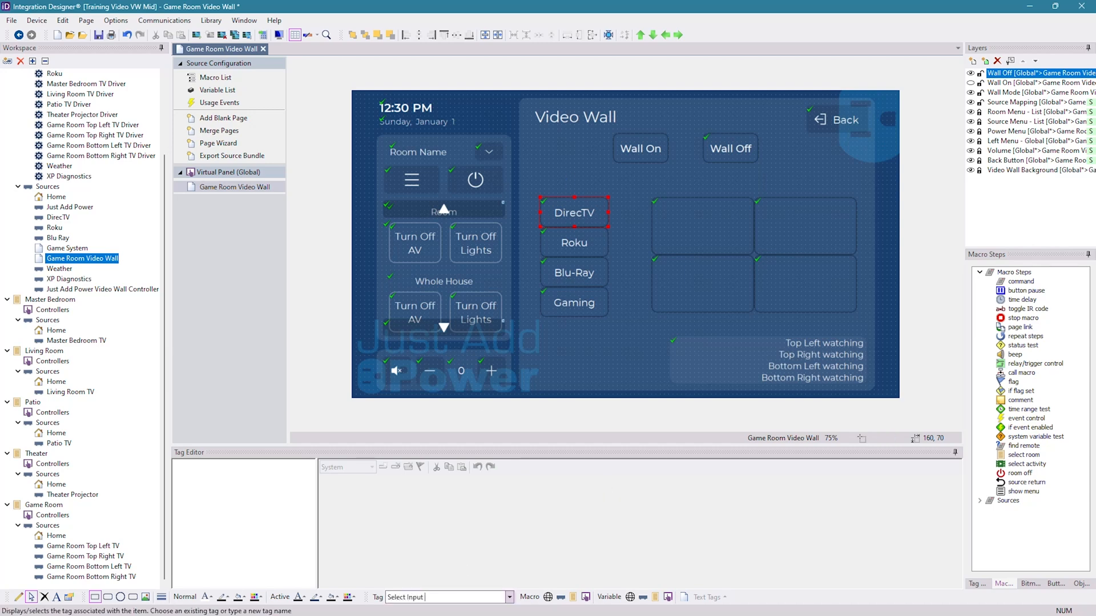
key("Return")
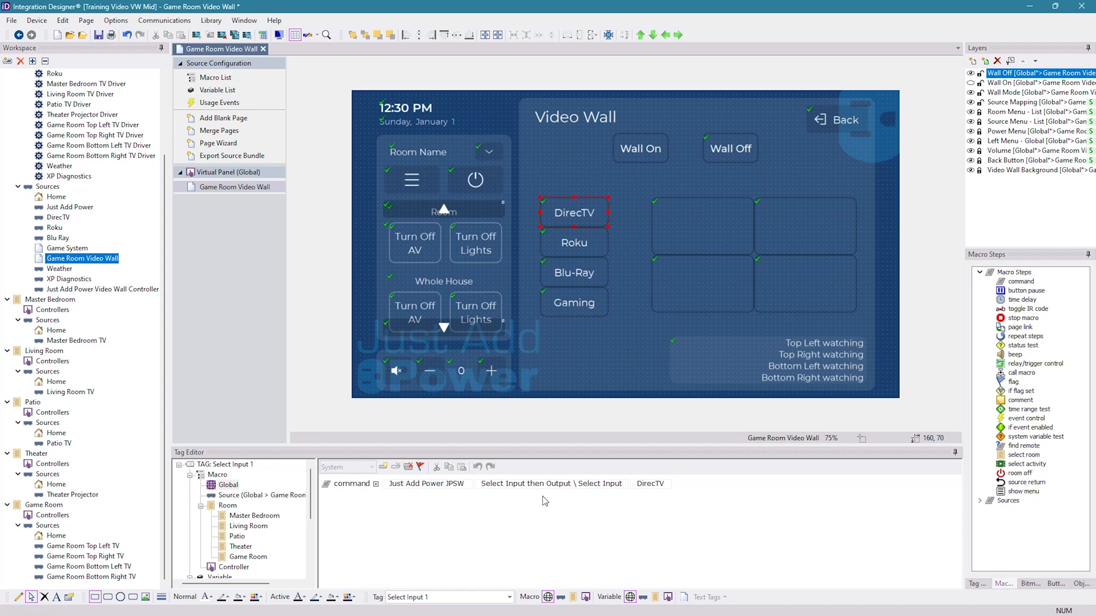
Step: Examine the Reversed variable in the global variable settings of the DirecTV button's Select Input 1 tag
scroll(241, 507, "down", 4)
scroll(235, 492, "up", 4)
scroll(234, 525, "down", 2)
left_click(229, 527)
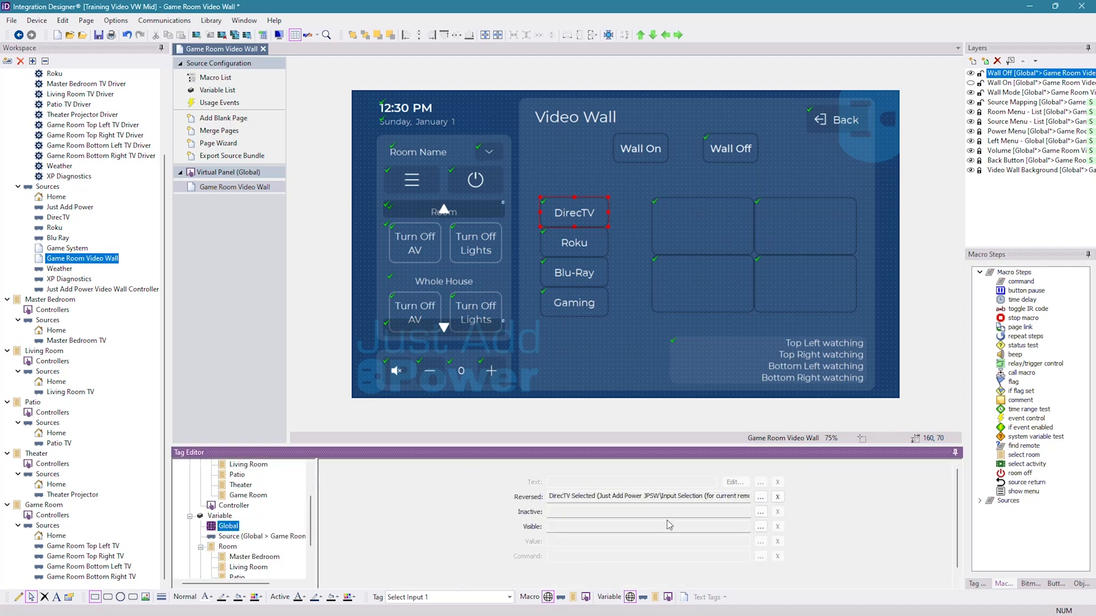
left_click_drag(583, 492, 551, 500)
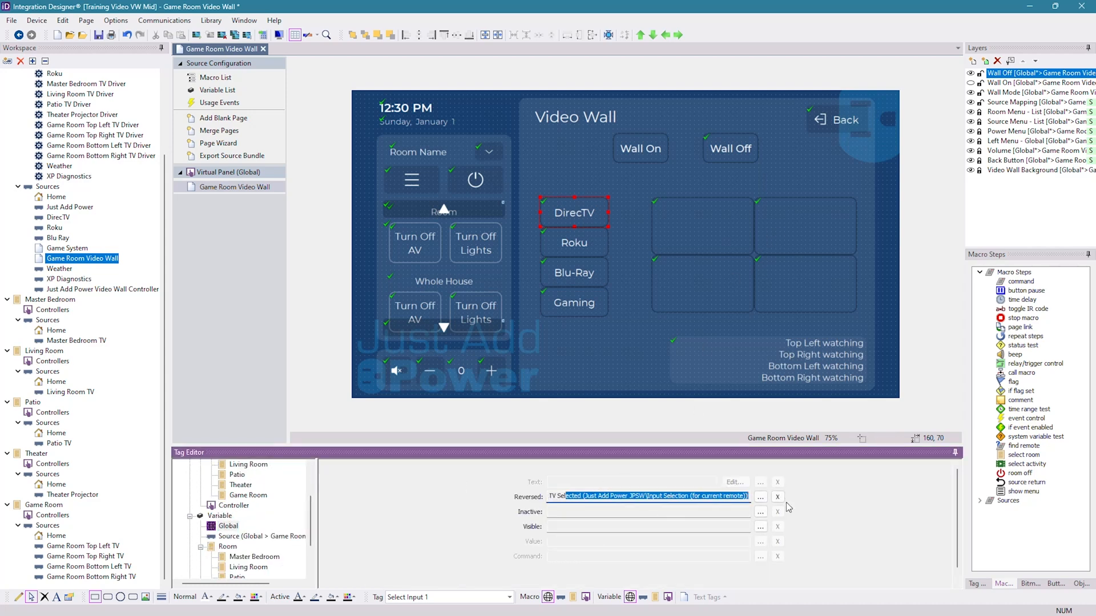
Step: Switch the DirecTV button to its reversed appearance, and restore its normal appearance
right_click(592, 213)
left_click(634, 219)
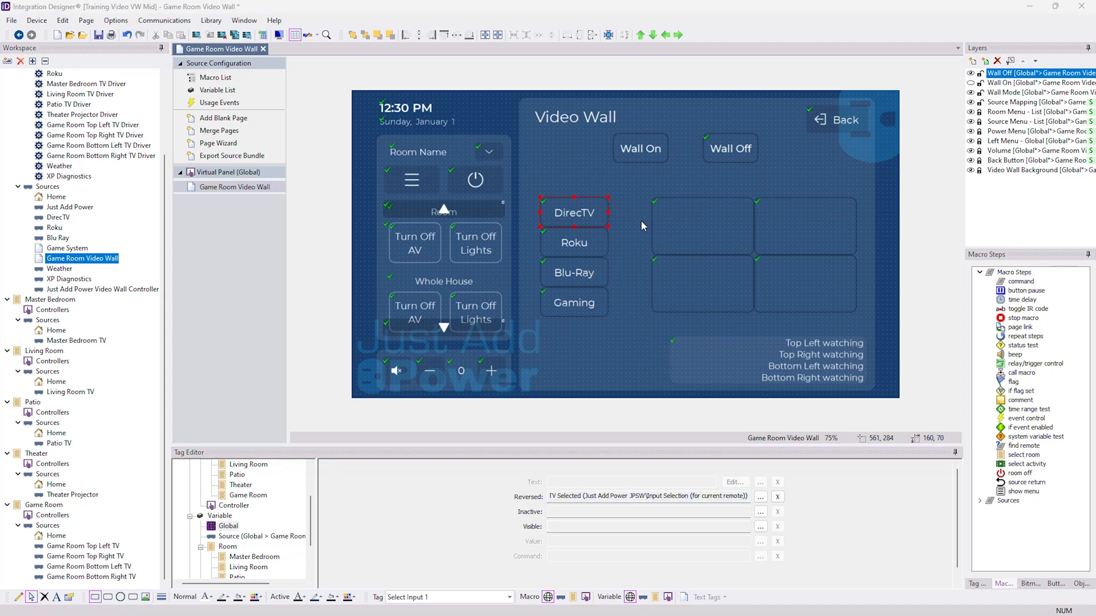
left_click(430, 311)
left_click(616, 422)
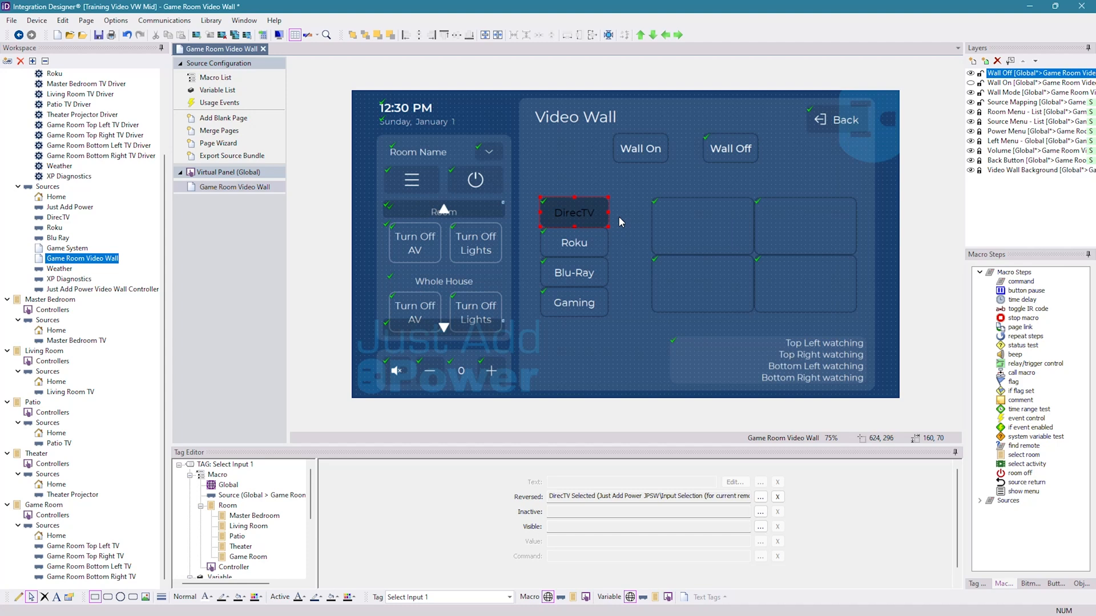
right_click(588, 217)
left_click(634, 221)
left_click(430, 311)
left_click(627, 422)
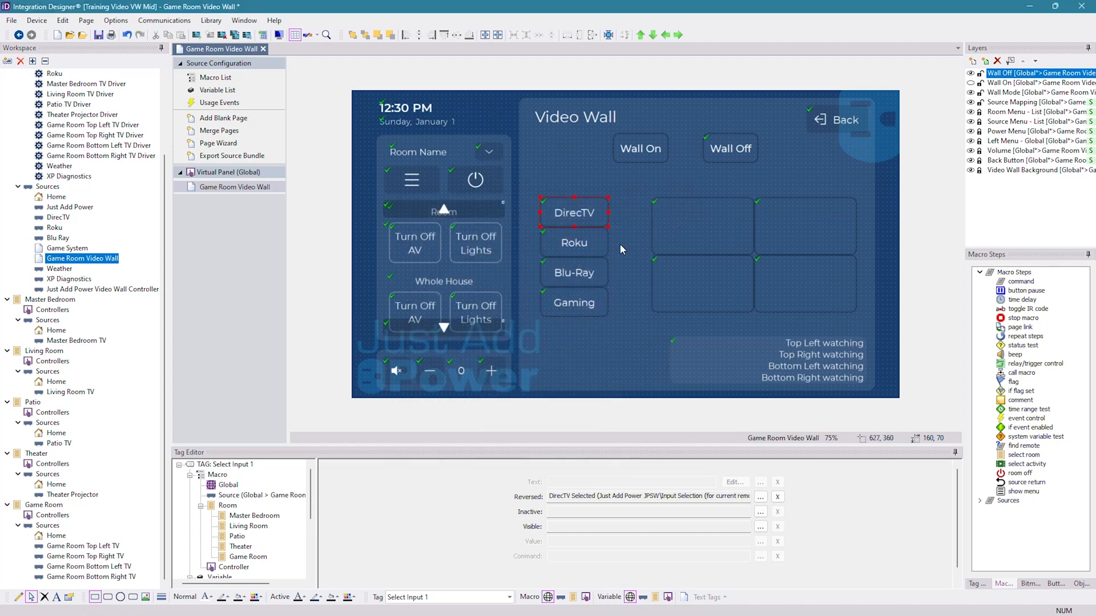
Step: Assign the Select Input 2 tag to the Roku button
left_click(577, 242)
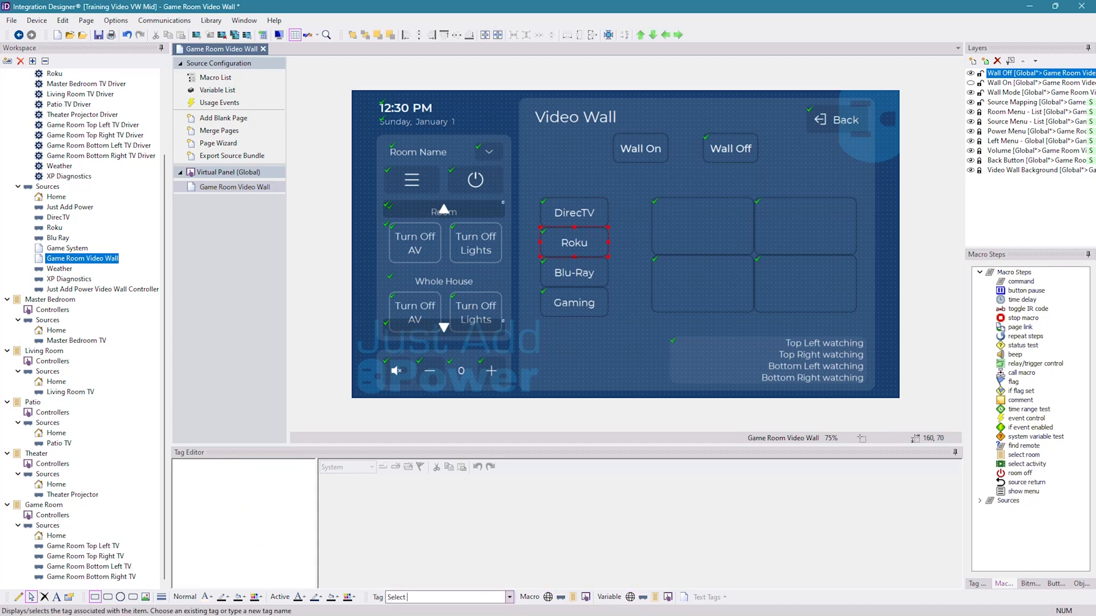
type("Select Input 2")
key("Return")
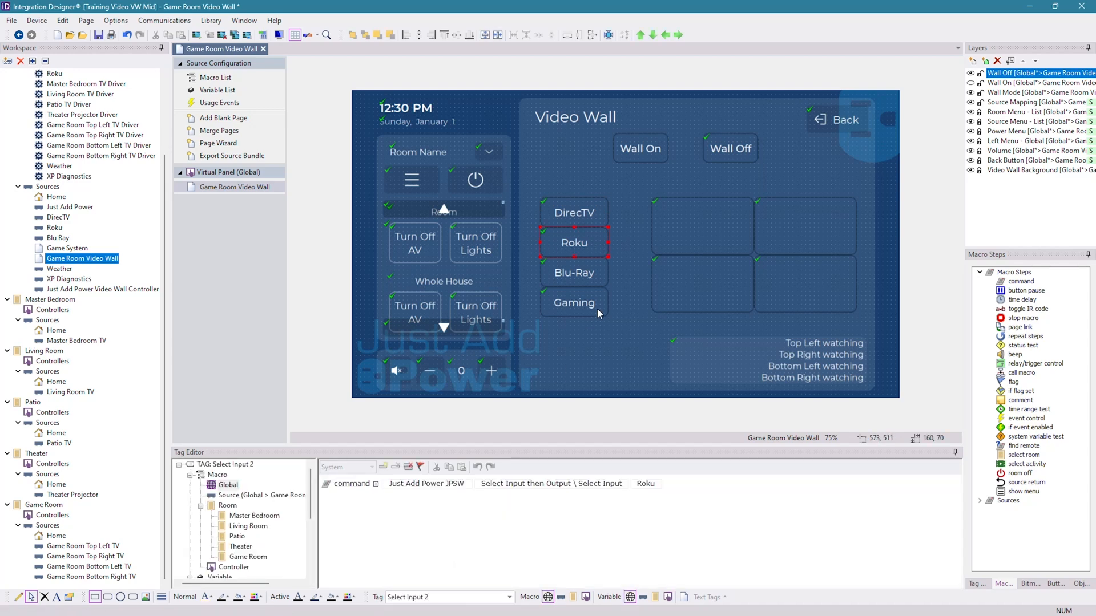
Step: Assign the Select Input 3 tag to the Blu-Ray button
left_click(592, 274)
mouse_move(455, 615)
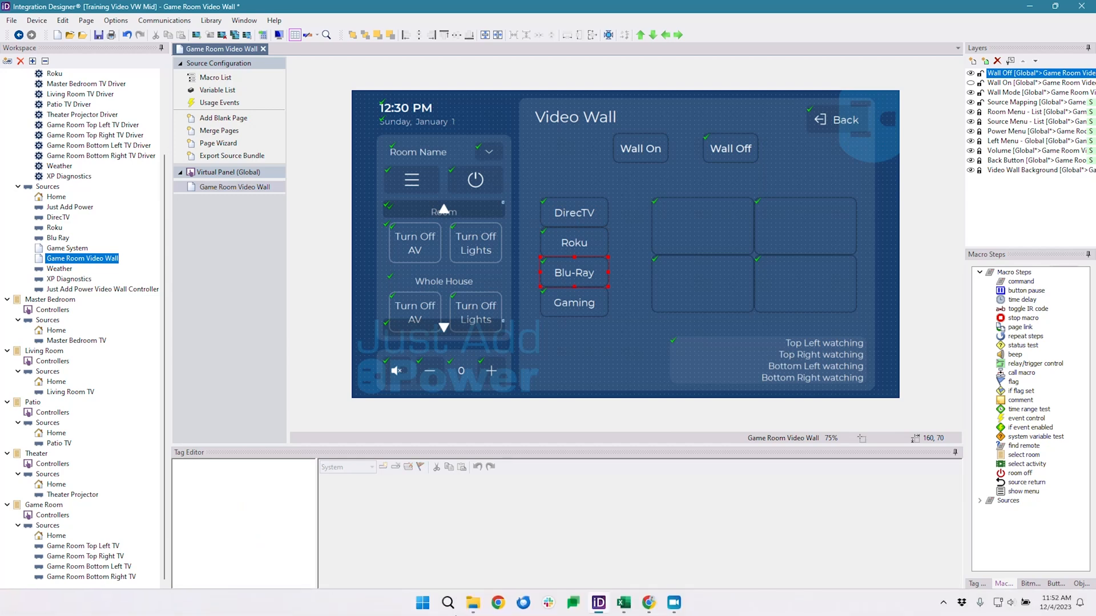
left_click(583, 260)
left_click(454, 594)
key("End")
type("Inp")
key("Return")
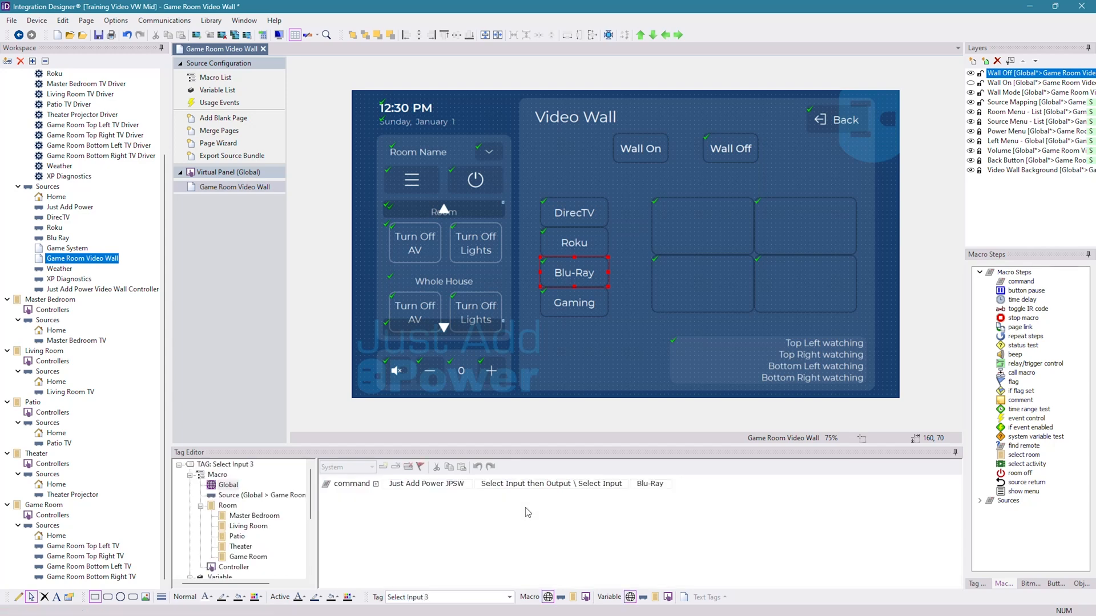
Step: Assign the Select Input 4 tag to the Gaming button
left_click(594, 311)
left_click(465, 596)
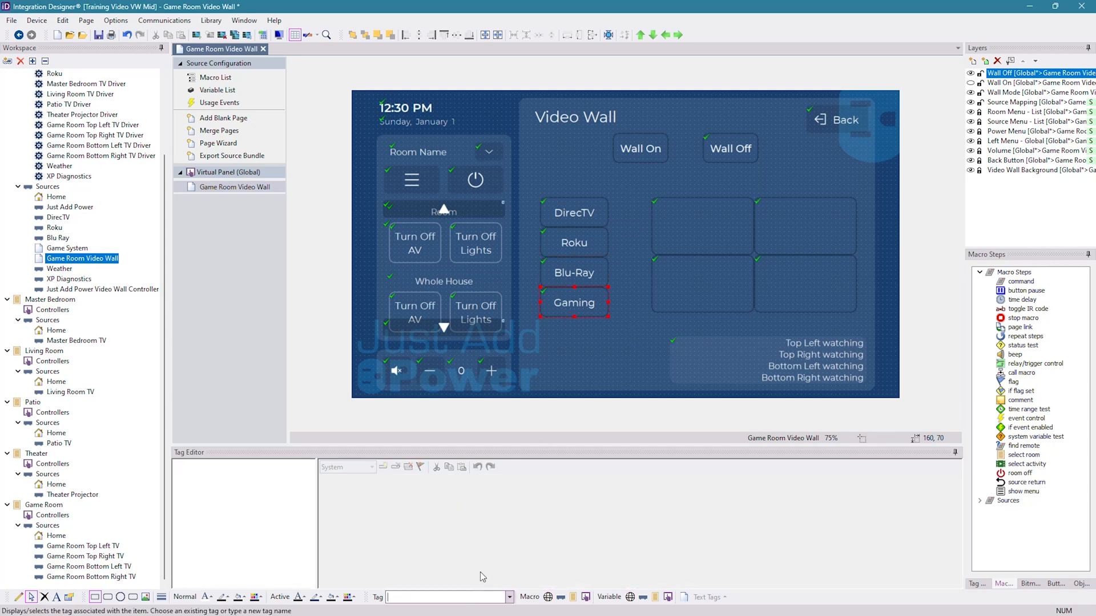
type("Select Input 4")
key("Return")
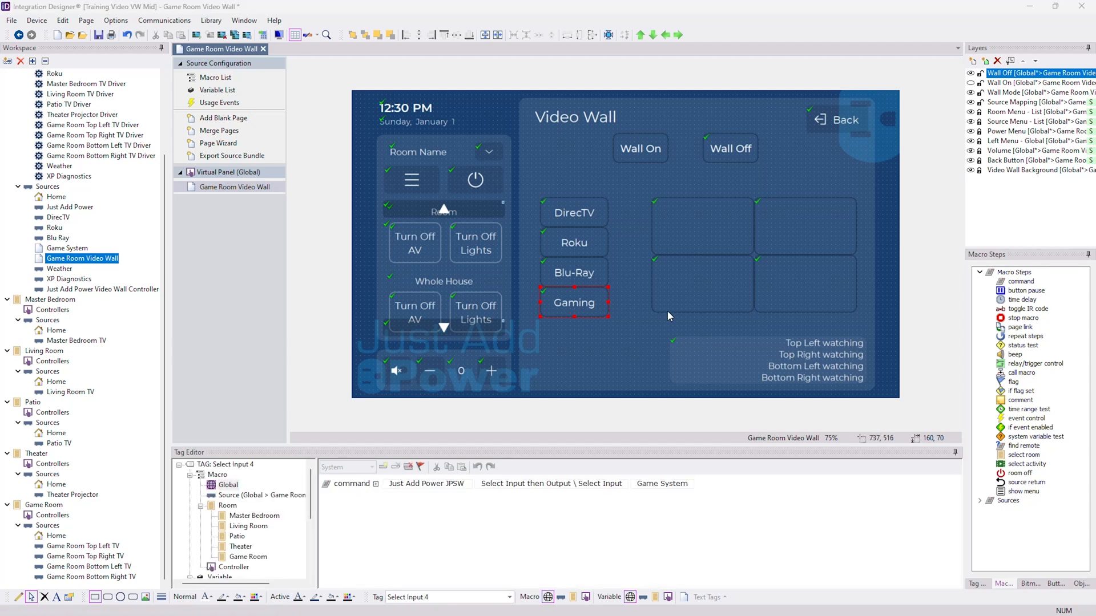
Step: Assign the Set Output 5 tag to the upper-left quadrant button and add a command step to its global macro
left_click(687, 232)
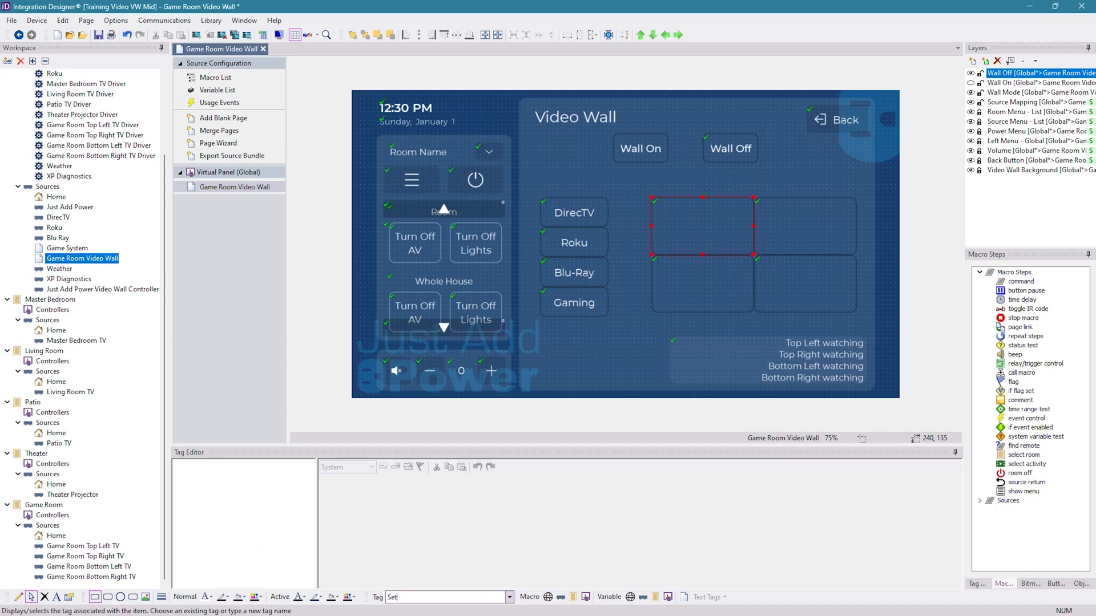
key("Return")
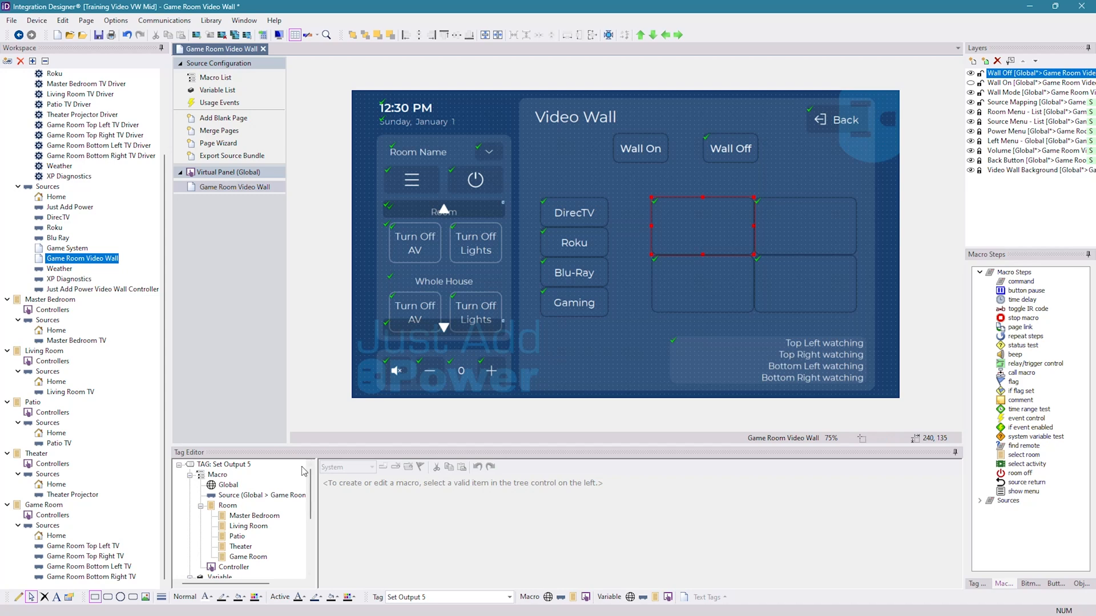
left_click(228, 485)
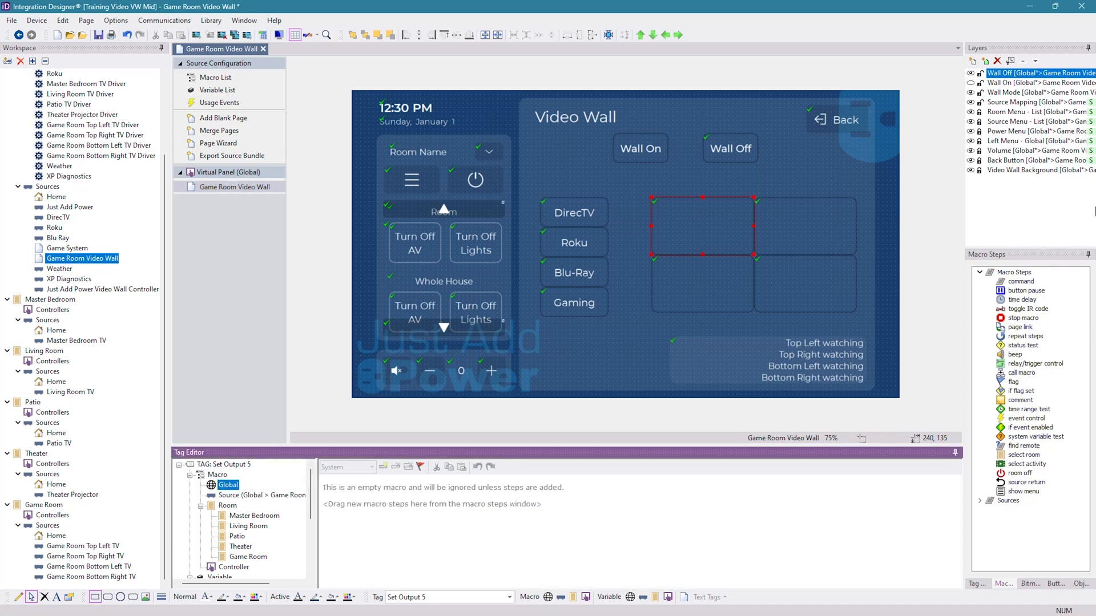
left_click_drag(1021, 281, 441, 491)
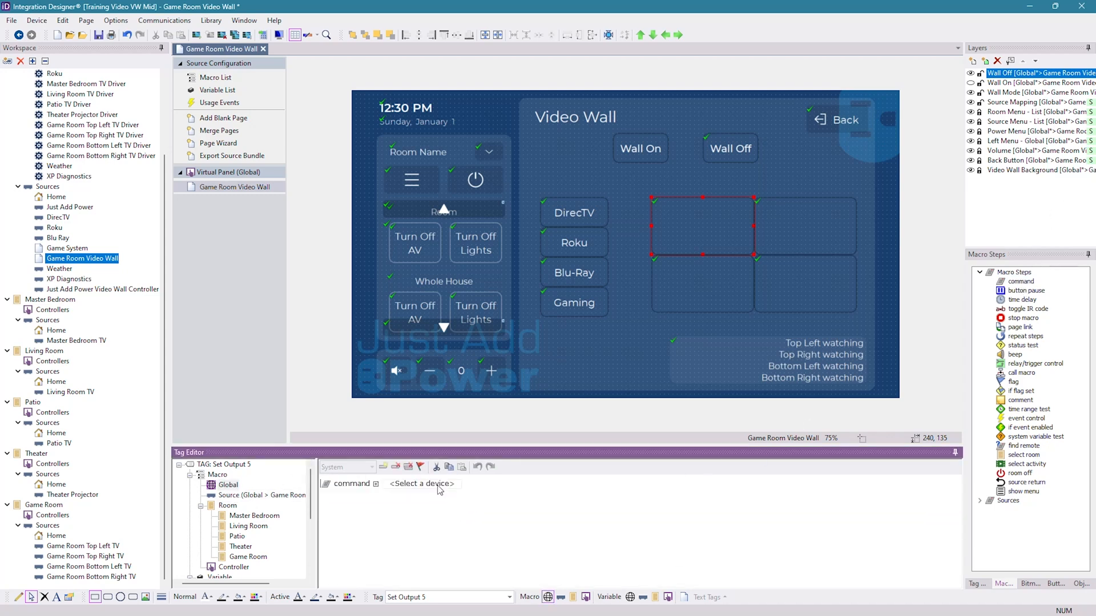
Step: Configure the command as Just Add Power JPSW, Select Input then Output \ Set Output, Game Room TL, and copy the macro step
left_click(435, 485)
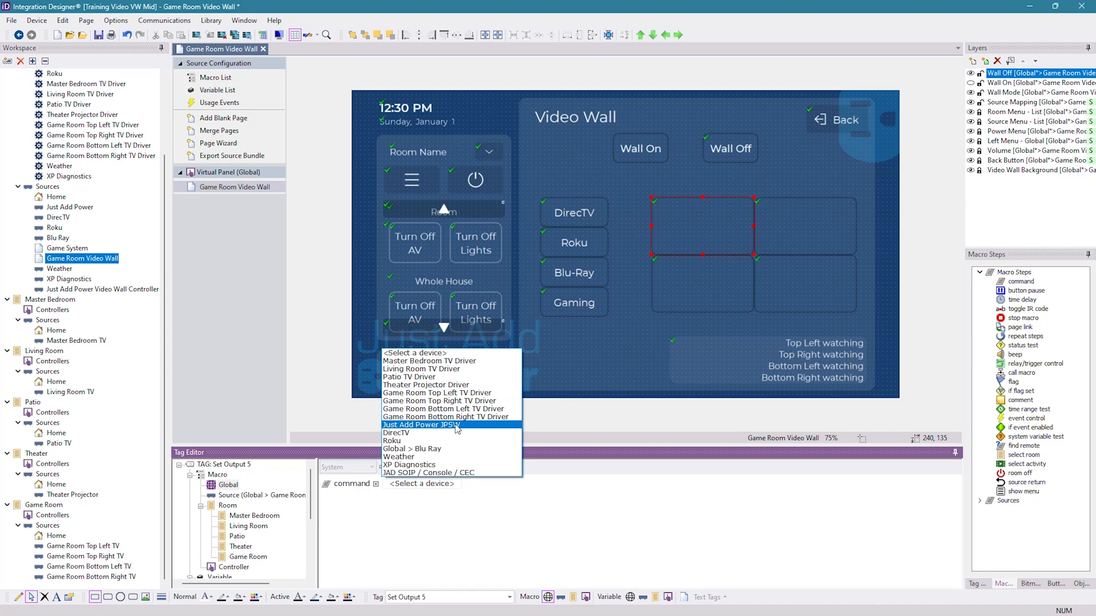
left_click(479, 427)
left_click(517, 484)
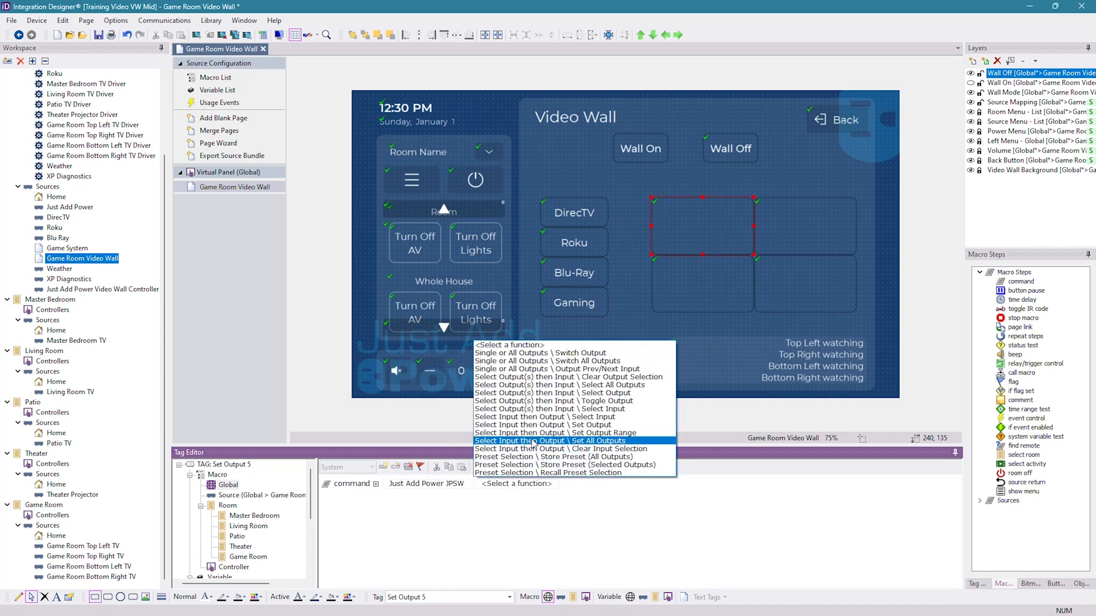
left_click(620, 428)
left_click(662, 485)
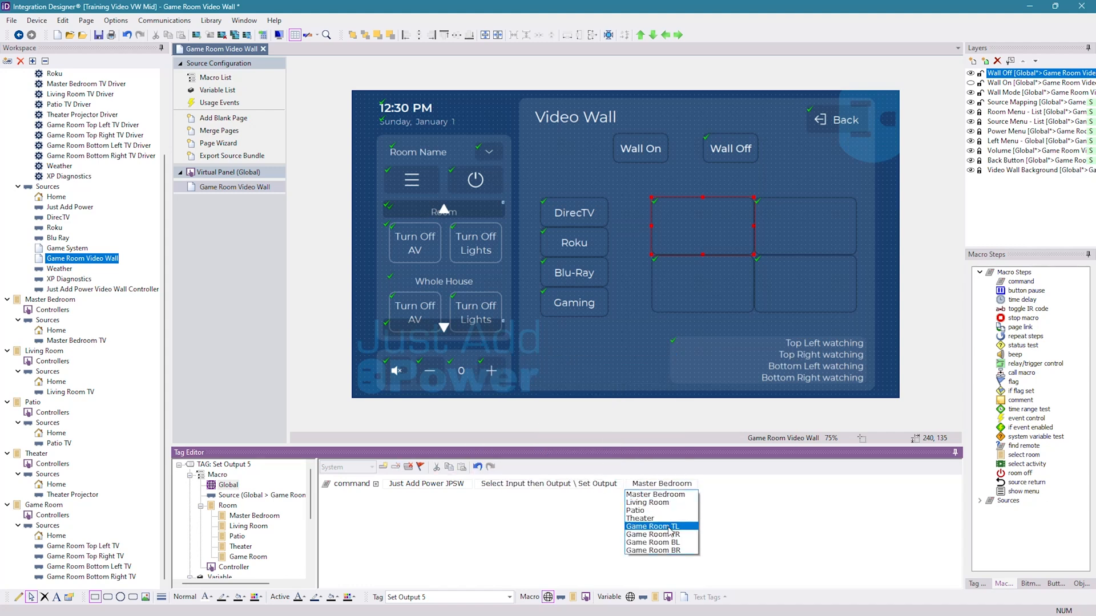
left_click(670, 527)
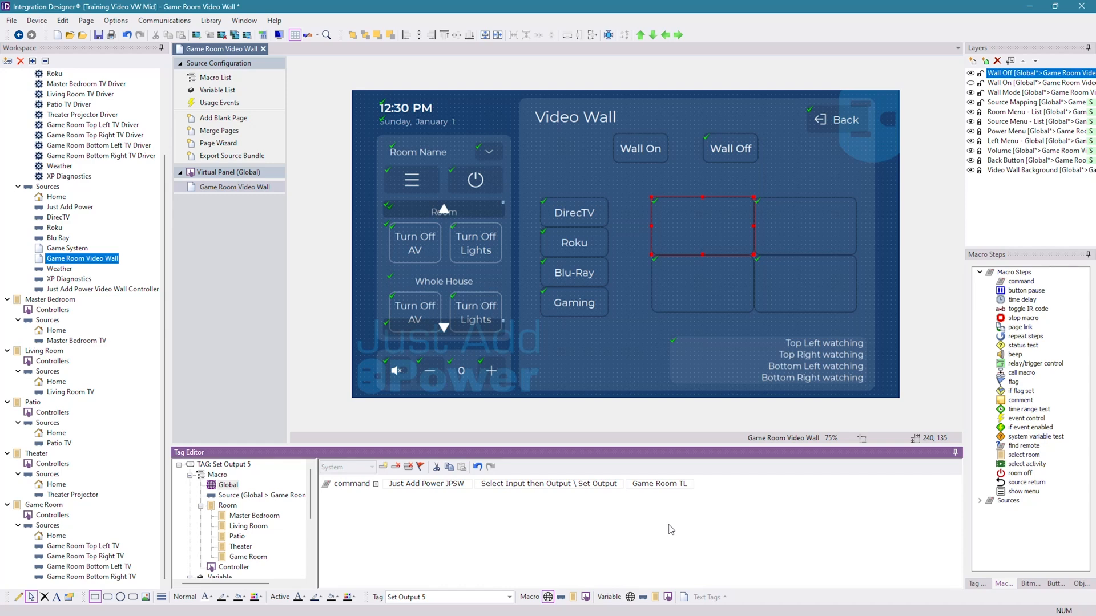
left_click(452, 469)
Step: Tag the upper-right quadrant button Set Output 6 and paste the command into its global macro with output Game Room TR
left_click(796, 219)
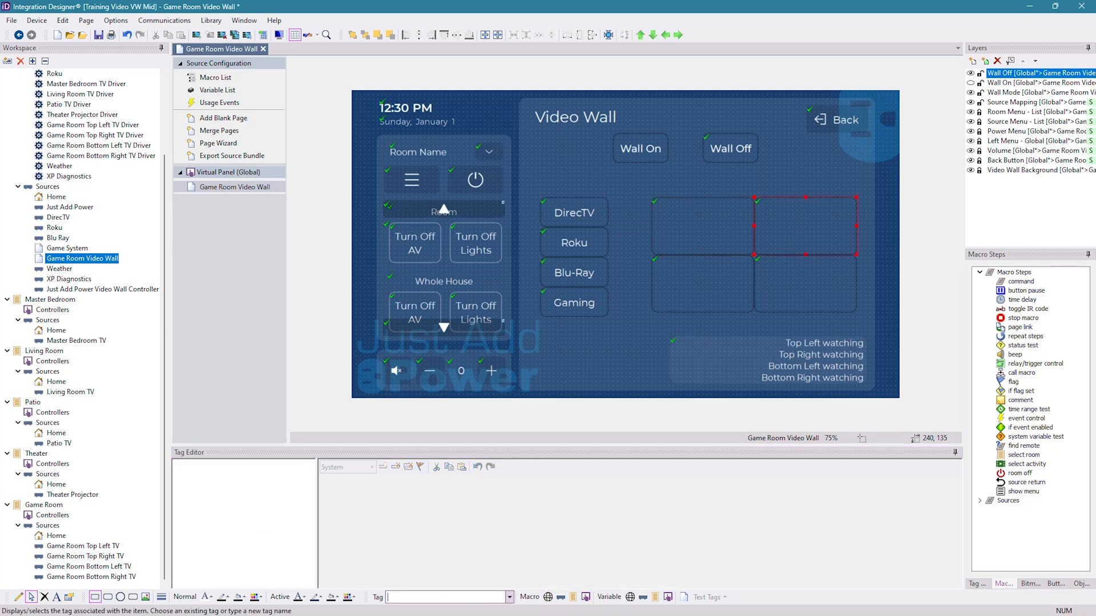
type("6")
key("Return")
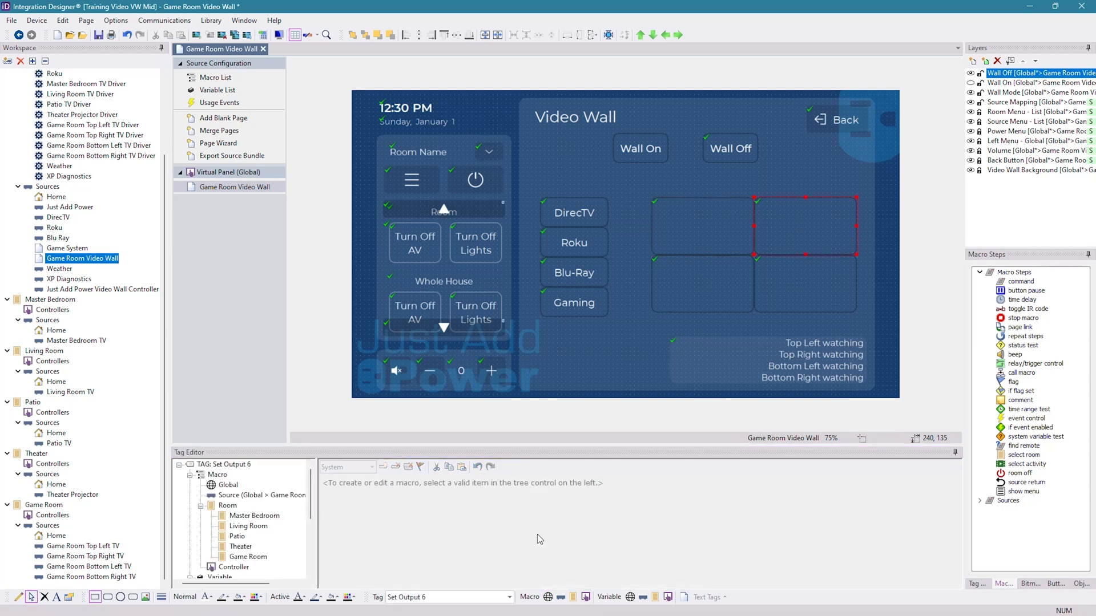
left_click(540, 532)
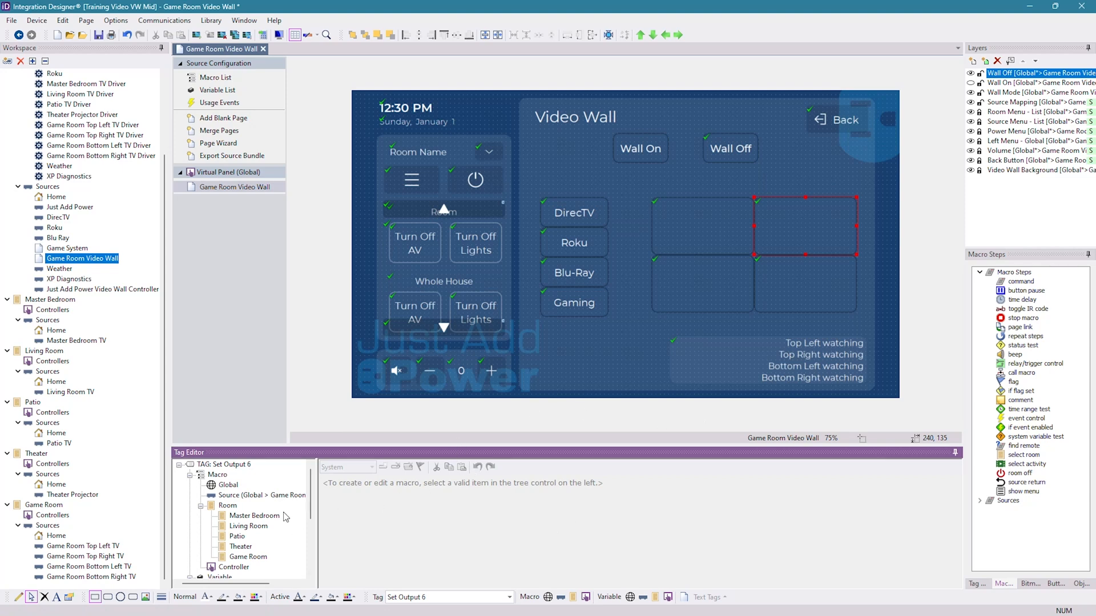
left_click(227, 486)
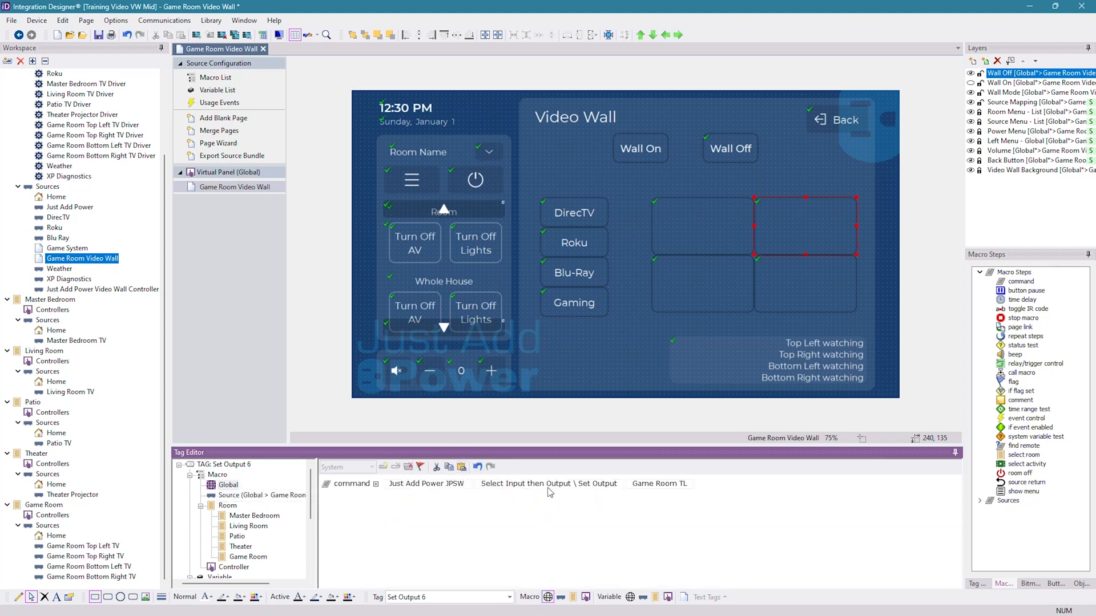
left_click(657, 486)
left_click(674, 536)
Step: Tag the lower-left quadrant button Set Output 7 and paste the command into its global macro with output Game Room BL
left_click(694, 289)
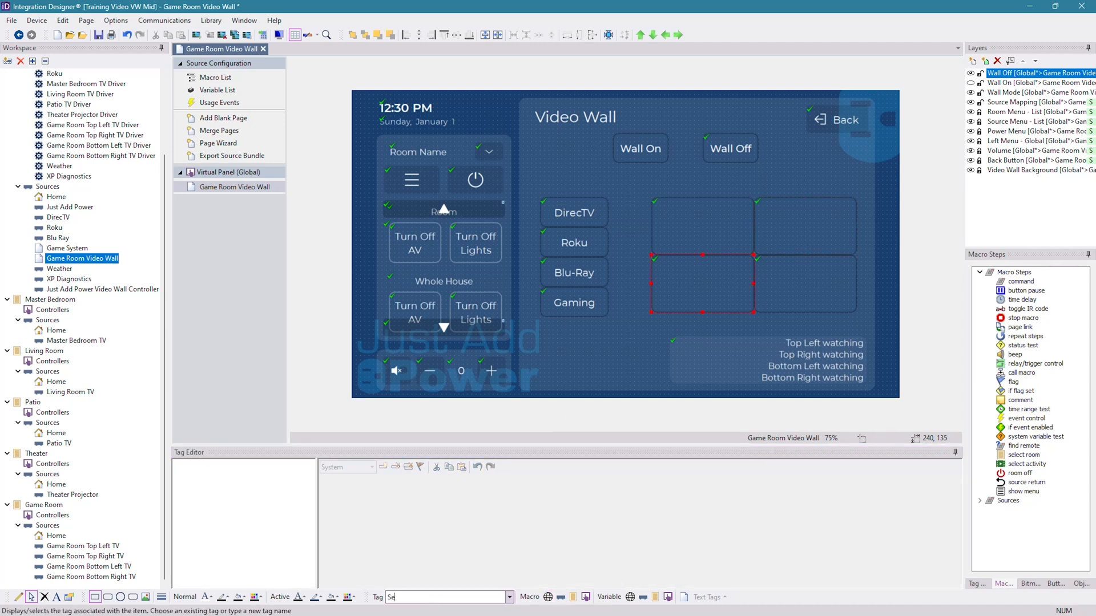
key("Return")
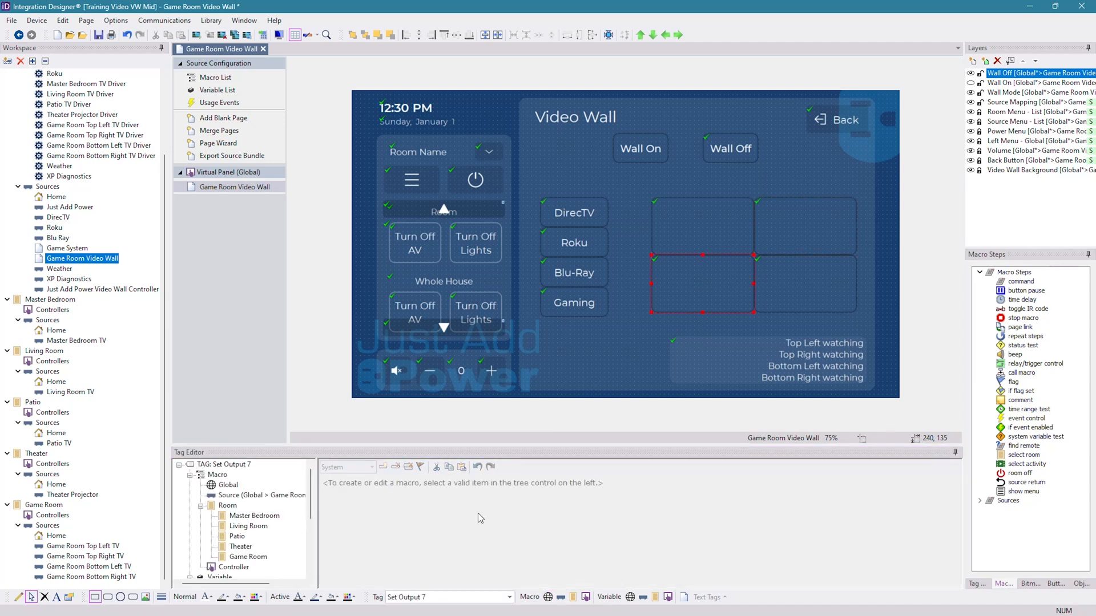
left_click(229, 486)
left_click(462, 467)
left_click(659, 484)
left_click(662, 544)
Step: Tag the lower-right quadrant button Set Output 8 and paste the command into its global macro with output Game Room BR
left_click(792, 283)
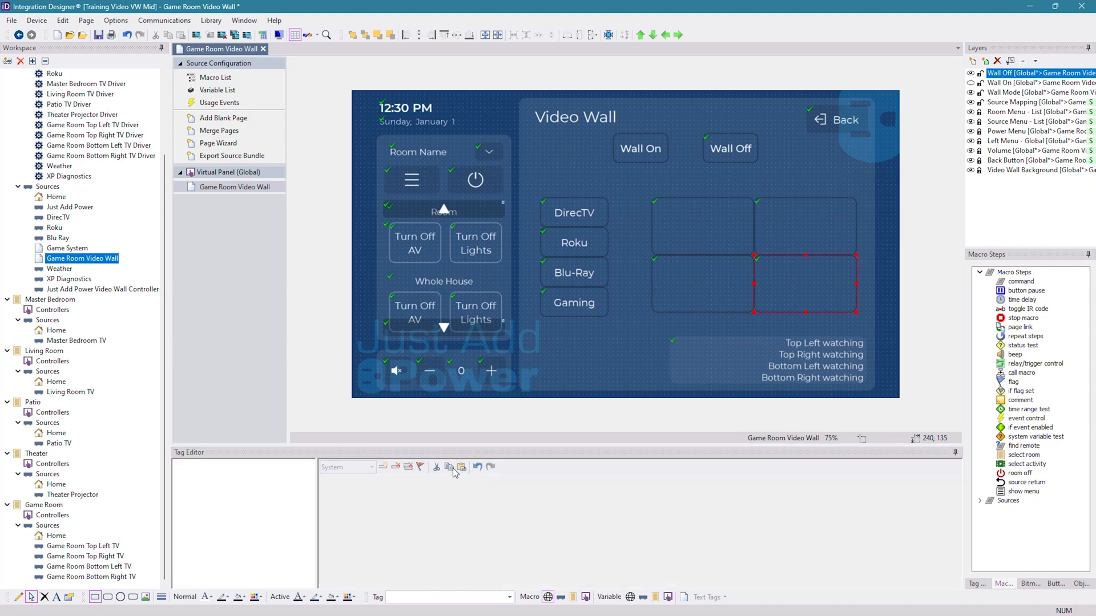
type("Set Output 8")
key("Return")
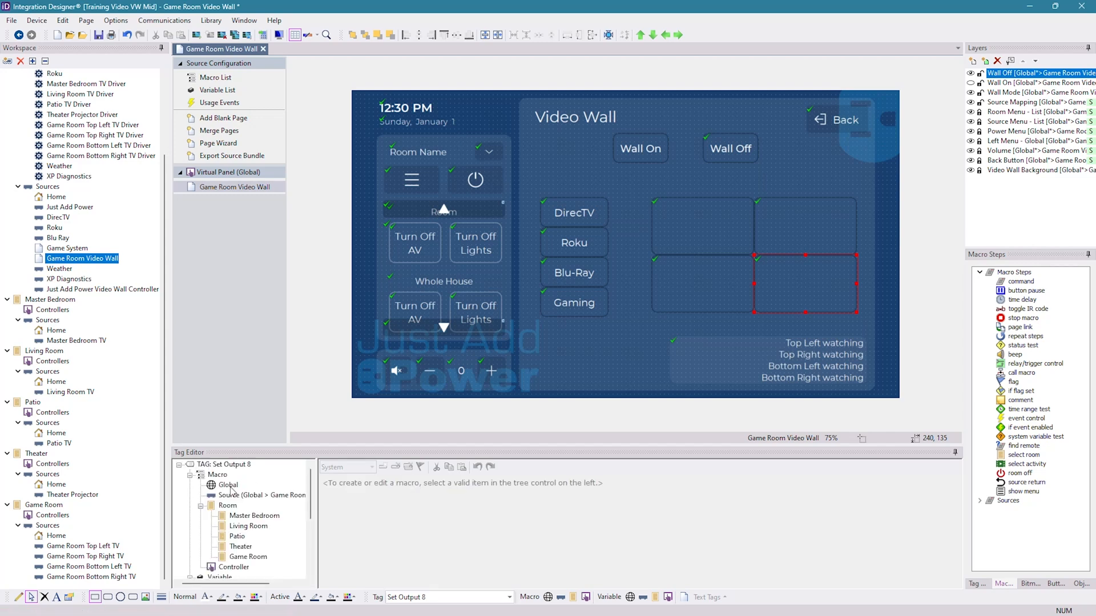
left_click(228, 485)
left_click(462, 468)
left_click(662, 483)
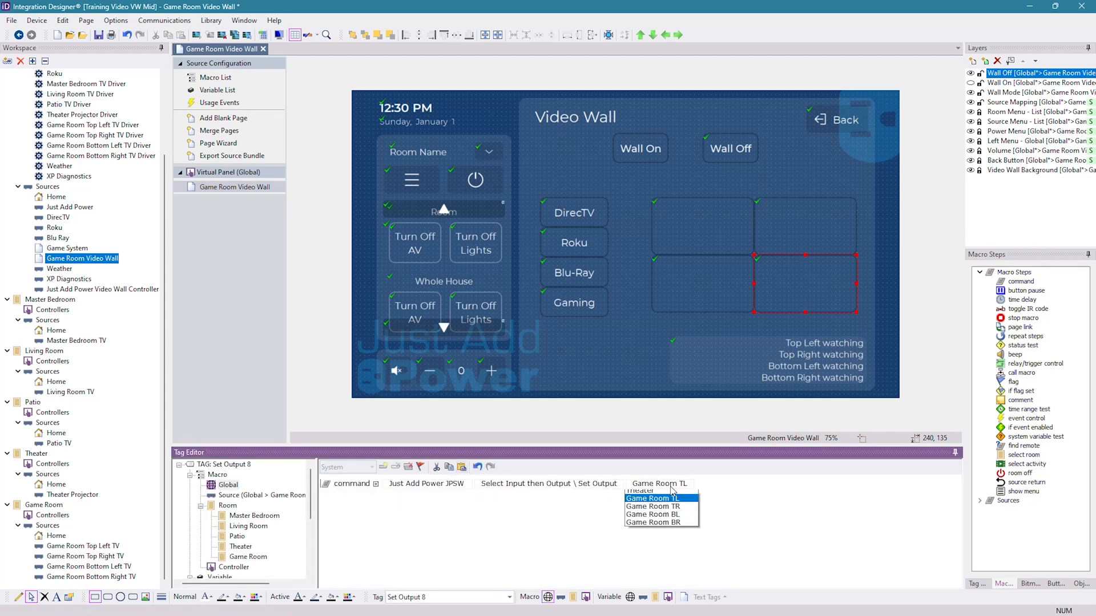
left_click(654, 550)
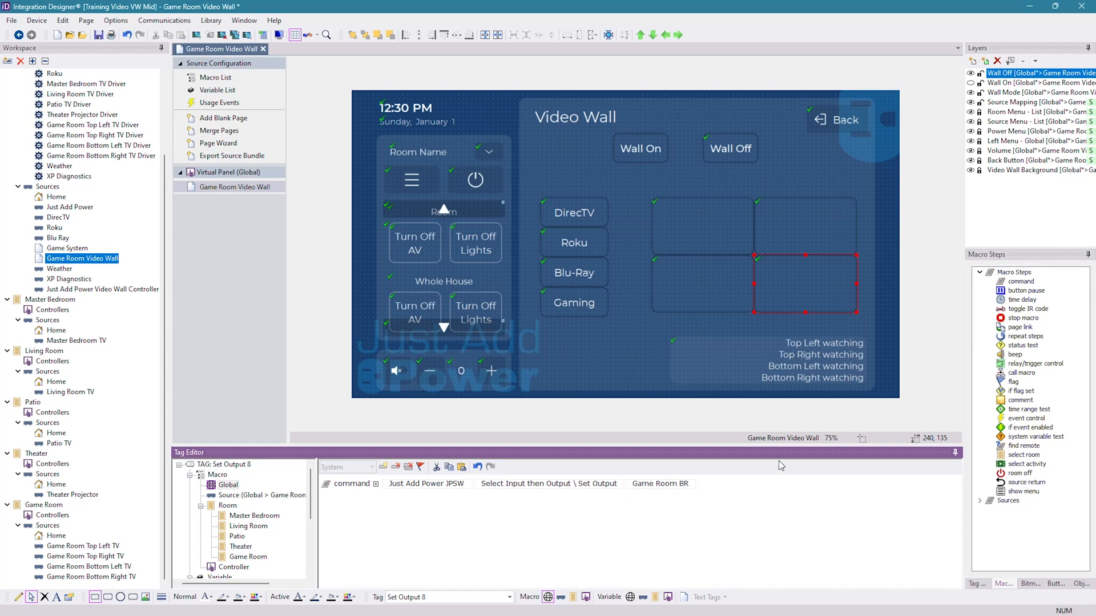
Step: Insert the Just Add Power JPSW variable Game Room TL Current Input Name as the upper-left quadrant button's text
left_click(710, 219)
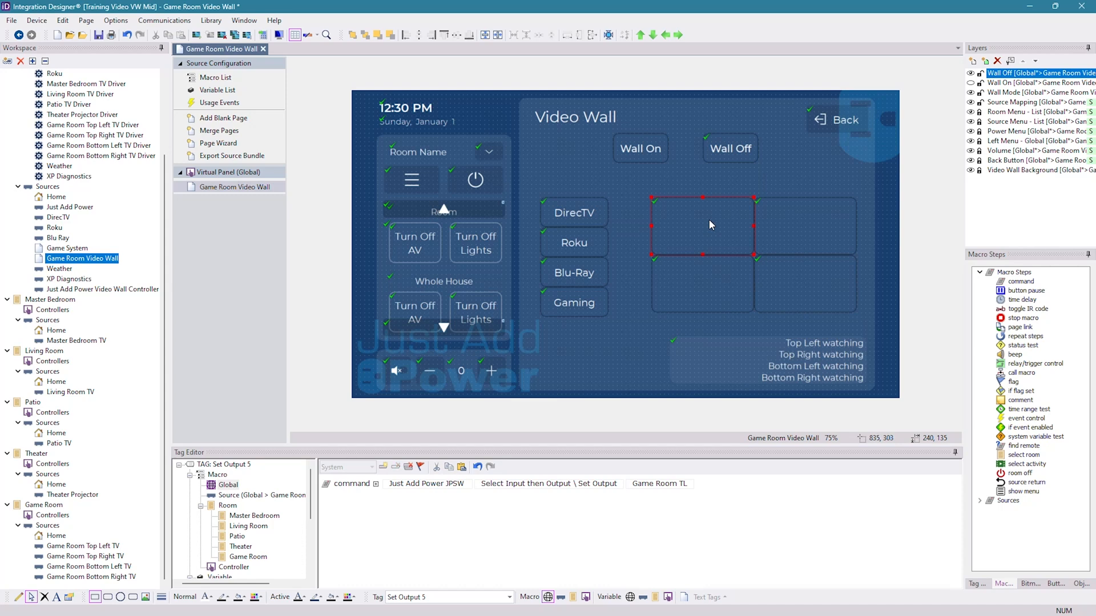
left_click(585, 211)
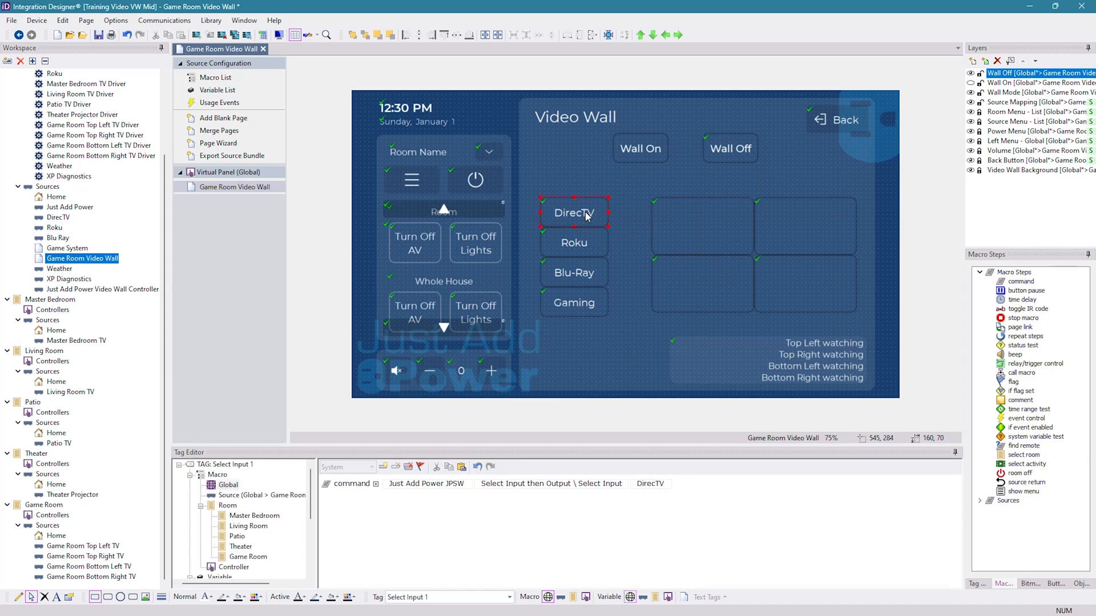
left_click(712, 223)
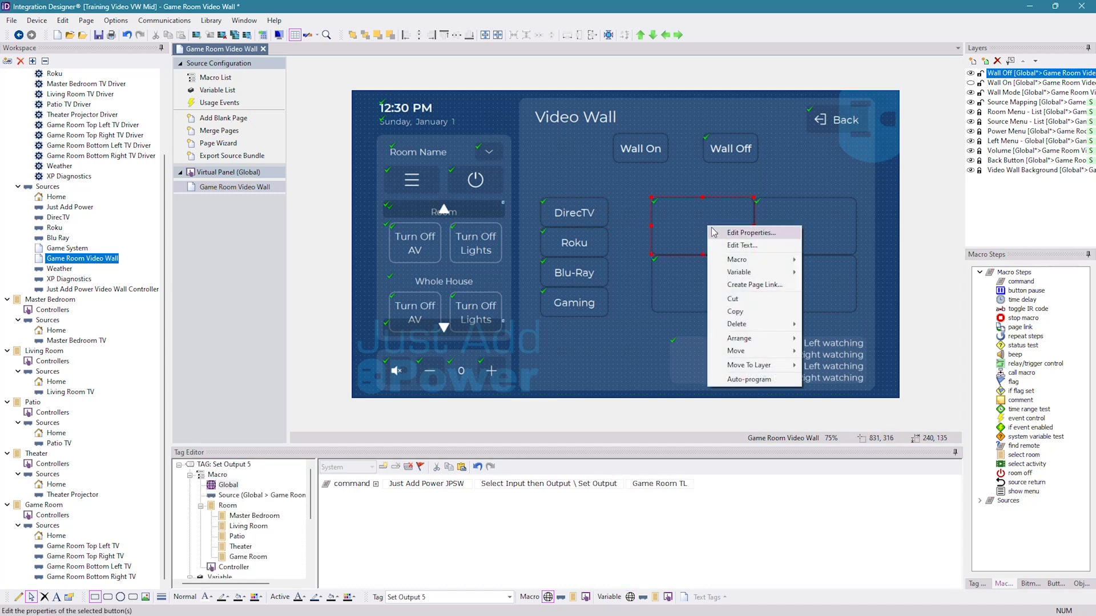
left_click(741, 246)
left_click(656, 249)
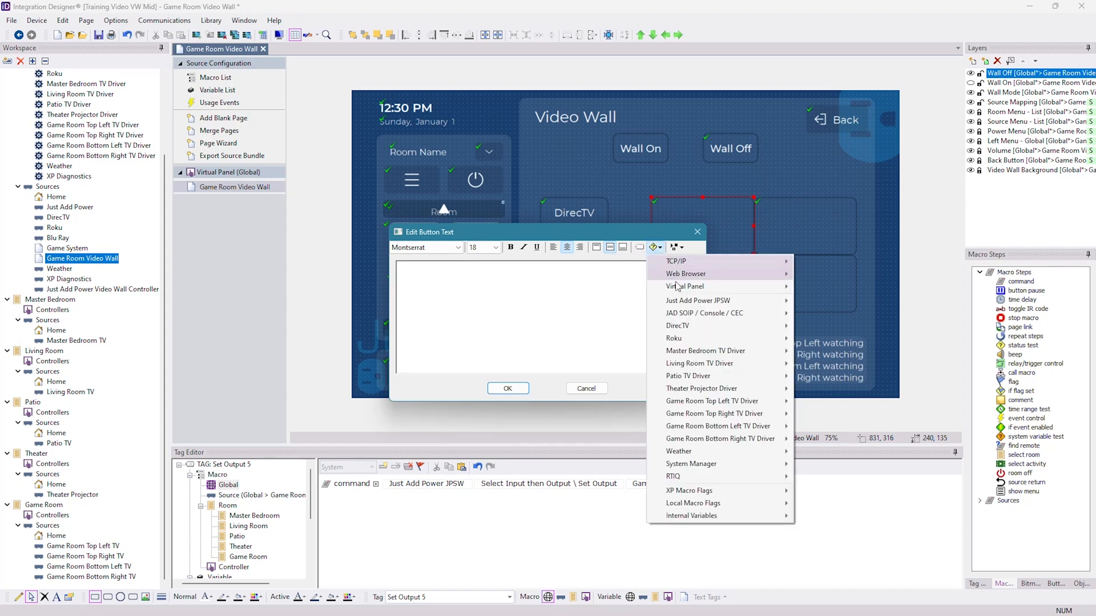
mouse_move(754, 303)
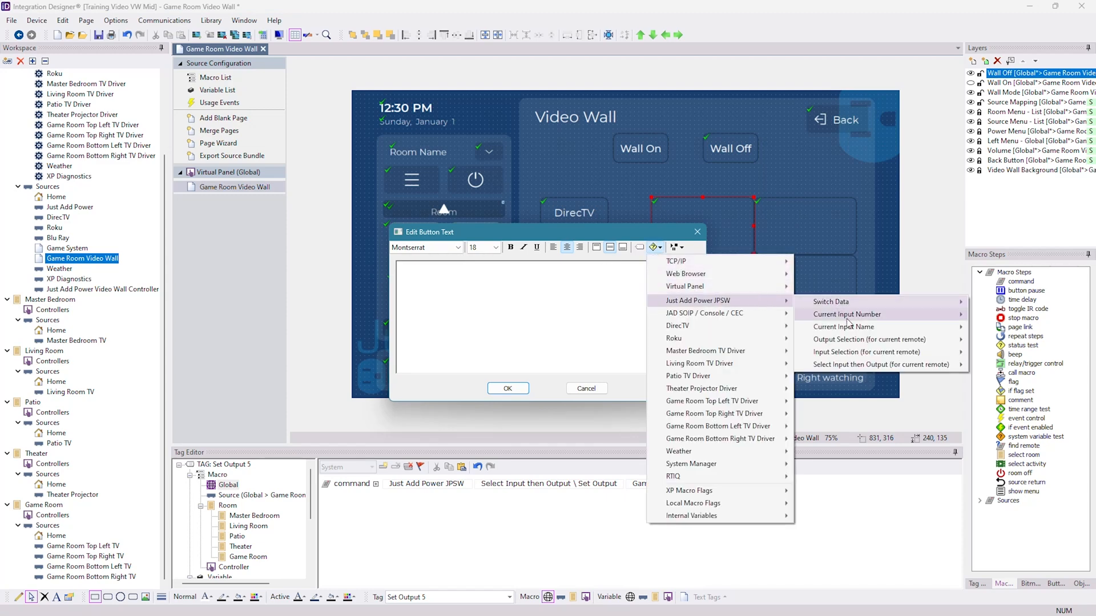
mouse_move(854, 327)
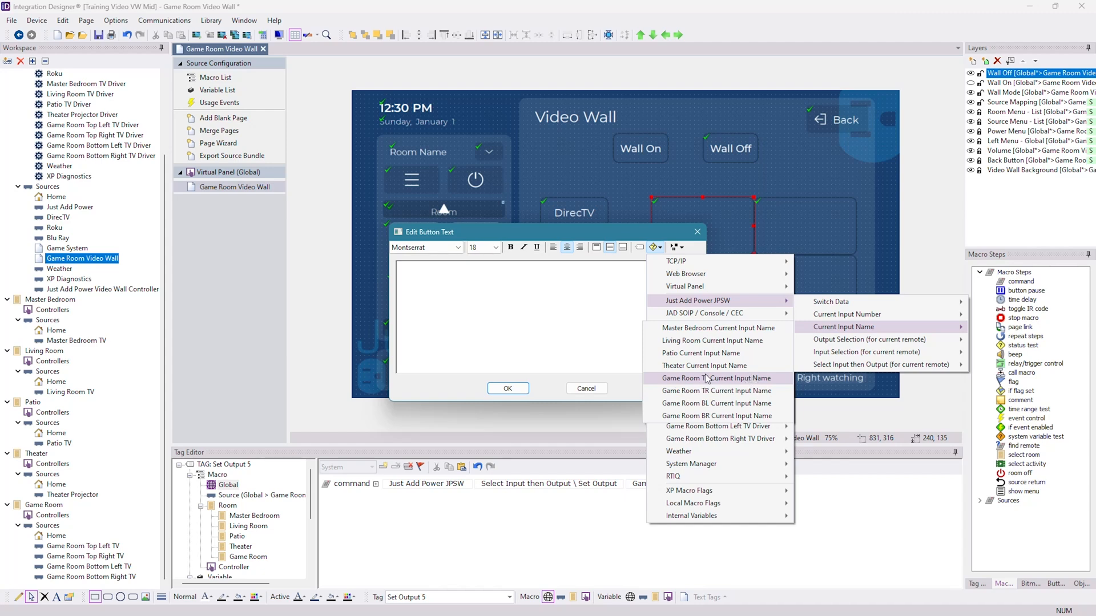
left_click(751, 381)
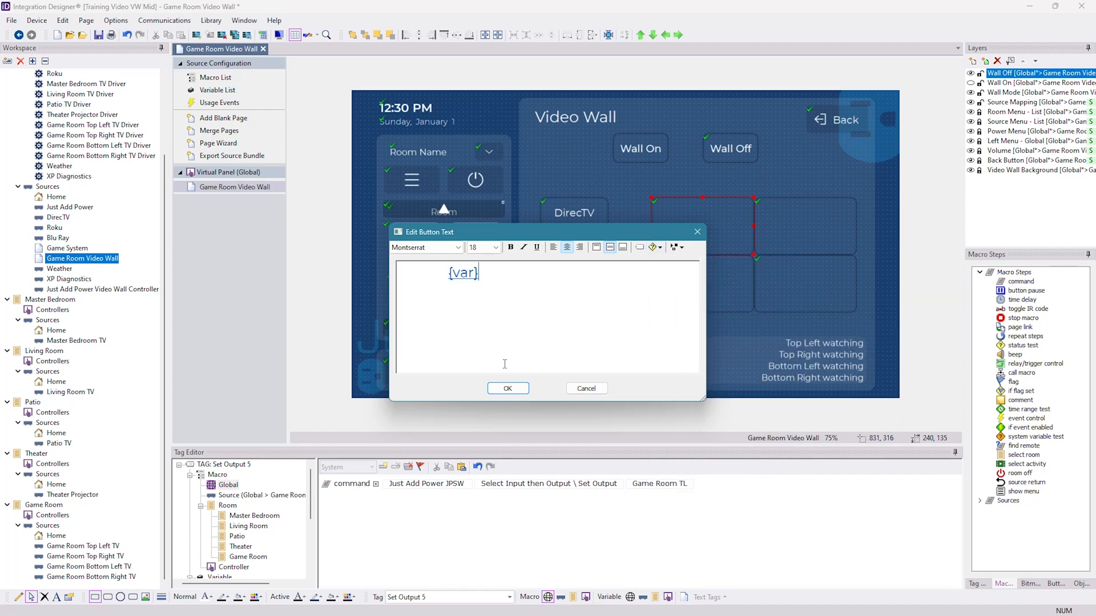
left_click(512, 389)
Step: Insert the Just Add Power JPSW variable Game Room TR Current Input Name as the upper-right quadrant button's text
right_click(787, 226)
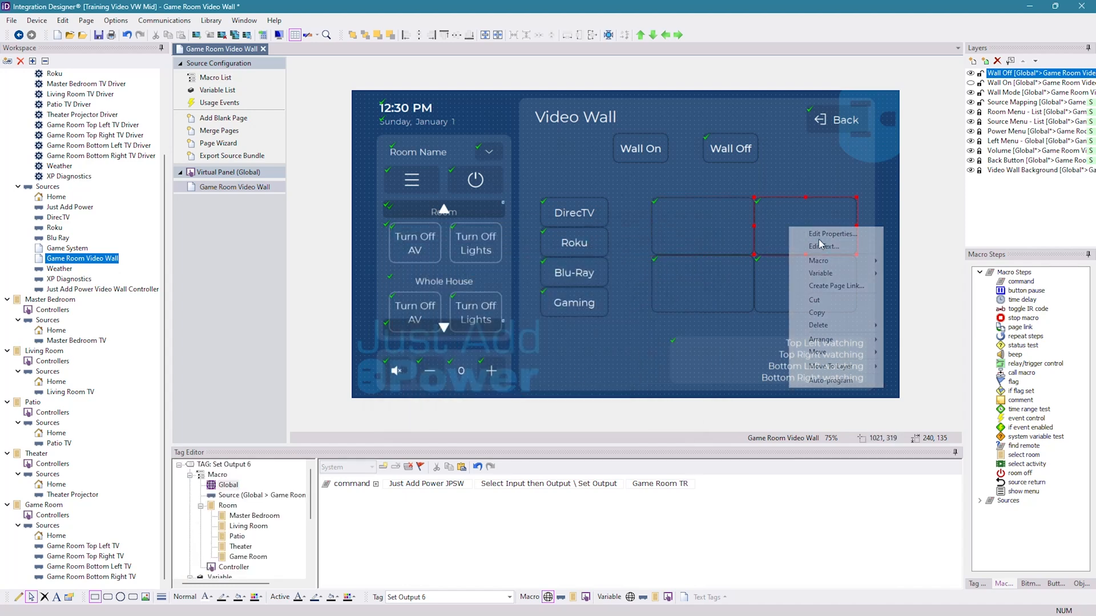
left_click(836, 248)
left_click(654, 250)
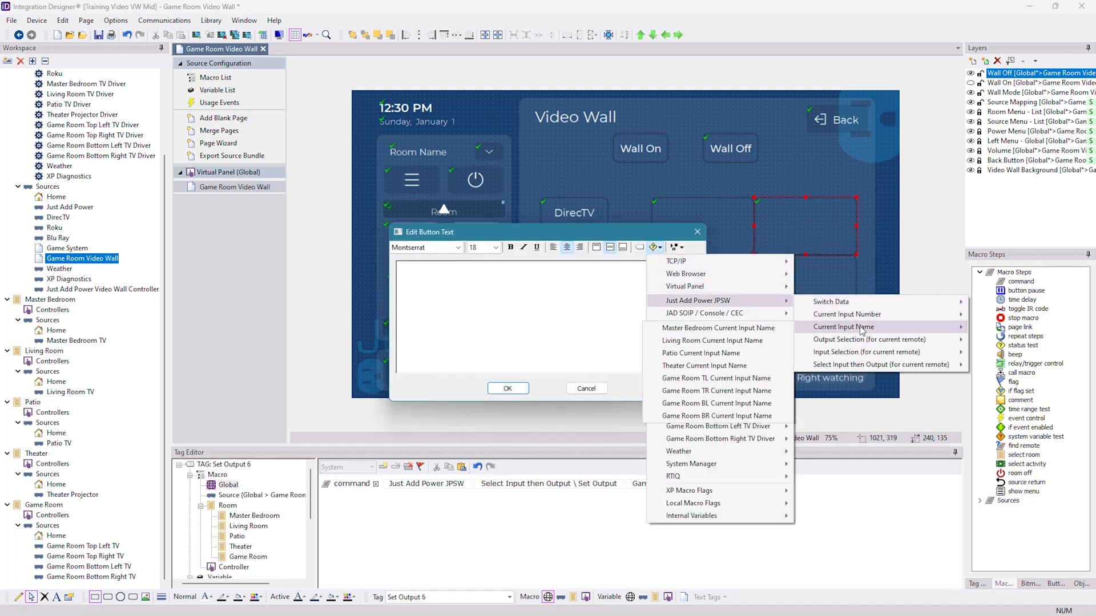
left_click(738, 393)
left_click(507, 388)
Step: Insert a Just Add Power JPSW Game Room Current Input Name variable as the lower-left quadrant button's text
right_click(713, 279)
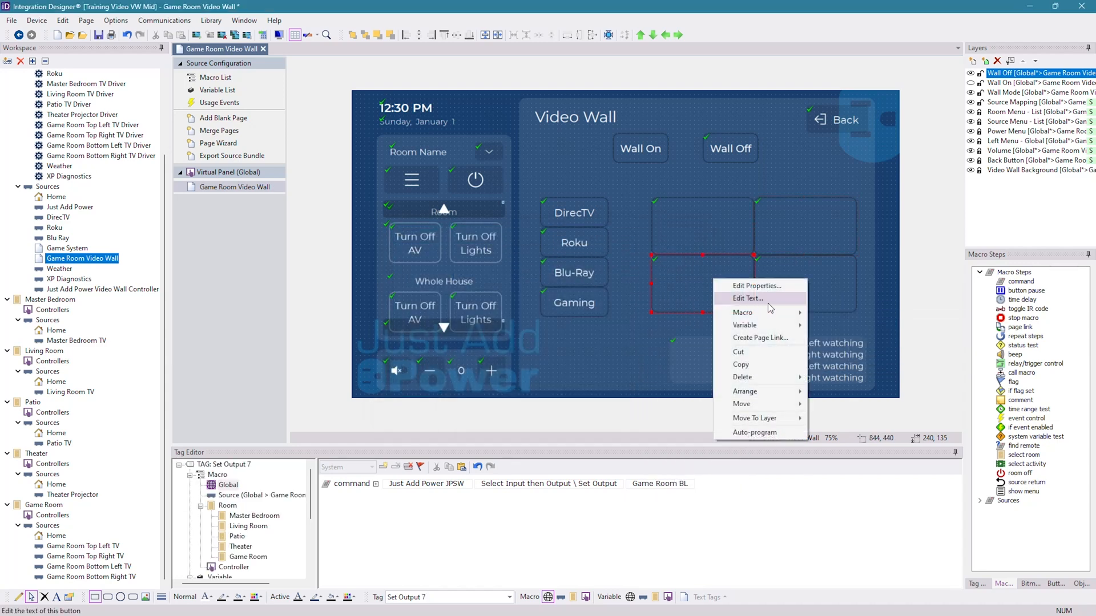
left_click(772, 298)
left_click(654, 247)
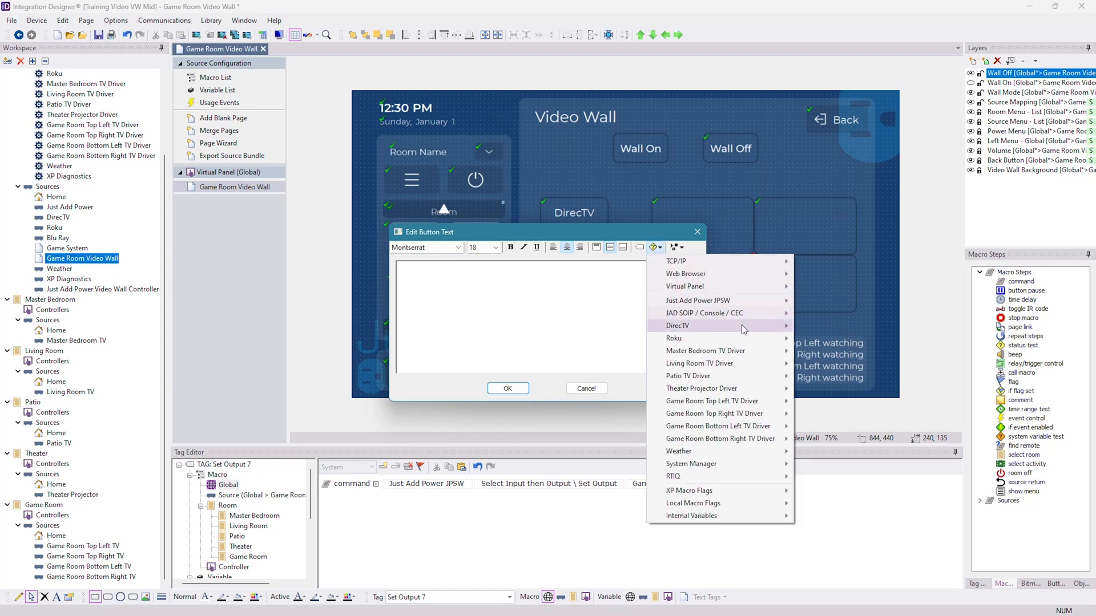
mouse_move(742, 300)
mouse_move(843, 326)
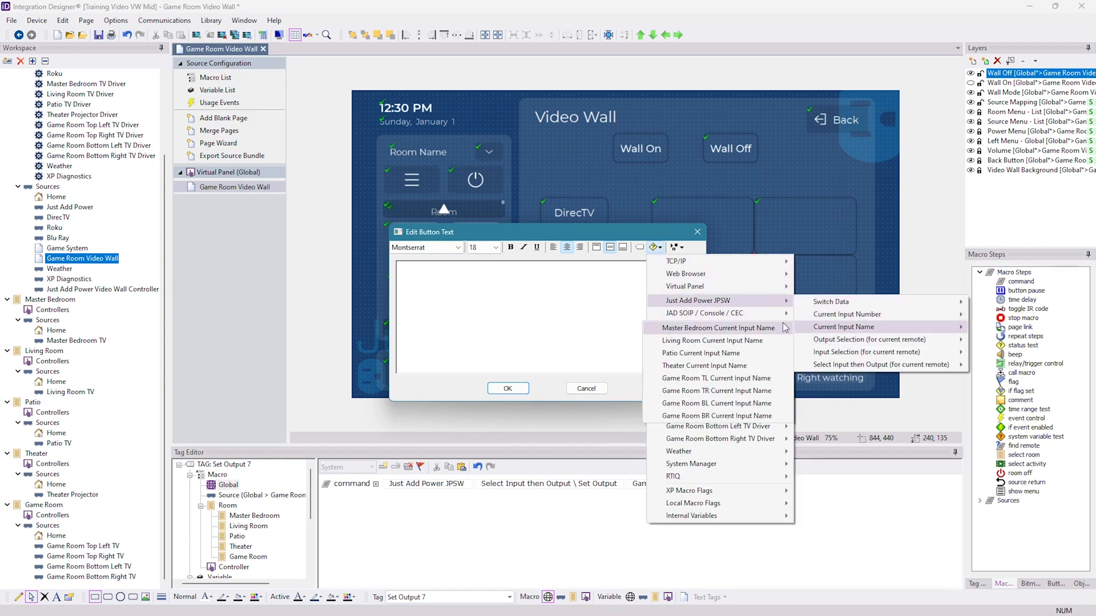
left_click(736, 416)
left_click(508, 388)
Step: Insert the Just Add Power JPSW variable Game Room BR Current Input Name as the lower-right quadrant button's text
right_click(789, 295)
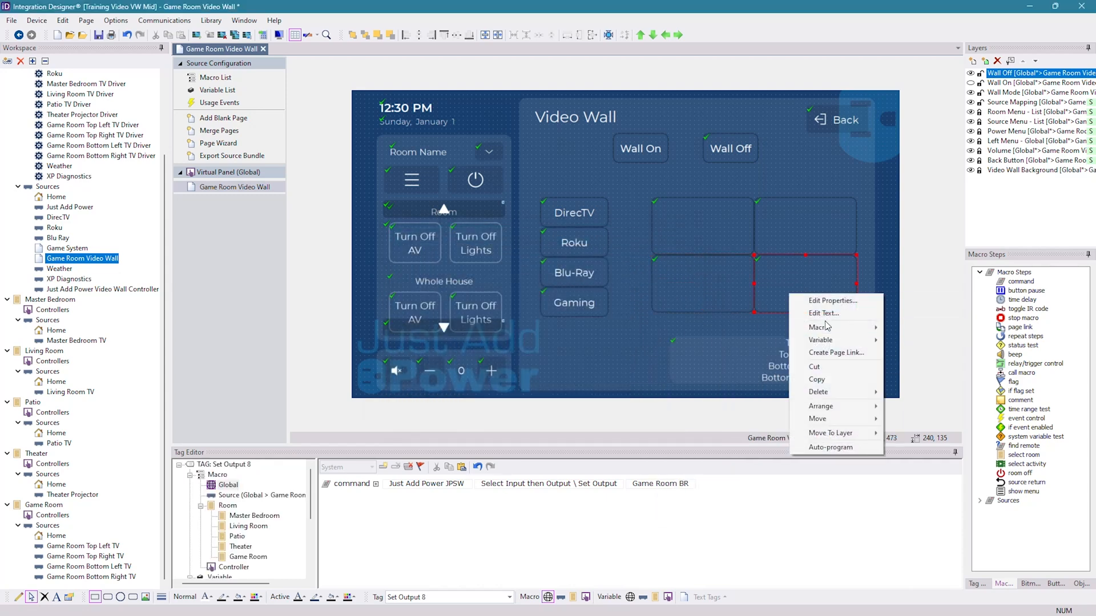
left_click(841, 312)
left_click(661, 248)
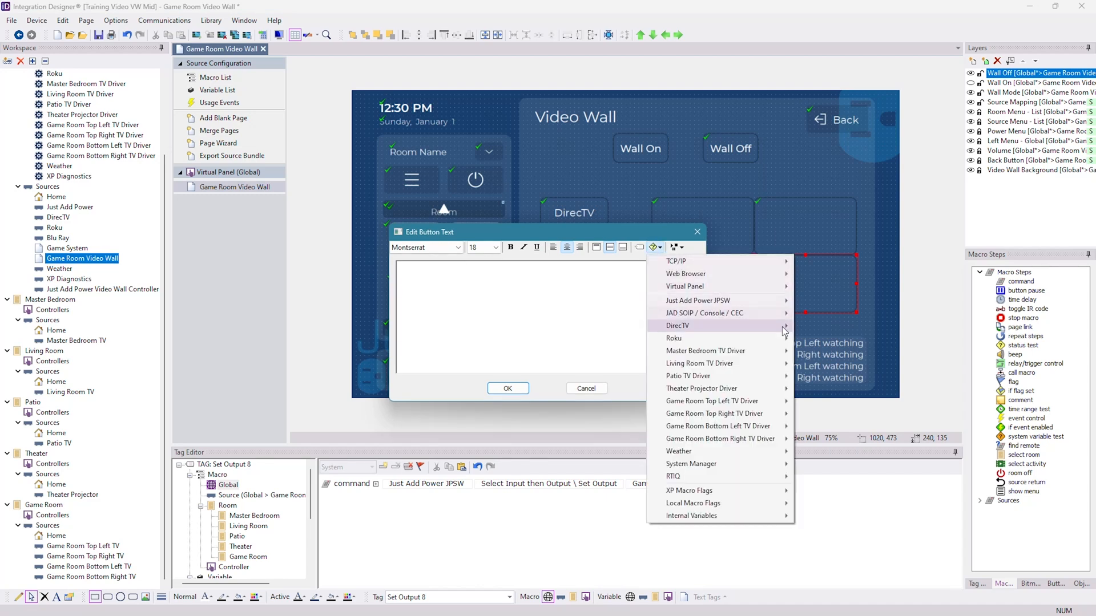
mouse_move(759, 299)
mouse_move(865, 328)
left_click(731, 416)
left_click(508, 389)
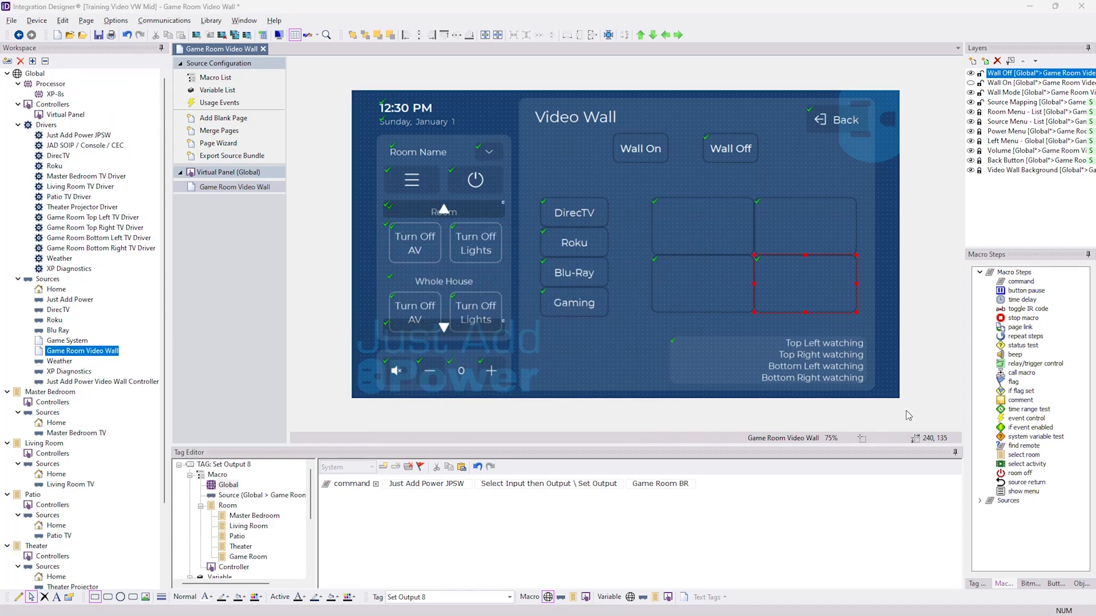
Step: Hide the Wall Off layer and make the Wall On layer visible and active
left_click(643, 149)
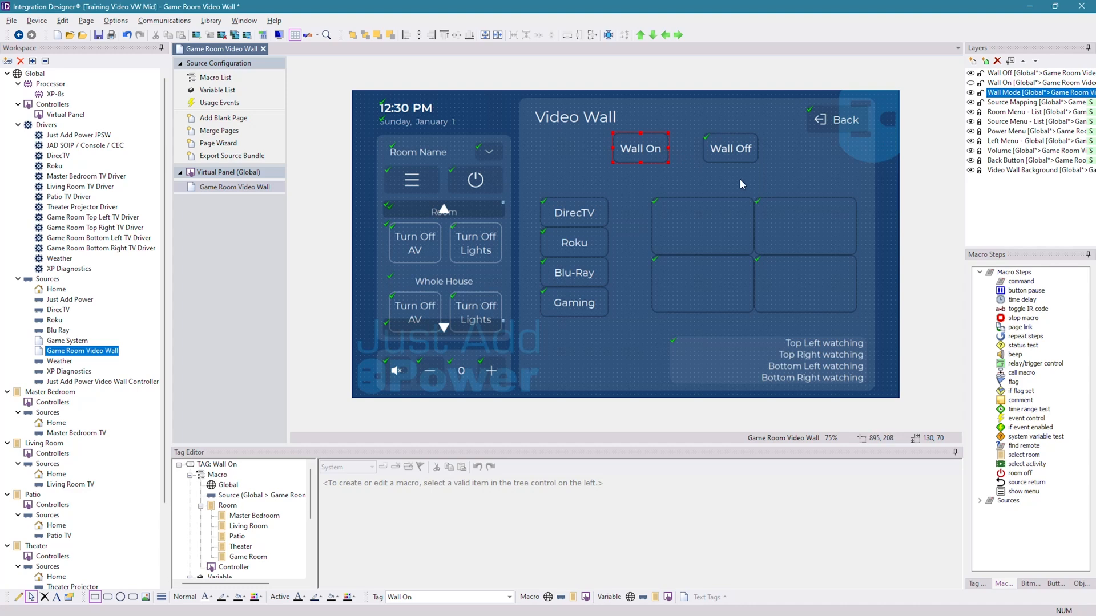
left_click(971, 73)
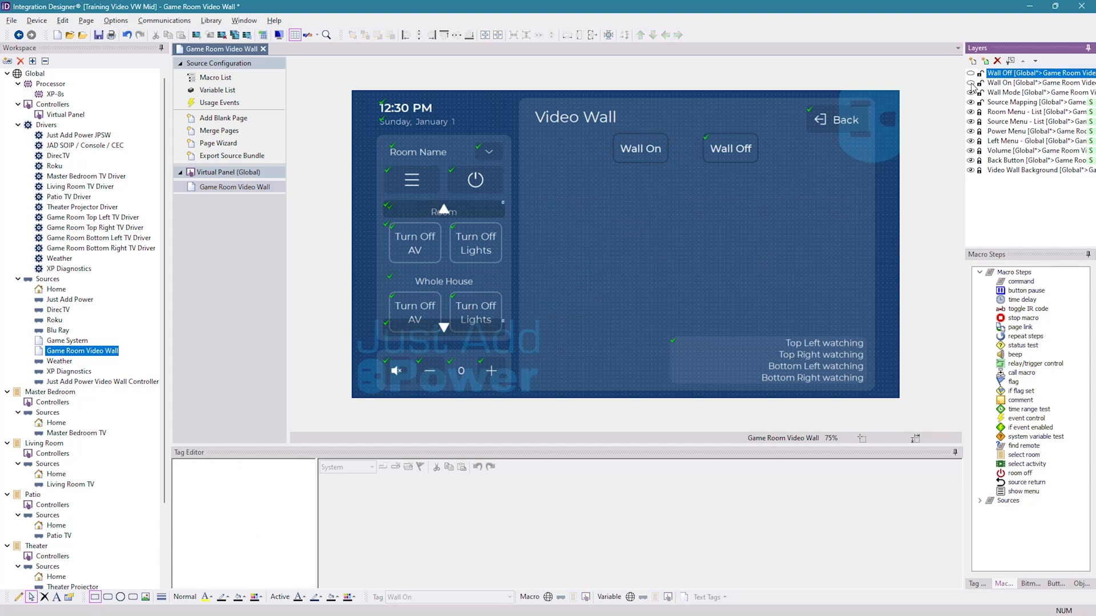
left_click(1004, 83)
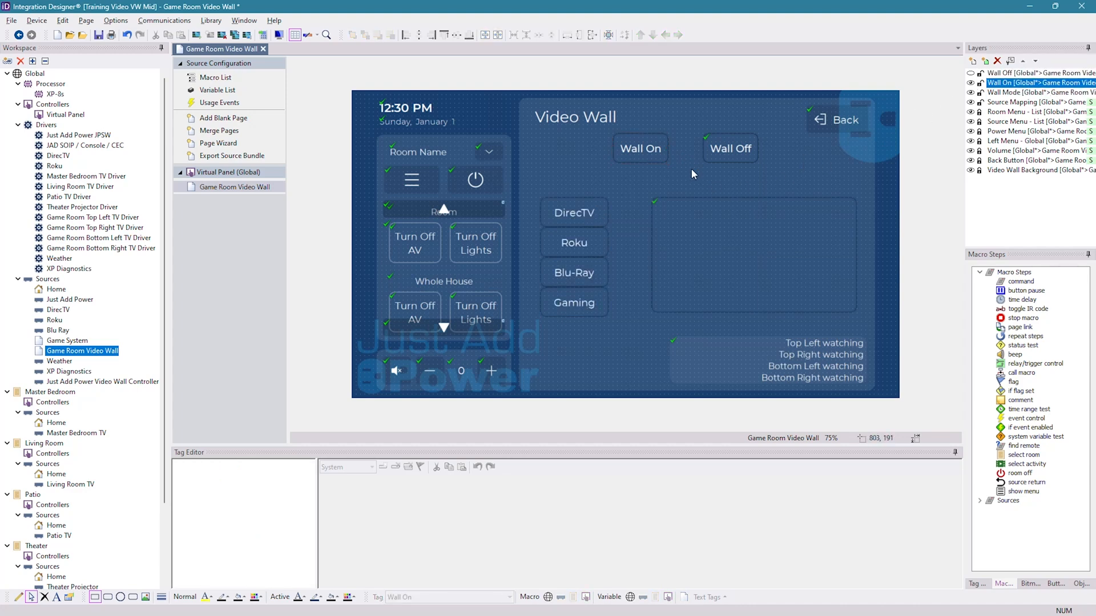
Step: Copy the two flag steps from the Wall Off button's macro and paste them into the Wall On button's global macro
left_click(654, 154)
left_click(728, 151)
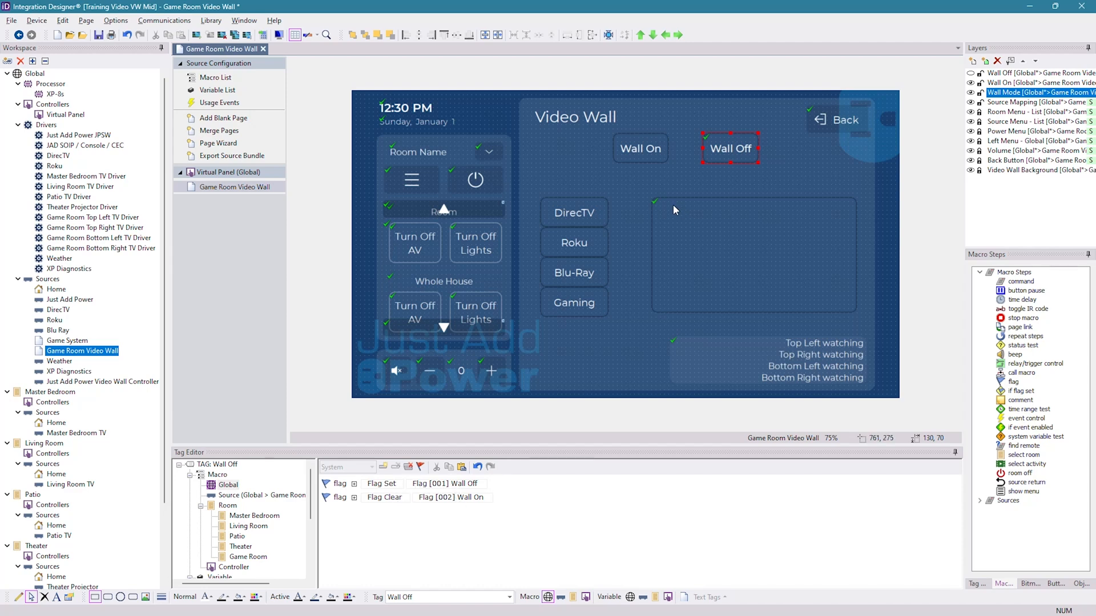
left_click(639, 150)
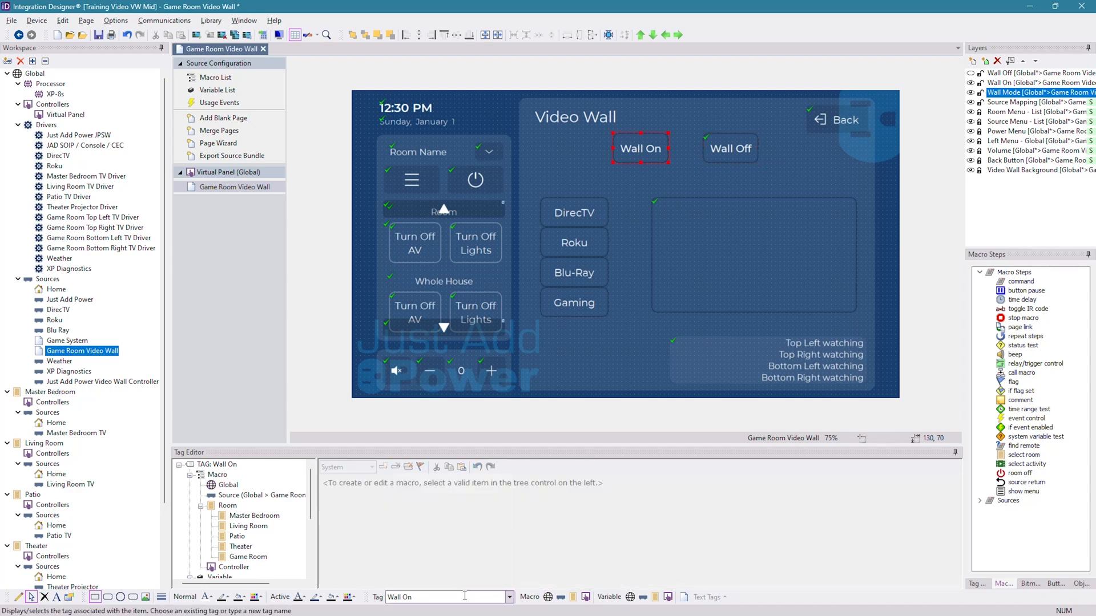
left_click(742, 156)
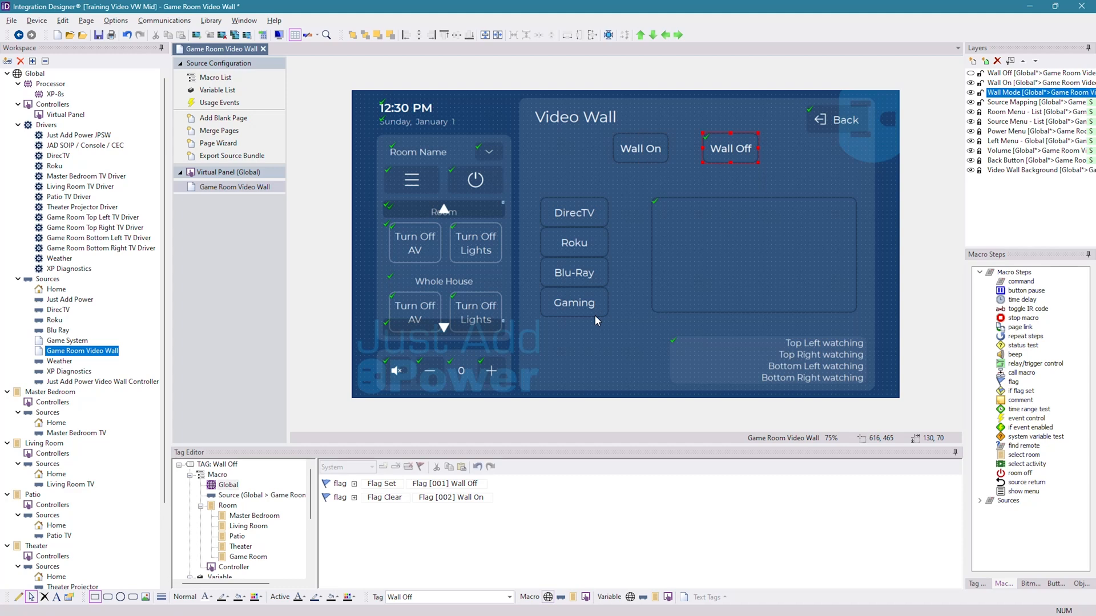
left_click(345, 486)
left_click(449, 470)
left_click(639, 149)
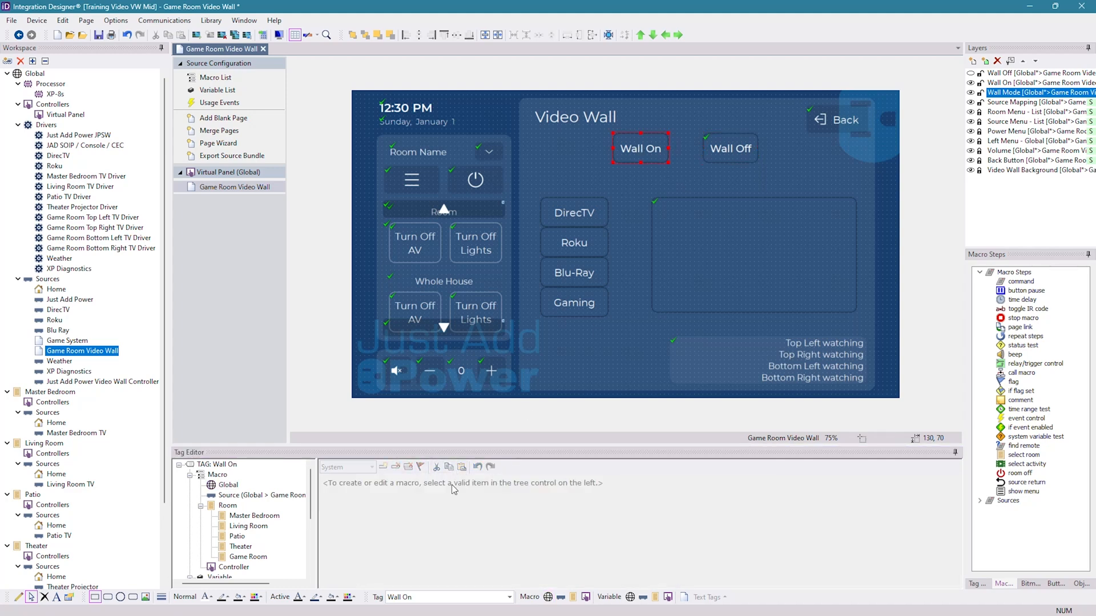
left_click(228, 485)
left_click(431, 507)
left_click(461, 468)
Step: Change the Wall On macro's flag steps to Flag Clear for [001] Wall Off and Flag Set for [002] Wall On
left_click(387, 497)
left_click(379, 494)
left_click(381, 497)
left_click(379, 515)
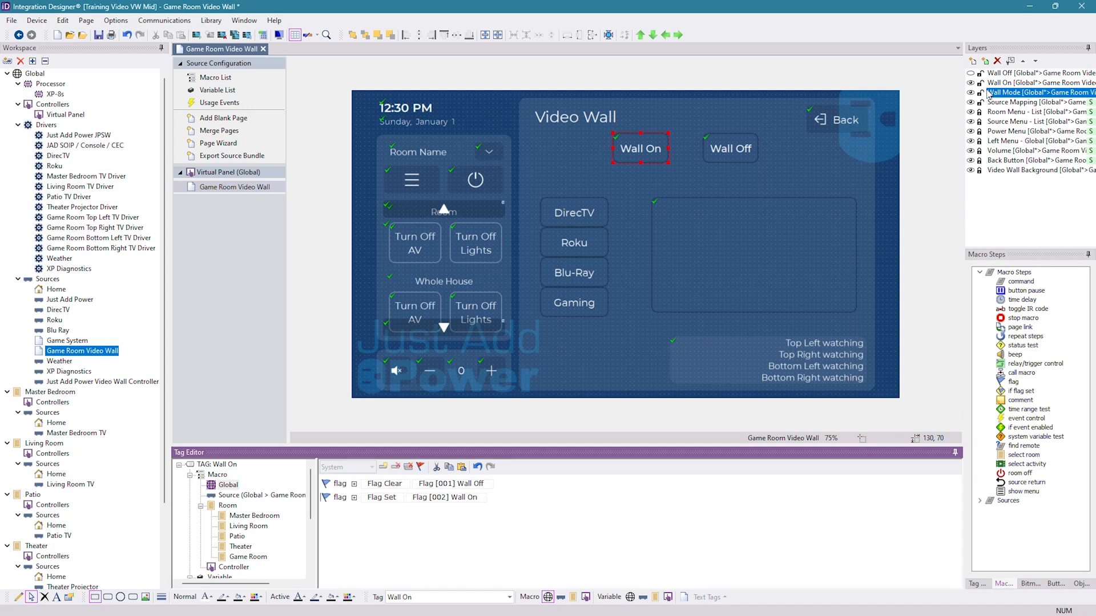
Step: Assign the XP Macro Flags variable Flag 2: Wall On to the Wall On layer in its layer properties
left_click(1005, 82)
right_click(1005, 82)
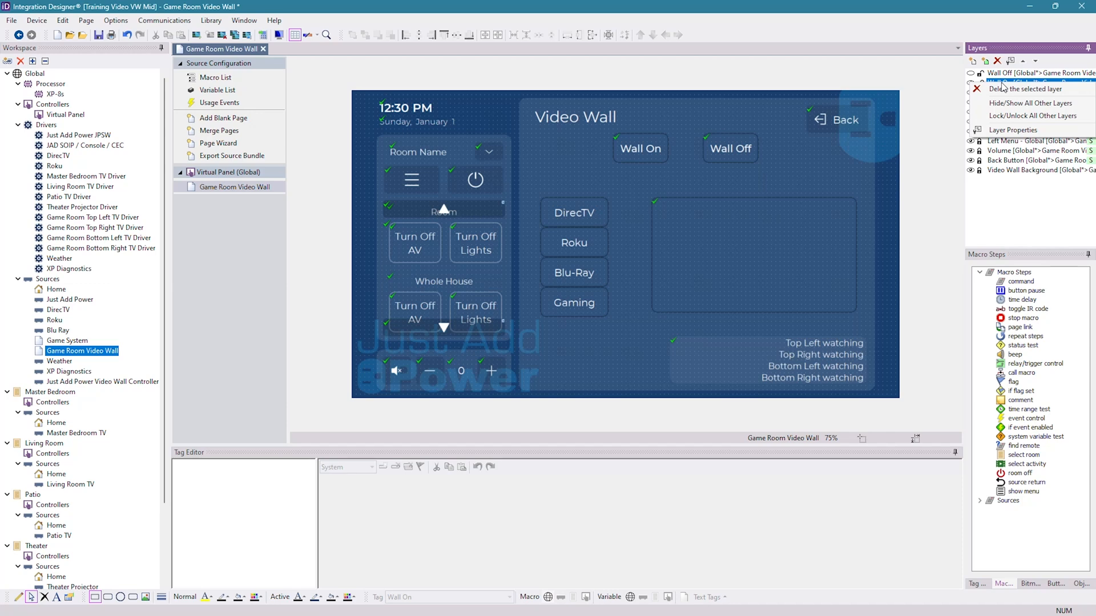
left_click(1013, 130)
left_click(634, 302)
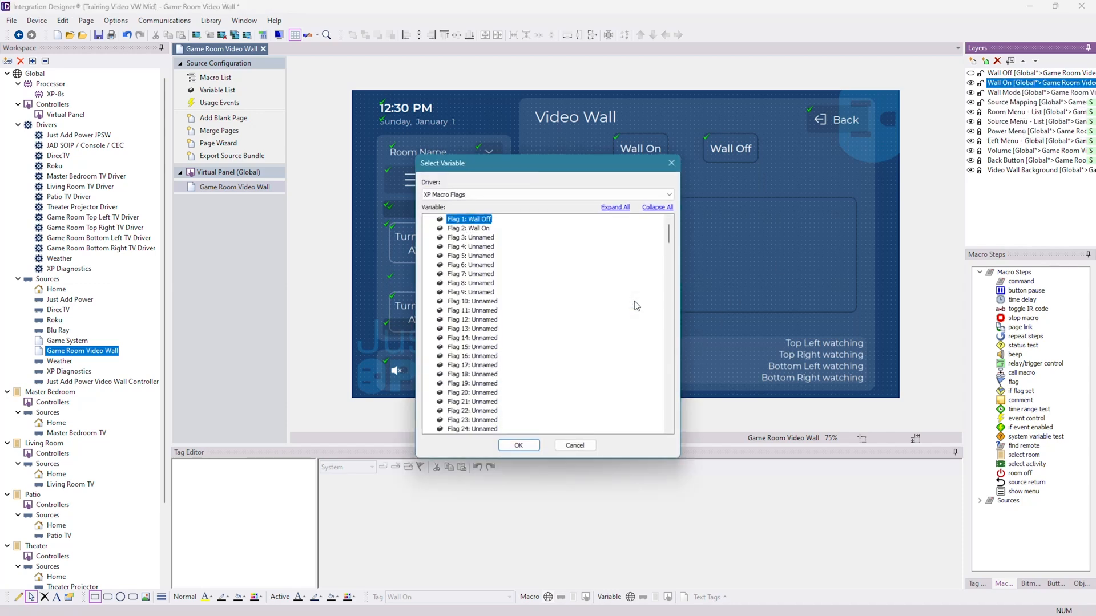
left_click(476, 228)
left_click(520, 444)
left_click(524, 373)
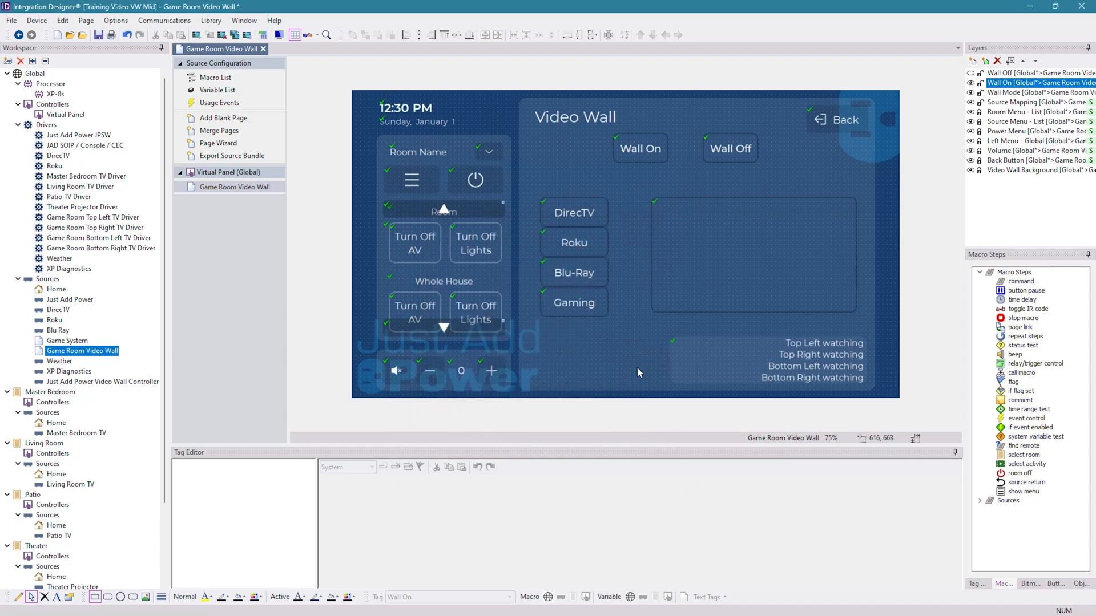
Step: Compare the Wall Off and Wall On layers by switching their visibility, and examine the Wall On layer's source buttons
left_click(715, 159)
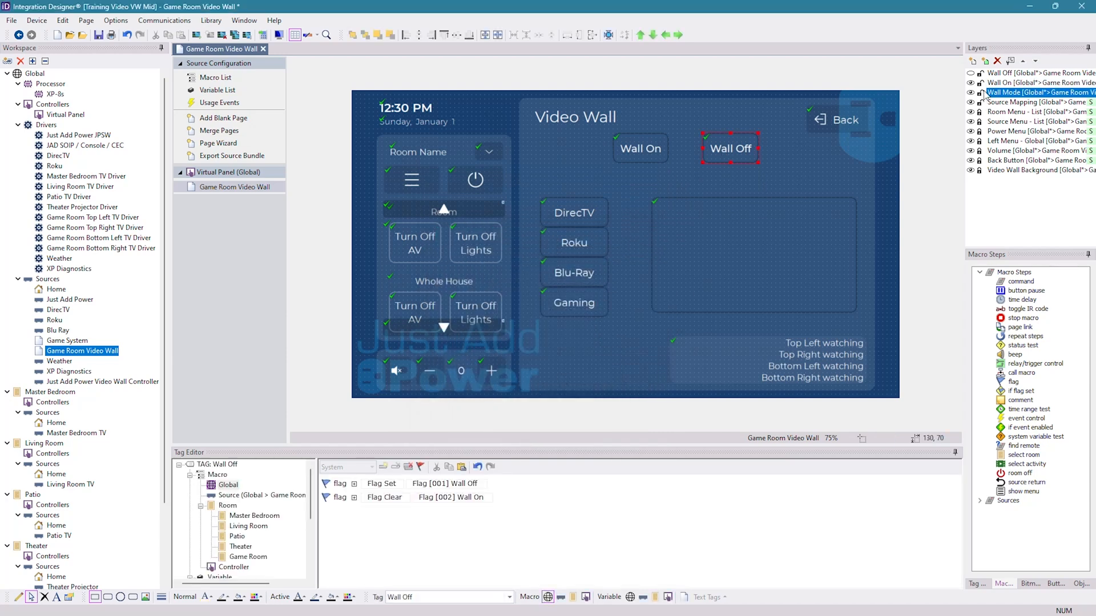
left_click(972, 74)
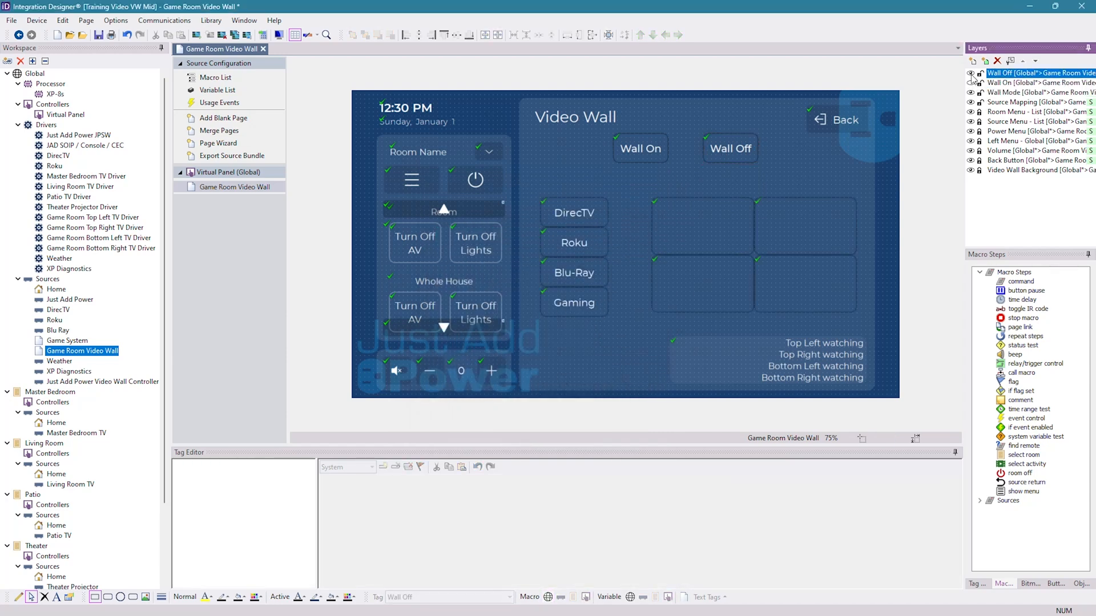
left_click(644, 149)
left_click(971, 73)
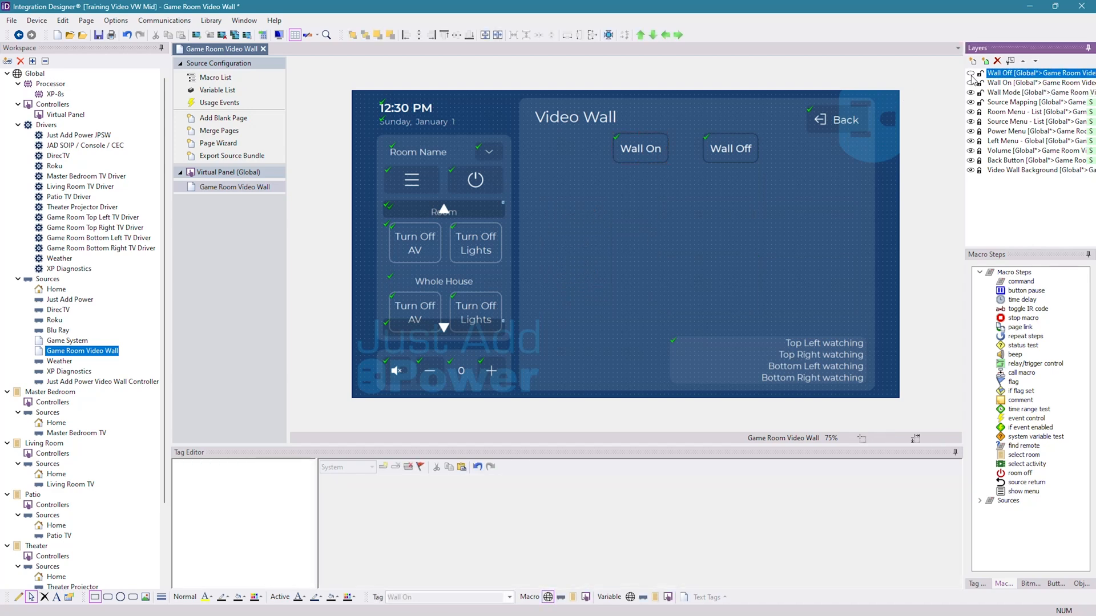
left_click(1004, 83)
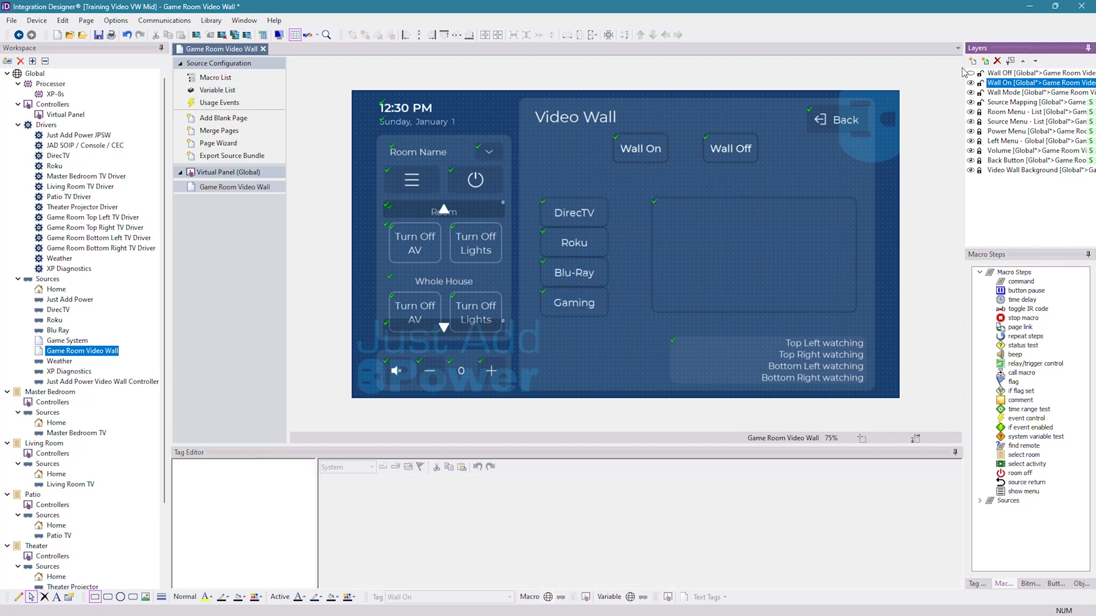
left_click(603, 207)
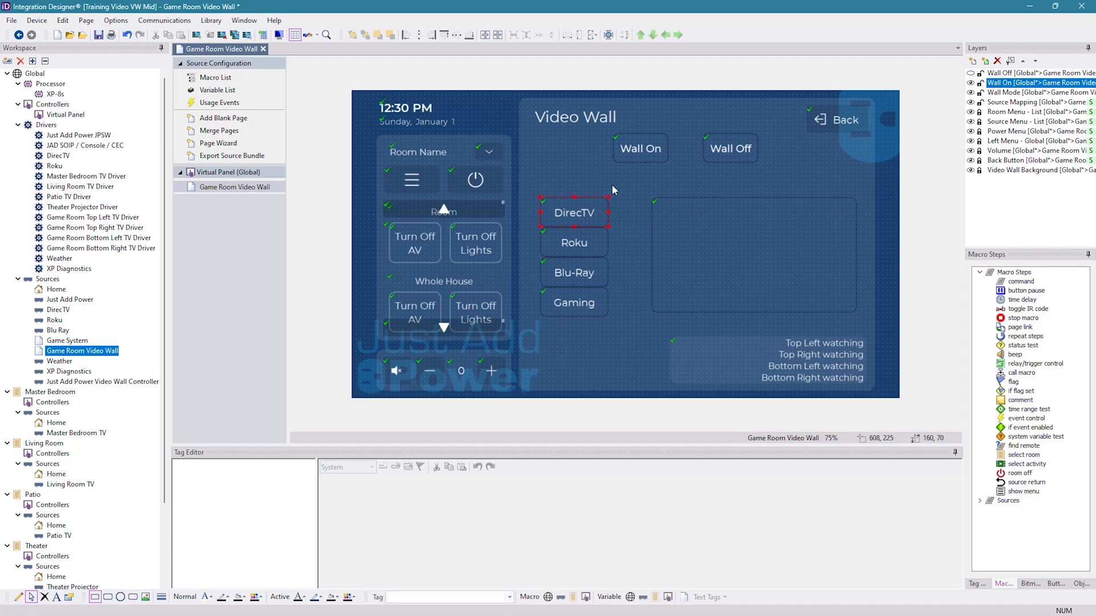
left_click_drag(600, 281, 564, 338)
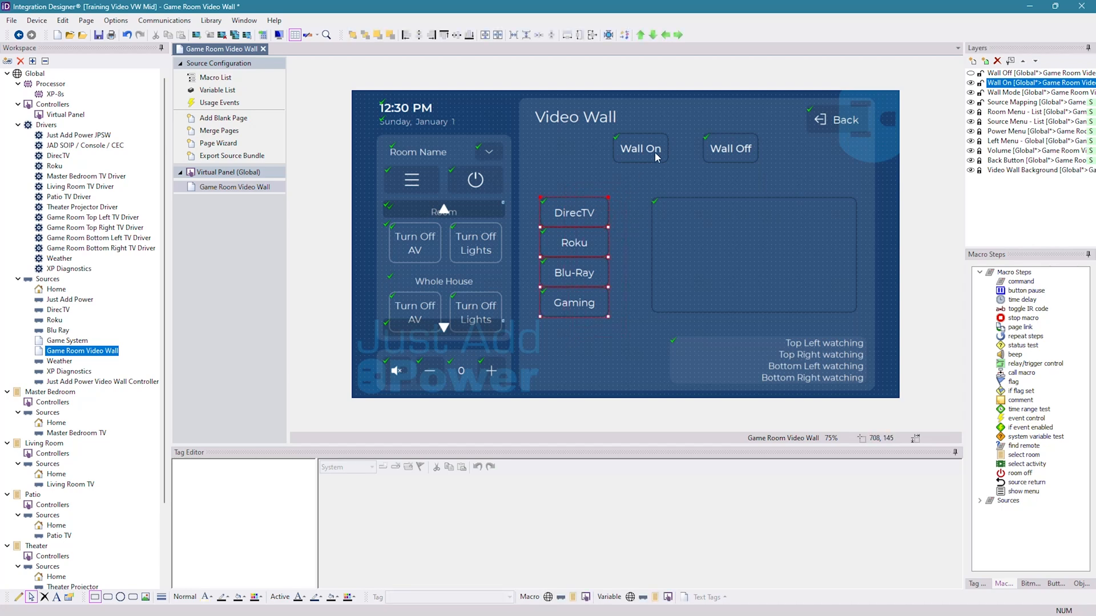
left_click(600, 218)
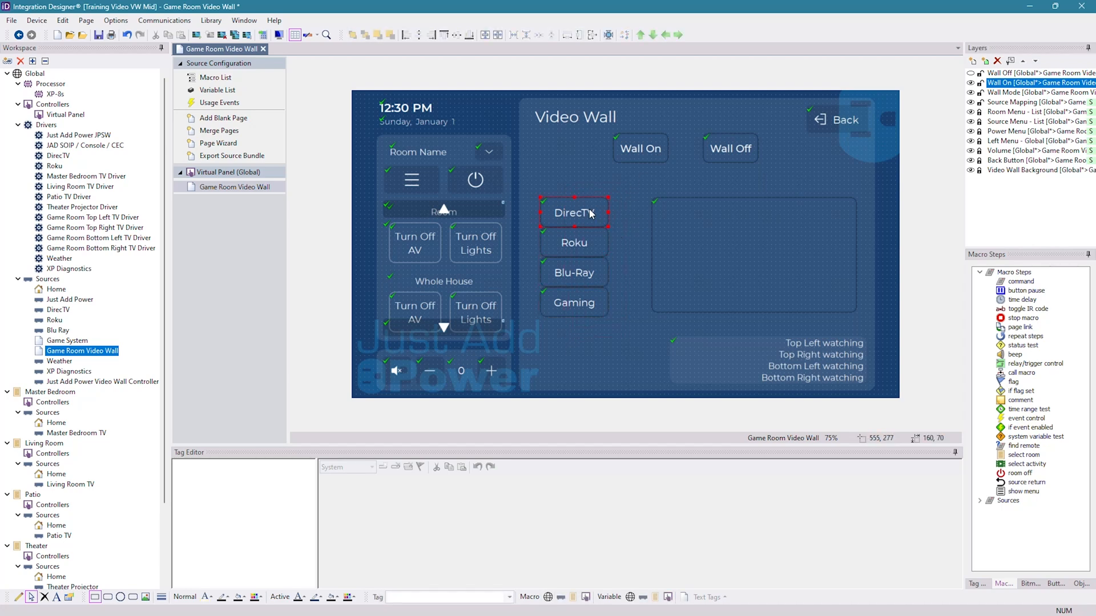
Step: Add a Just Add Power JPSW command to the Wall On macro that selects output Game Room TL under Select Output(s) then Input
left_click(658, 158)
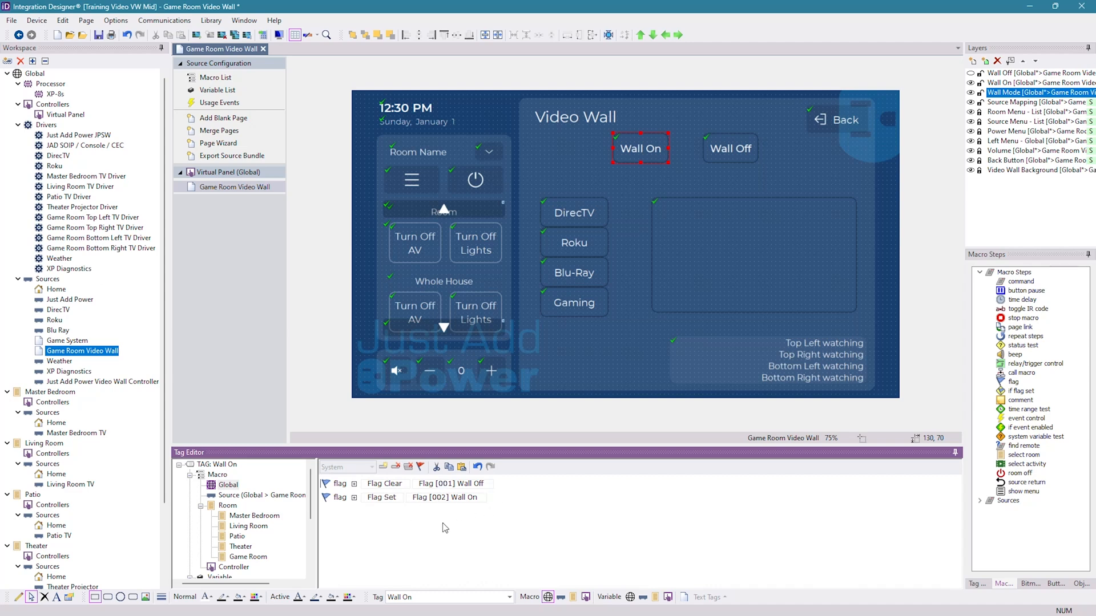
left_click_drag(1021, 282, 409, 531)
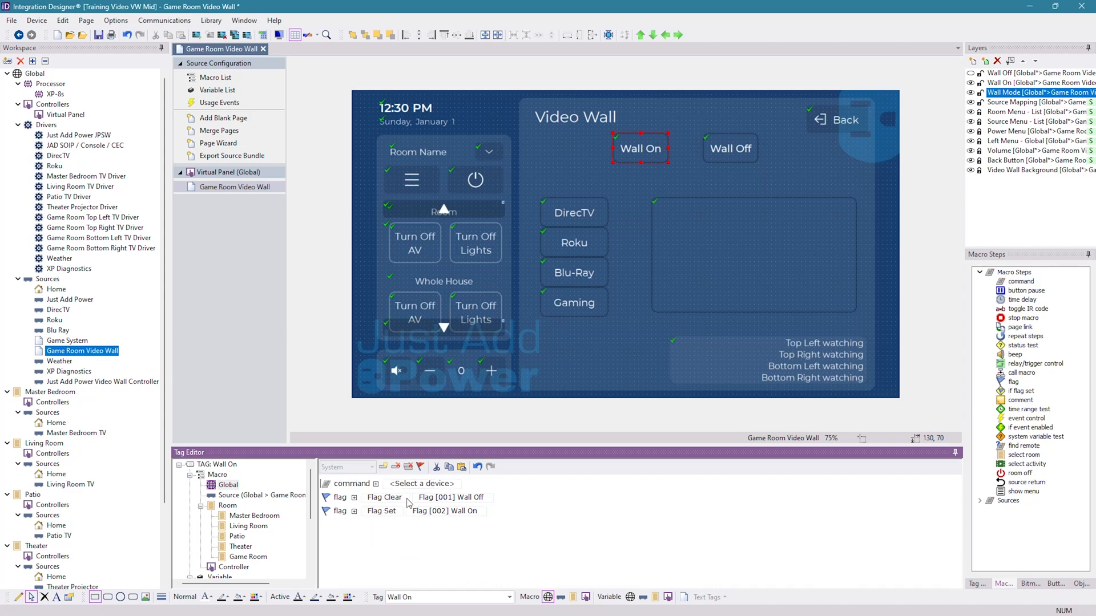
left_click(421, 485)
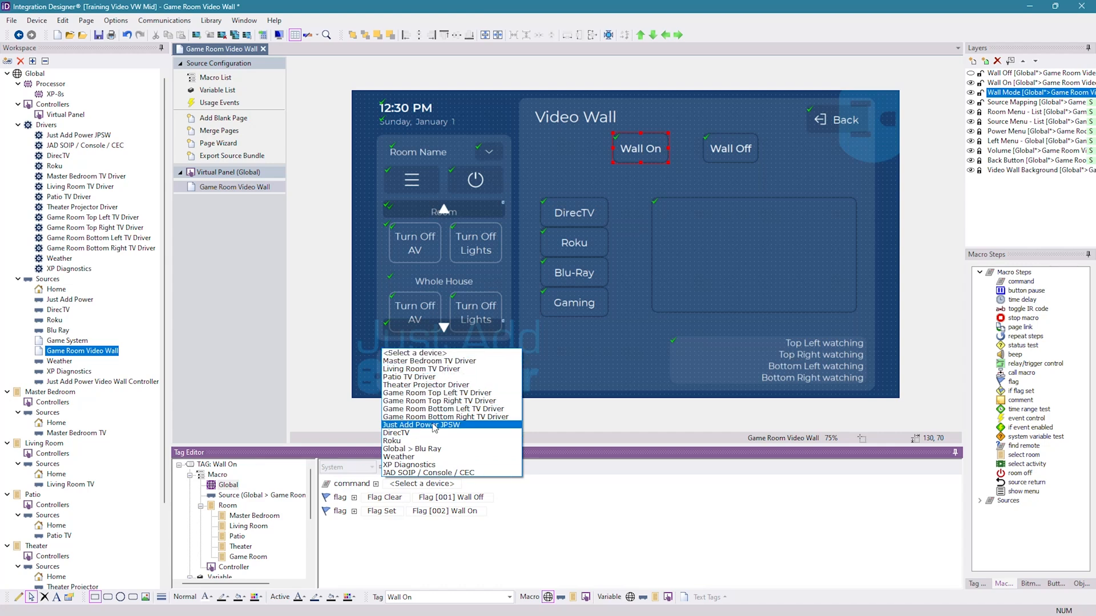
left_click(439, 425)
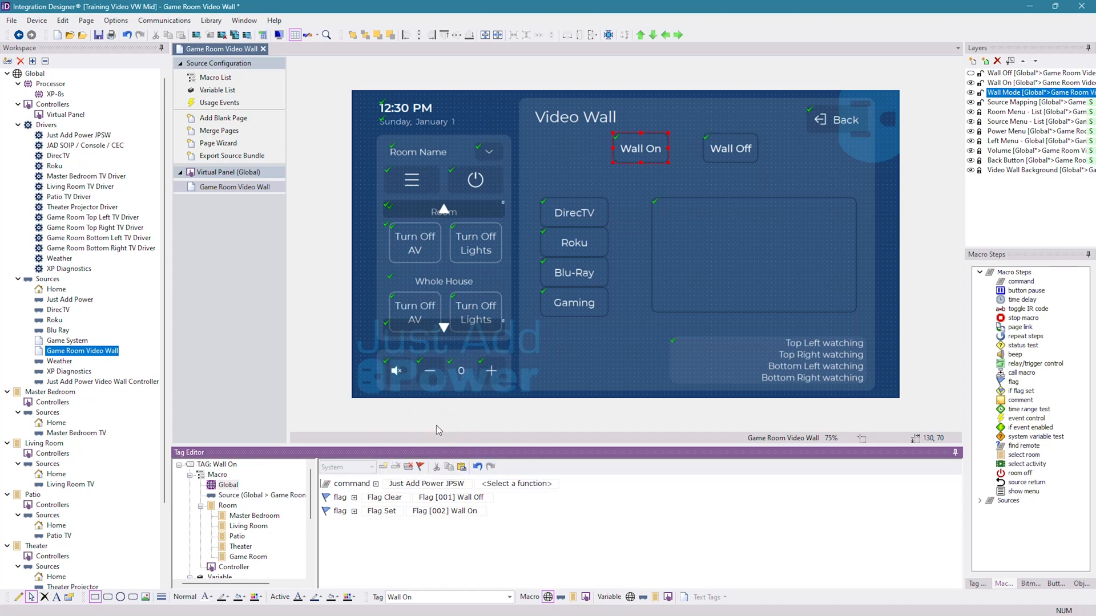
left_click(517, 484)
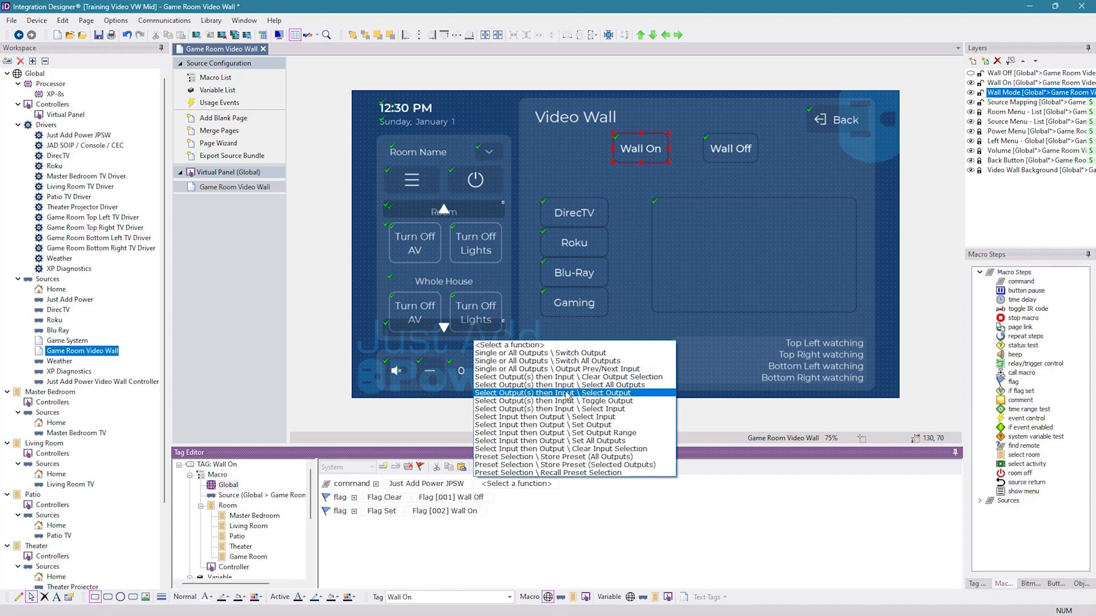
left_click(566, 393)
left_click(677, 485)
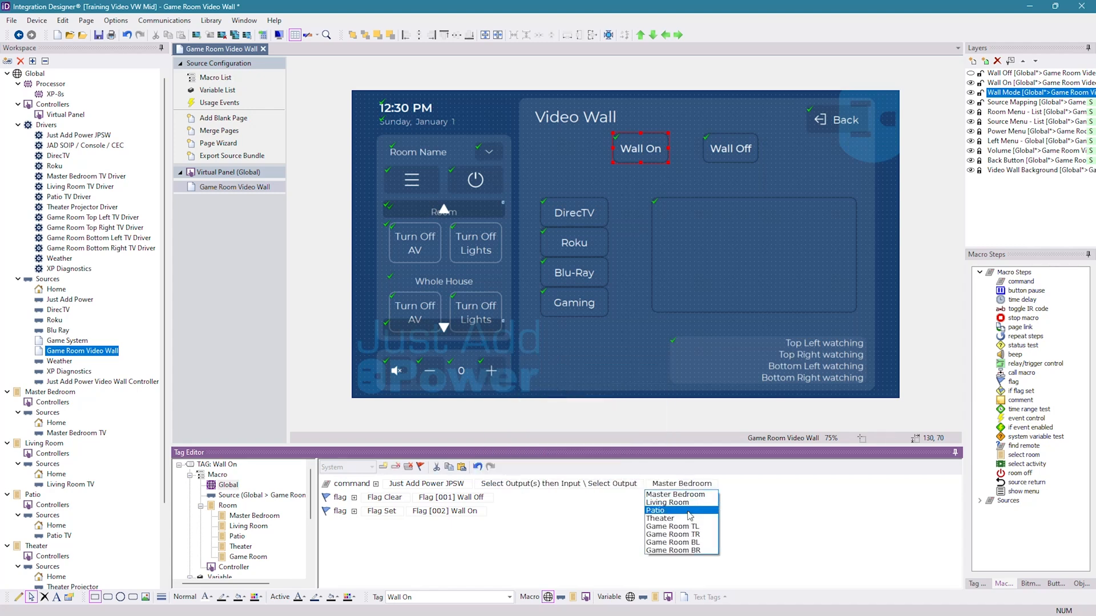
left_click(693, 527)
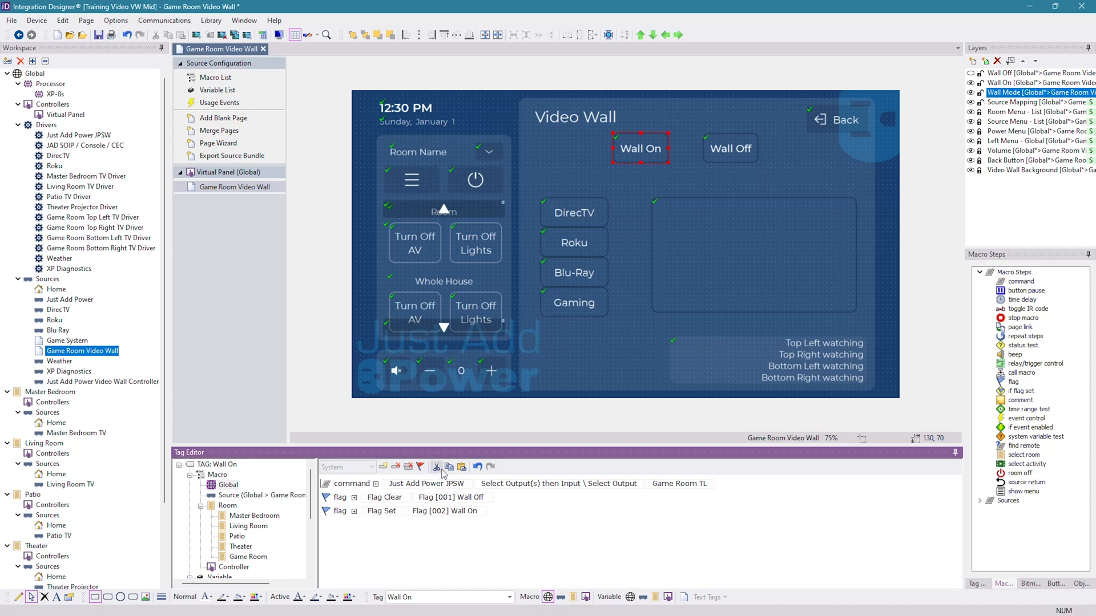
Step: Duplicate the Select Output command for Game Room TR, Game Room BL and Game Room BR, and order all four below the flag steps
left_click(463, 468)
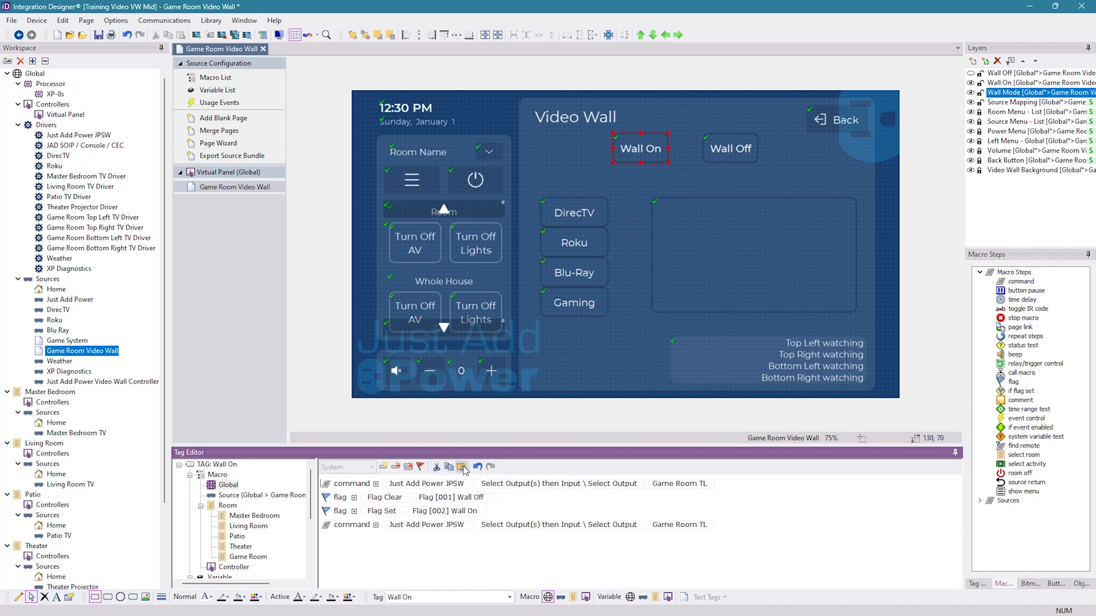
left_click(463, 468)
left_click(463, 468)
left_click(677, 537)
left_click(677, 575)
left_click(679, 538)
left_click(685, 596)
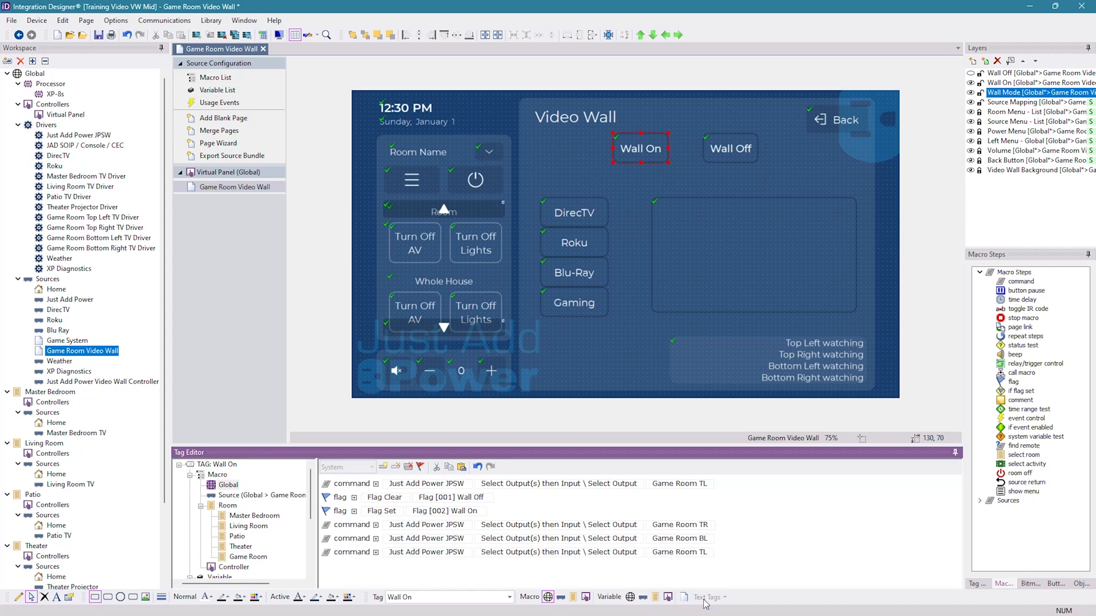
left_click(697, 554)
left_click(700, 546)
mouse_move(339, 499)
left_mouse_down()
mouse_move(339, 484)
mouse_move(340, 495)
left_mouse_up()
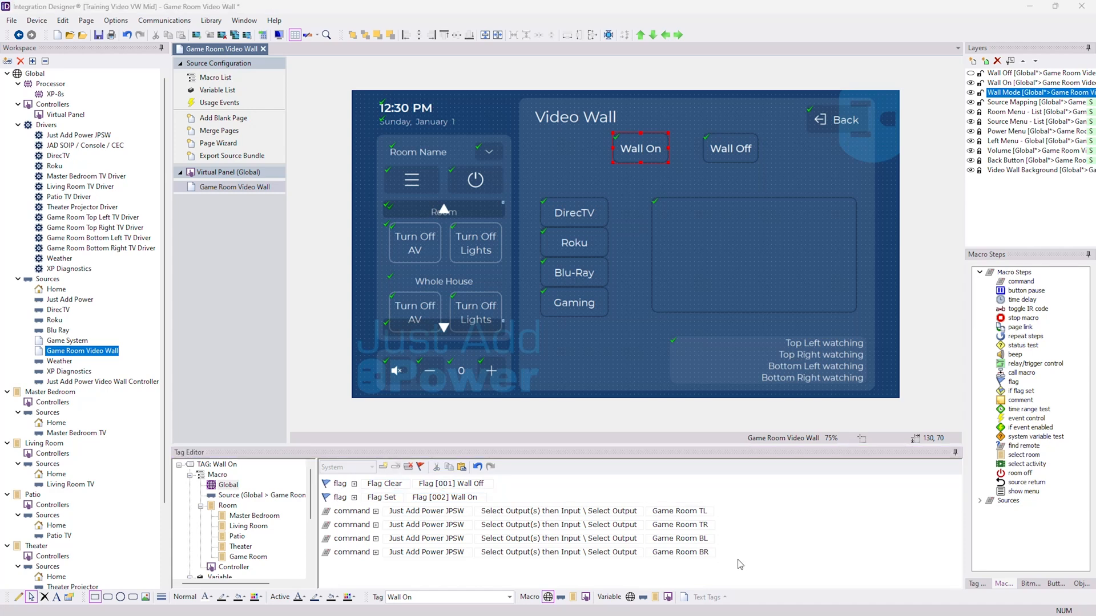
left_click(740, 565)
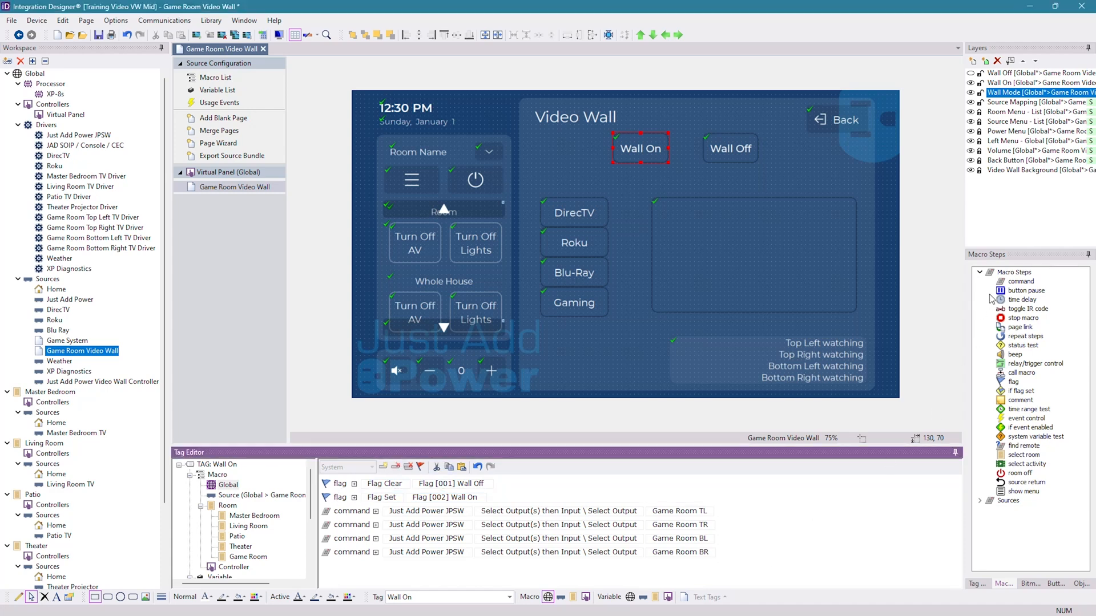
Step: Append a JAD SOIP / Console / CEC command to the Wall On macro using Video Wall Control \ Set Full Wall with the value 5-8
left_click_drag(1025, 284, 664, 567)
left_click(448, 566)
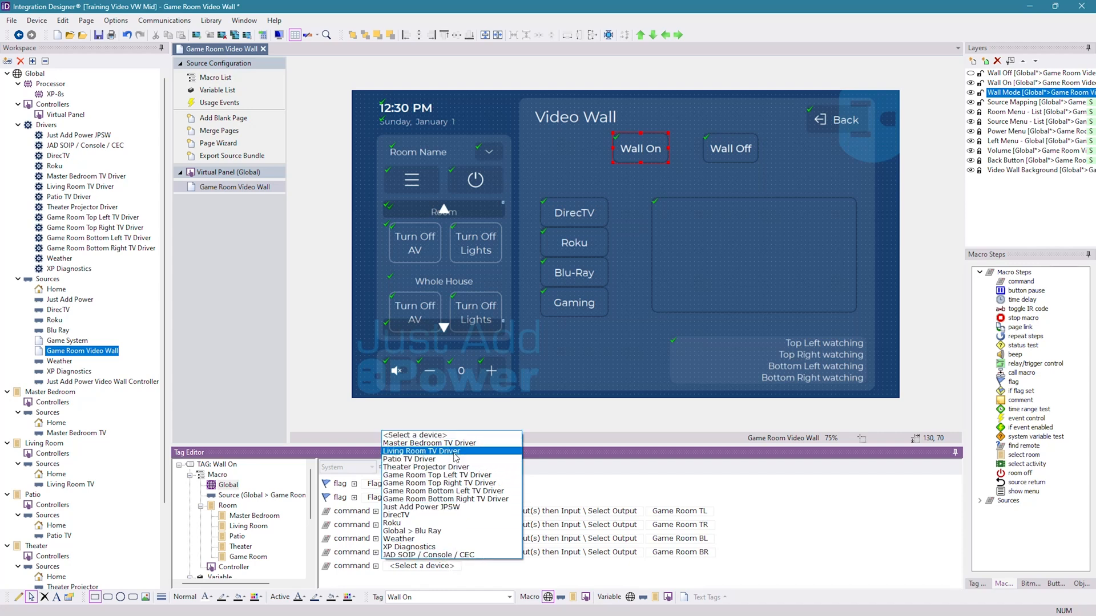
left_click(444, 556)
left_click(523, 566)
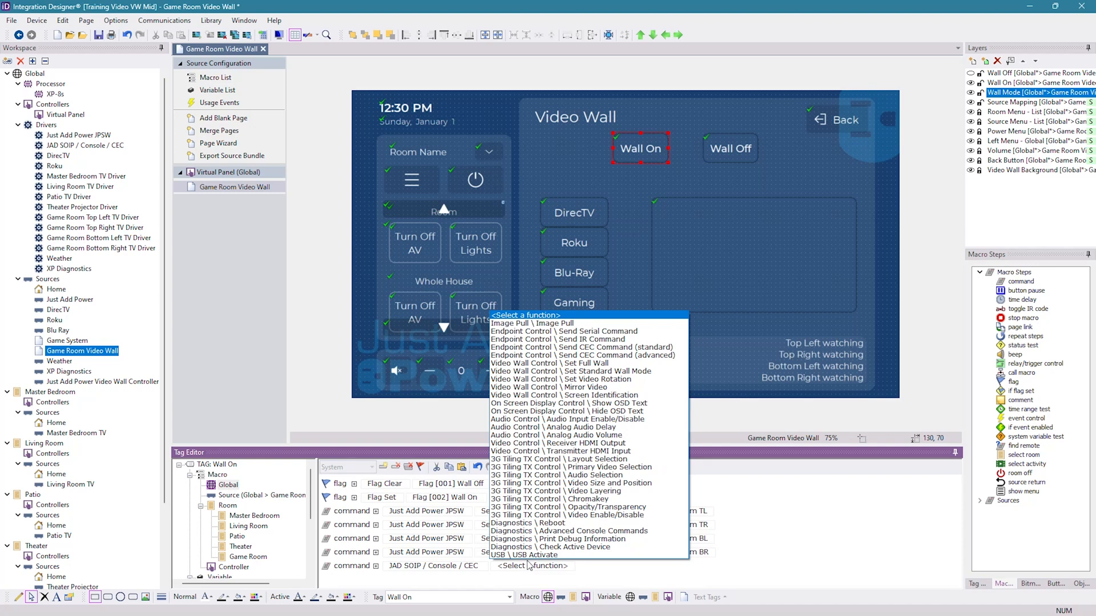
left_click(587, 365)
left_click(657, 567)
left_click_drag(663, 566, 638, 568)
type("5-8")
key("Return")
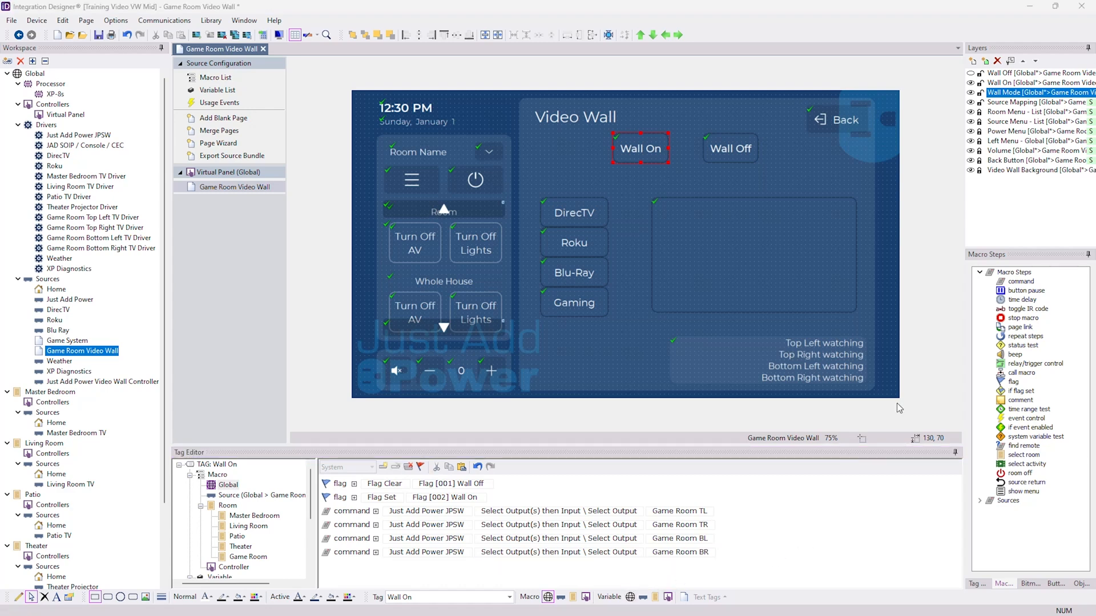
Step: Assign the tag Set Input 1 to the DirecTV button on the Wall On layer
left_click(590, 212)
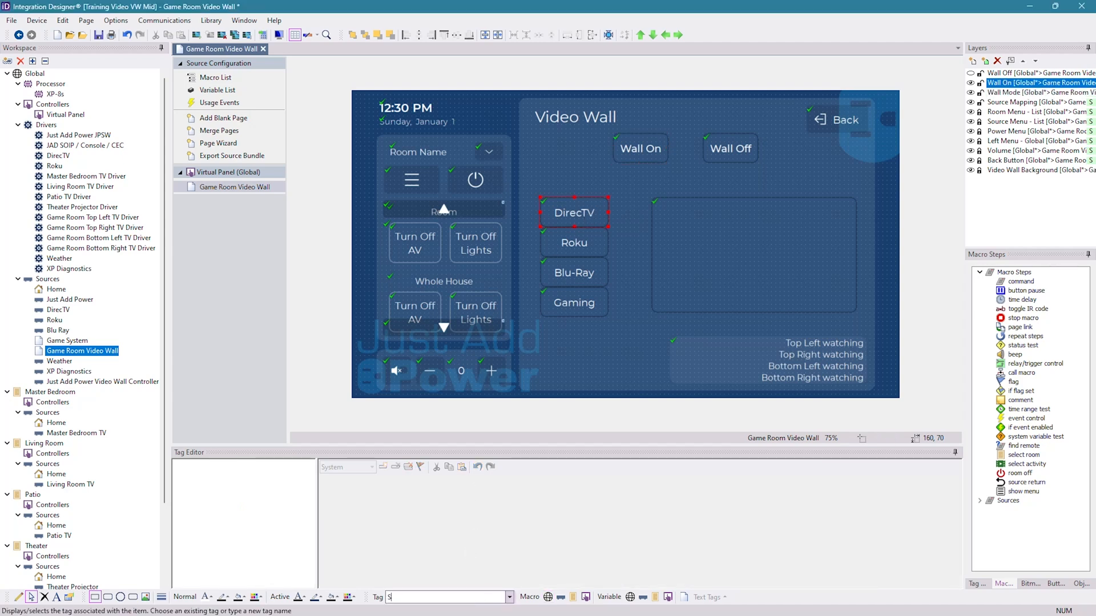
type("Set Input 1")
key("Return")
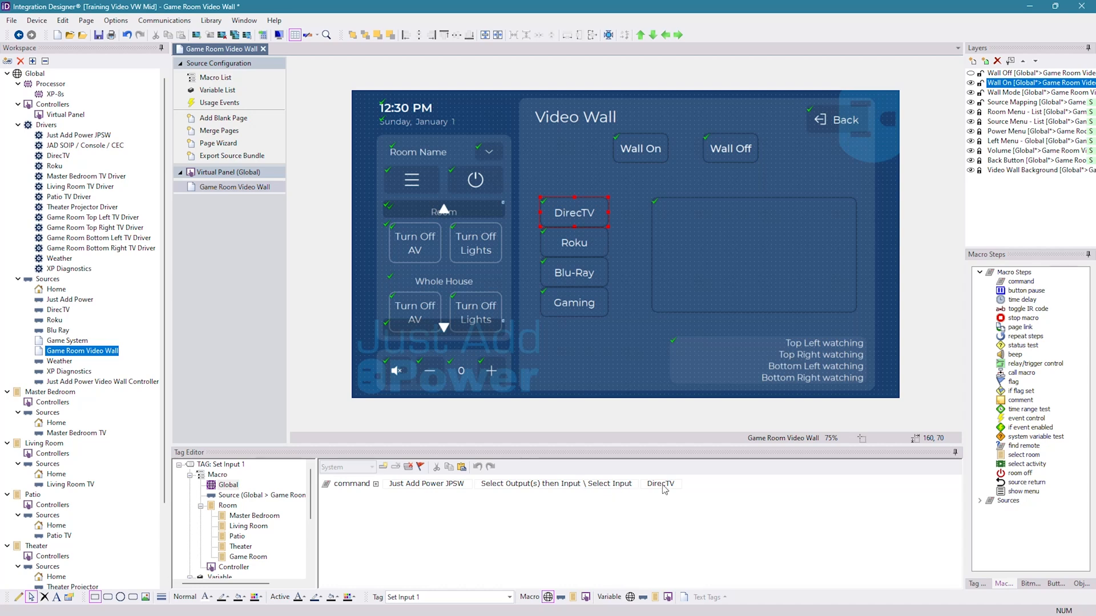
Step: Link the Set Input 1 tag to the first page of the Global > DirecTV page group, and return to its global macro
scroll(234, 515, "down", 1)
scroll(233, 517, "down", 1)
left_click(234, 525)
scroll(235, 542, "down", 2)
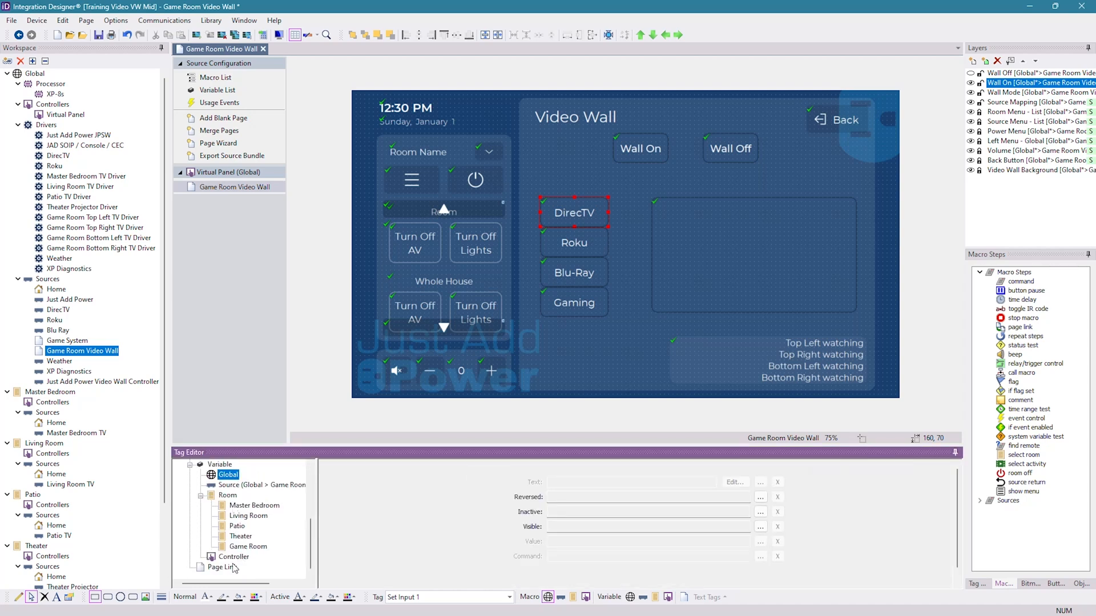
left_click(234, 568)
left_click(428, 484)
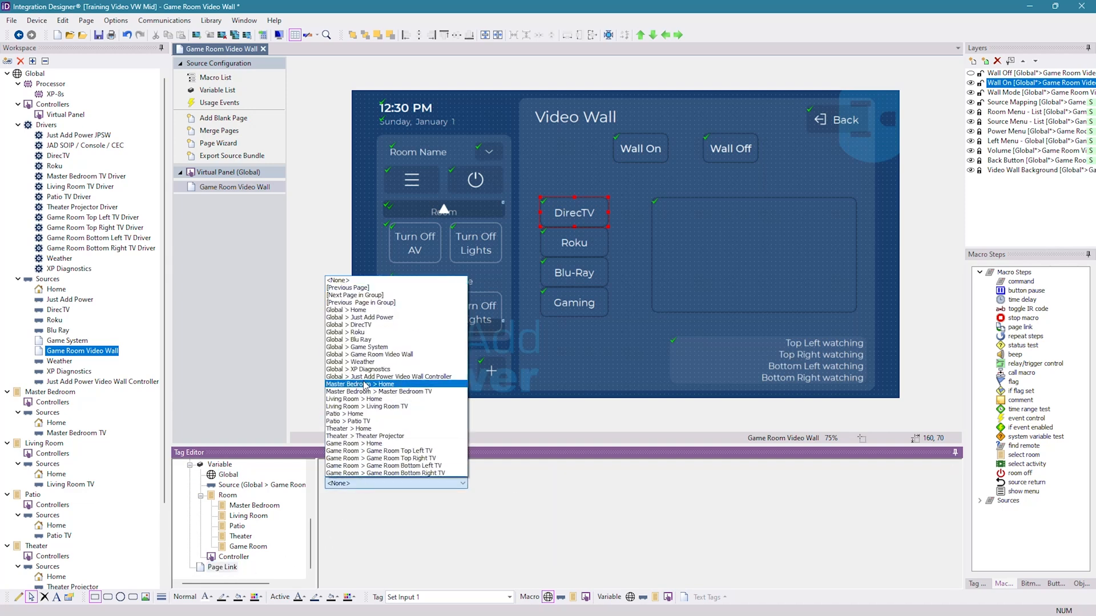
left_click(375, 325)
left_click(374, 510)
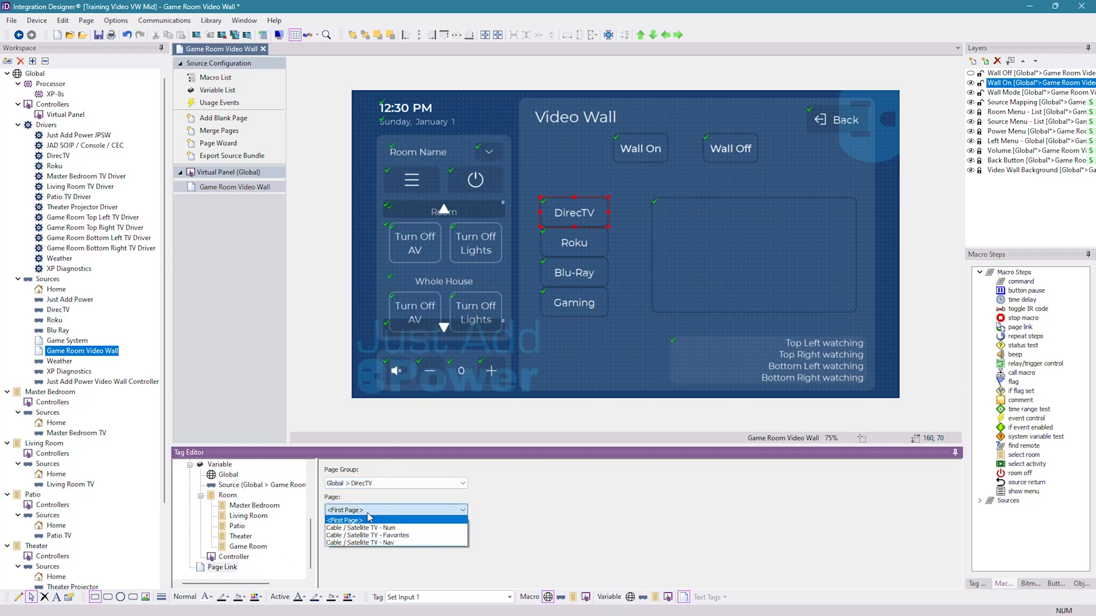
left_click(369, 520)
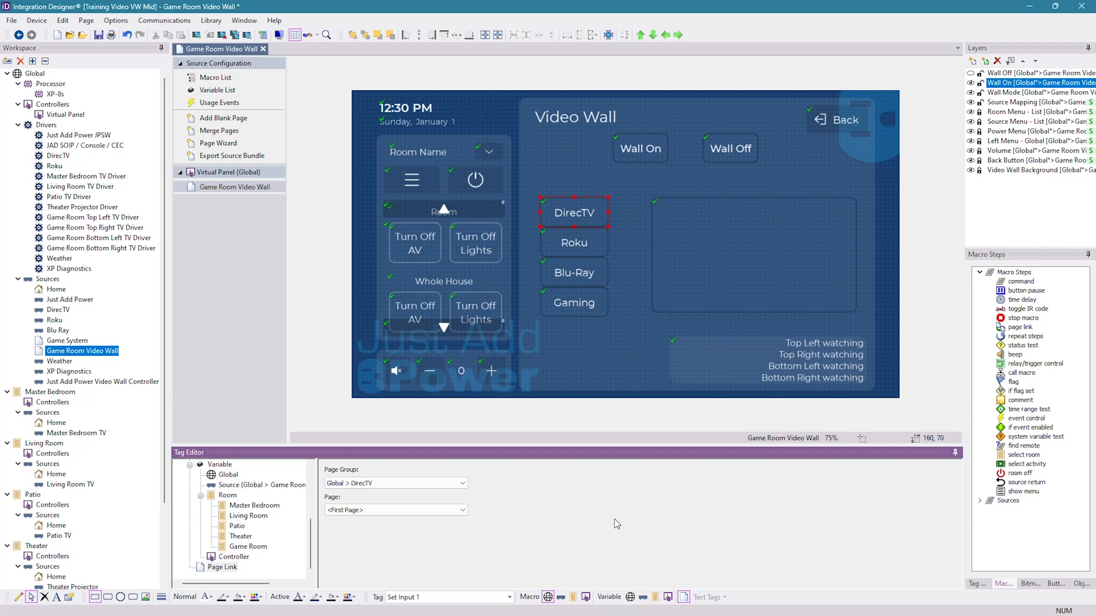
left_click(380, 511)
left_click(323, 537)
left_click_drag(311, 541, 301, 471)
left_click(226, 486)
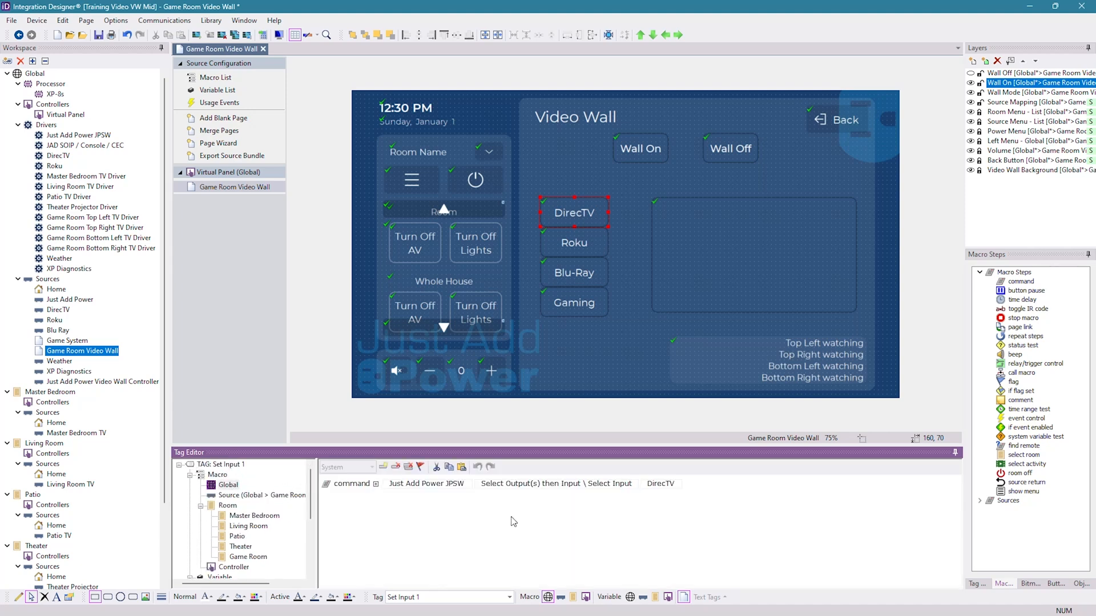
Step: Assign the tag Set Input 2 to the Roku button on the Wall On layer
left_click(578, 246)
left_click(477, 594)
type("Set")
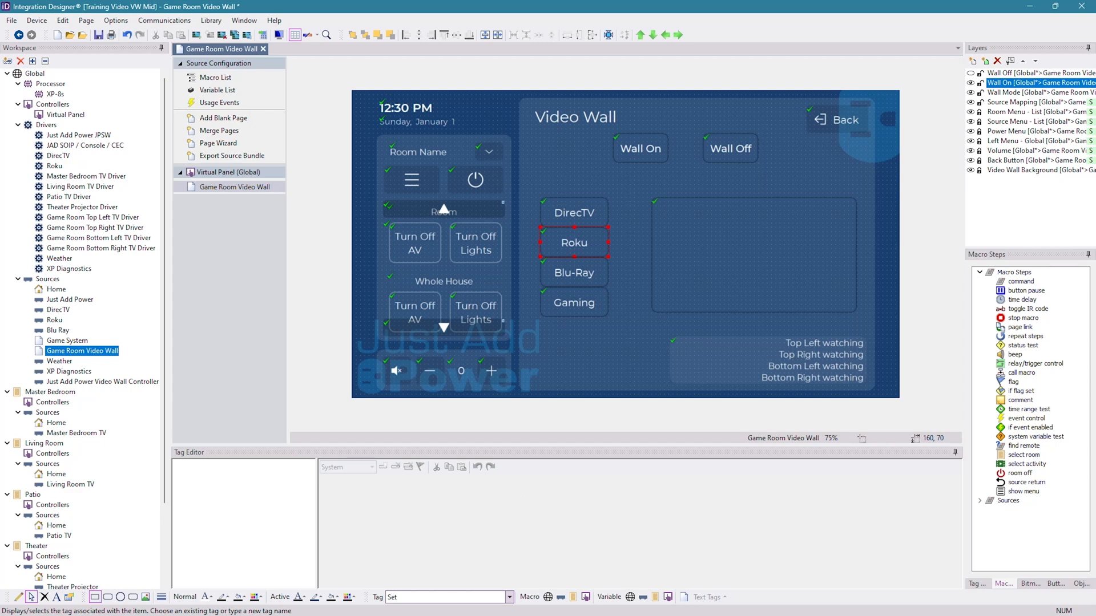
type(" Input 2")
key("Return")
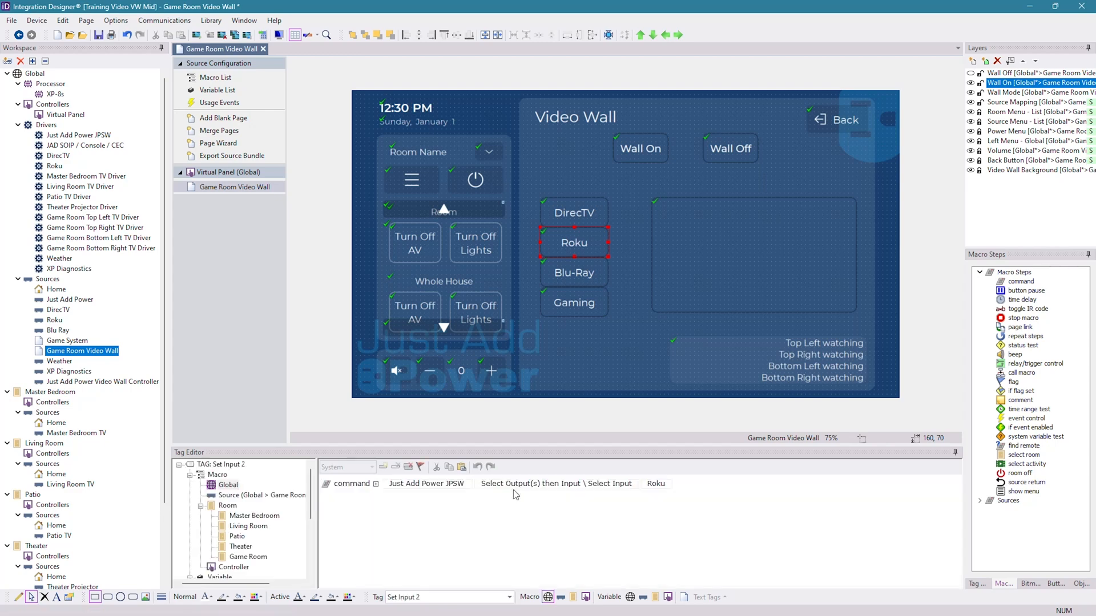
Step: Assign the tag Set Input 3 to the Blu-Ray button and Set Input 4 to the Gaming button
left_click(573, 278)
type("Set Input 3")
key("Return")
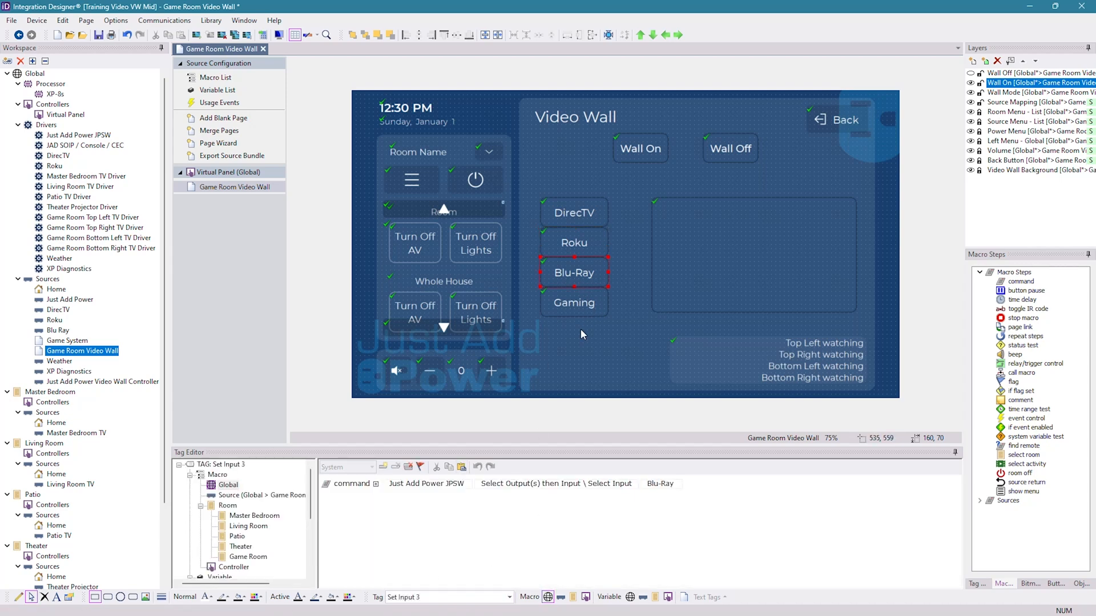
left_click(576, 307)
left_click(470, 598)
type("Set Input 4")
key("Return")
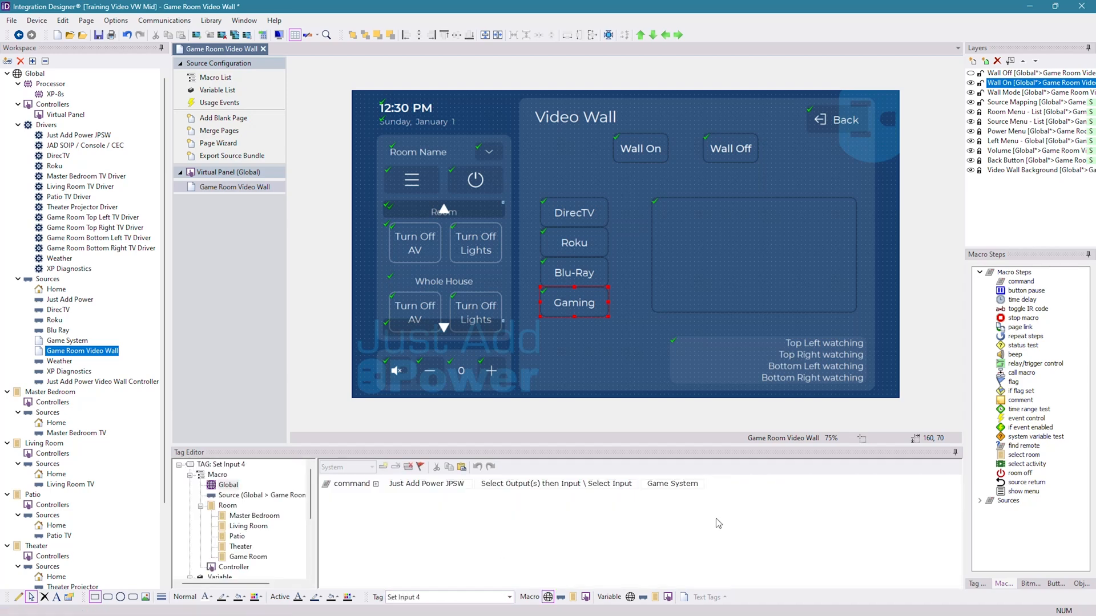
Step: Examine the variable embedded in the text of the Wall On layer's large display button
left_click(741, 254)
right_click(758, 255)
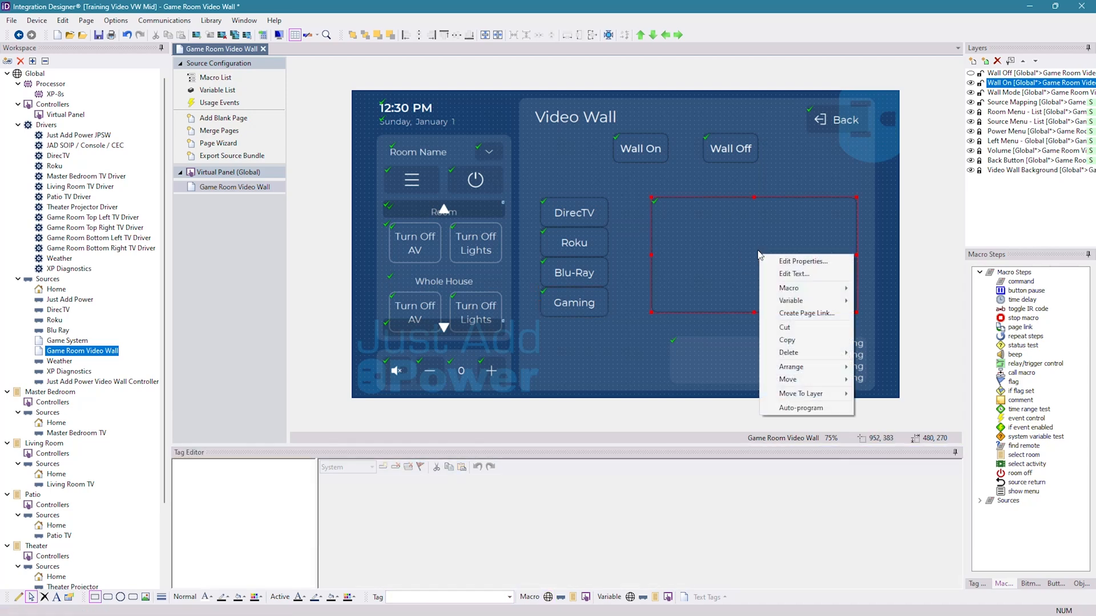
left_click(537, 280)
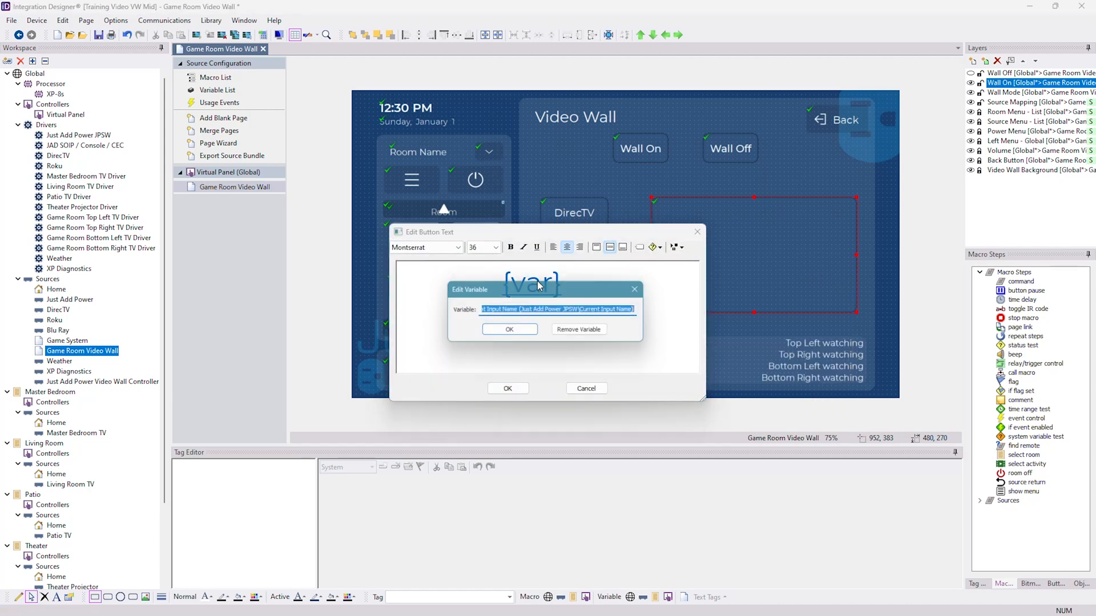
left_click_drag(546, 314, 427, 310)
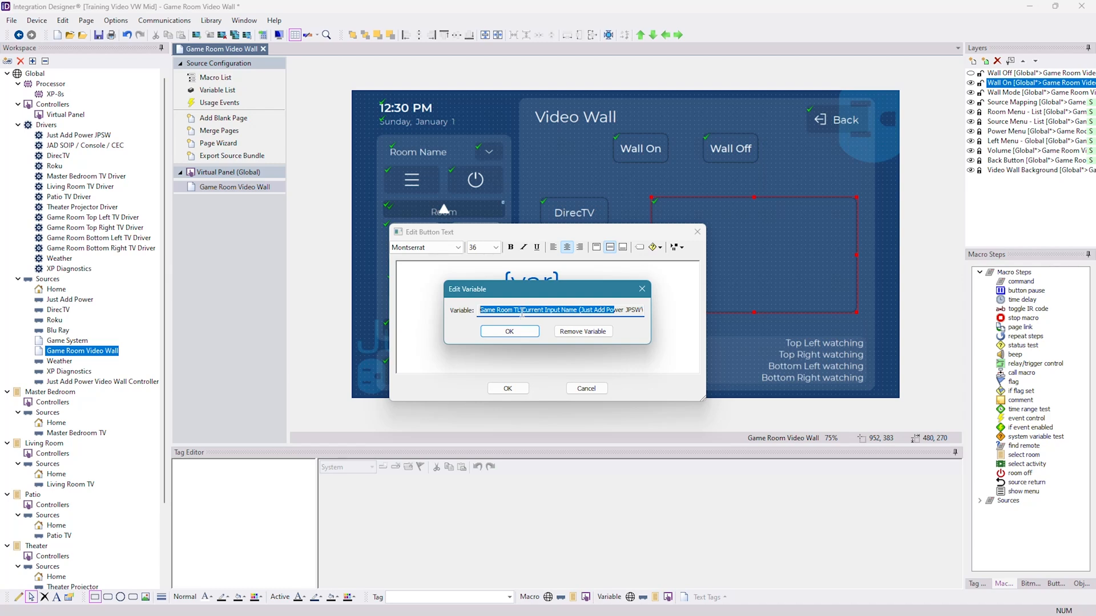
left_click(526, 337)
left_click(505, 388)
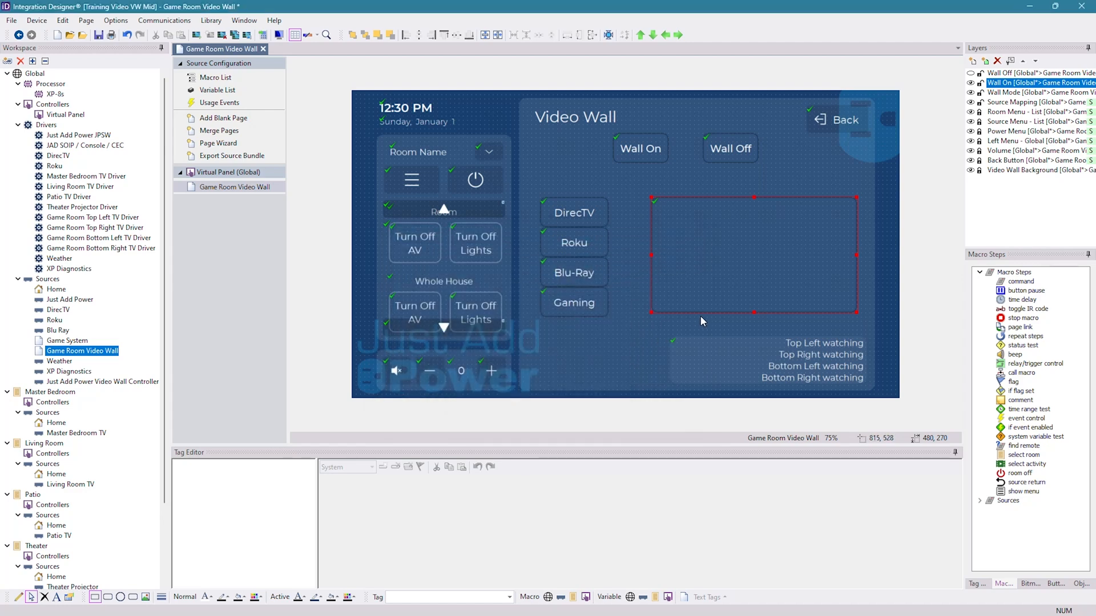
Step: Launch the page set in the Virtual Panel preview and select the Game Room
left_click(263, 35)
left_click(715, 410)
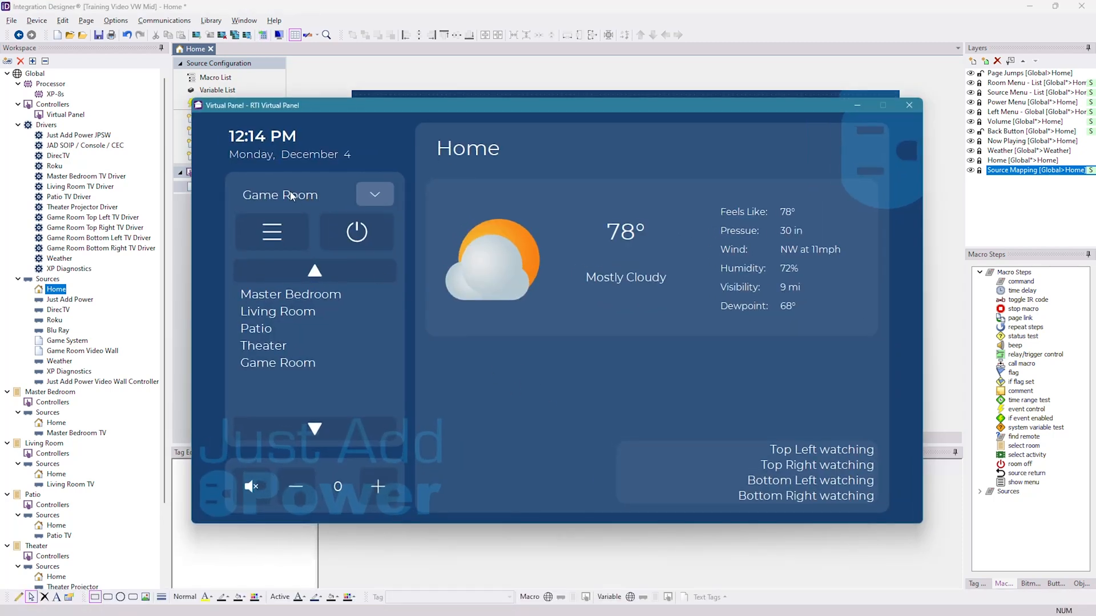
left_click(283, 364)
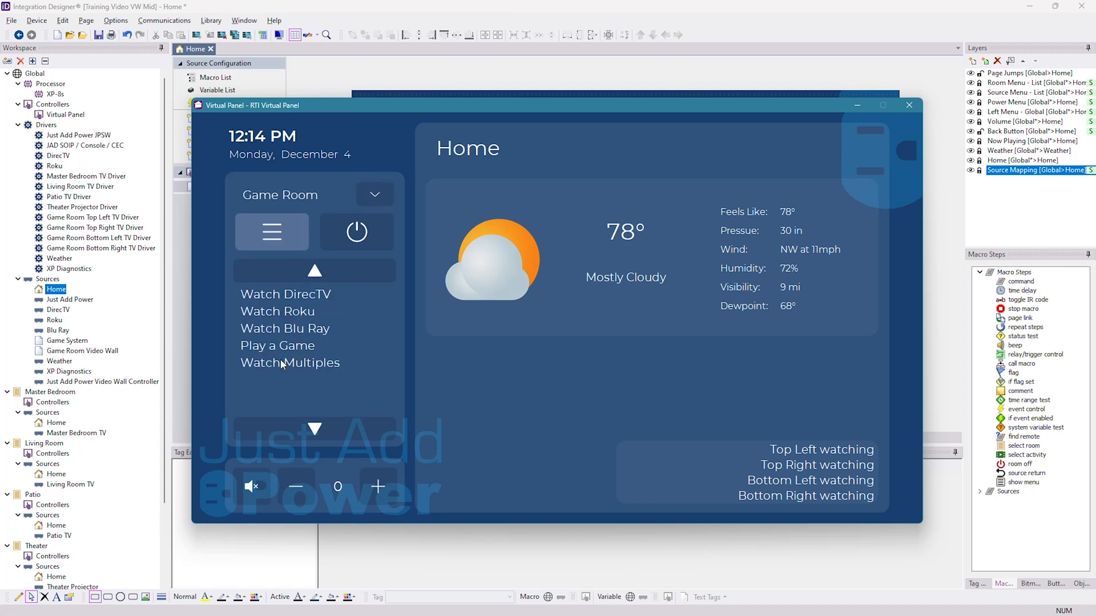
Step: Test Watch DirecTV, Watch Roku, Watch Blu Ray and Play a Game for the Game Room, checking the current-input labels
left_click(303, 295)
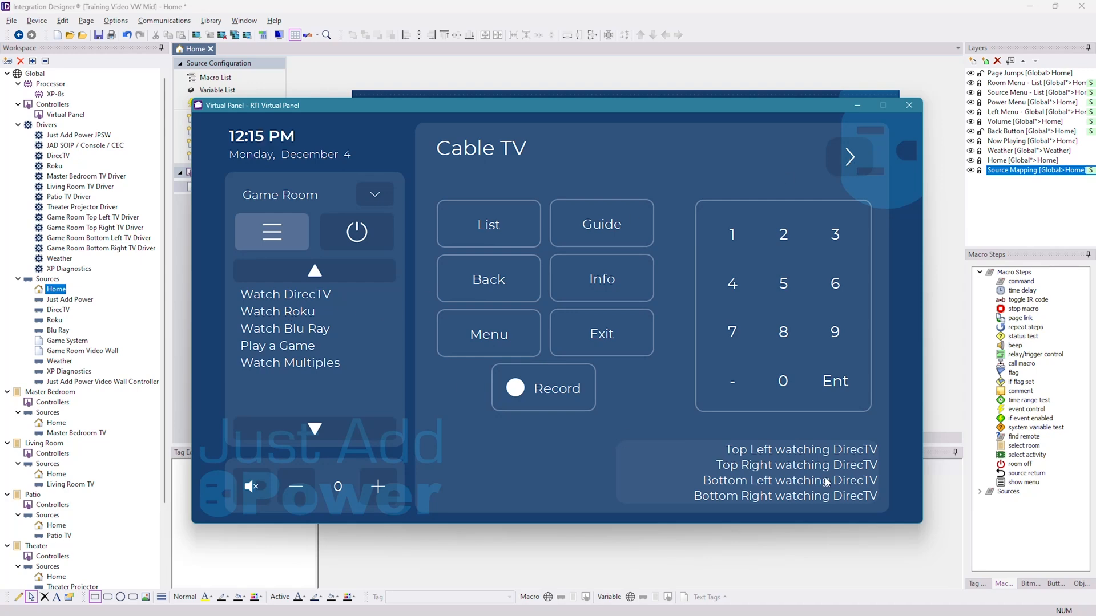
left_click(291, 314)
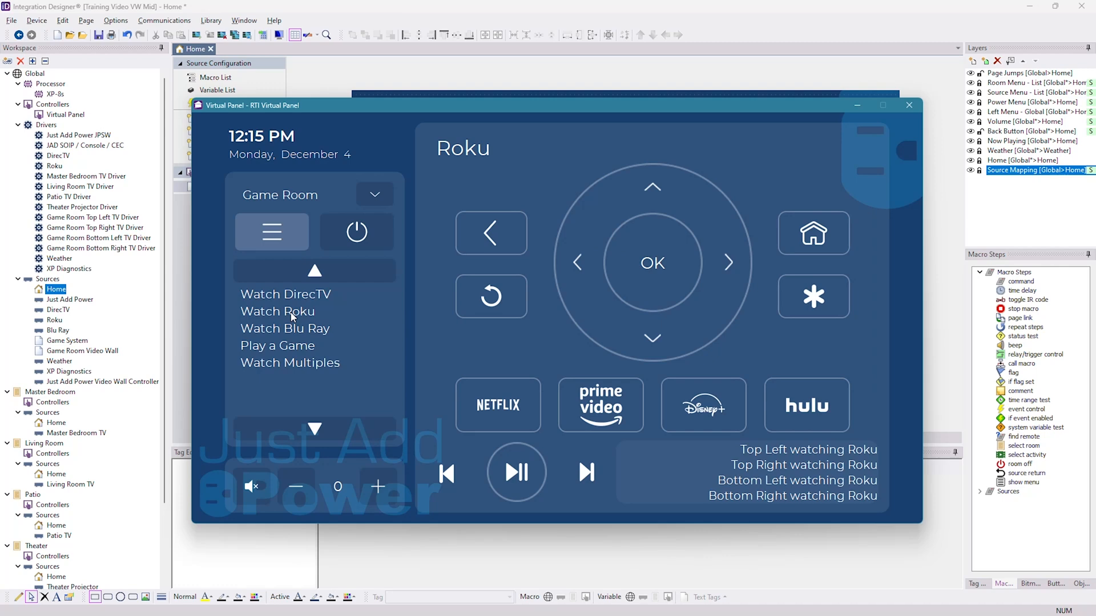
left_click(297, 332)
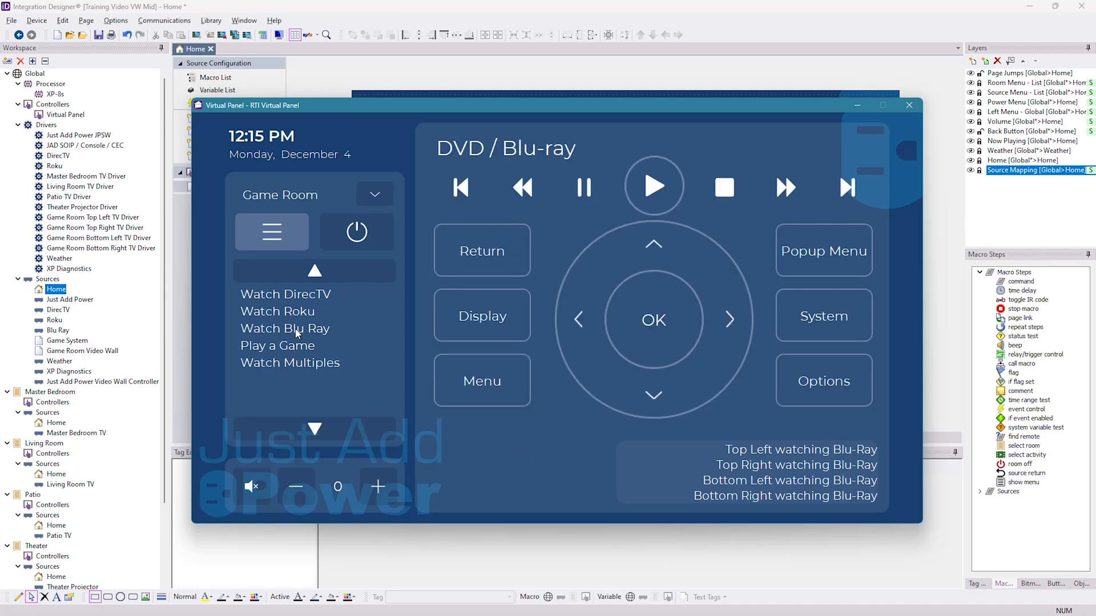
left_click(298, 348)
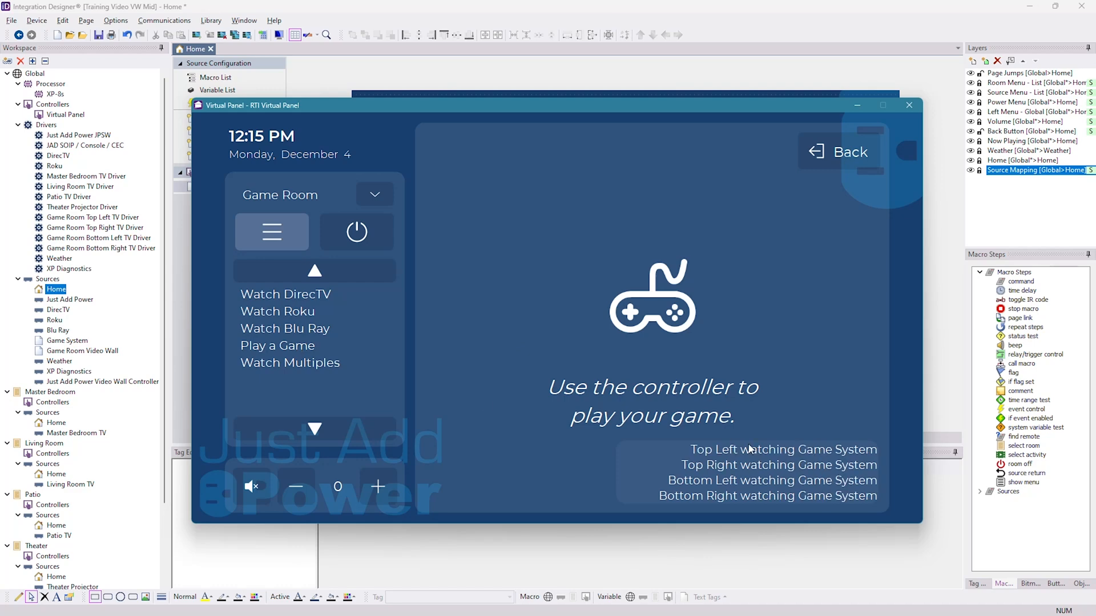
Step: Start Watch Multiples for the Game Room and test routing DirecTV to the top-right, bottom-right and bottom-left displays
left_click(317, 365)
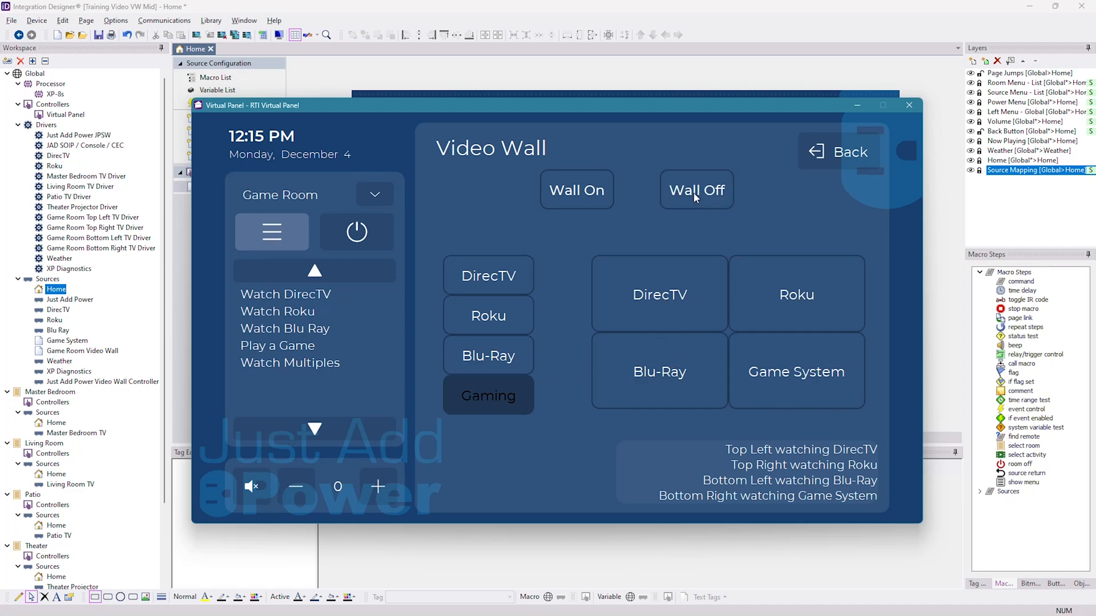
left_click(485, 274)
left_click(509, 357)
left_click(506, 323)
left_click(500, 277)
left_click(804, 294)
left_click(796, 371)
left_click(701, 378)
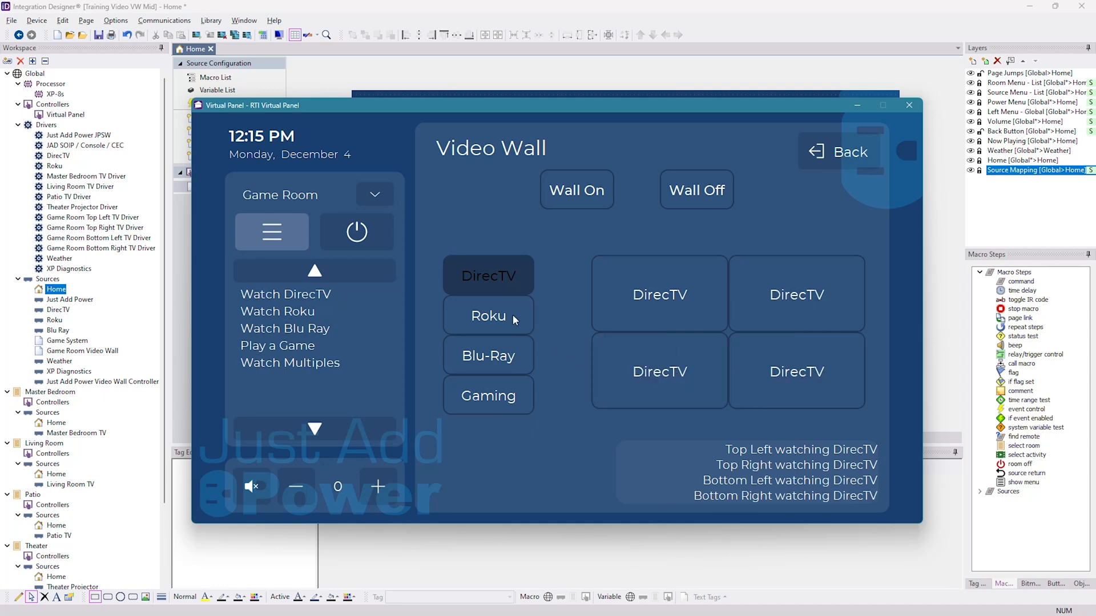
Step: Test routing Roku to the bottom-left and top-right displays, Blu-Ray to the bottom-right display and Gaming to the top-left display
left_click(512, 319)
left_click(680, 372)
left_click(767, 306)
left_click(487, 365)
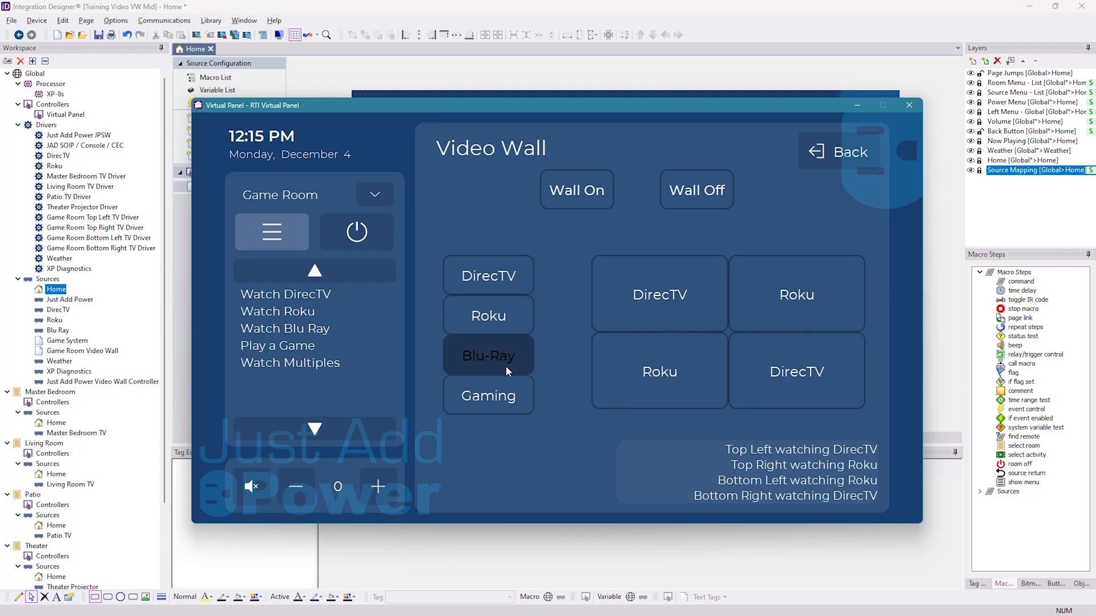
left_click(793, 374)
left_click(485, 396)
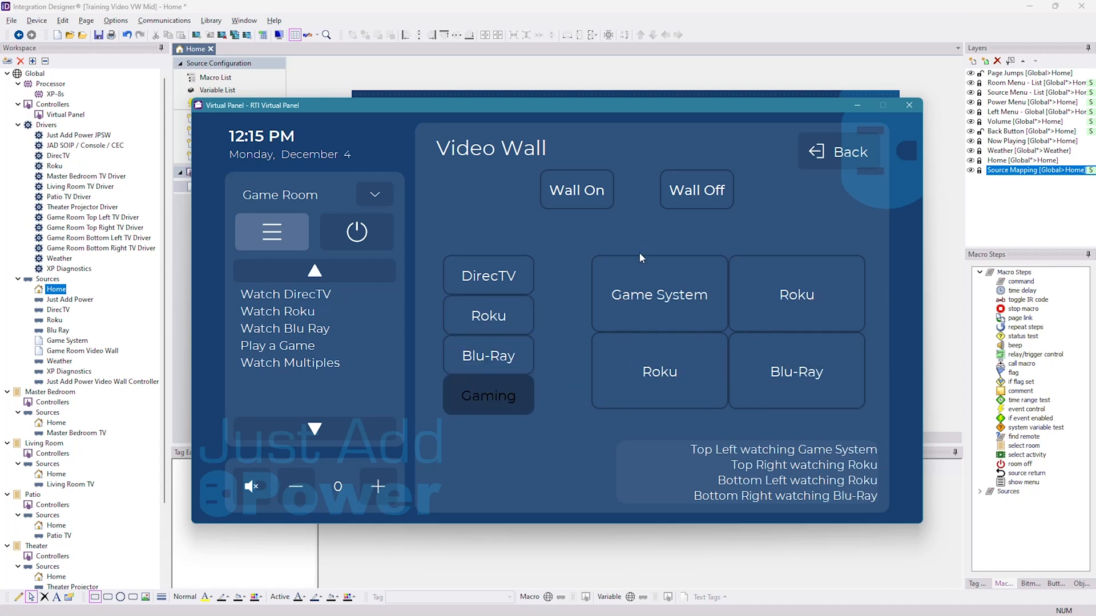
Step: Test the video wall's Wall On mode and select Blu-Ray as the source for the combined display
left_click(573, 195)
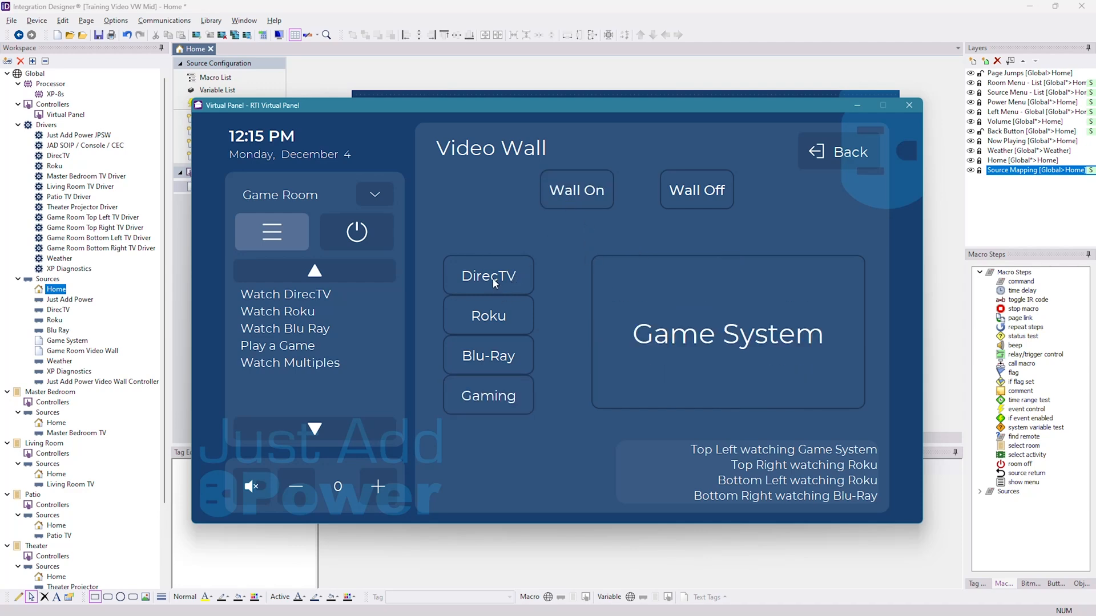
left_click(493, 359)
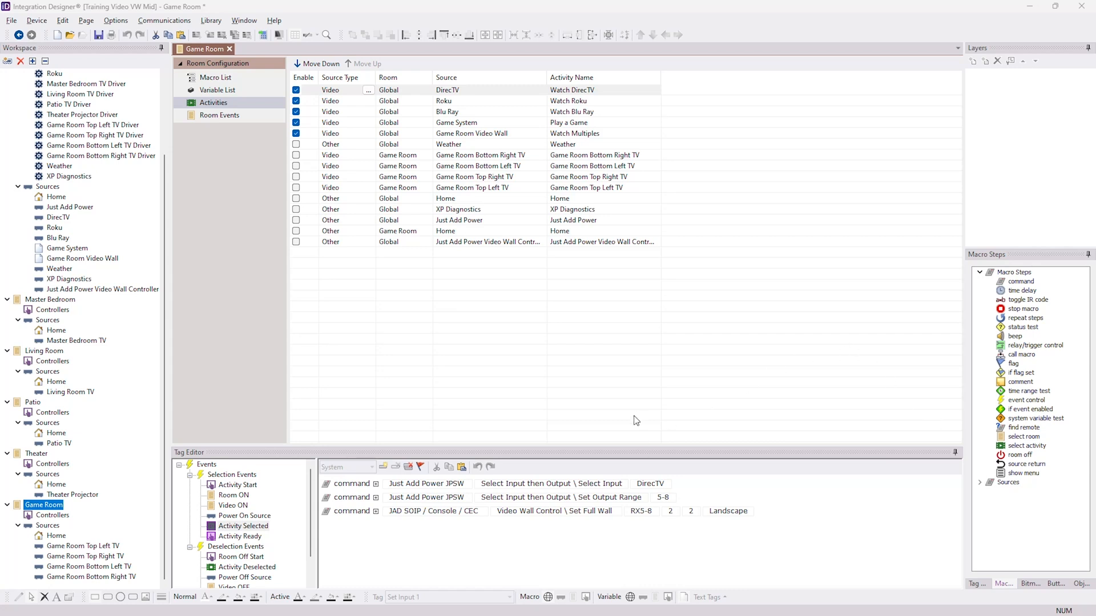
left_click(656, 484)
left_click(658, 484)
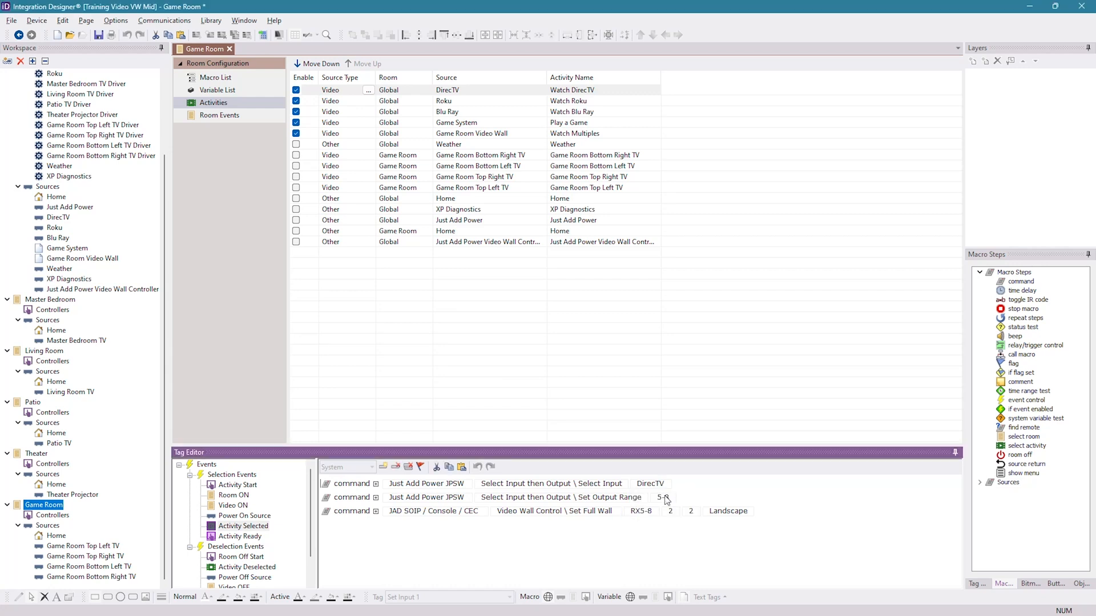